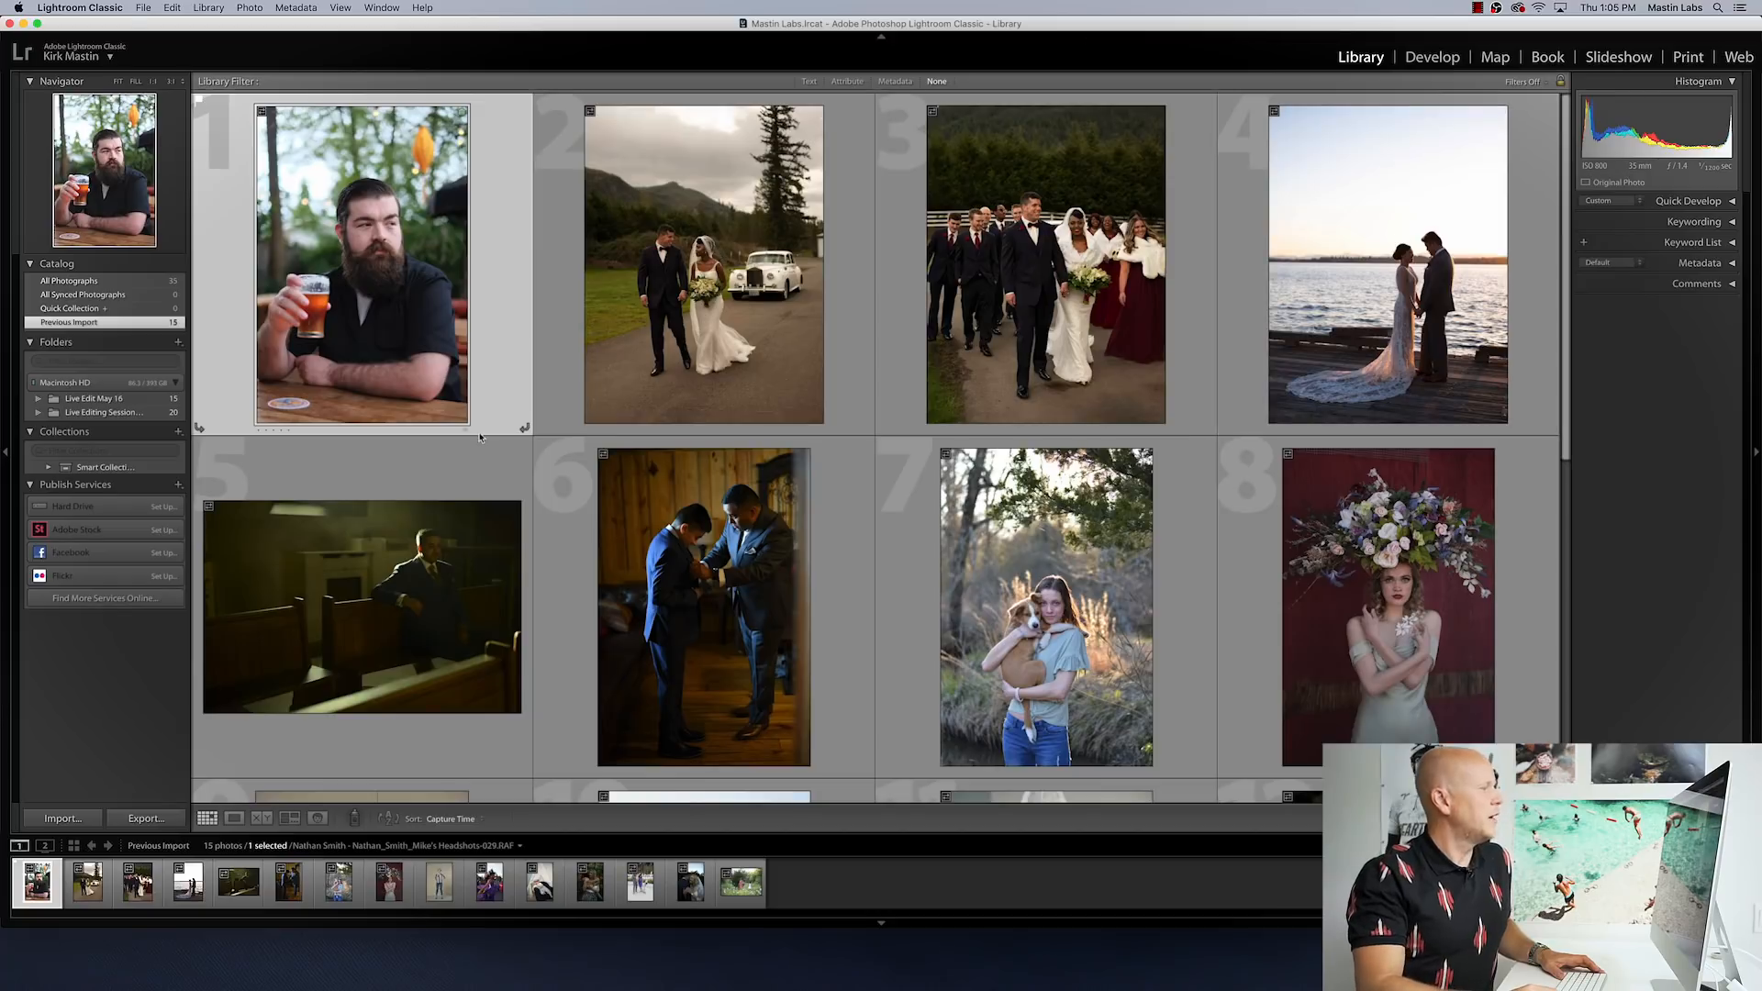
Step: Look through all photos of the previous import in the library grid
{"action": "scroll", "coordinate": [731, 412], "scroll_direction": "down", "scroll_amount": 2}
{"action": "scroll", "coordinate": [731, 413], "scroll_direction": "up", "scroll_amount": 2}
{"action": "key", "text": "j"}
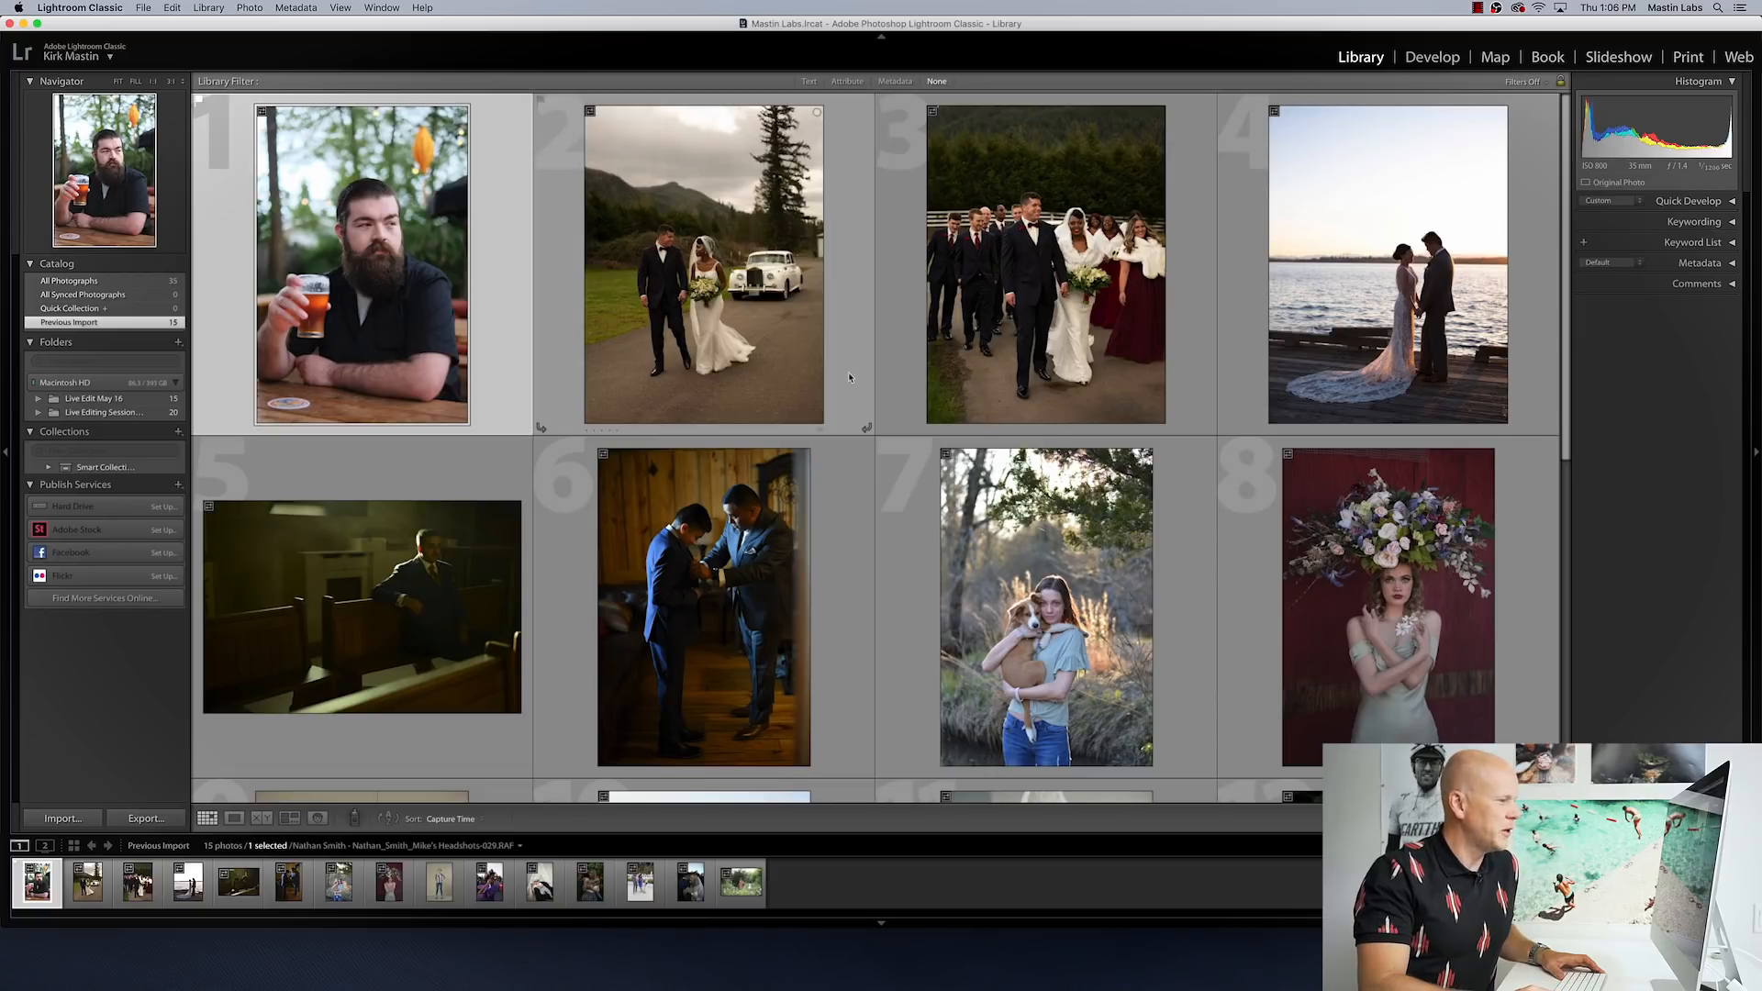
{"action": "scroll", "coordinate": [853, 376], "scroll_direction": "down", "scroll_amount": 5}
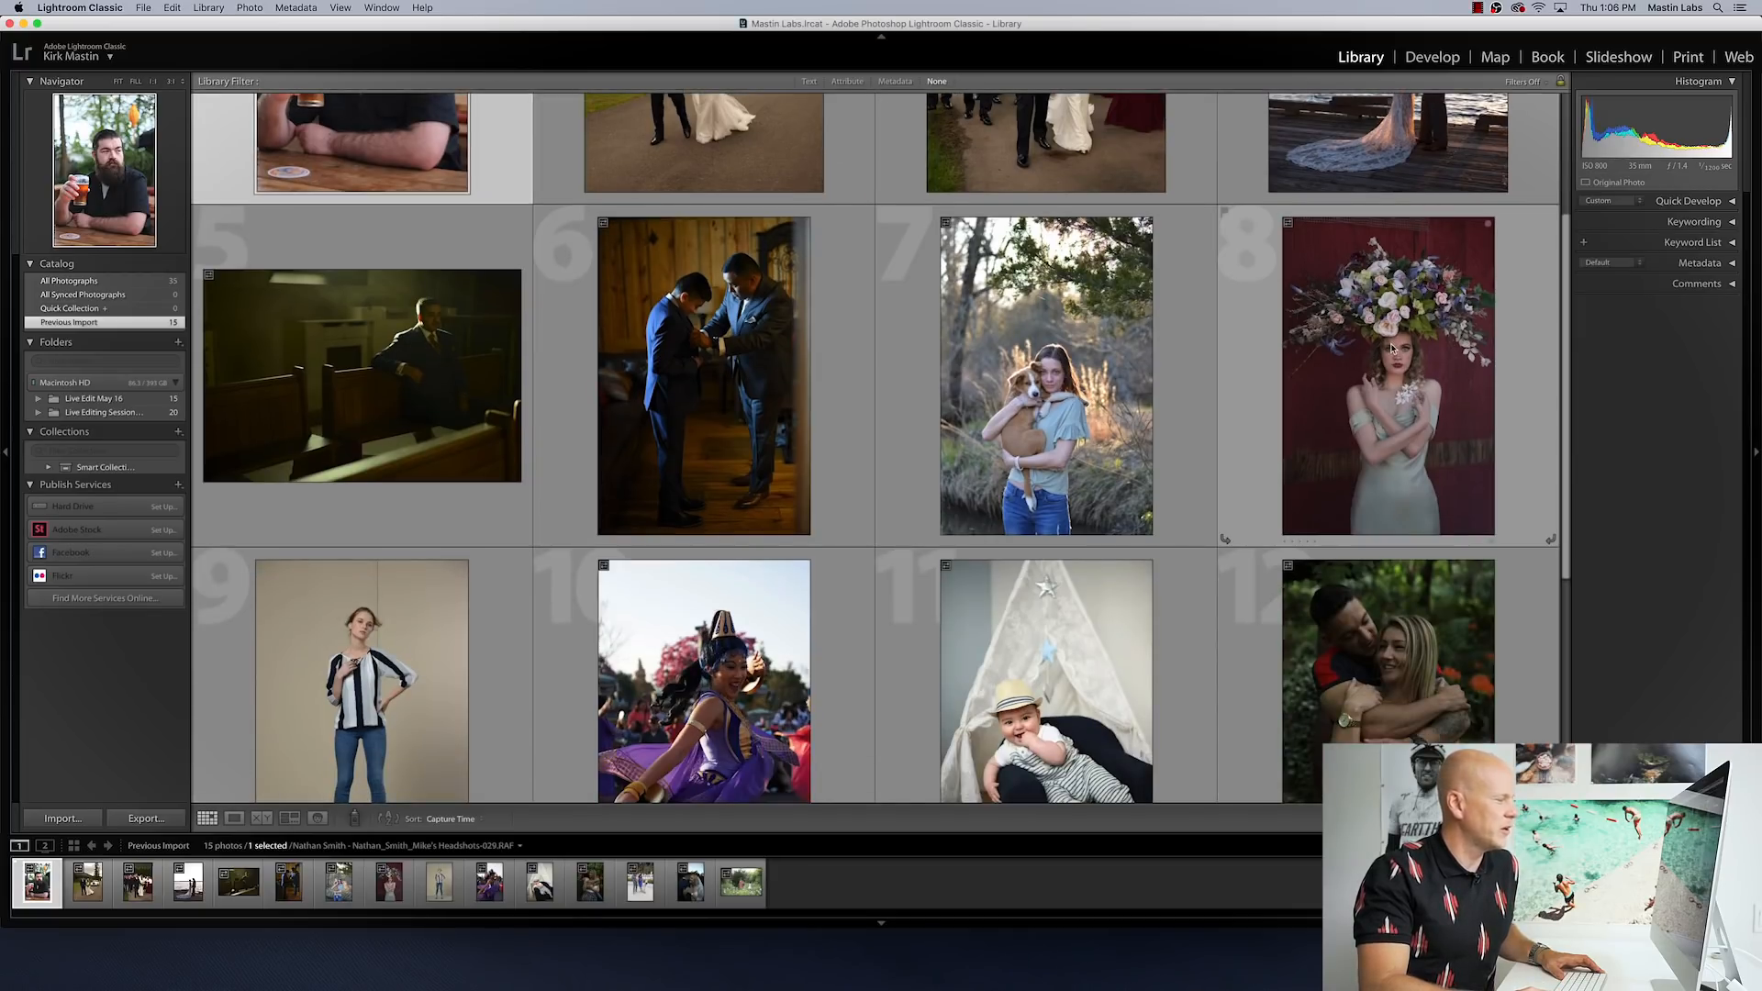
{"action": "scroll", "coordinate": [1392, 349], "scroll_direction": "down", "scroll_amount": 2}
{"action": "scroll", "coordinate": [1392, 349], "scroll_direction": "down", "scroll_amount": 7}
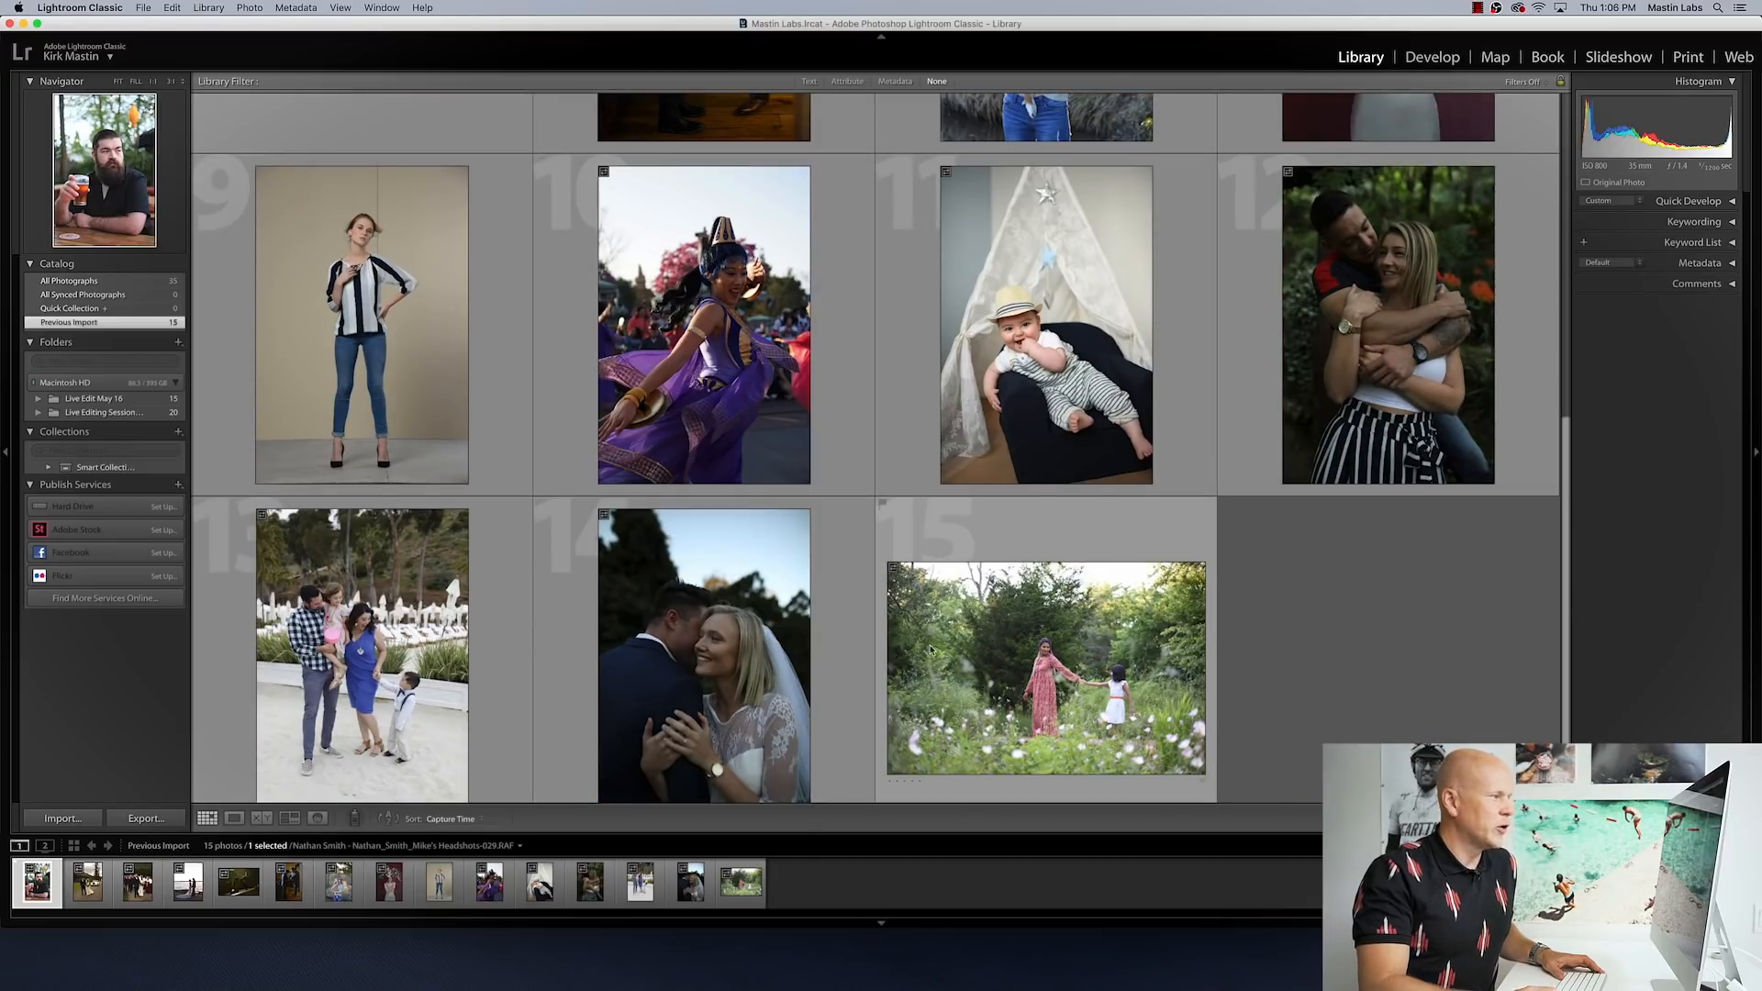
{"action": "scroll", "coordinate": [689, 505], "scroll_direction": "up", "scroll_amount": 10}
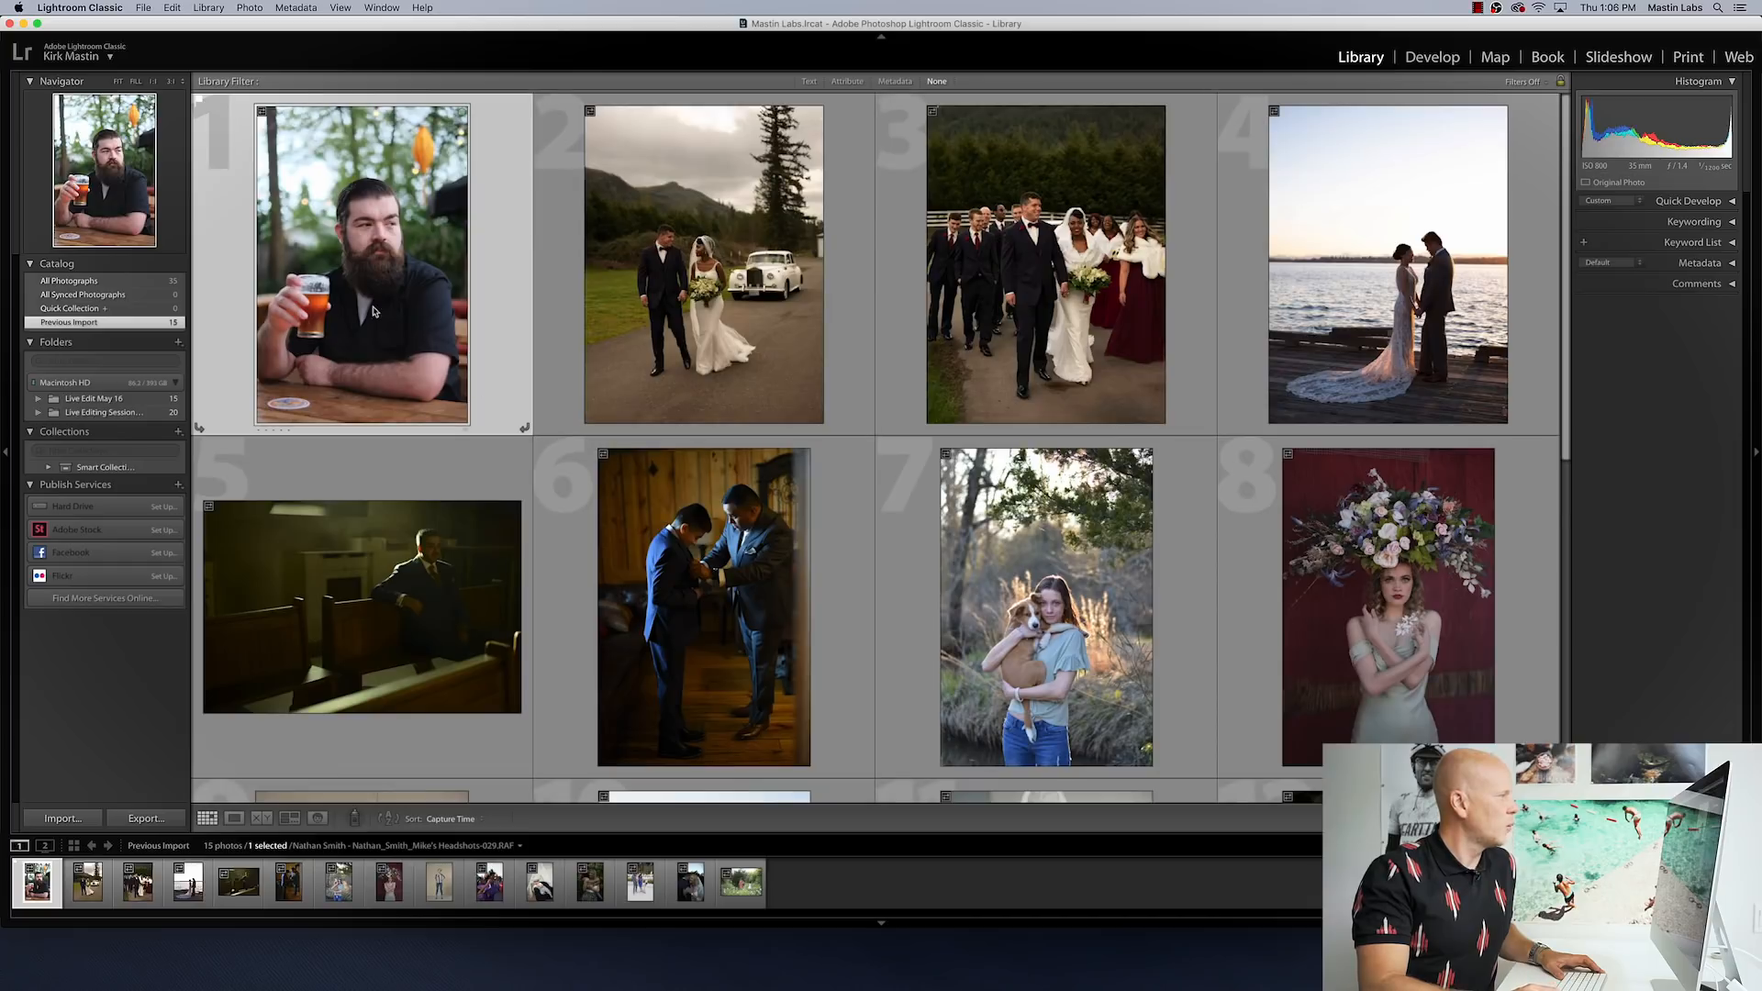
Step: Show the bearded man's portrait enlarged in the Library's loupe view and display its metadata
{"action": "left_click", "coordinate": [1433, 57]}
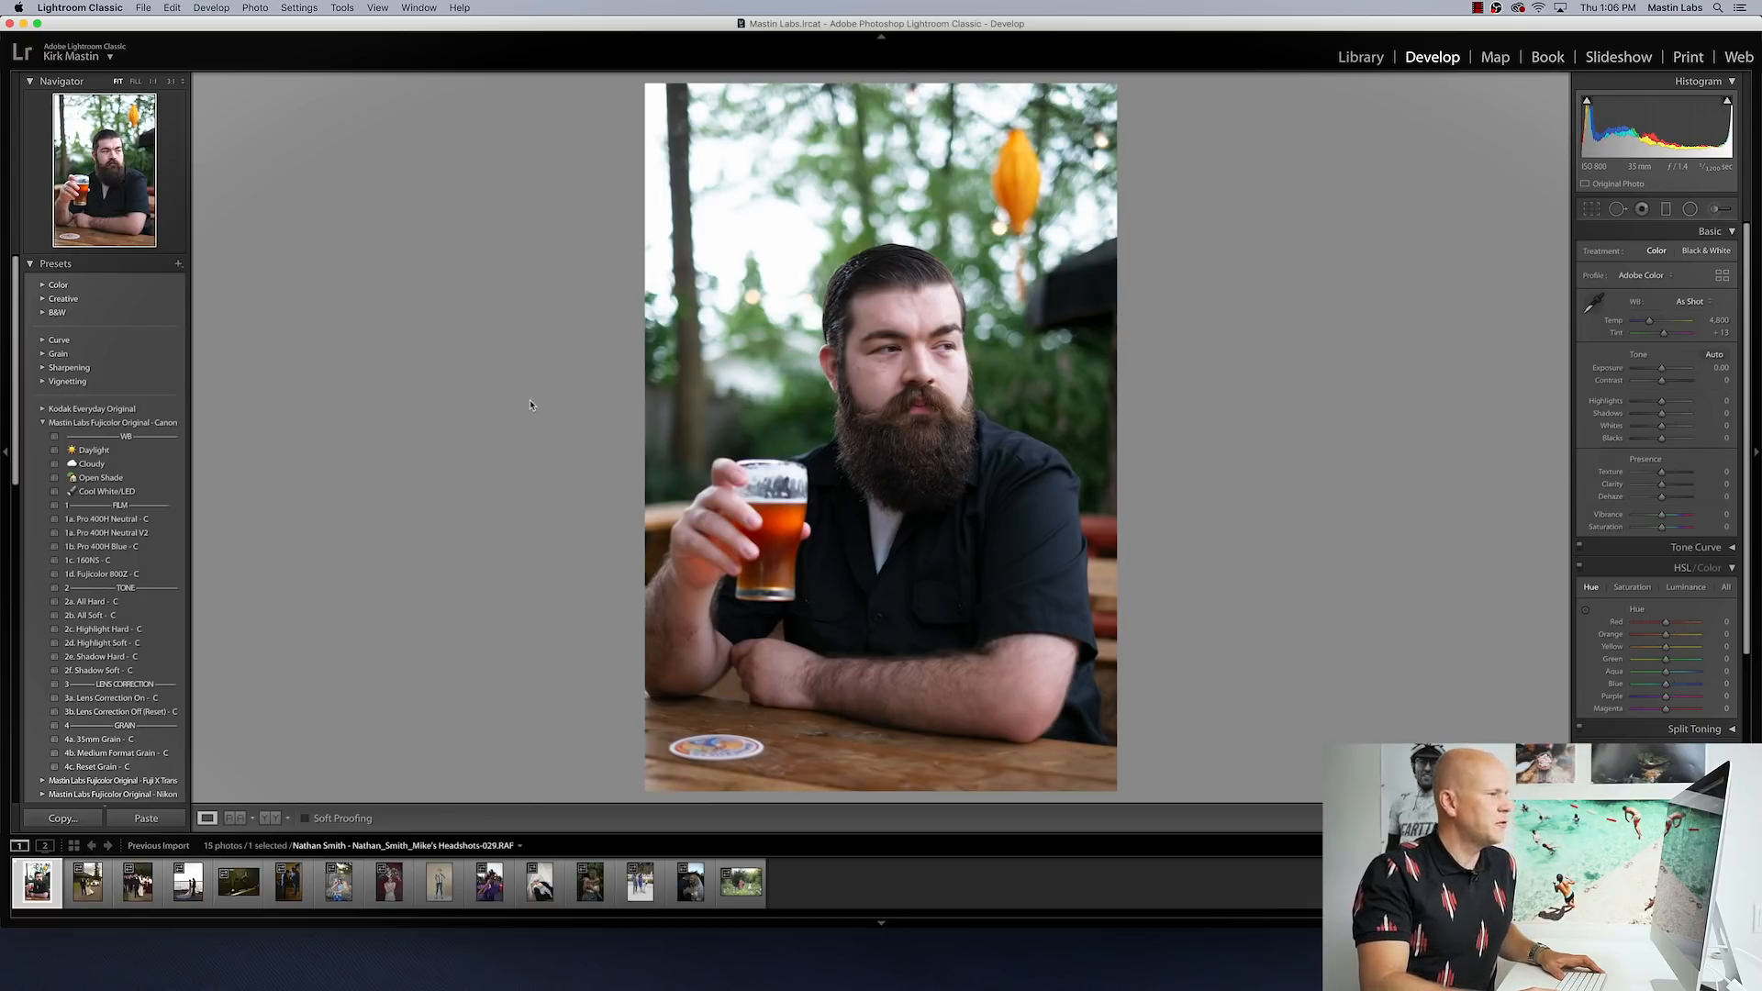
{"action": "left_click", "coordinate": [1361, 59]}
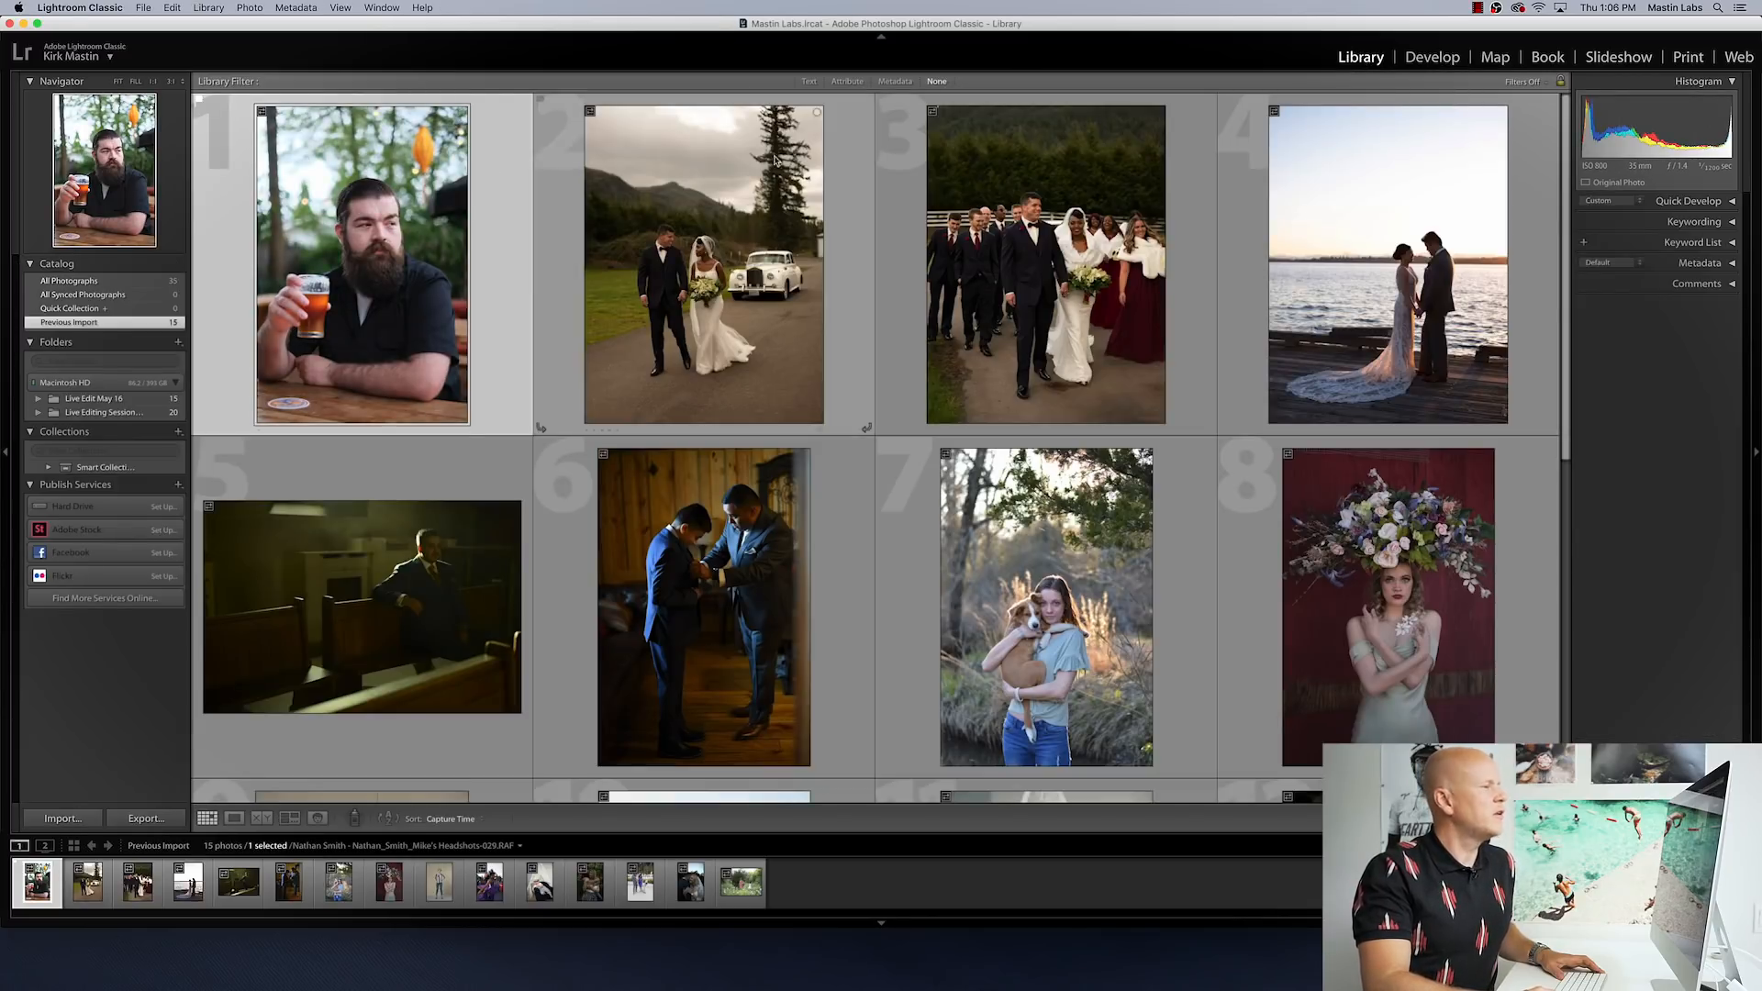
{"action": "key", "text": "e"}
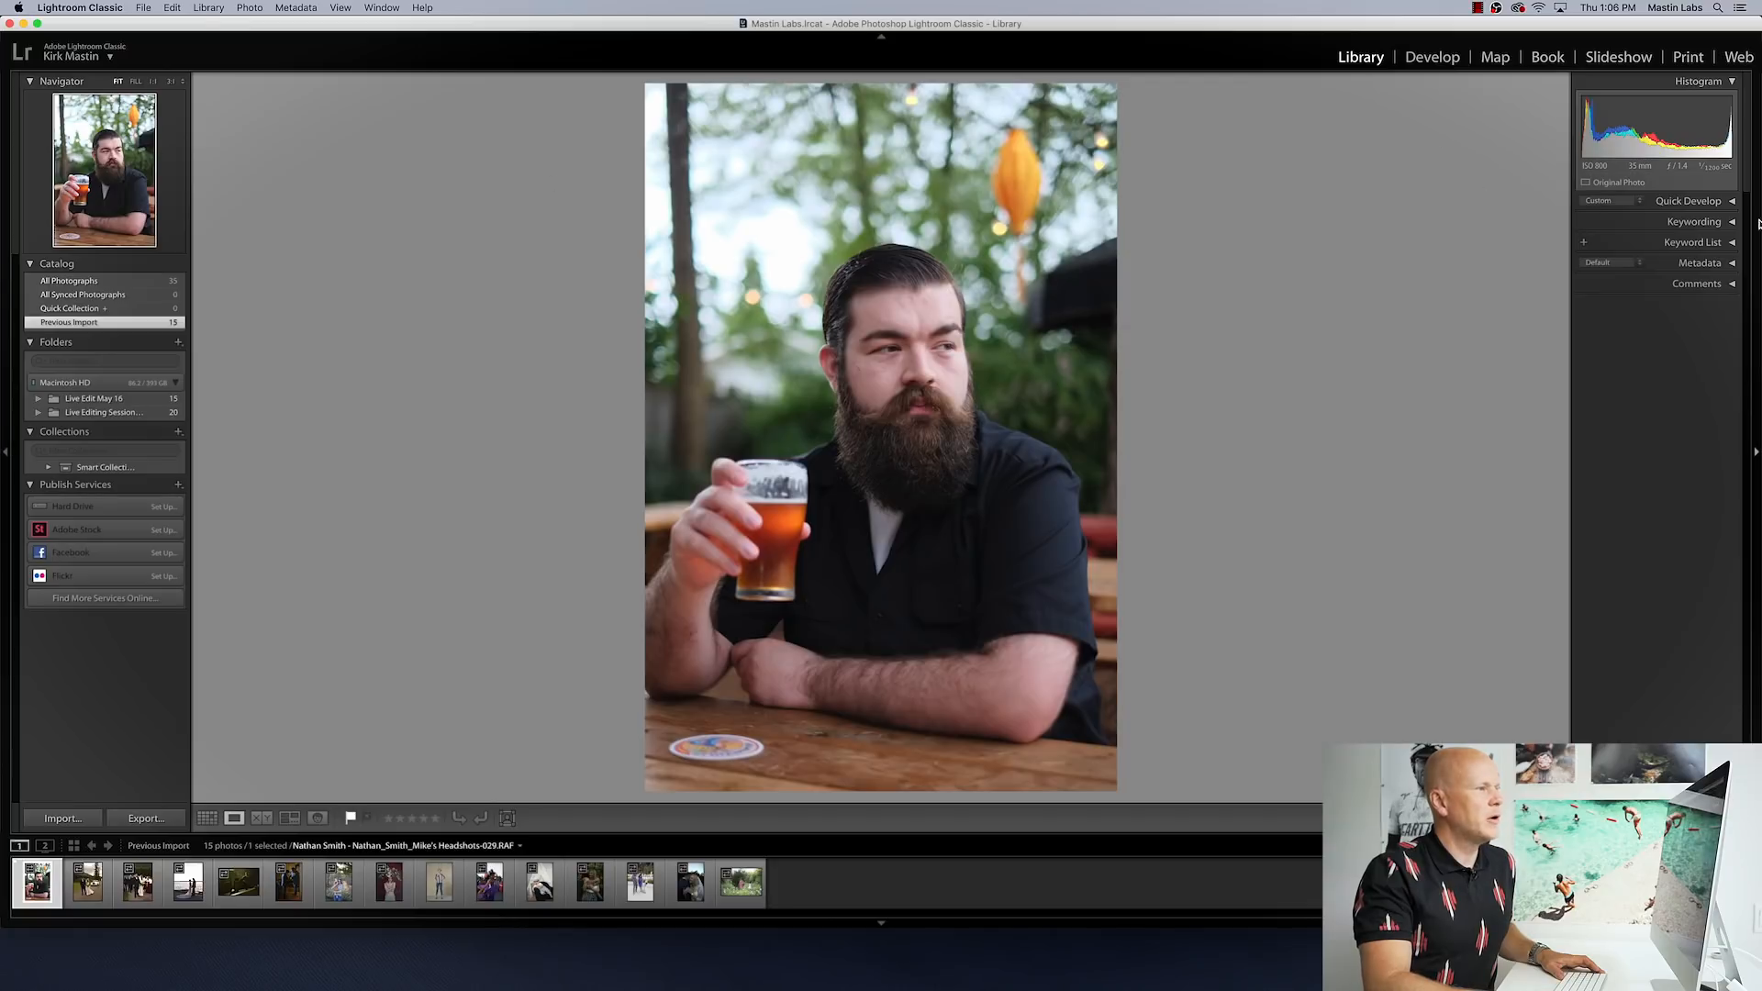
{"action": "left_click", "coordinate": [1732, 263]}
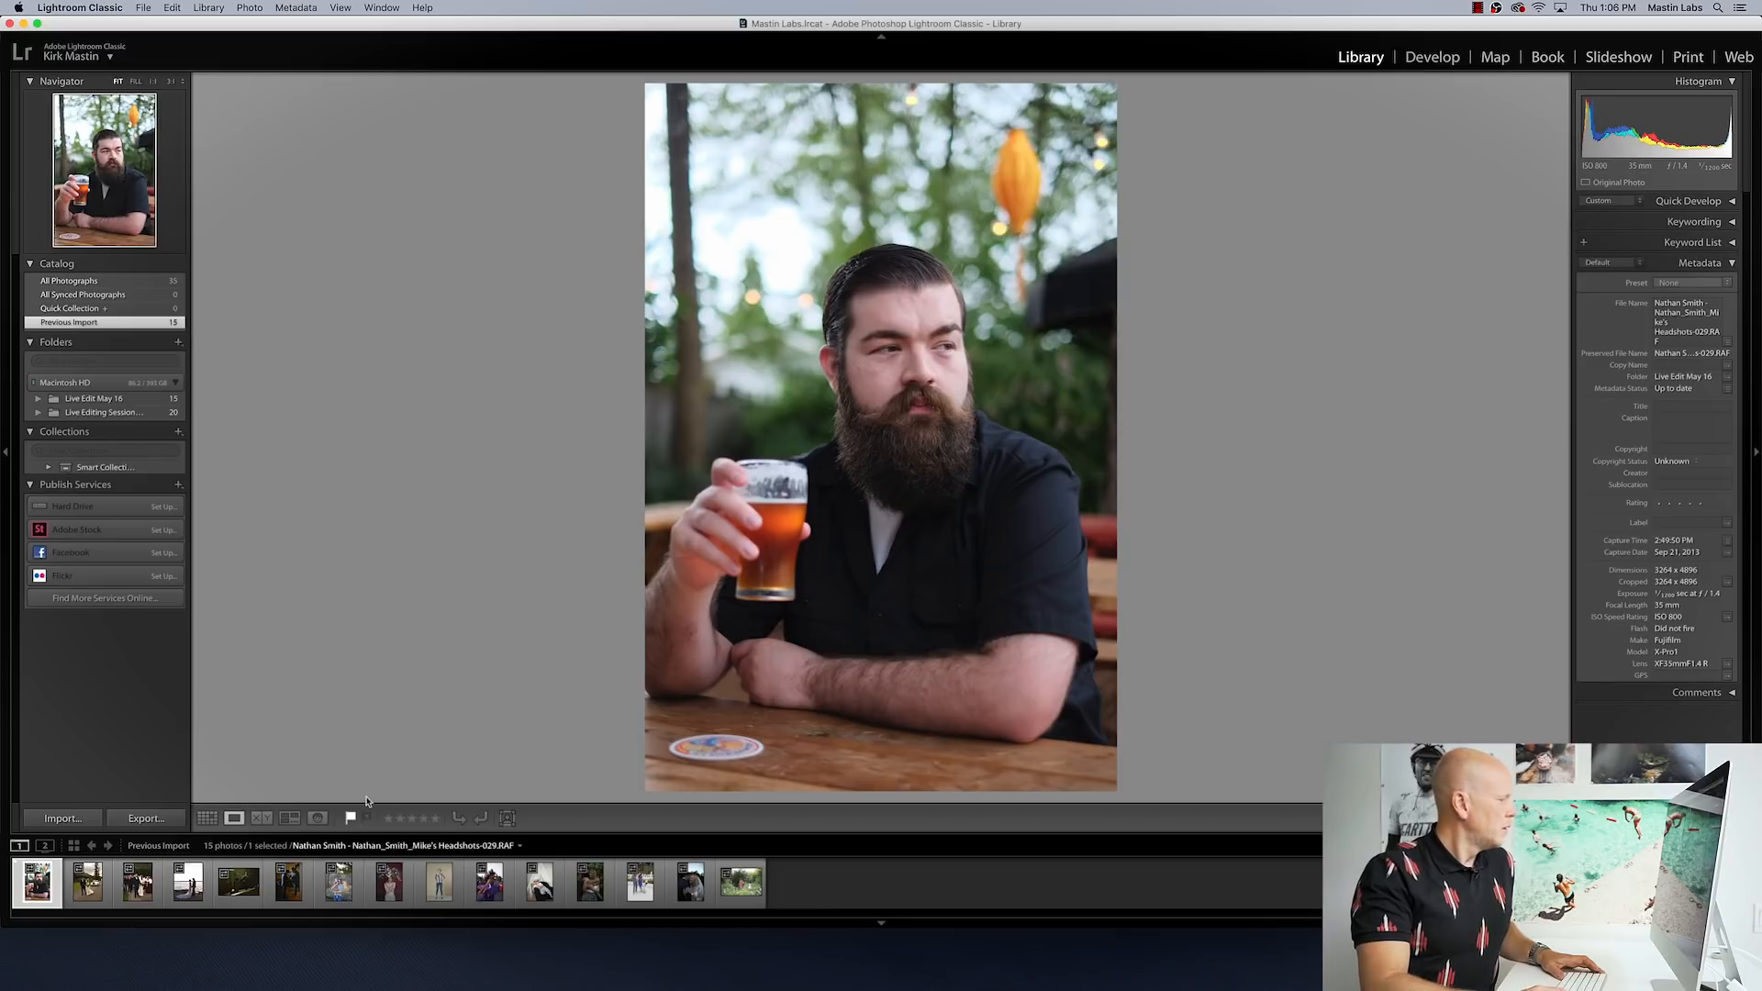
Step: Open the portrait in Develop and apply the film preset 1a. Ektar 100 from the Kodak Everyday Original group
{"action": "left_click", "coordinate": [1437, 61]}
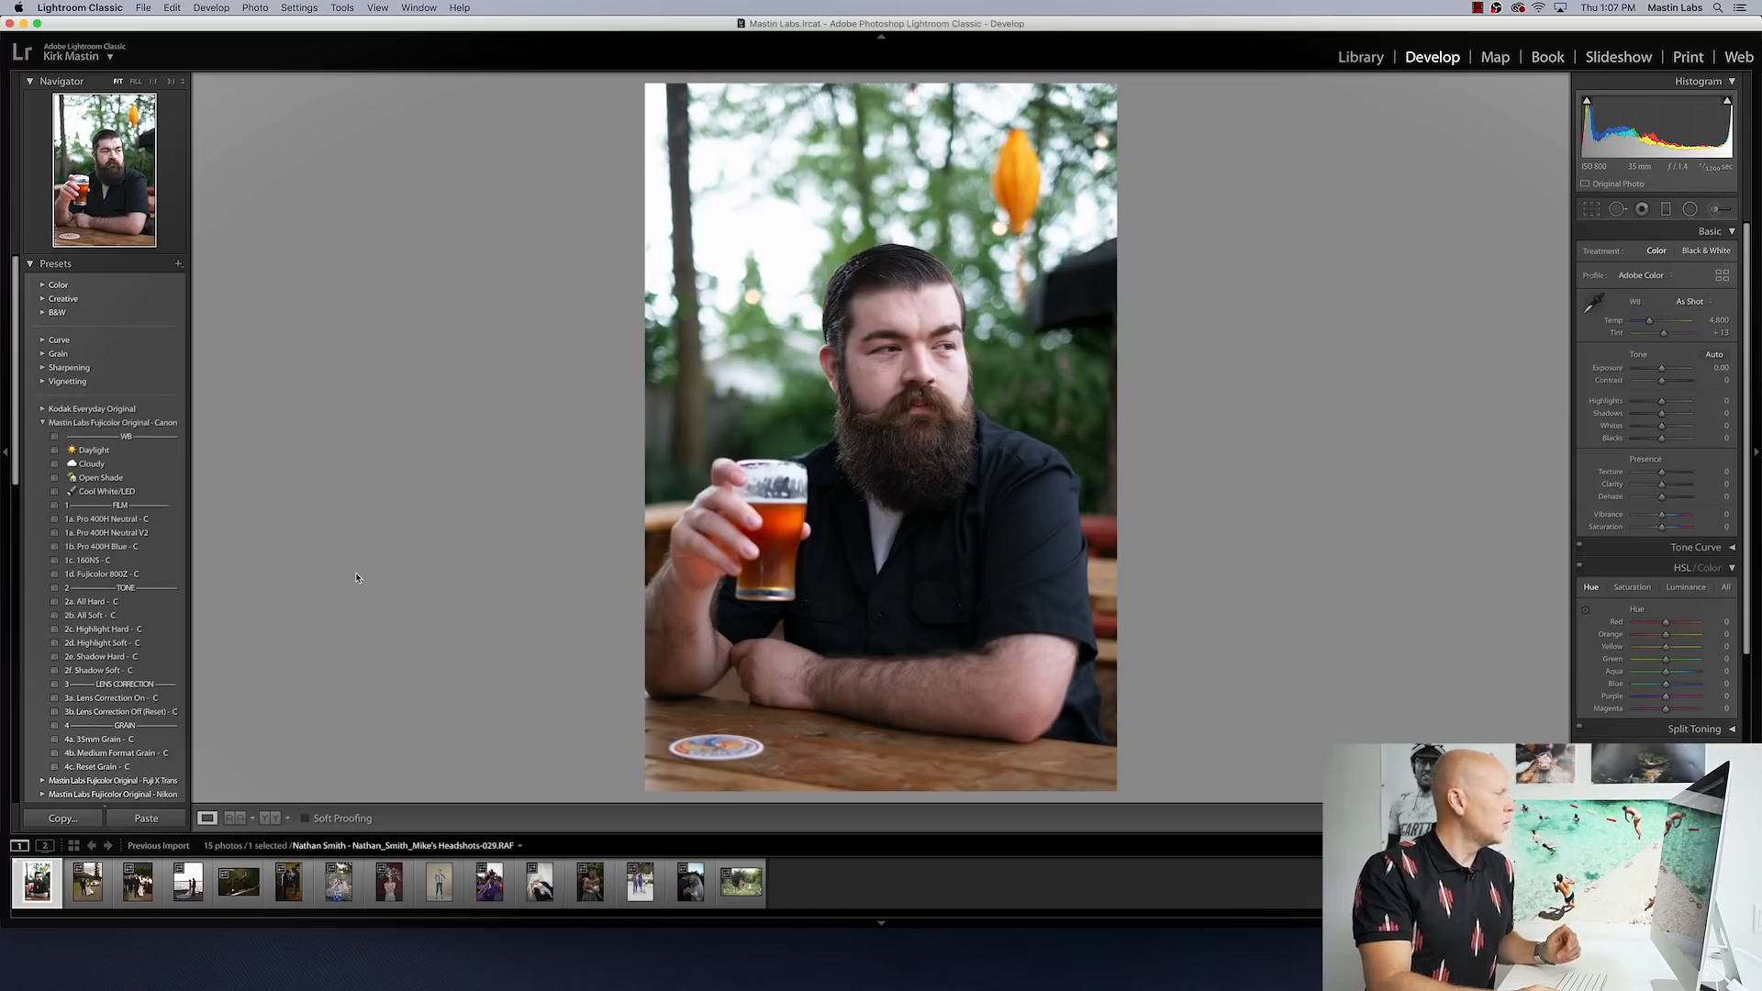
{"action": "left_click", "coordinate": [43, 423]}
{"action": "left_click", "coordinate": [43, 409]}
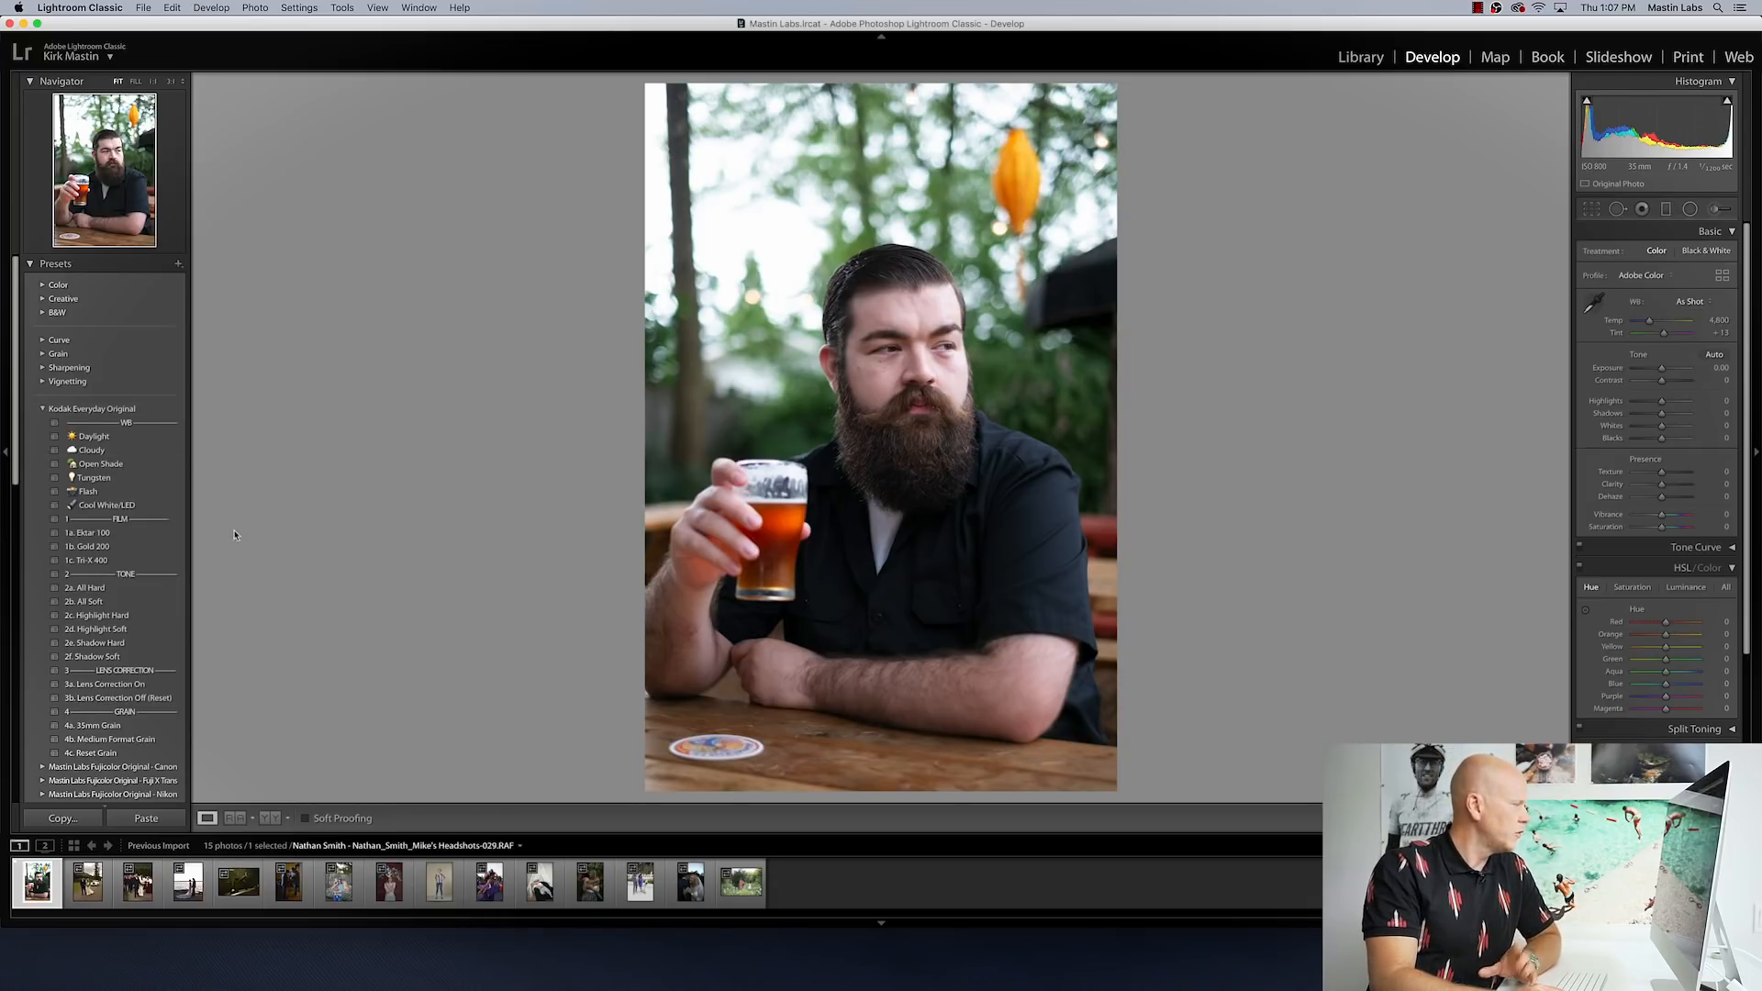
{"action": "left_click", "coordinate": [132, 538]}
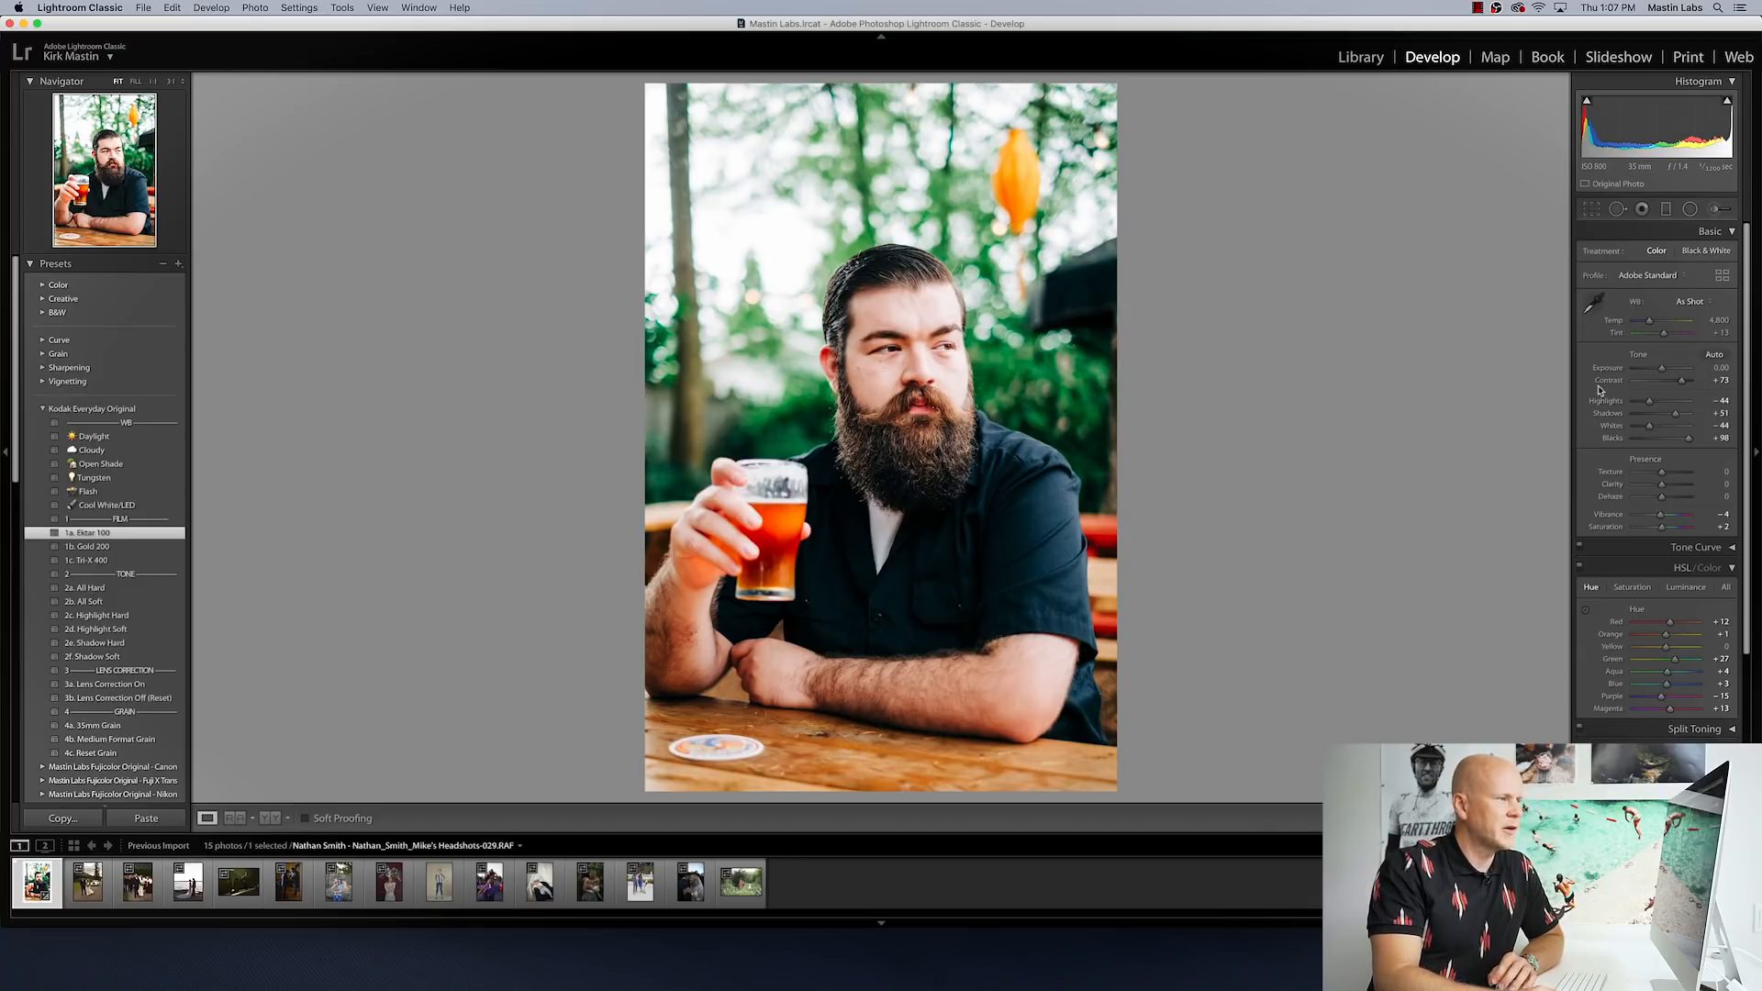
Step: Set the portrait's exposure to −0.35 and warm its white balance temperature to 5,759
{"action": "left_click_drag", "start_coordinate": [1663, 372], "coordinate": [1661, 372]}
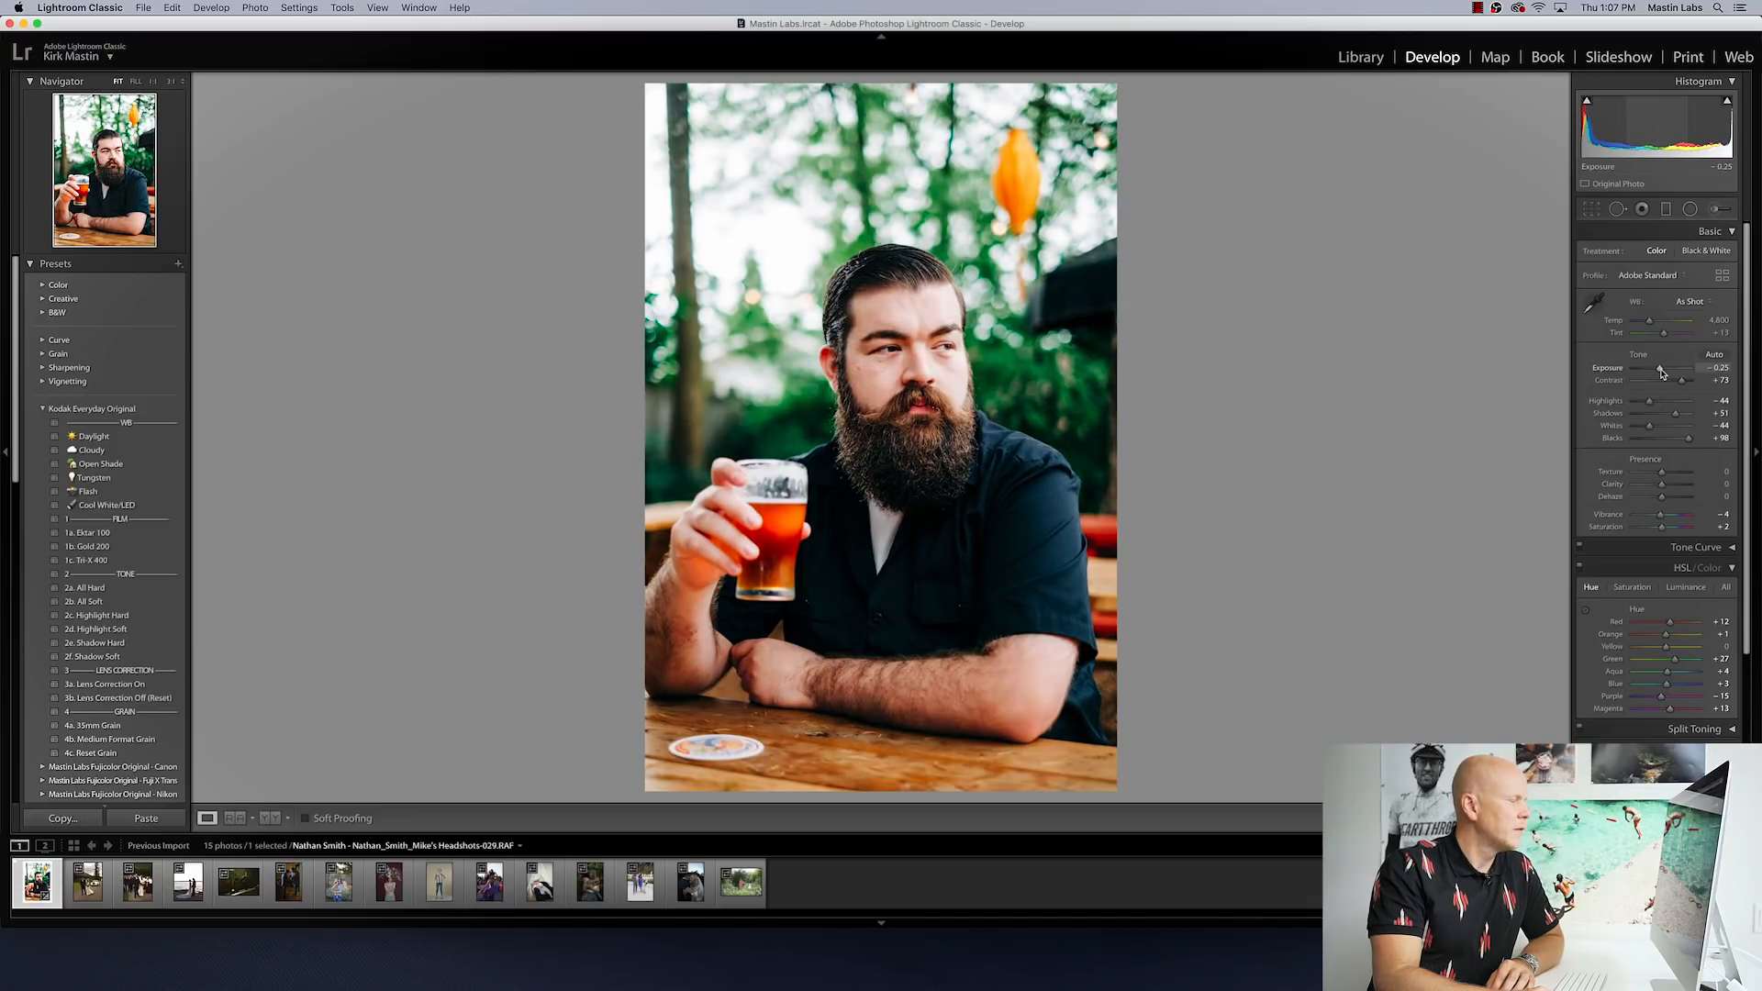
{"action": "left_click_drag", "start_coordinate": [1661, 372], "coordinate": [1660, 371]}
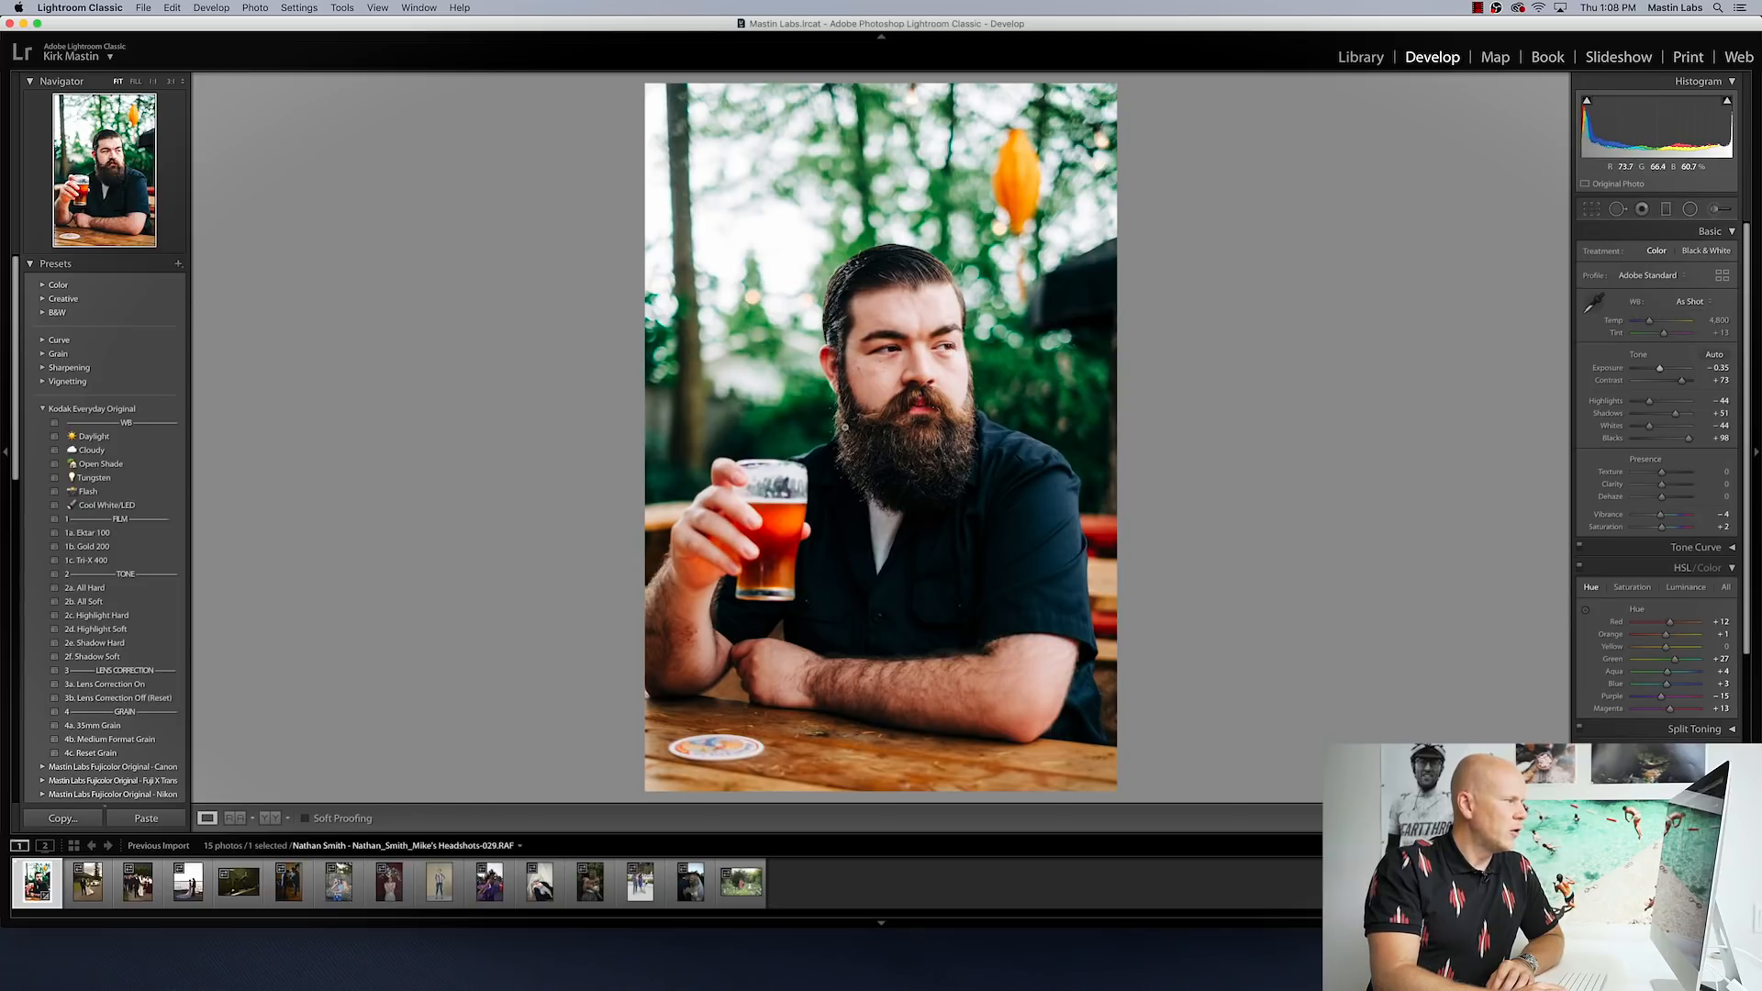
{"action": "left_click", "coordinate": [1649, 321]}
{"action": "left_click_drag", "start_coordinate": [1650, 321], "coordinate": [1654, 322]}
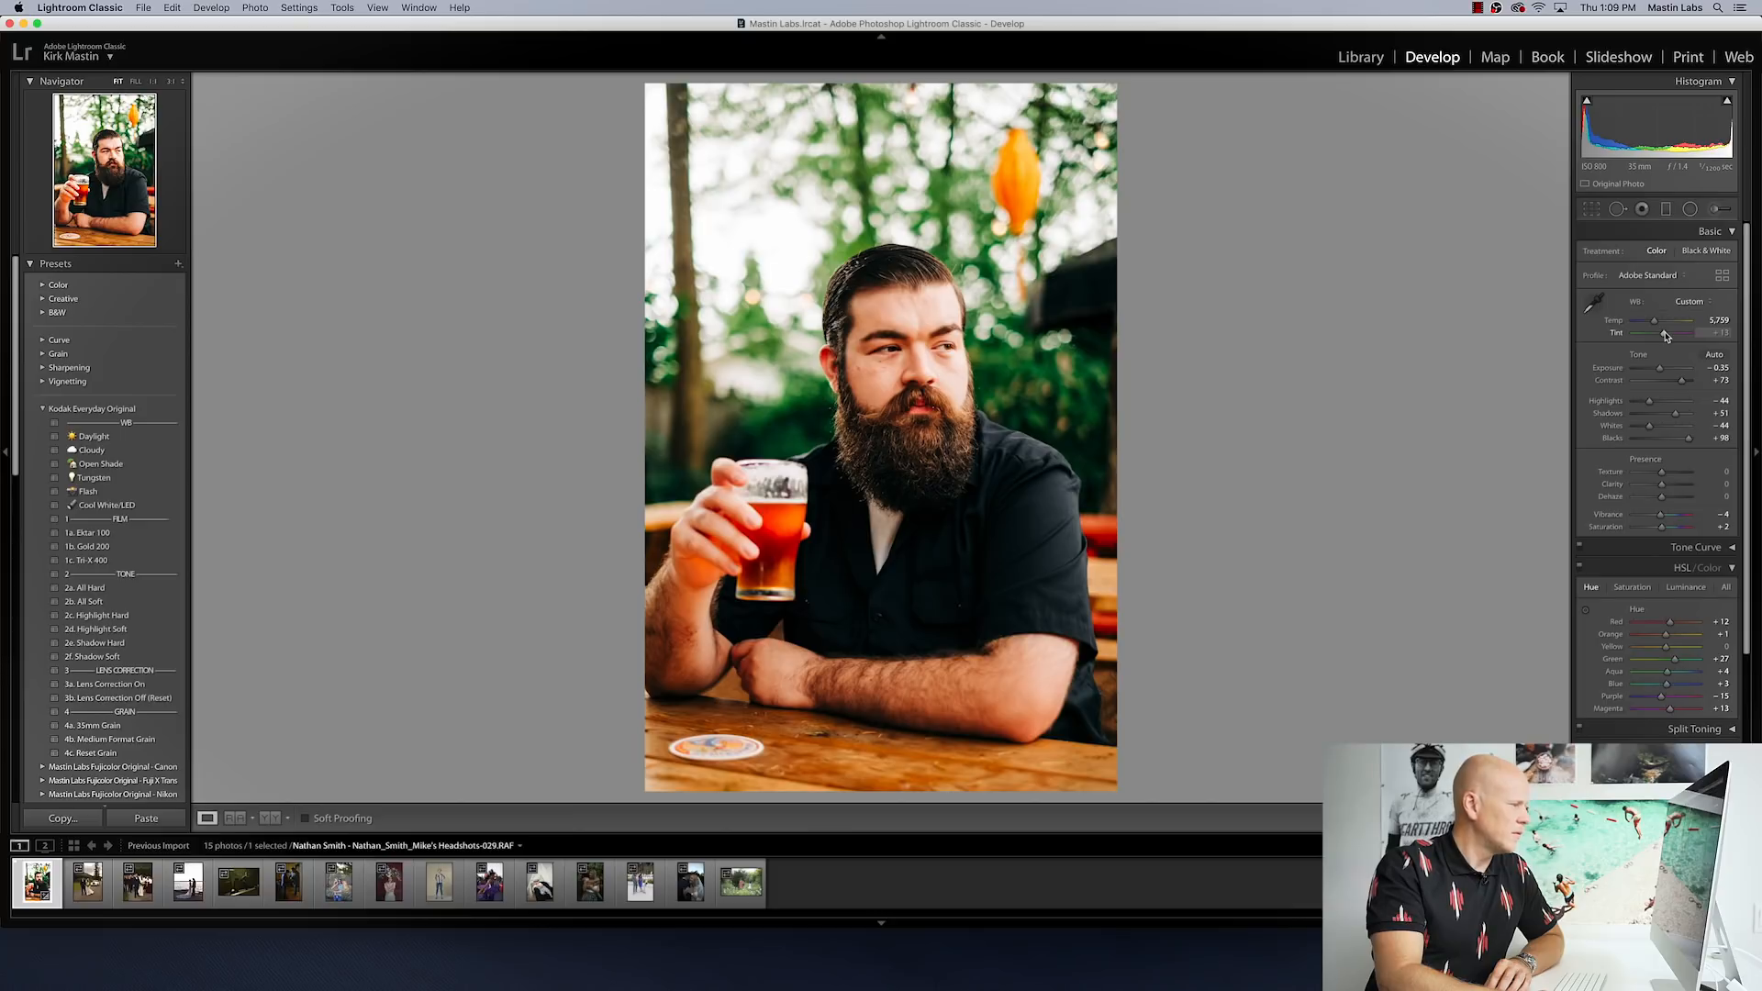
Step: Try tint values of +27 and +5 on the portrait, and undo the tint changes while keeping the temperature
{"action": "left_click_drag", "start_coordinate": [1665, 336], "coordinate": [1668, 335]}
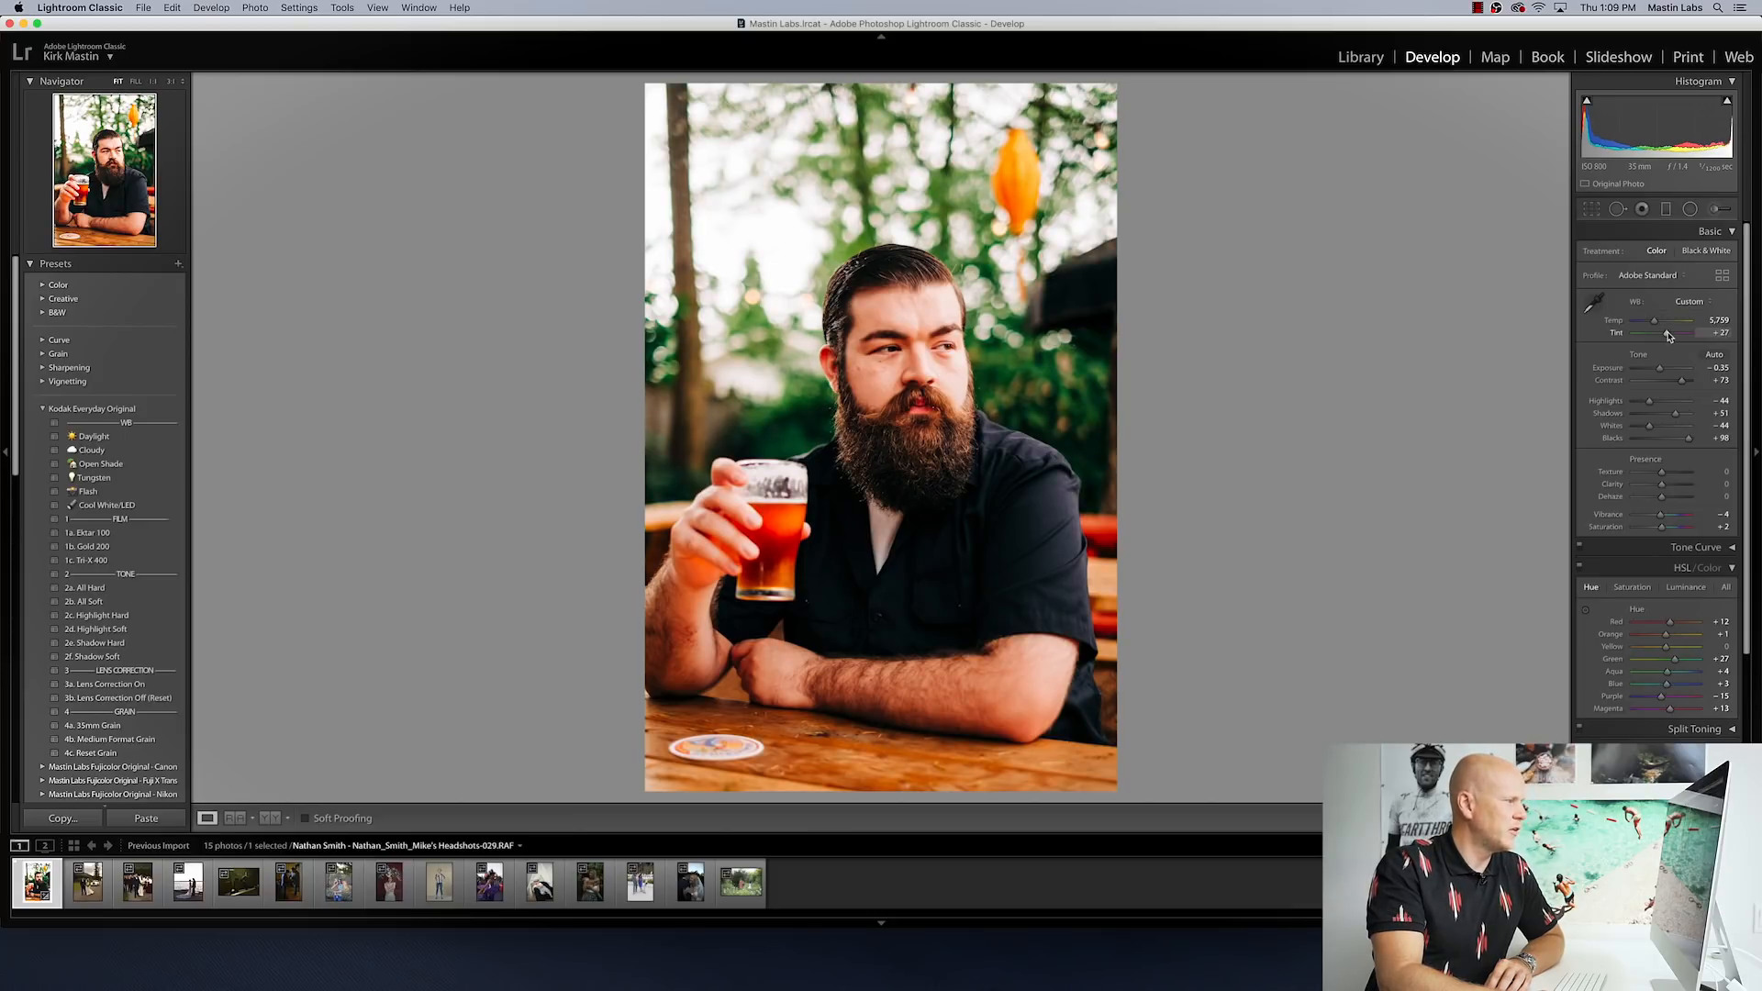
{"action": "left_click_drag", "start_coordinate": [1668, 337], "coordinate": [1665, 337]}
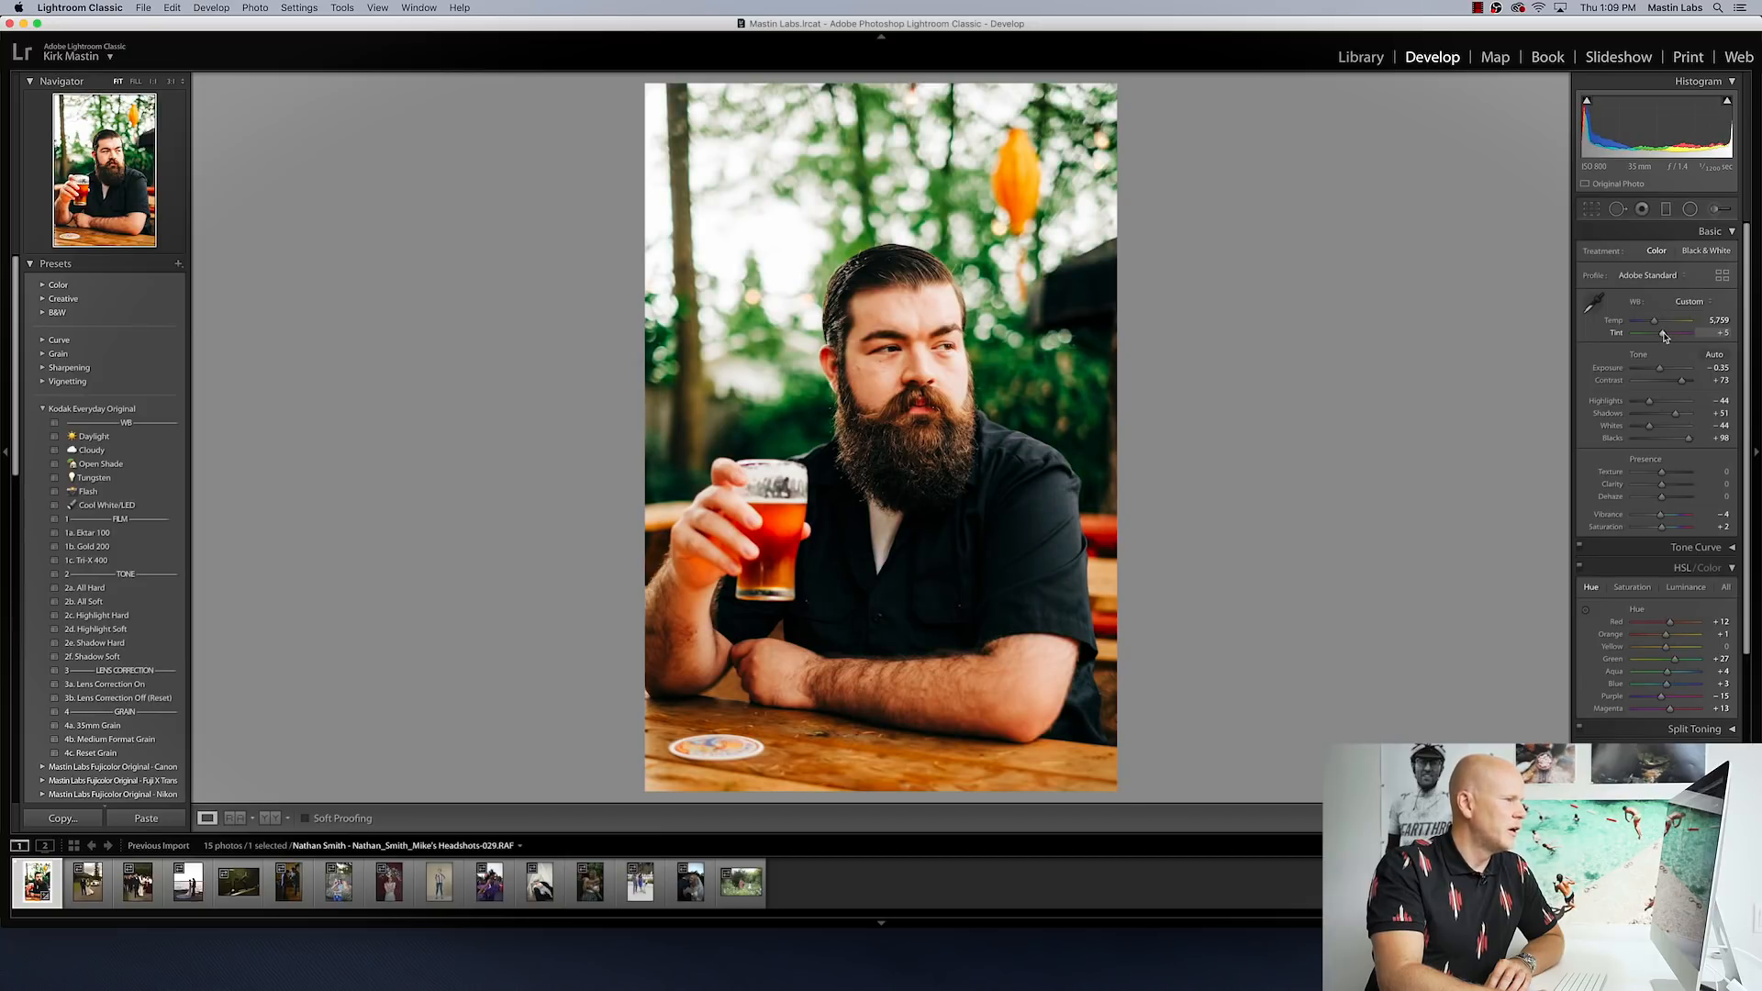
{"action": "key", "text": "super+z"}
{"action": "key", "text": "super+z"}
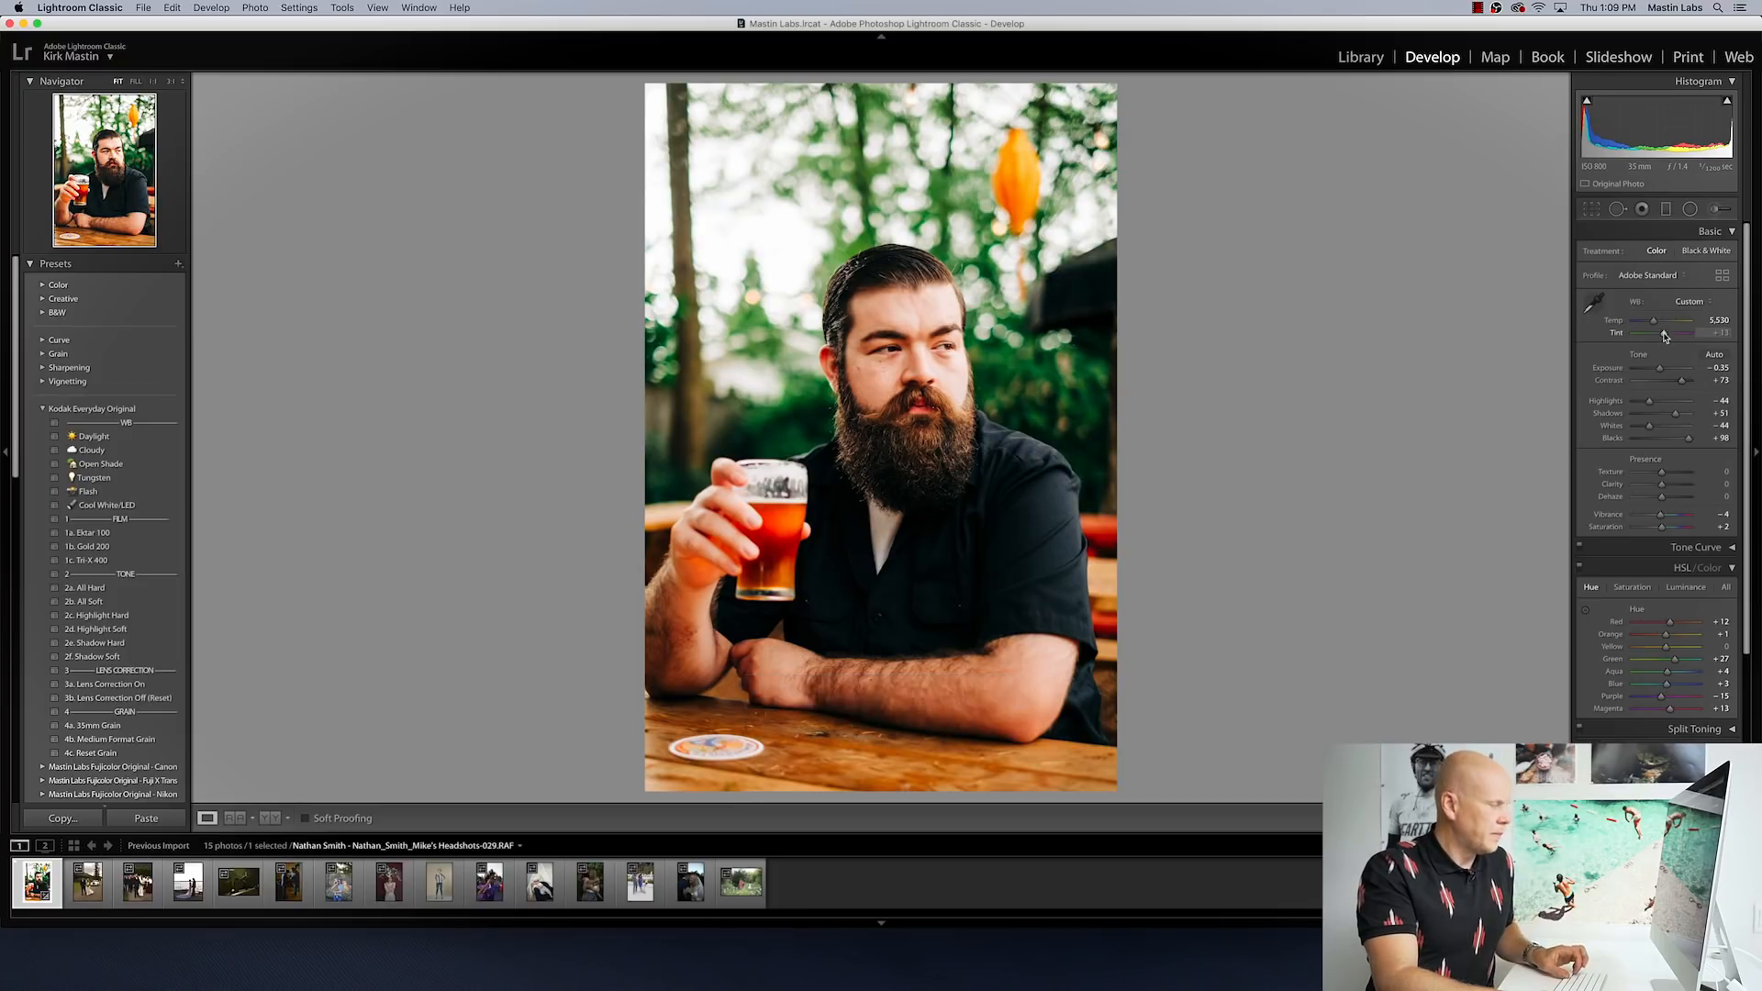
{"action": "key", "text": "super+shift+z"}
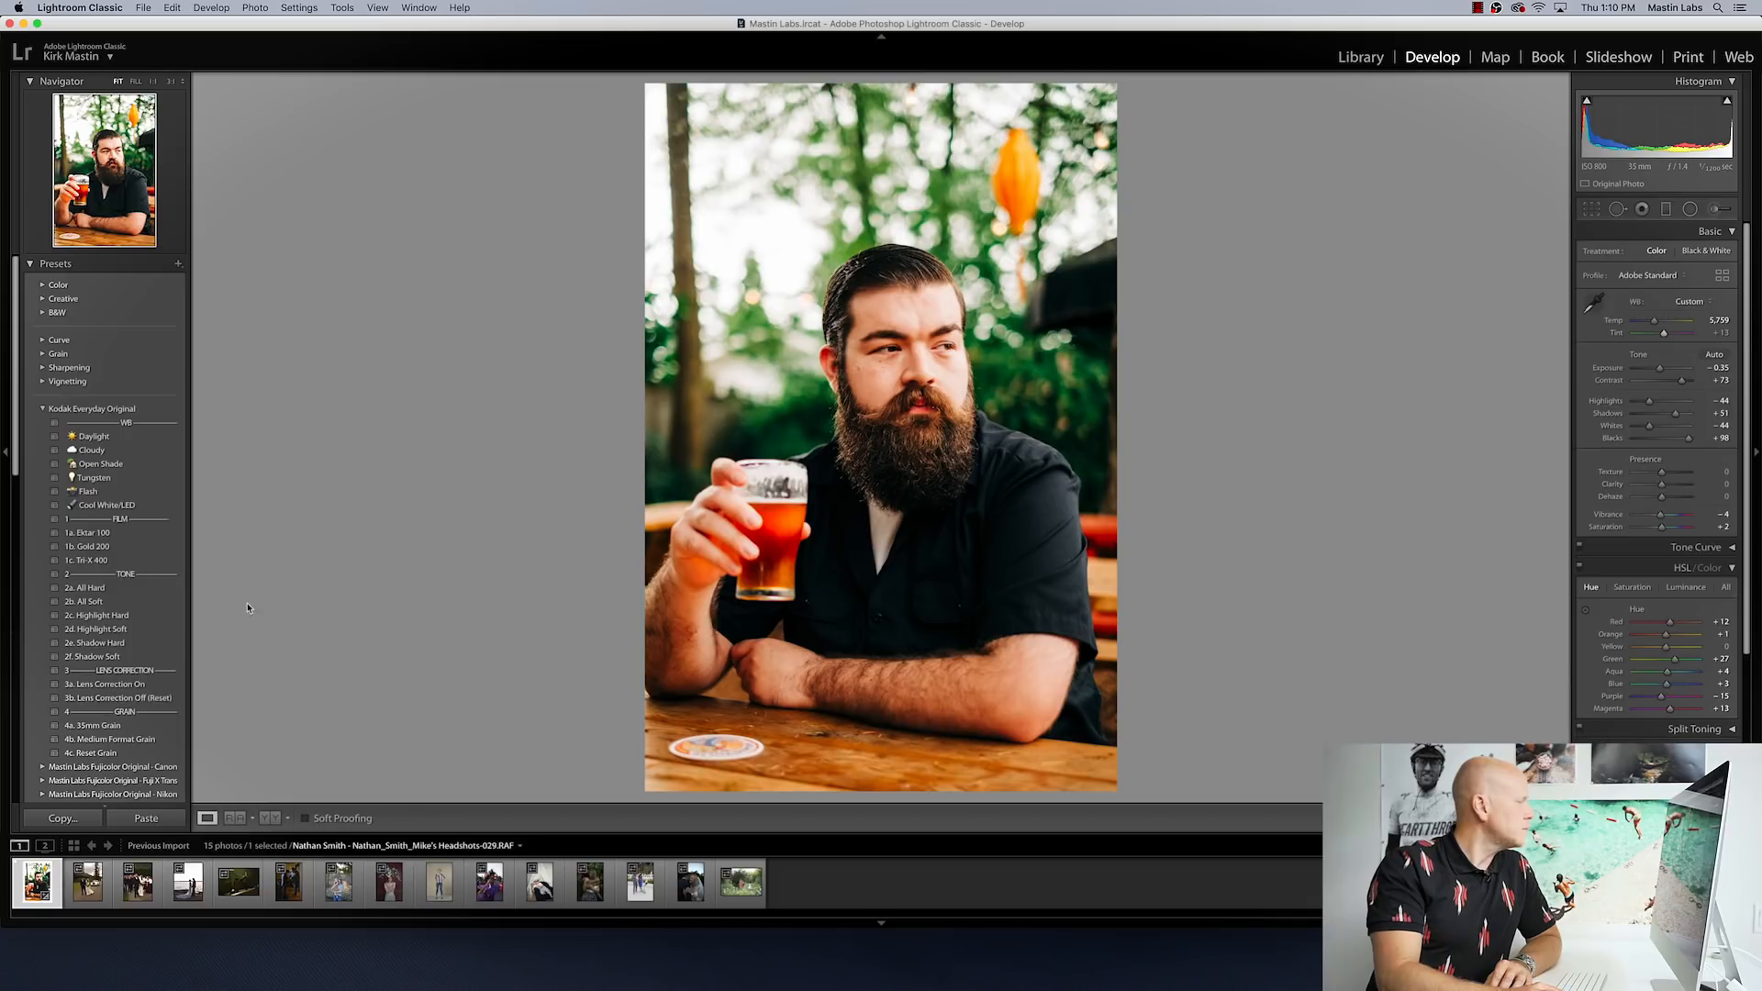
Step: Apply the 2d. Highlight Soft tone preset to the portrait and compare the image with and without it
{"action": "left_click", "coordinate": [169, 631]}
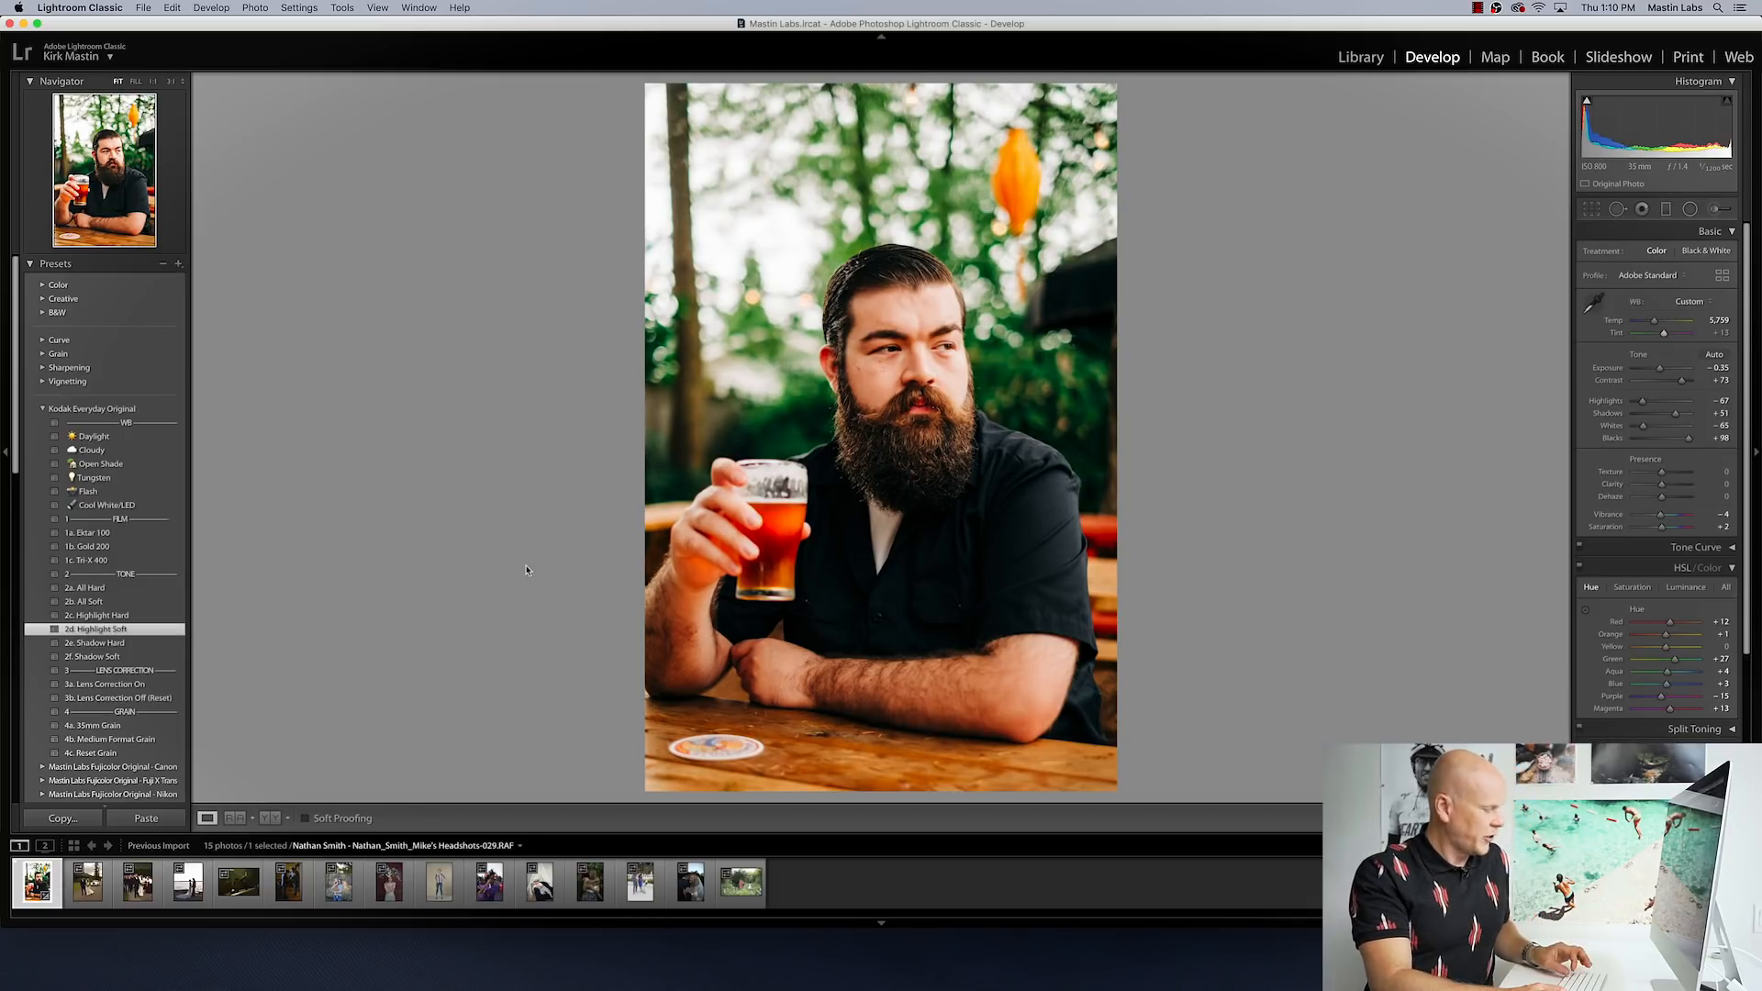
{"action": "key", "text": "super+z"}
{"action": "key", "text": "super+shift+z"}
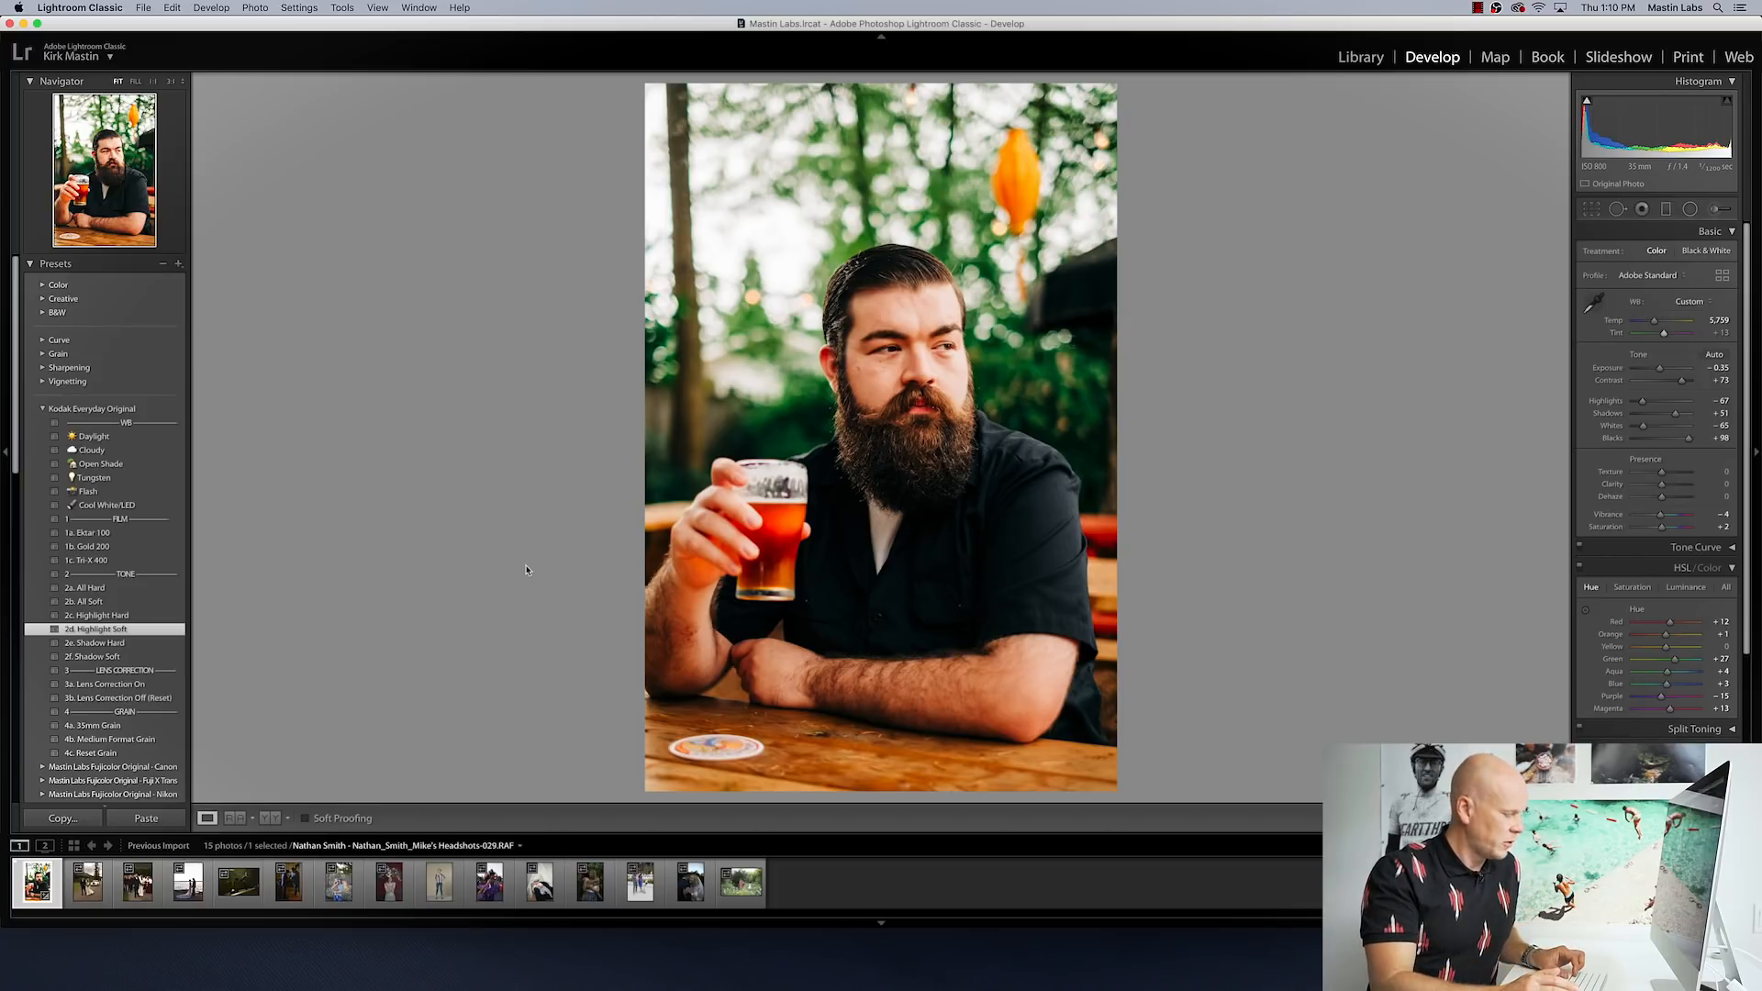
{"action": "key", "text": "super+z"}
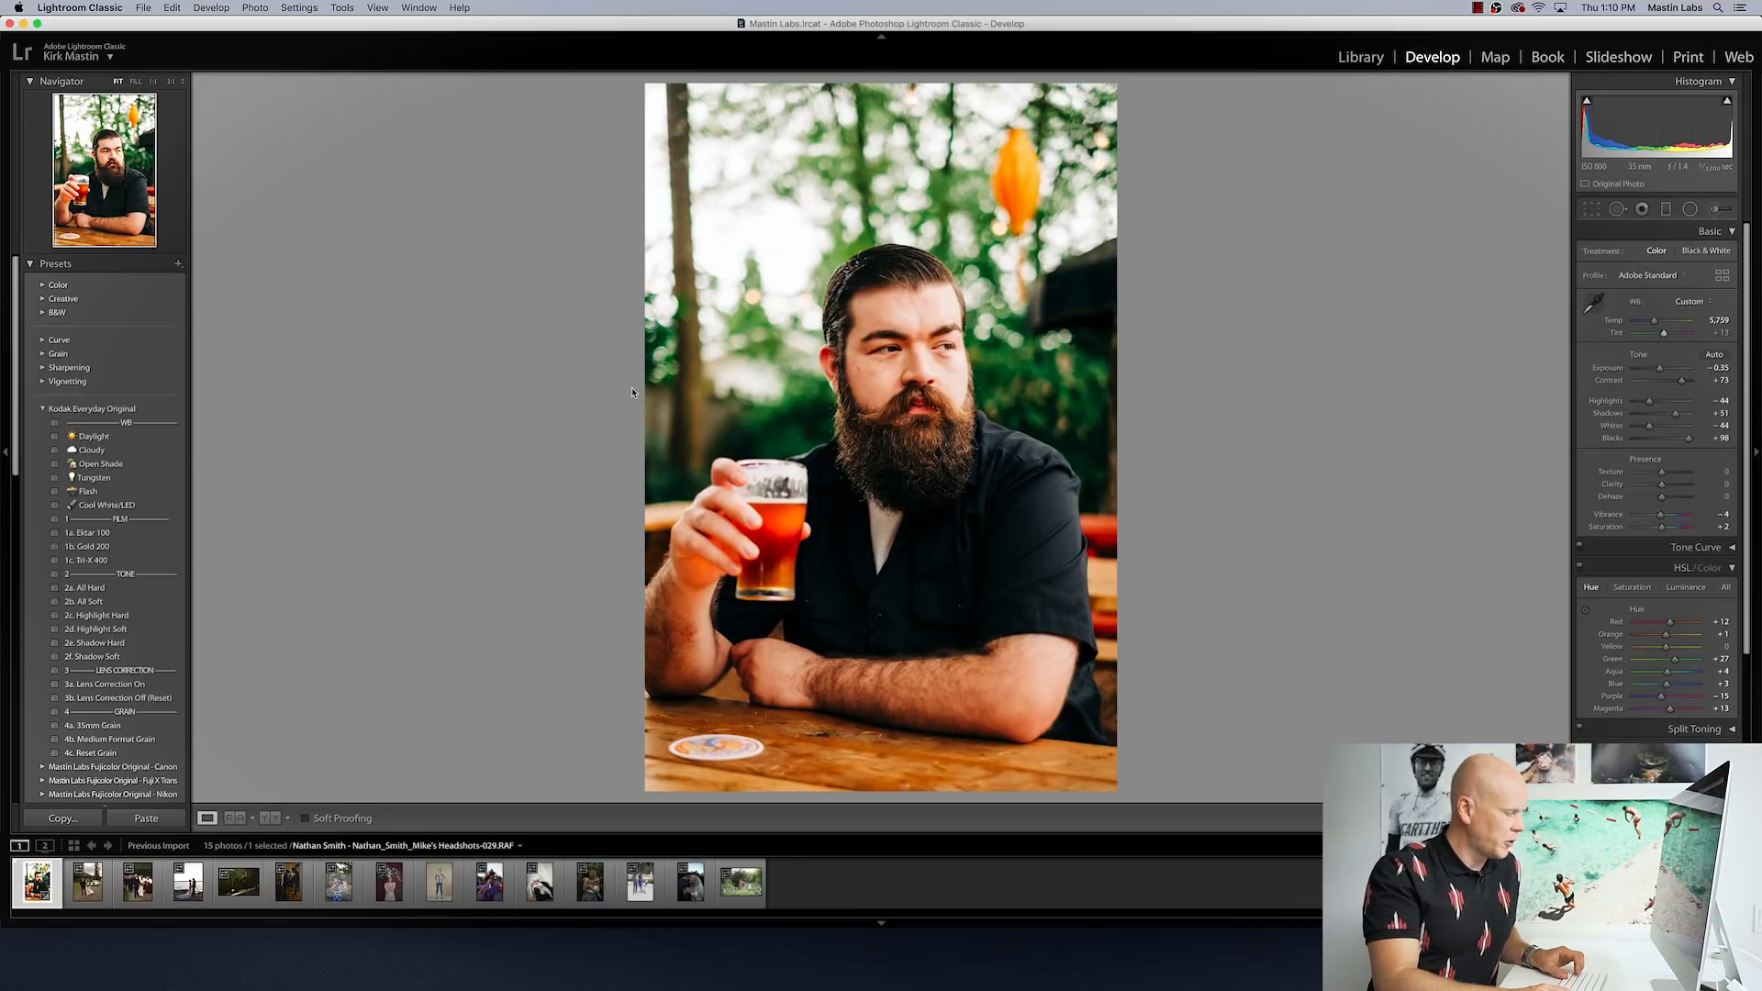
{"action": "key", "text": "super+shift+z"}
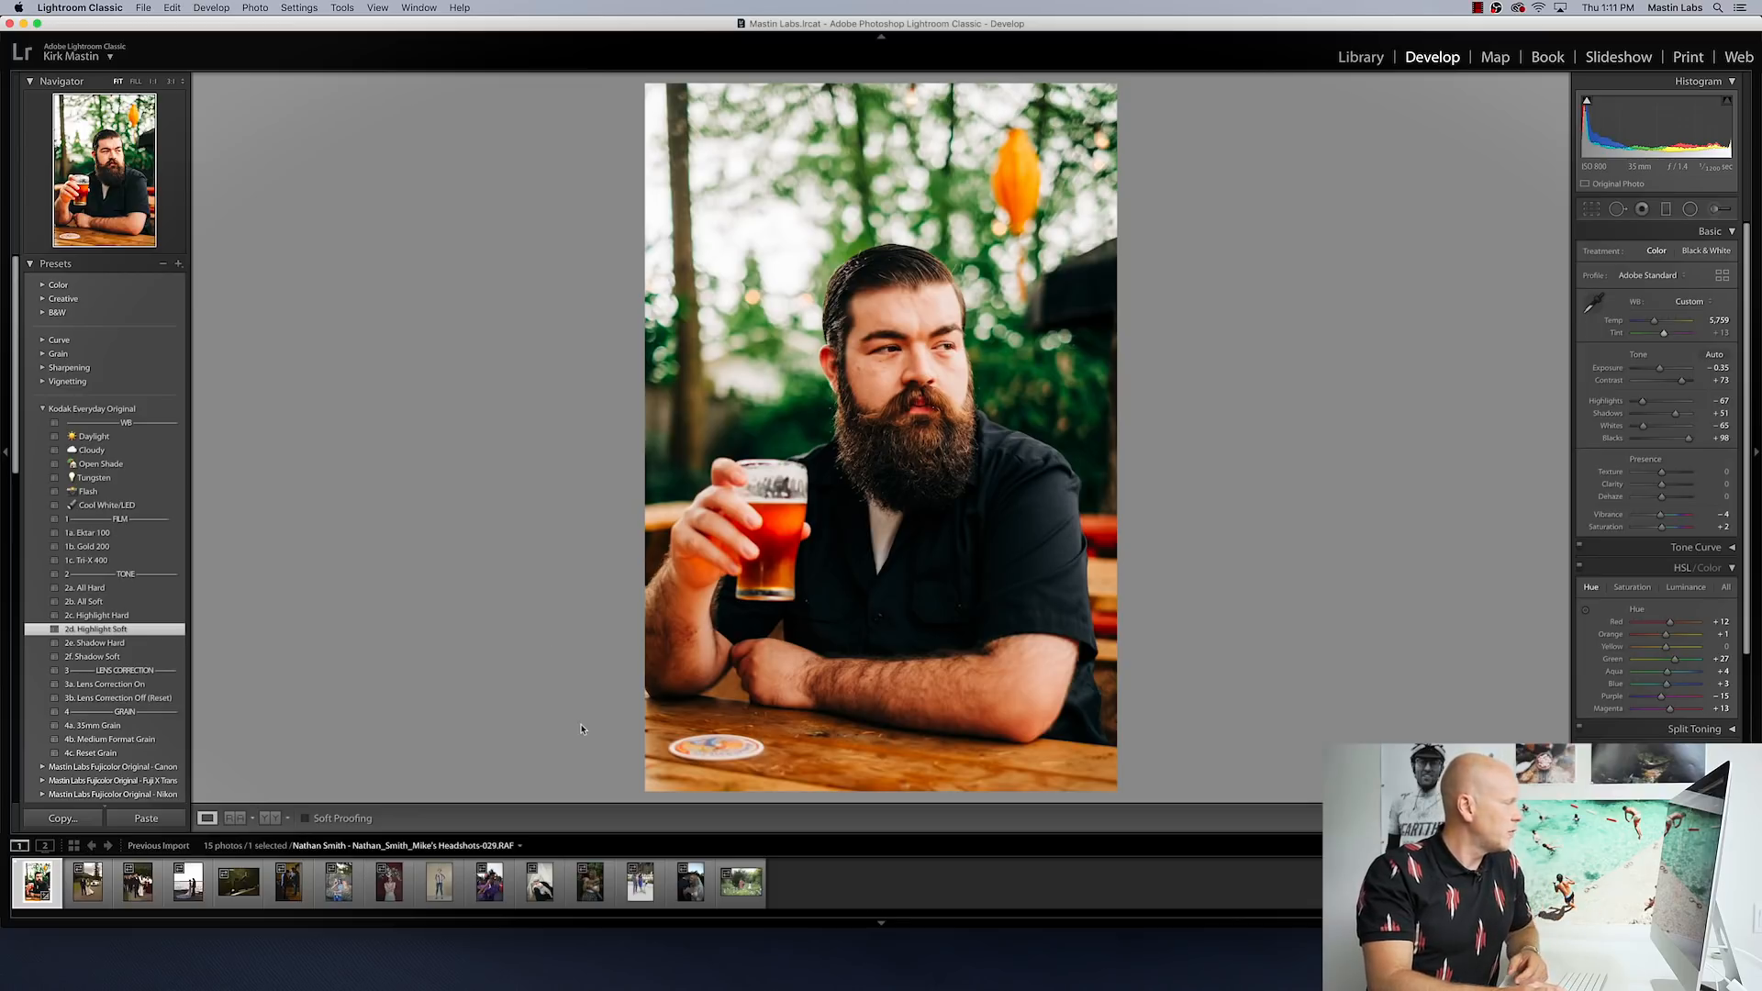
Step: Apply the 2b. All Soft tone preset, compare it with the previous tone, and show the portrait's before and after side by side
{"action": "left_click", "coordinate": [83, 601]}
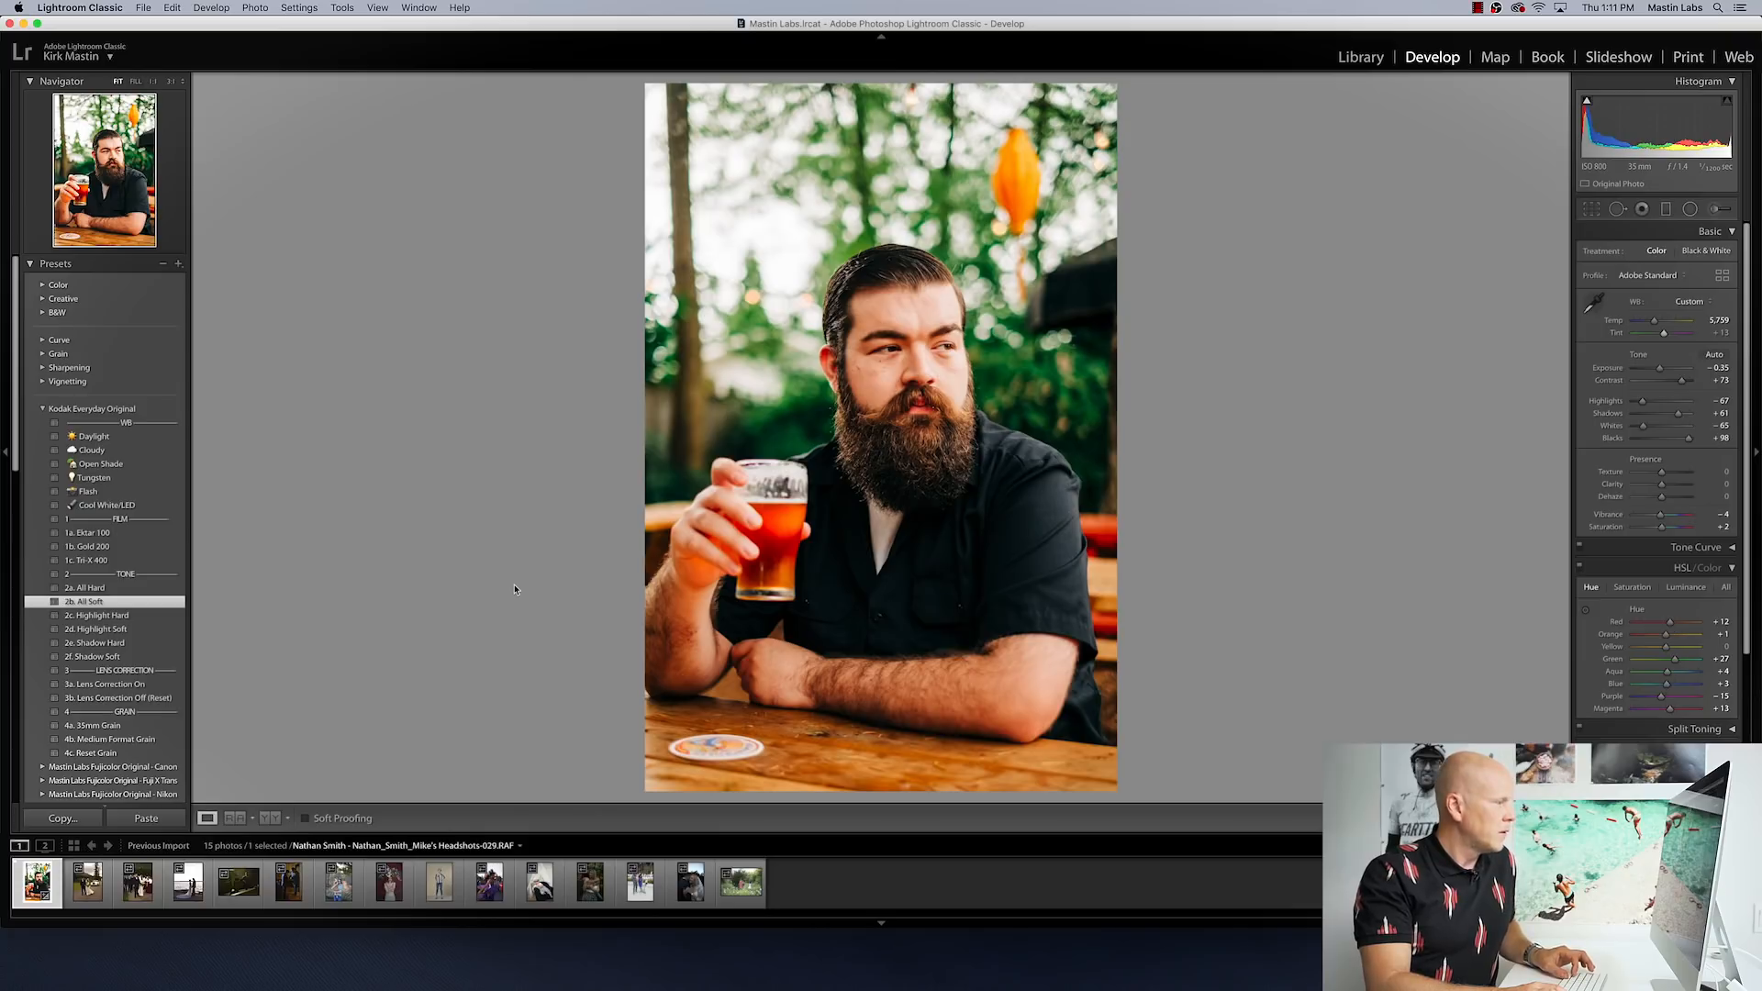
{"action": "key", "text": "super+z"}
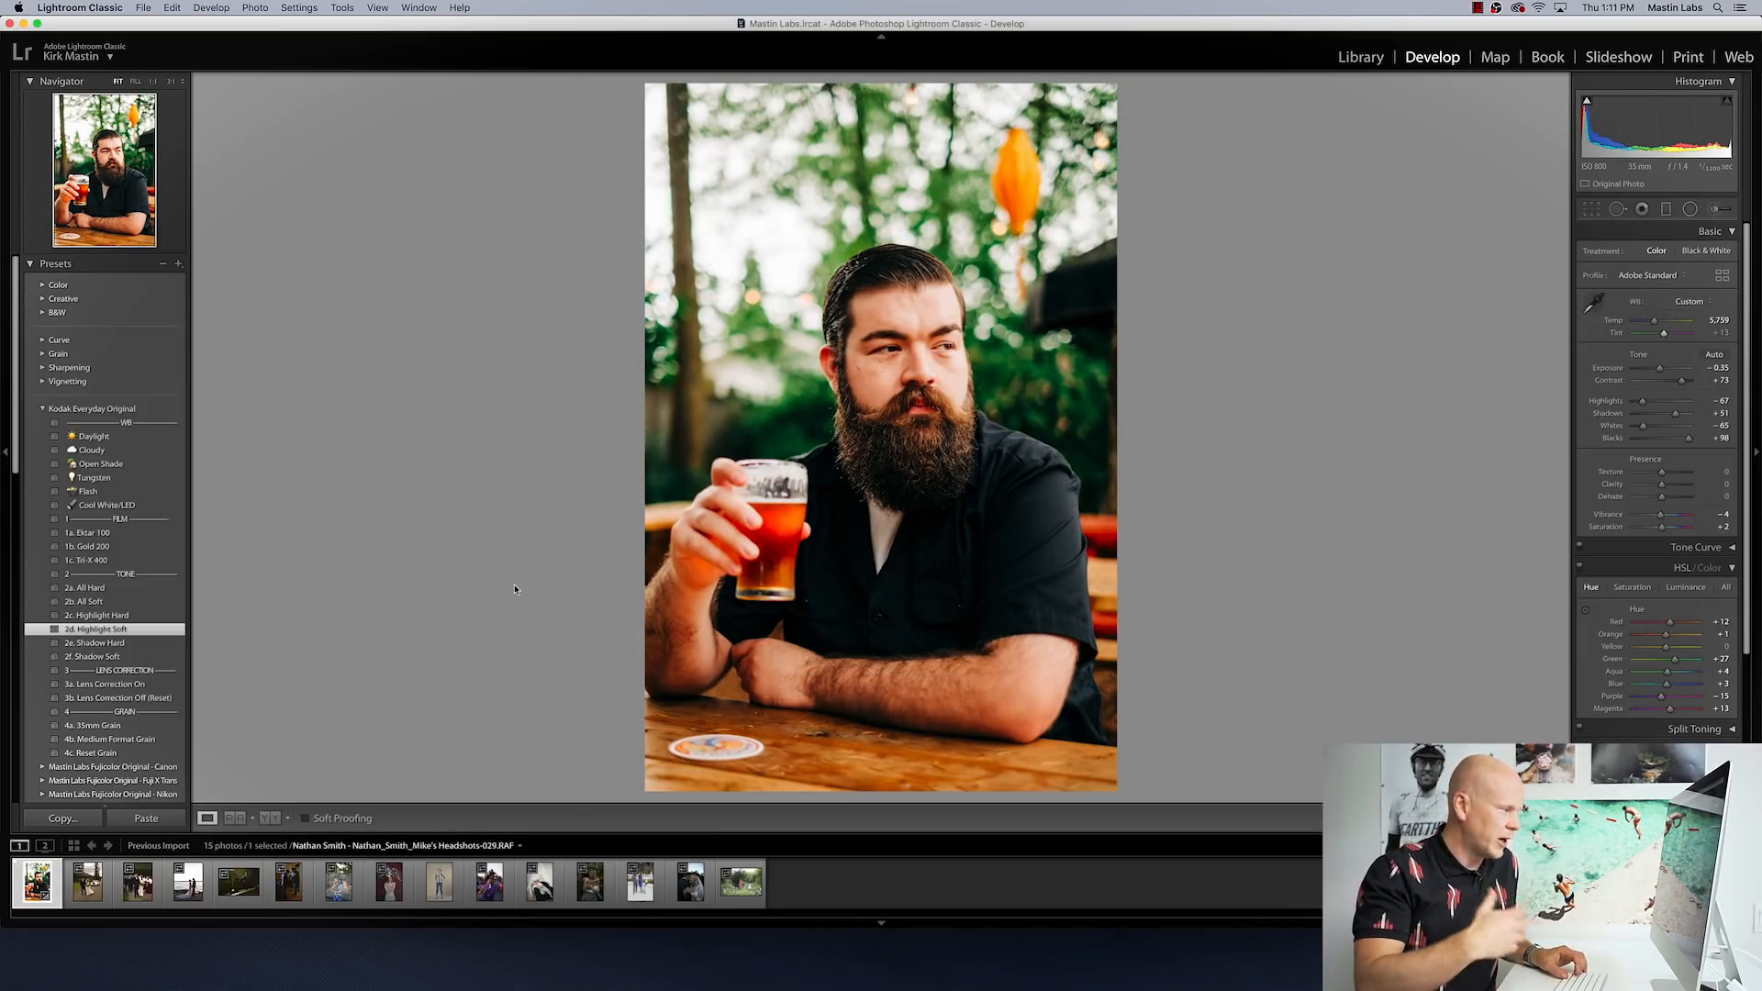
{"action": "key", "text": "super+shift+z"}
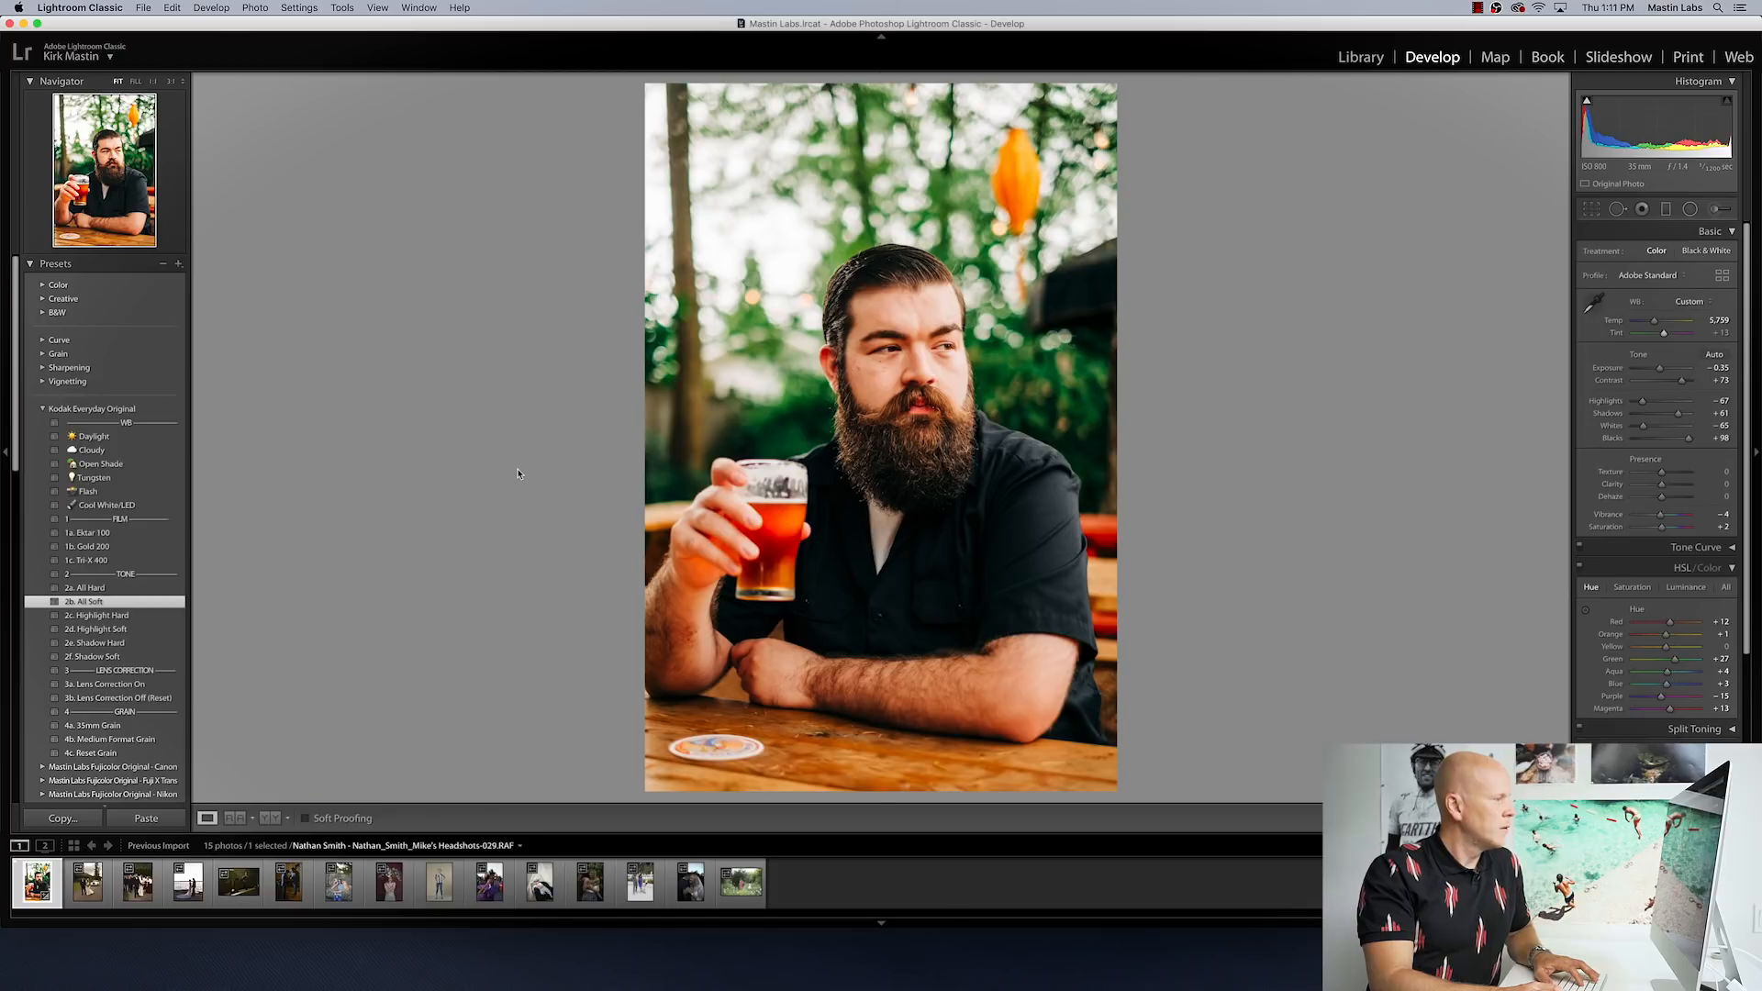
{"action": "key", "text": "y"}
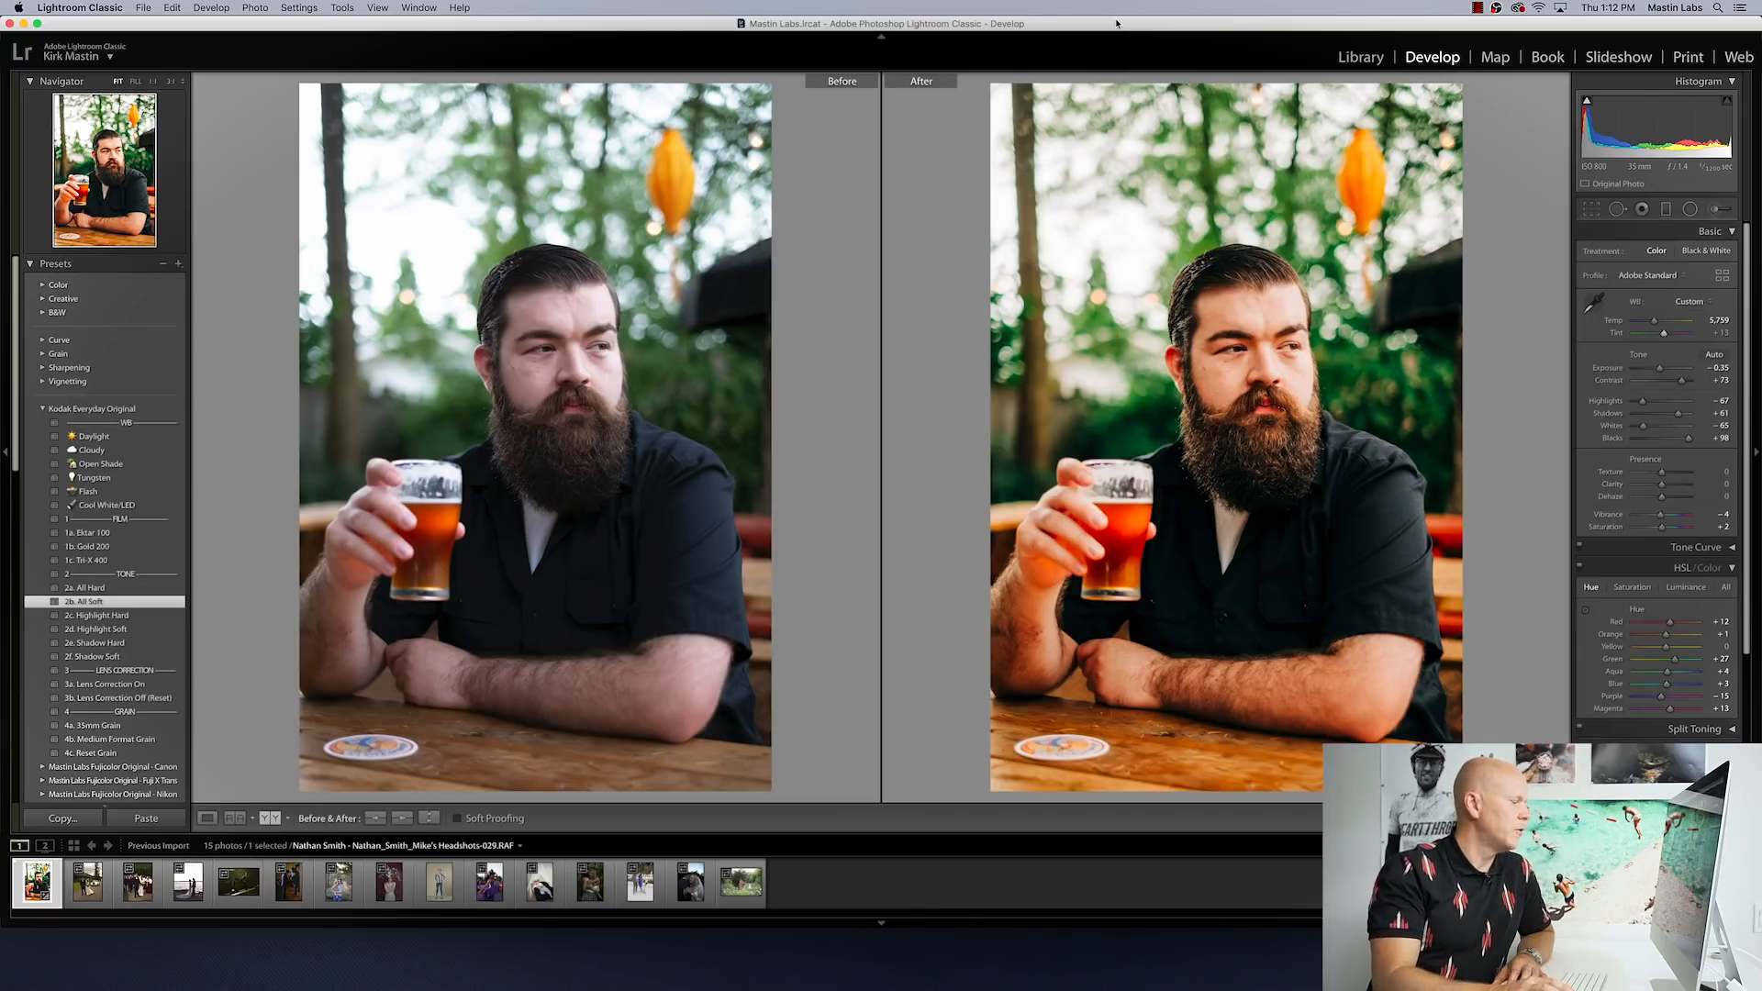
Step: Create a virtual copy of the edited portrait and reset the copy's develop settings in the single-image view
{"action": "right_click", "coordinate": [34, 883]}
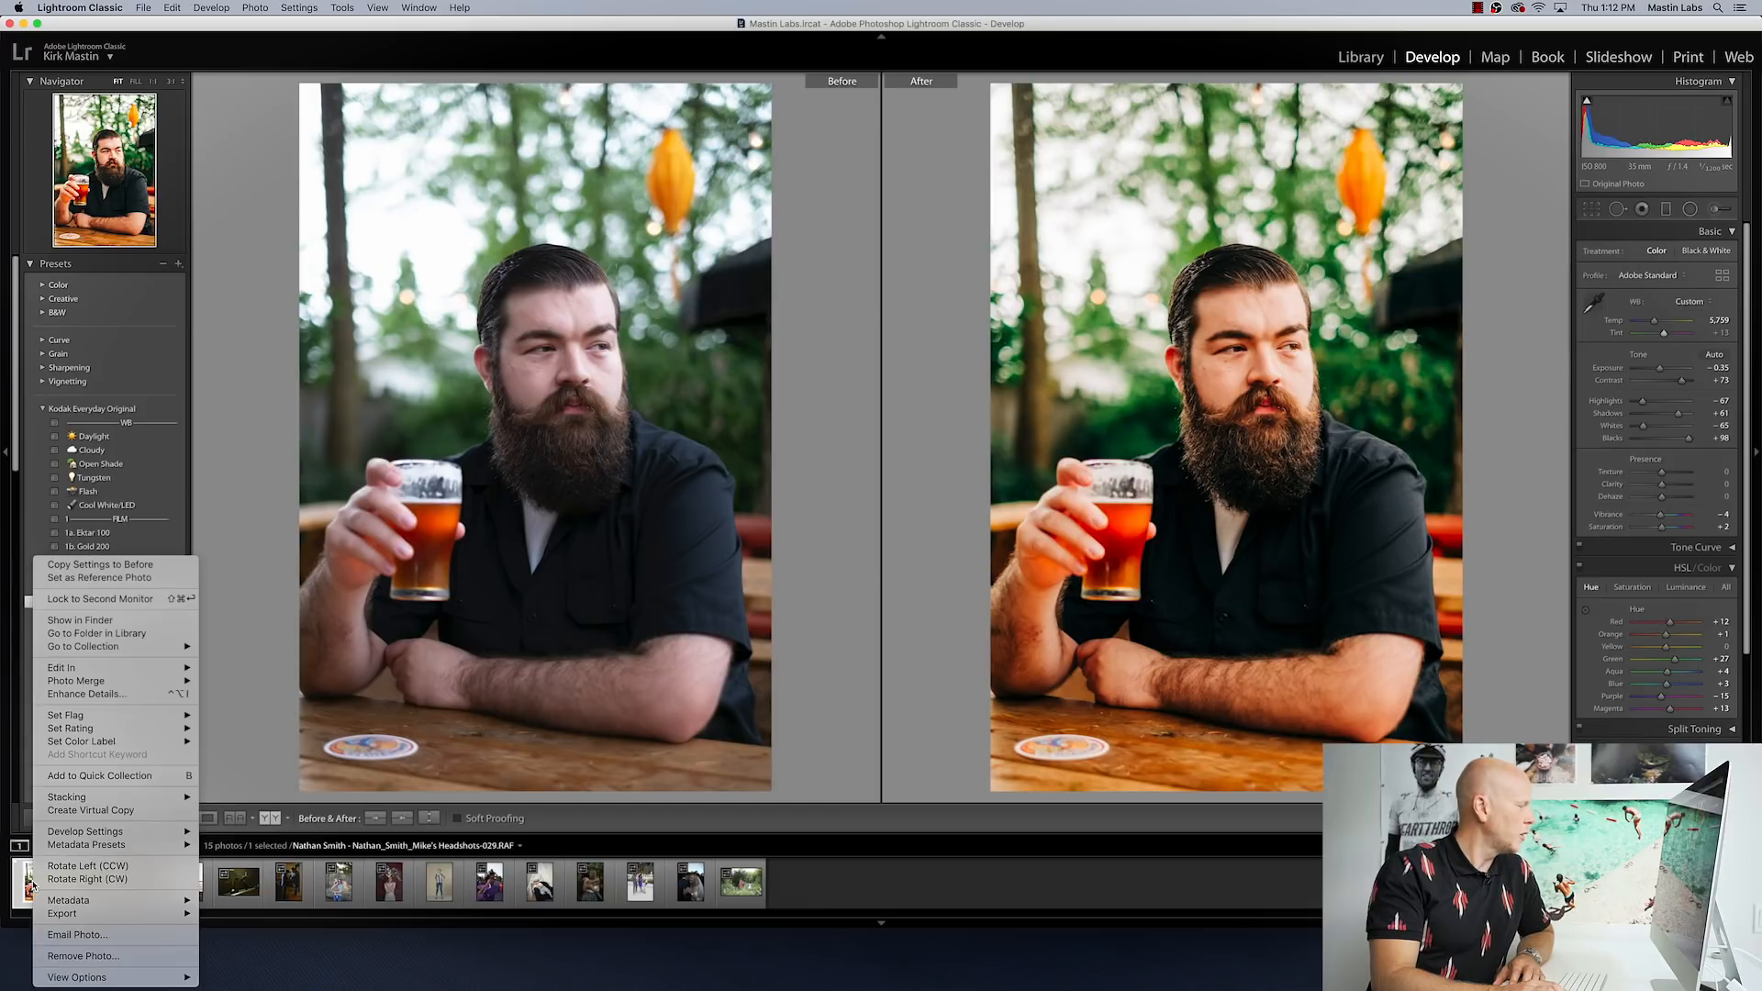
{"action": "key", "text": "Escape"}
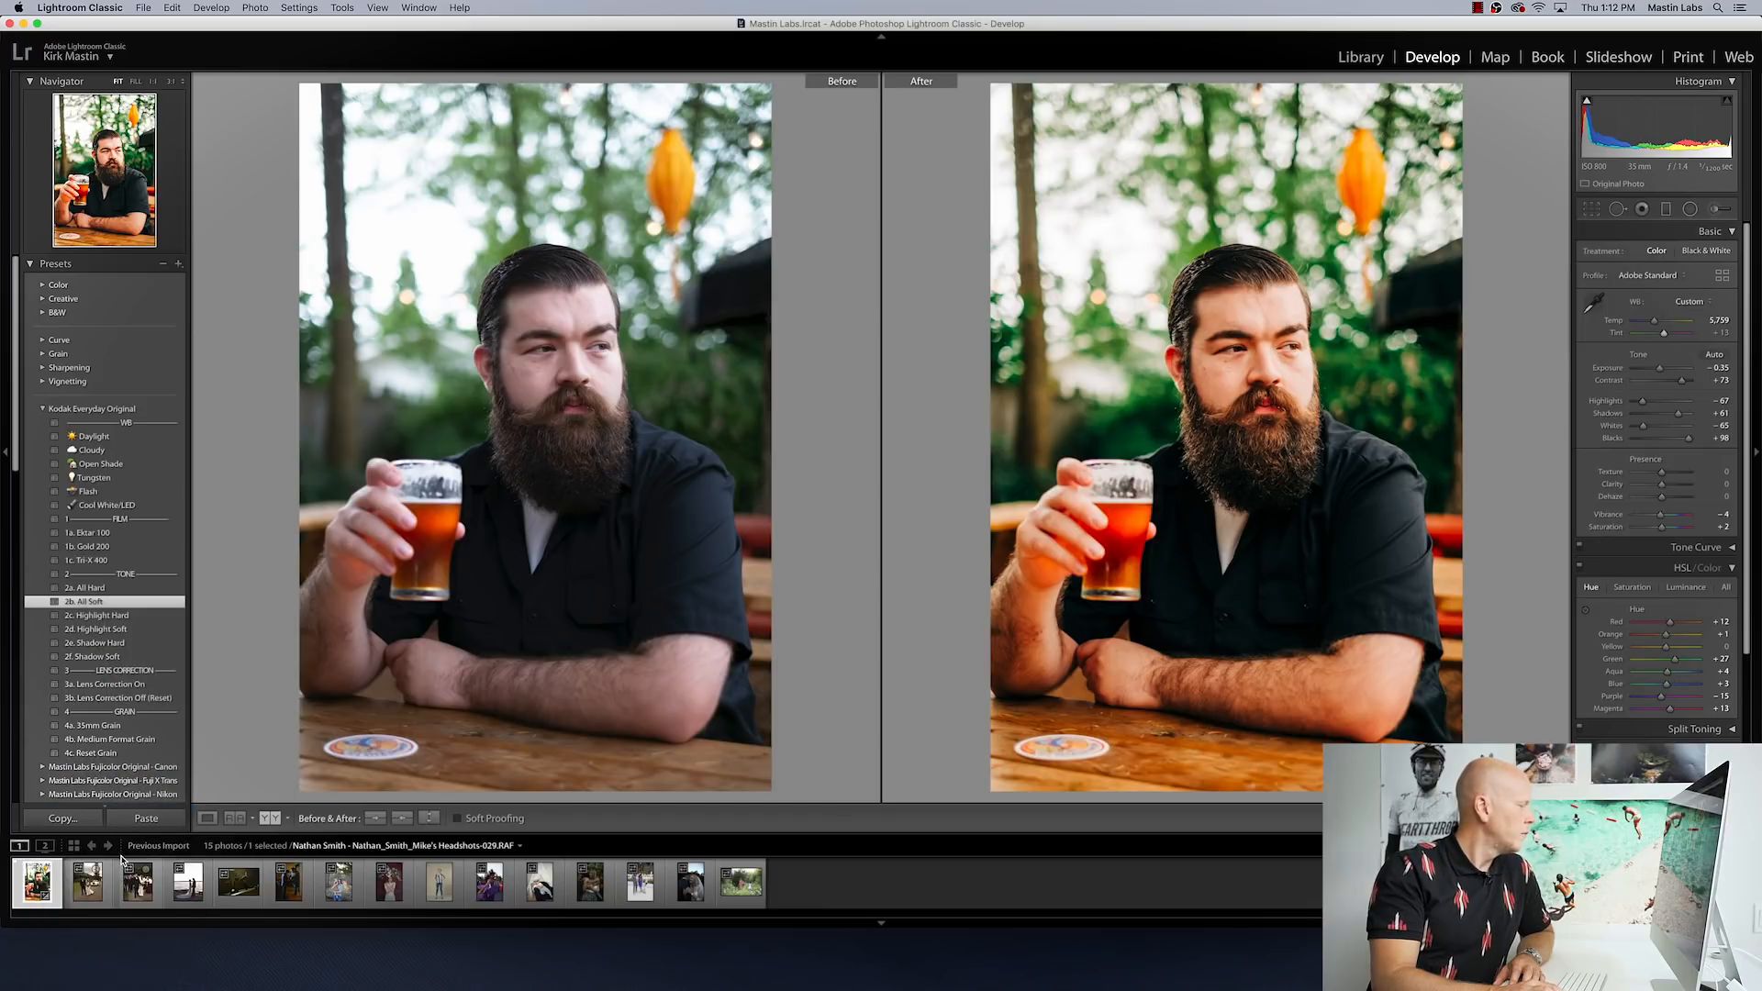
{"action": "key", "text": "super+apostrophe"}
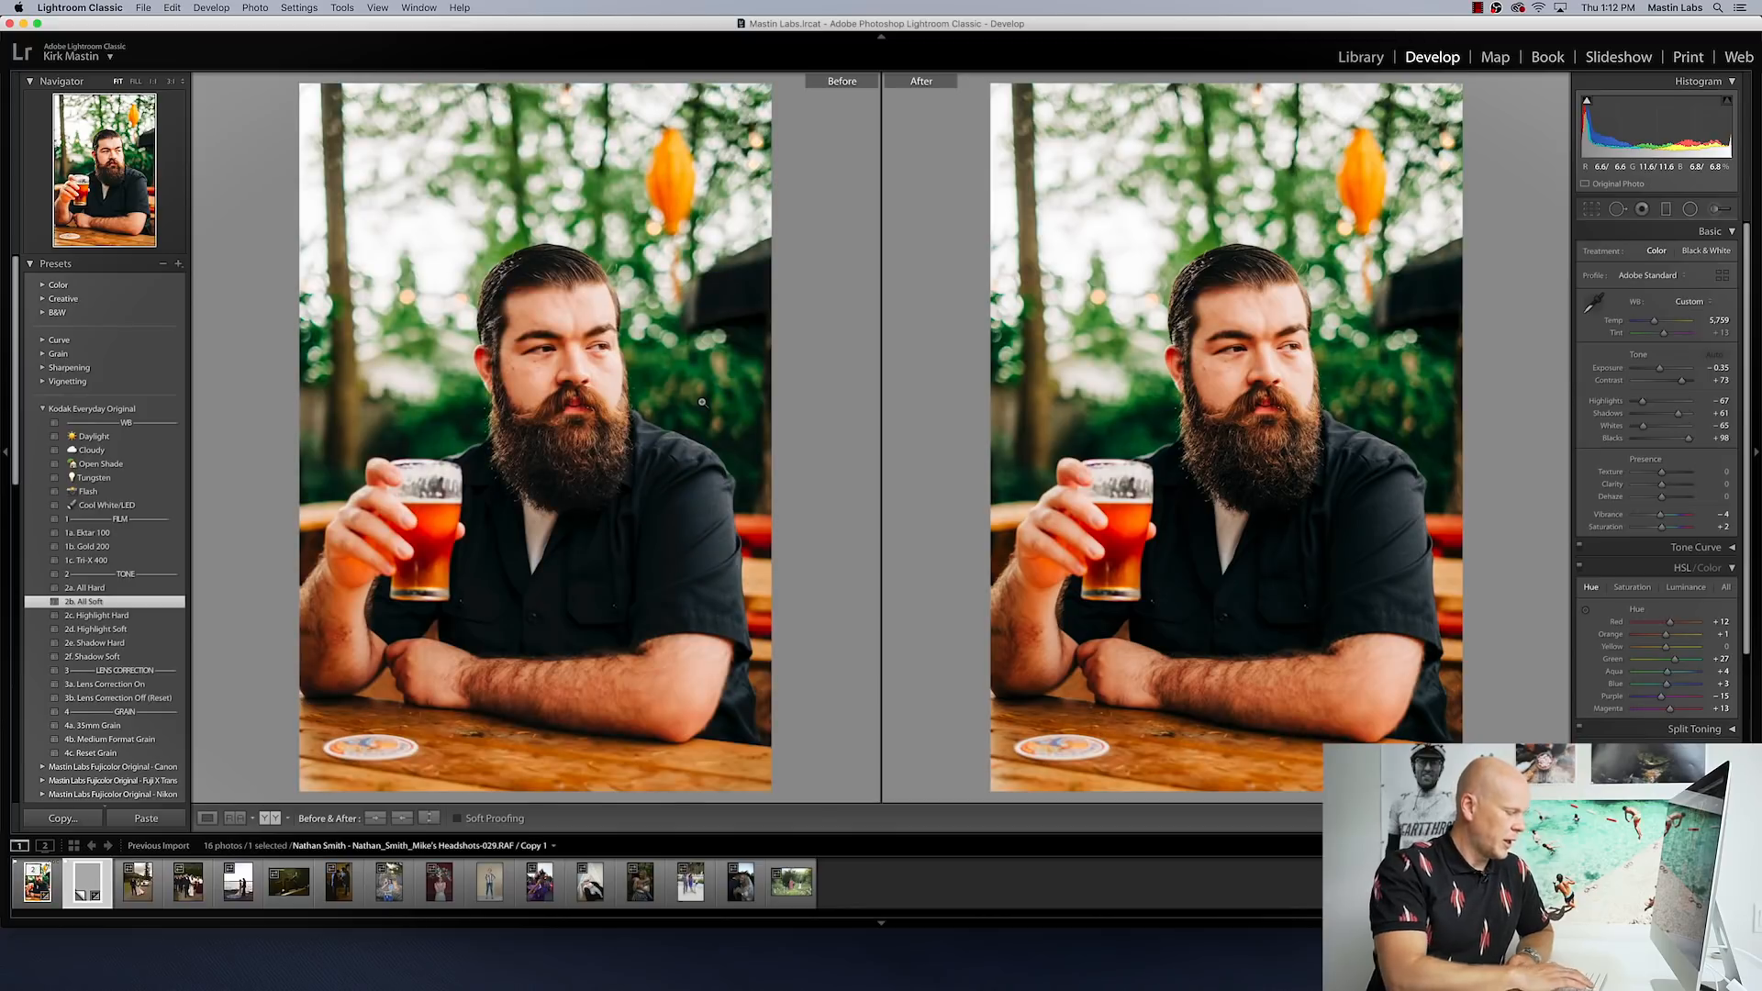
{"action": "key", "text": "y"}
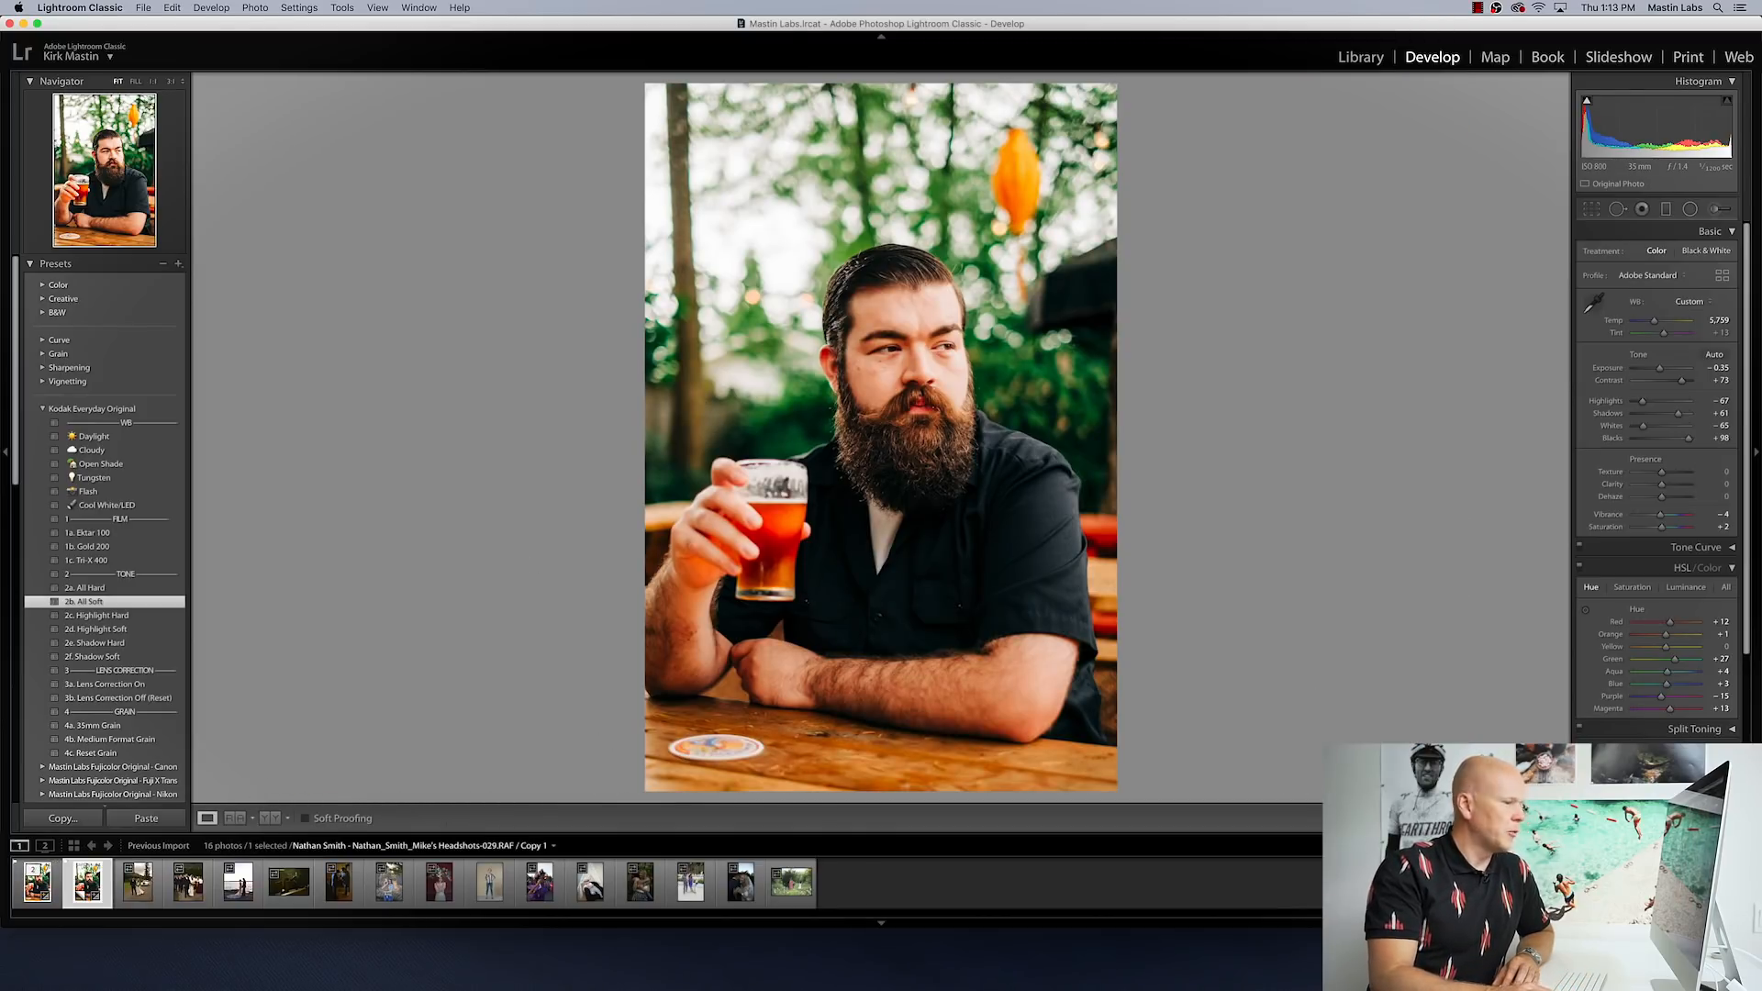
{"action": "key", "text": "super+shift+r"}
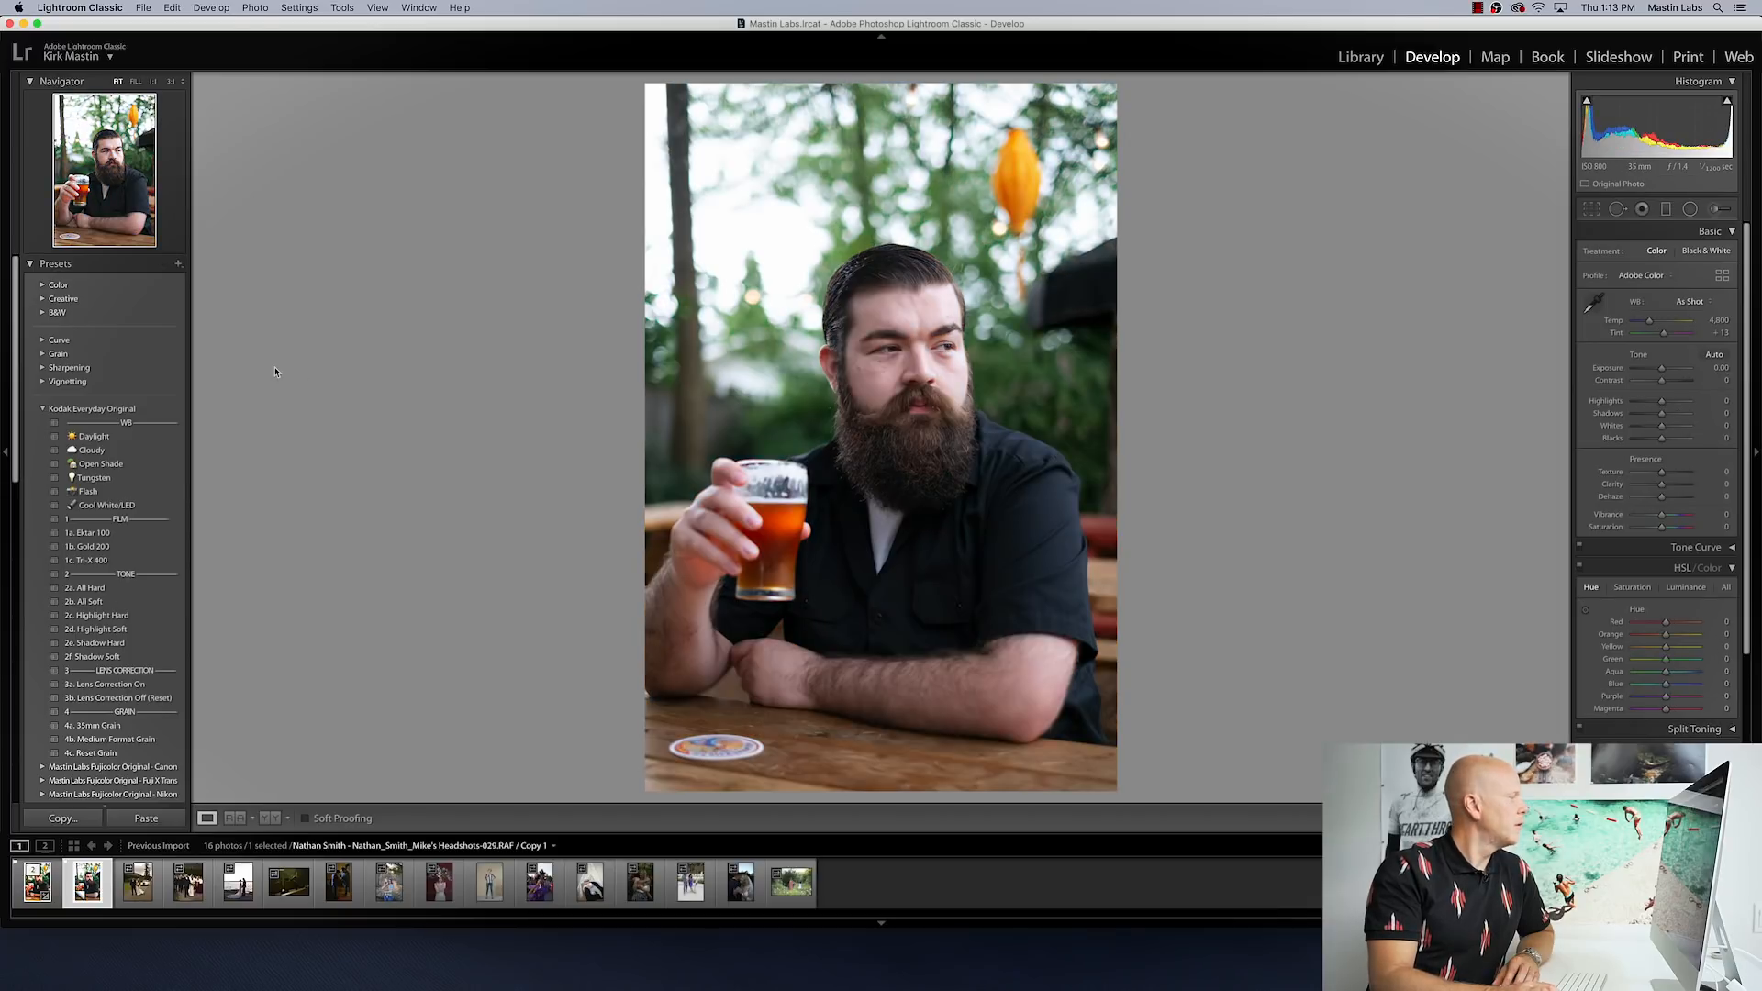
Step: Apply the film preset 1b. Portra 400 - F from the Mastin Labs Portra Original - Fuji X Trans group to the virtual copy
{"action": "left_click", "coordinate": [42, 409]}
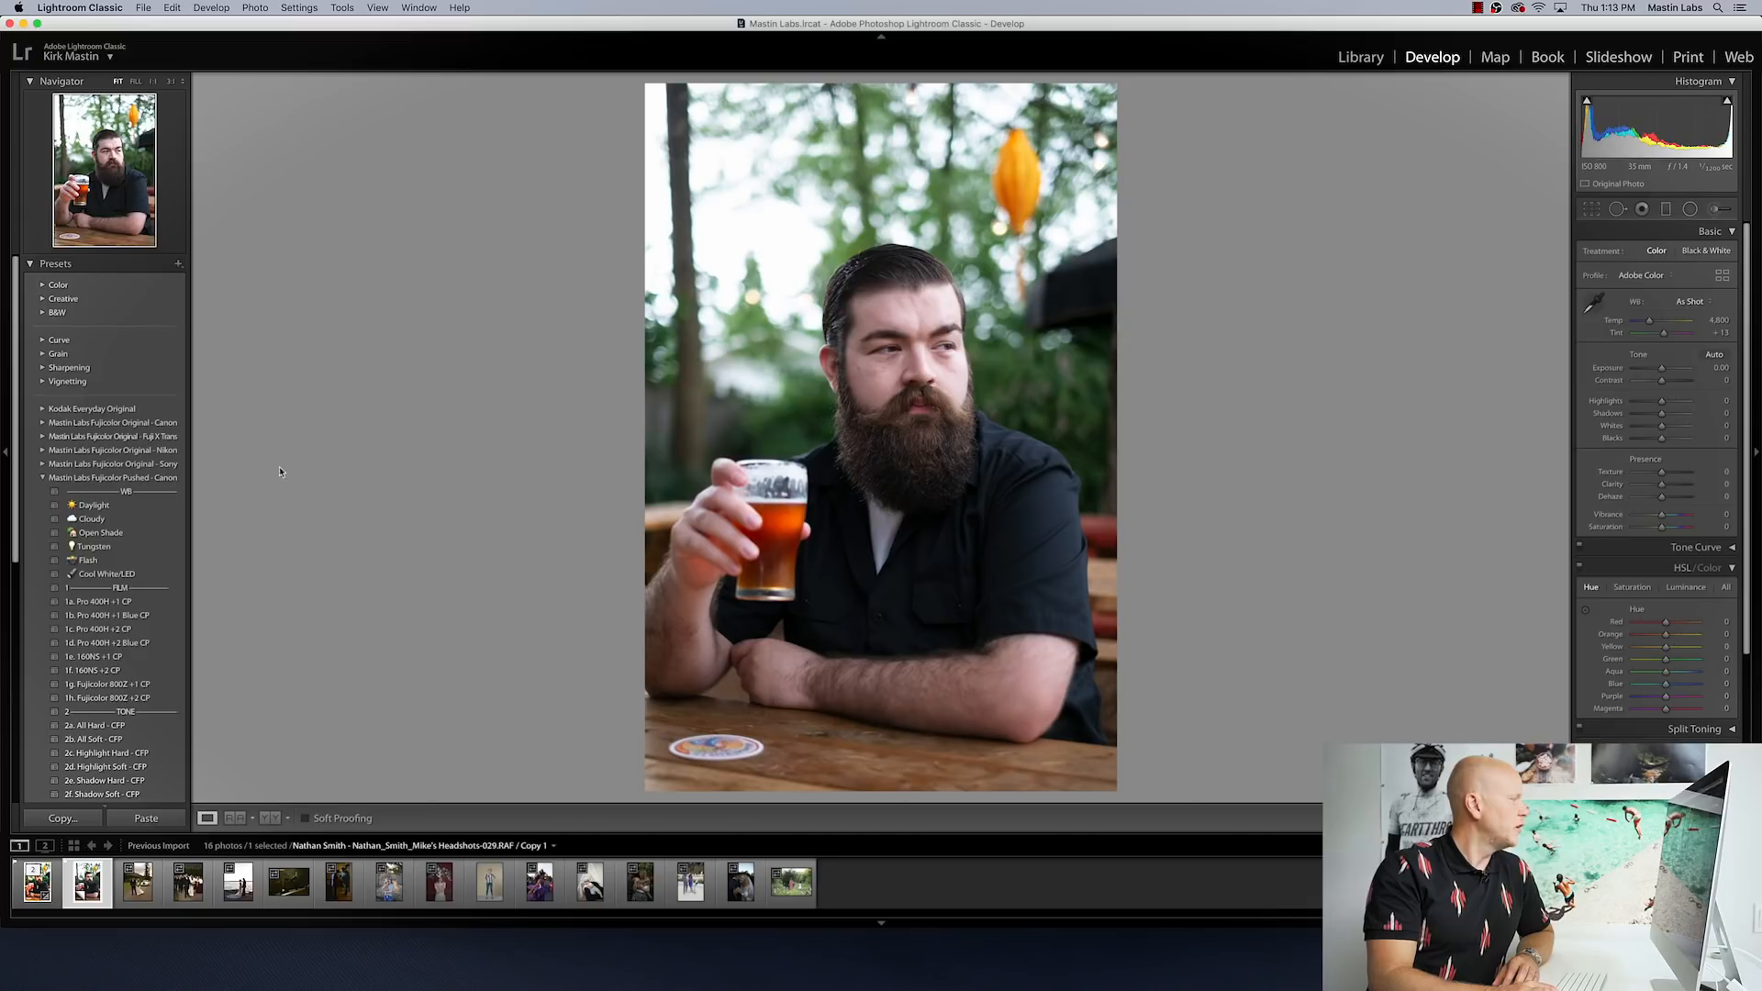
{"action": "left_click", "coordinate": [43, 478]}
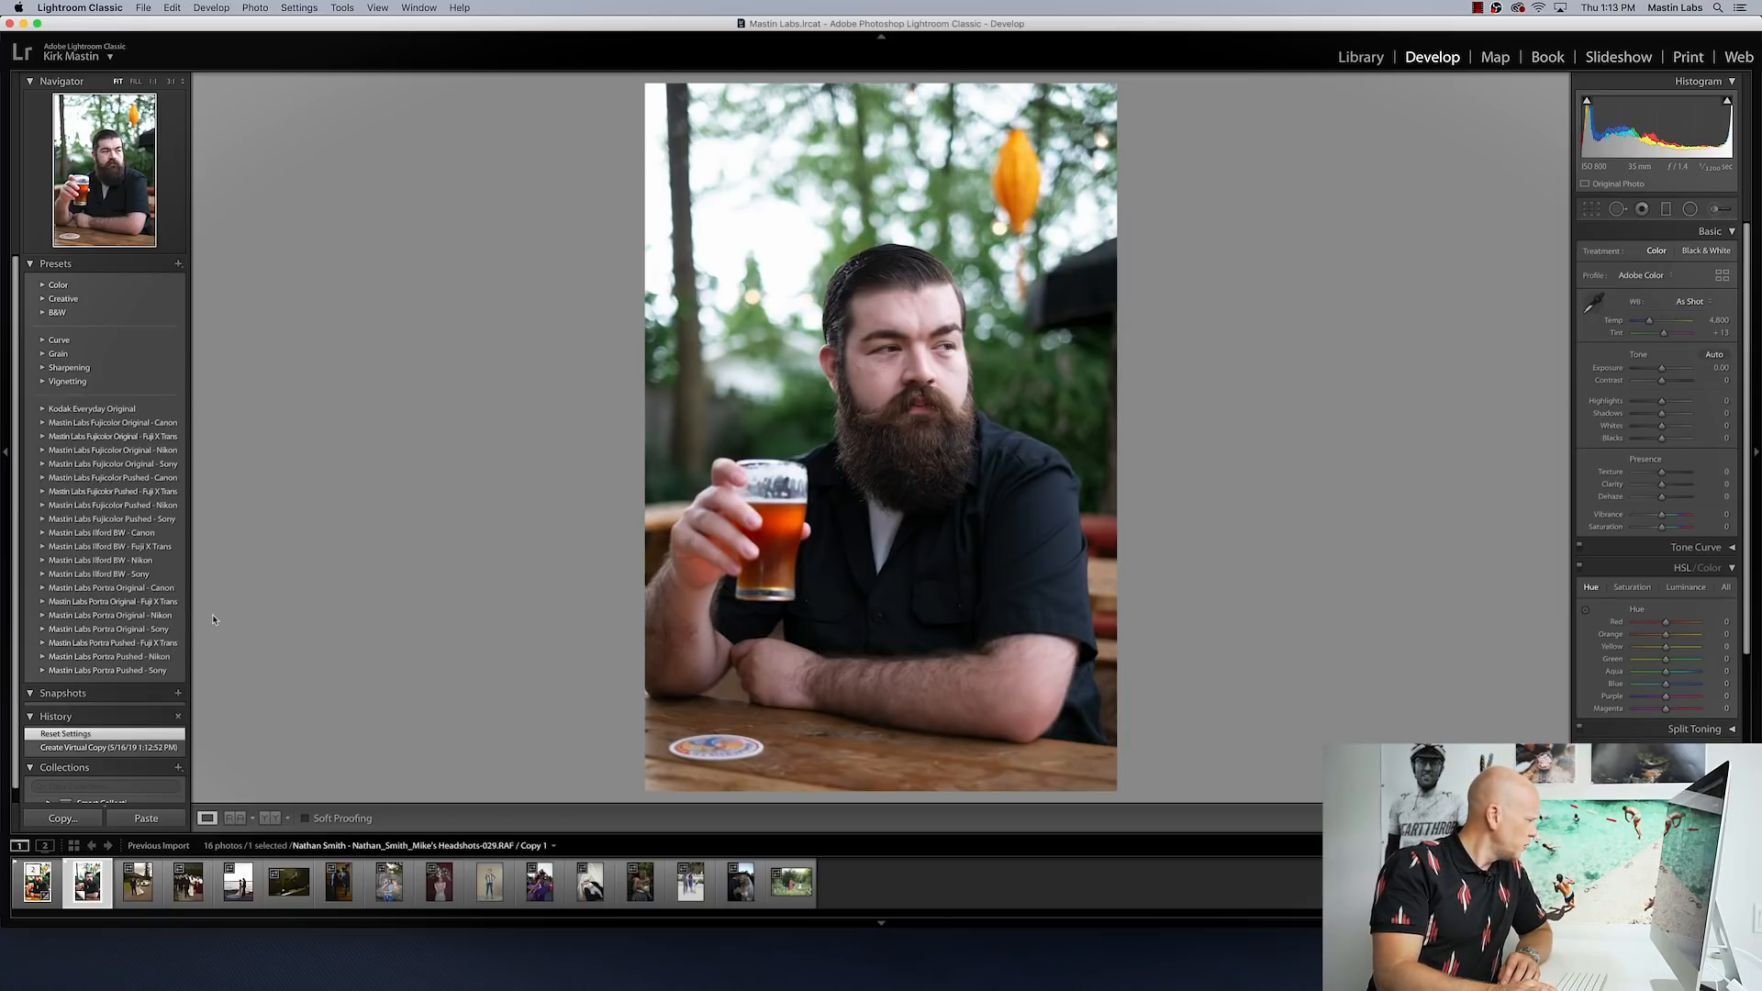
{"action": "left_click", "coordinate": [43, 602]}
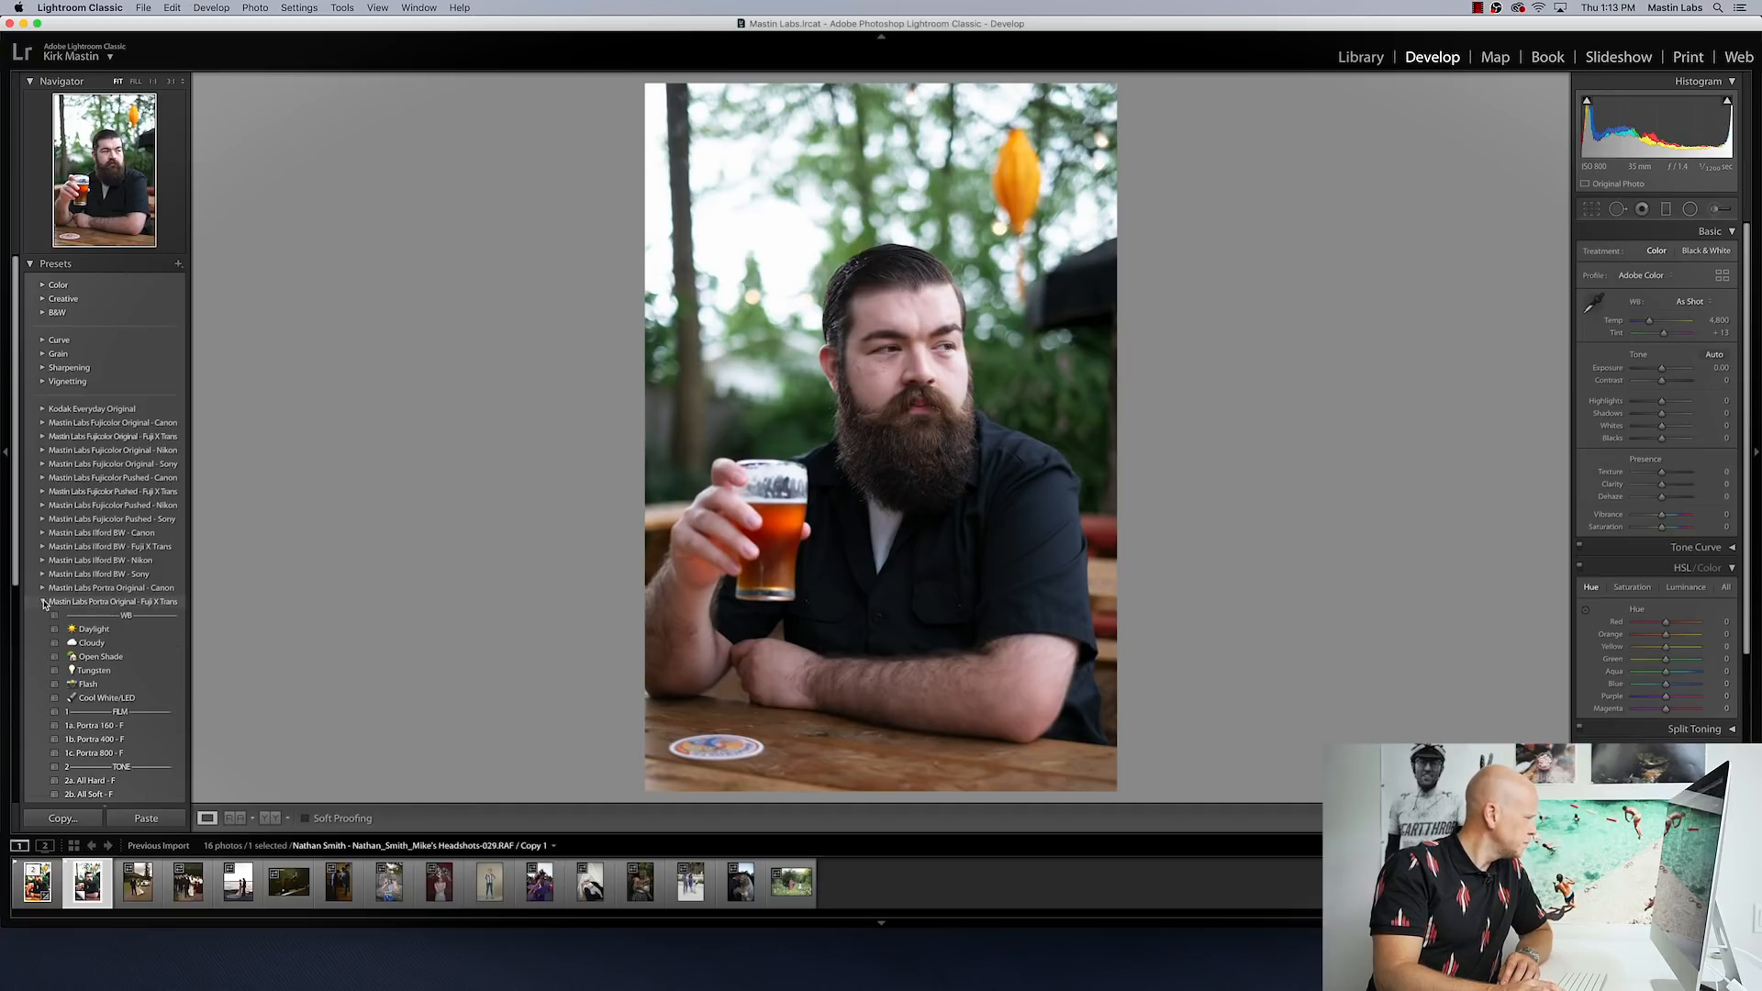
{"action": "left_click", "coordinate": [175, 740]}
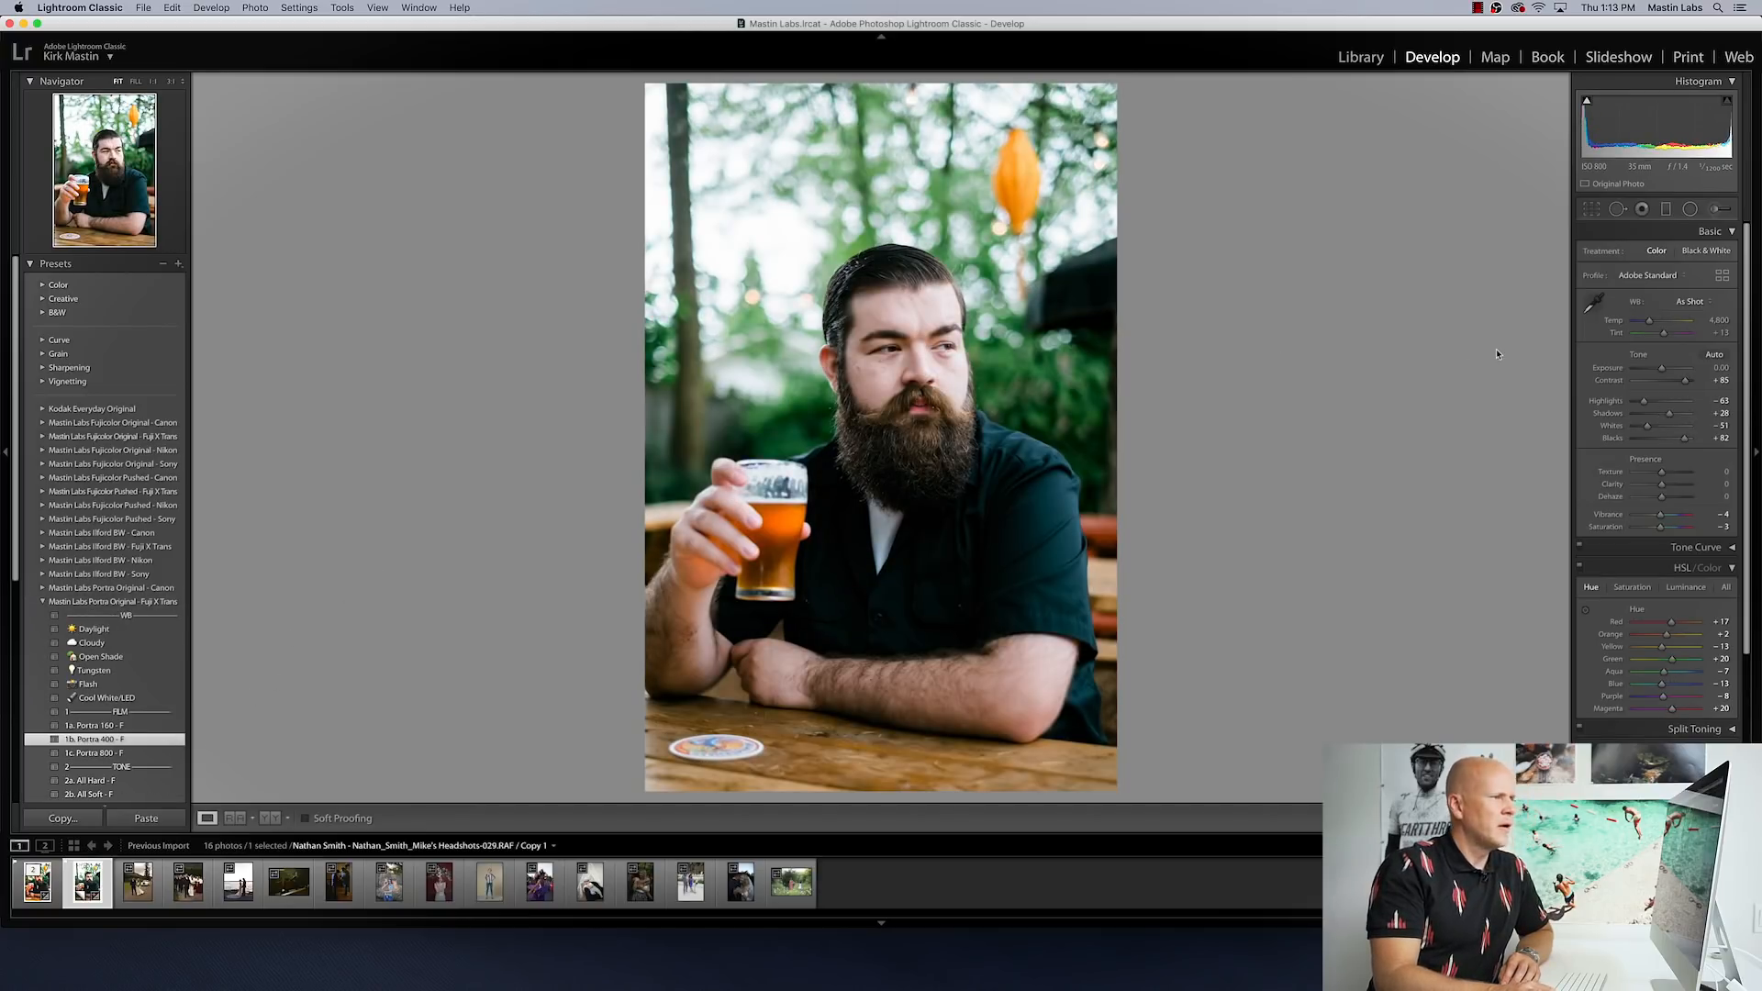
Step: Set the Portra 400 copy's temperature to 6,133, tint to +29 and exposure to -0.05
{"action": "left_click_drag", "start_coordinate": [1651, 326], "coordinate": [1657, 326]}
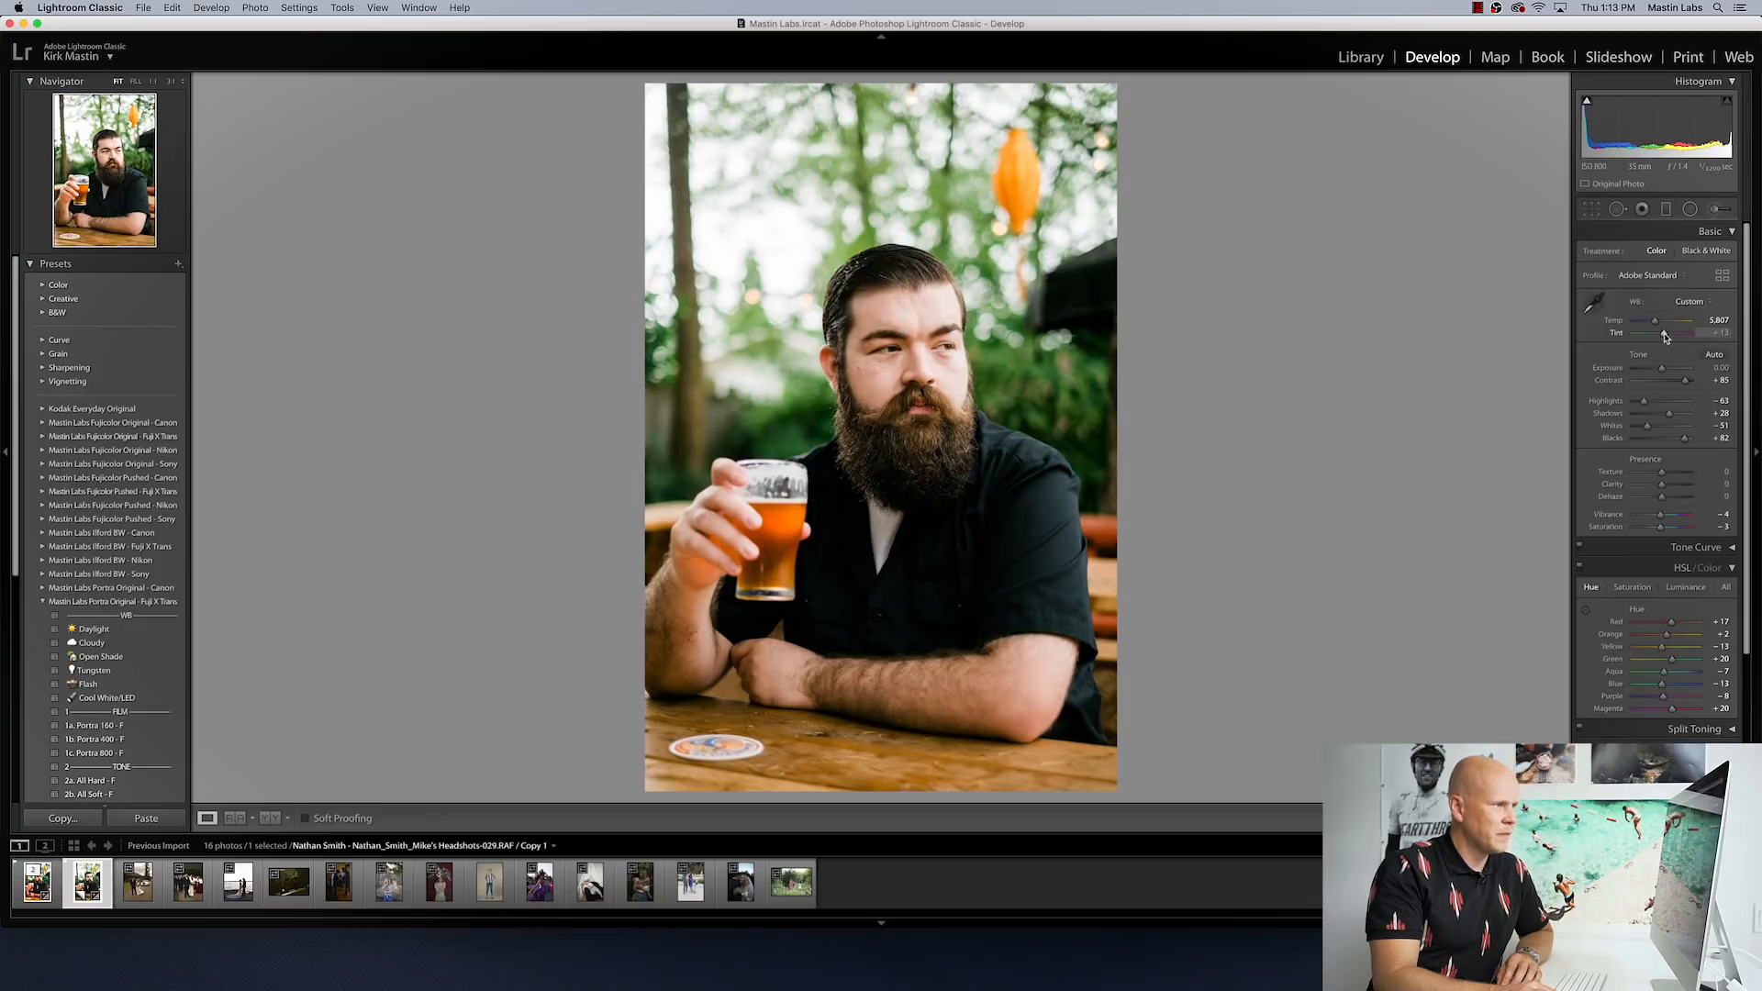
{"action": "left_click_drag", "start_coordinate": [1665, 338], "coordinate": [1658, 323]}
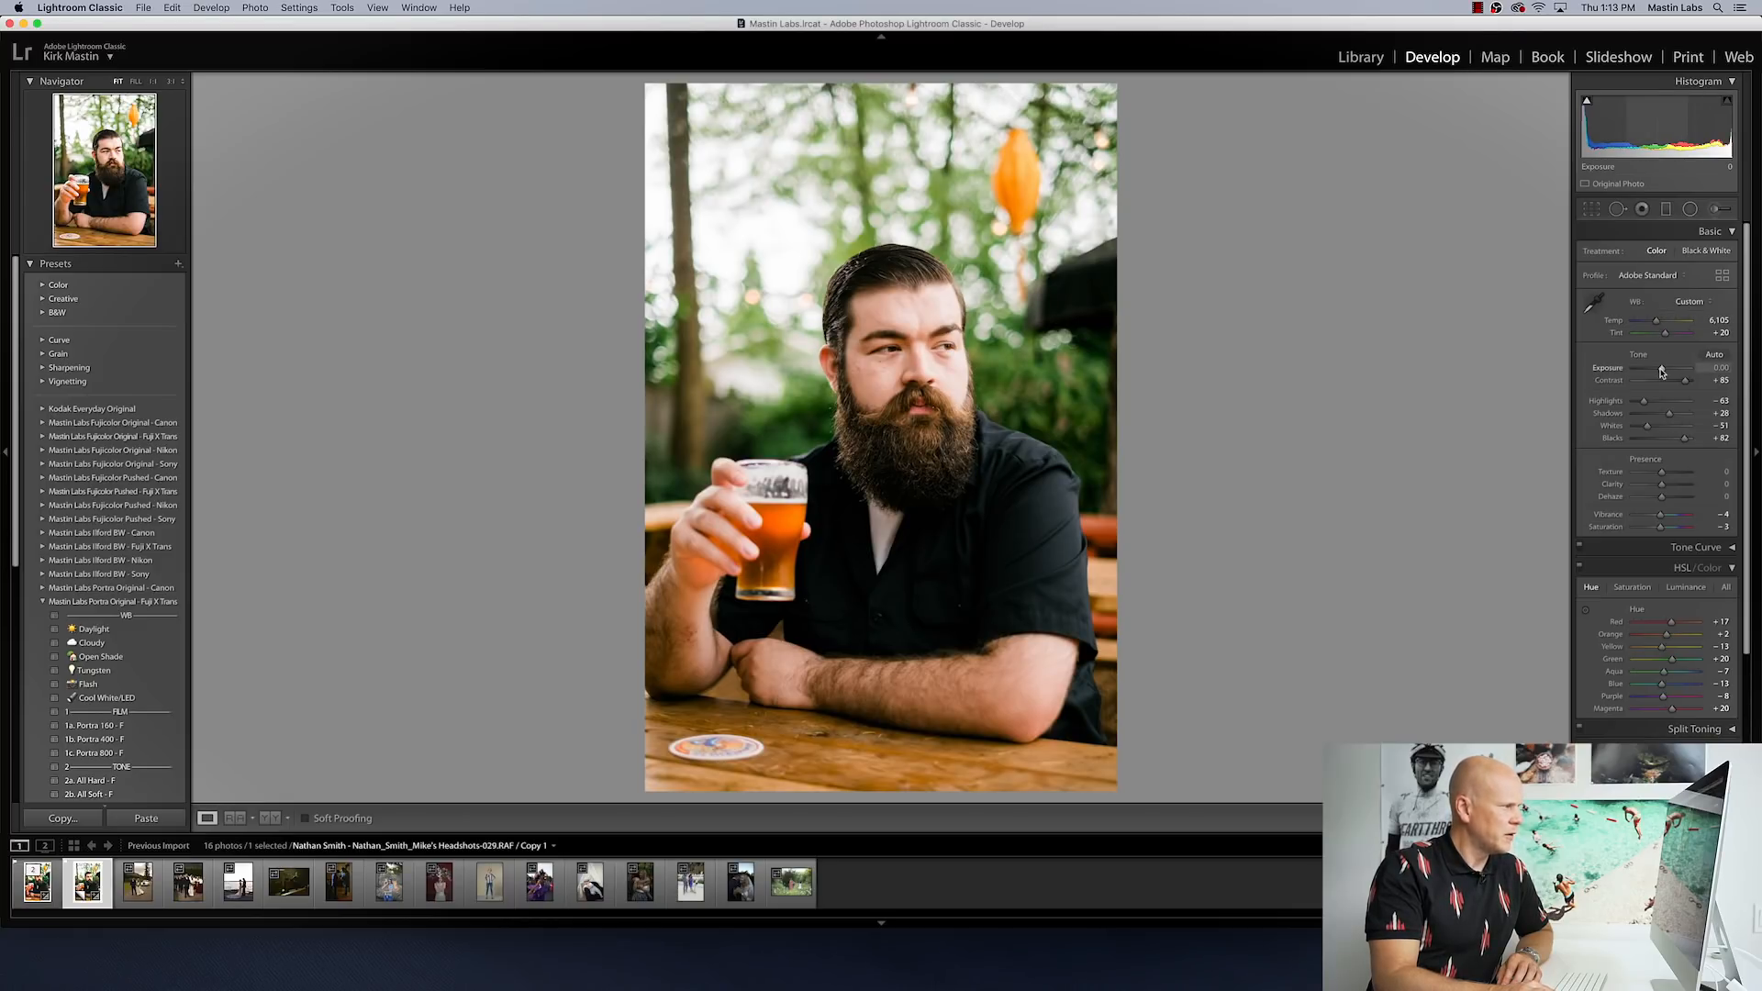
{"action": "left_click_drag", "start_coordinate": [1662, 370], "coordinate": [1669, 337]}
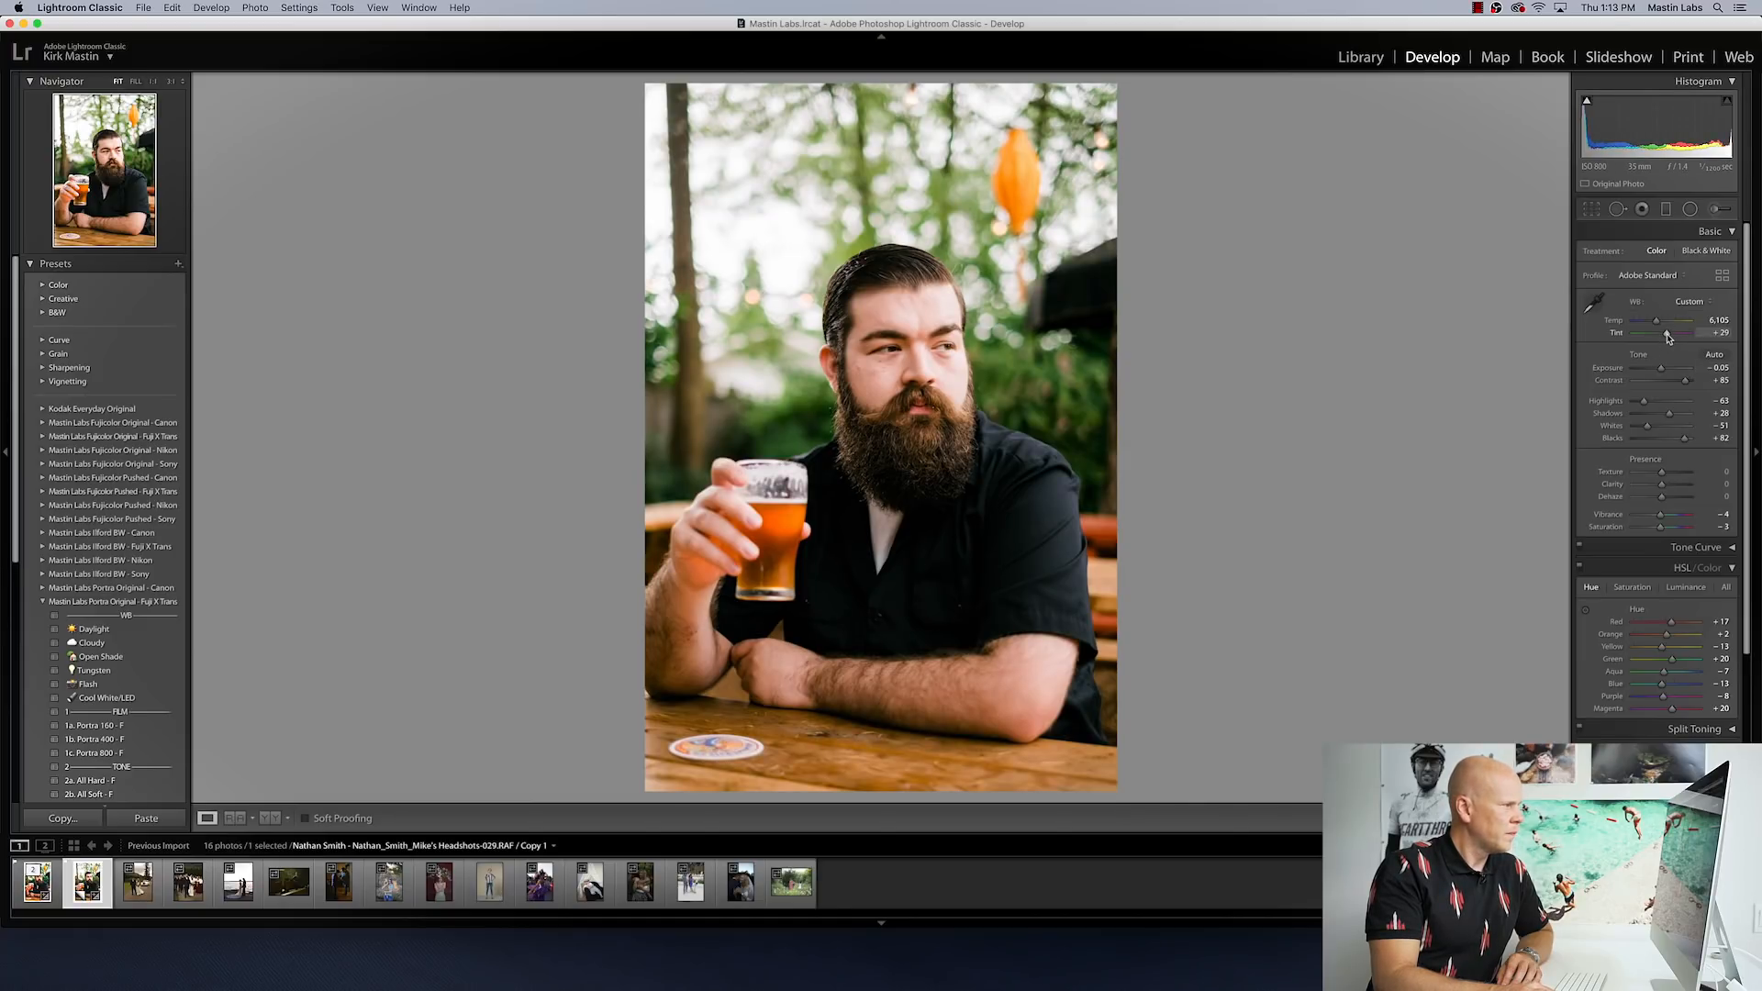
{"action": "left_click_drag", "start_coordinate": [1657, 322], "coordinate": [1659, 325]}
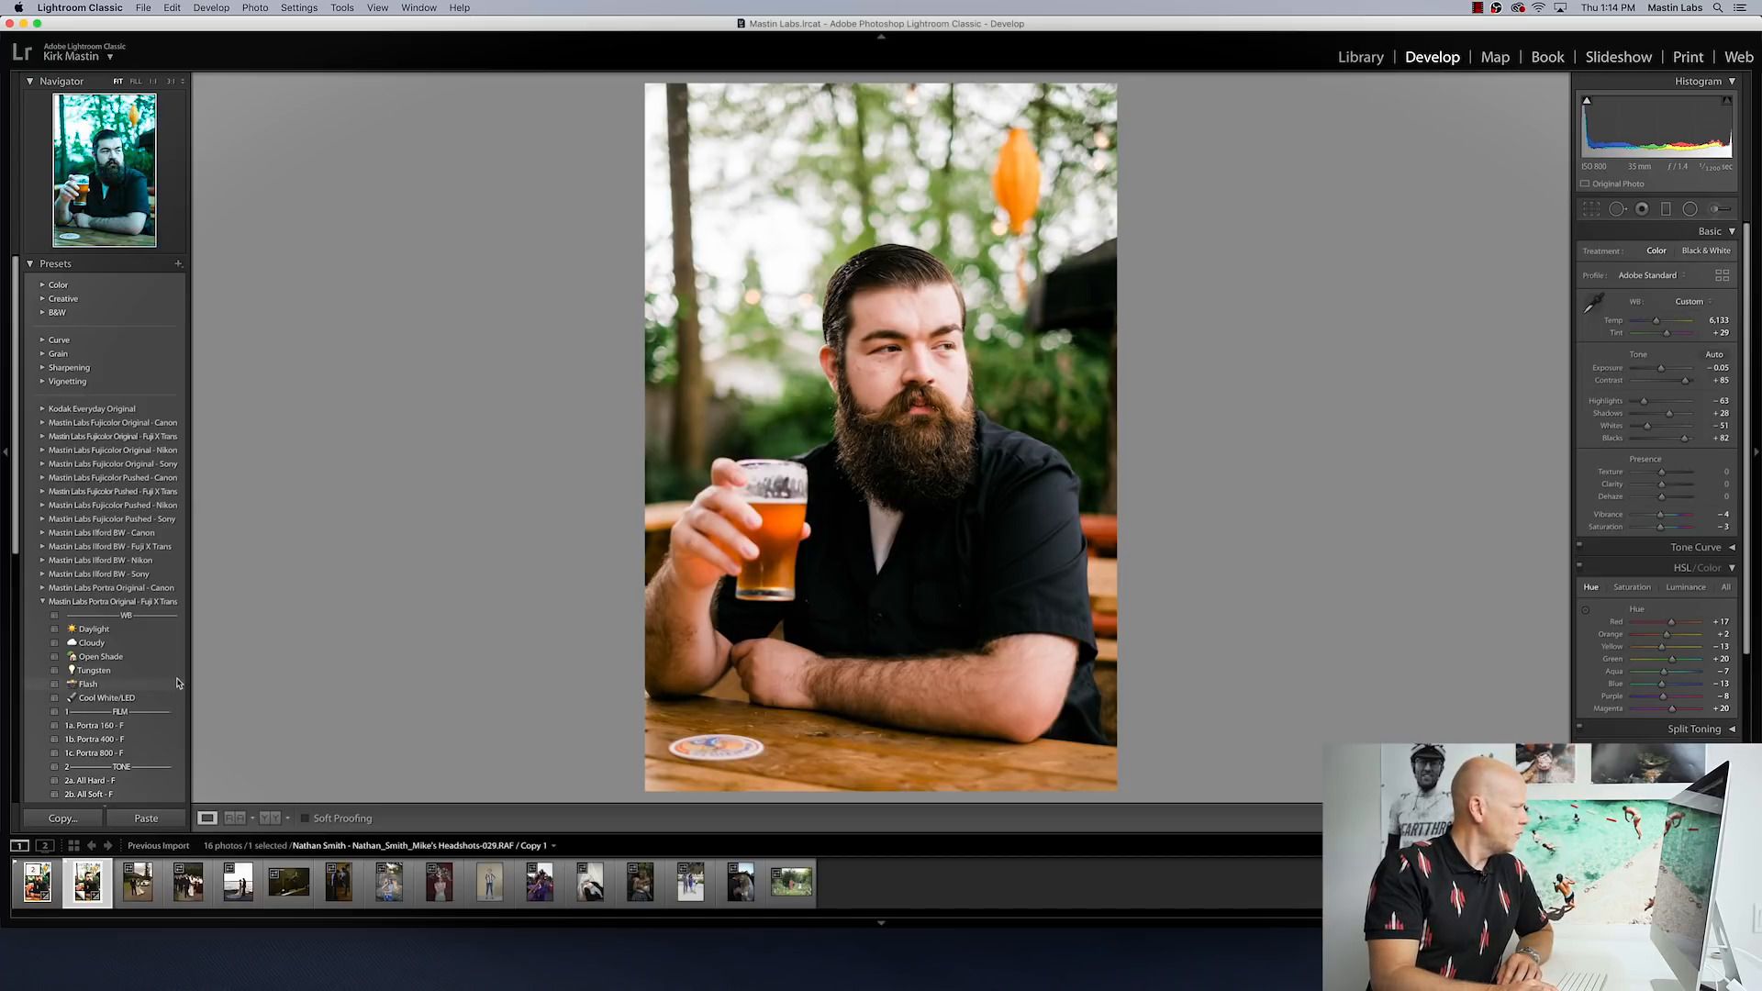
Step: Apply the 2d. Highlight Soft - F tone preset to the copy and fine-tune its temperature to 5,910 and tint to +23
{"action": "scroll", "coordinate": [158, 683], "scroll_direction": "down", "scroll_amount": 3}
{"action": "scroll", "coordinate": [158, 684], "scroll_direction": "down", "scroll_amount": 1}
{"action": "left_click", "coordinate": [101, 757]}
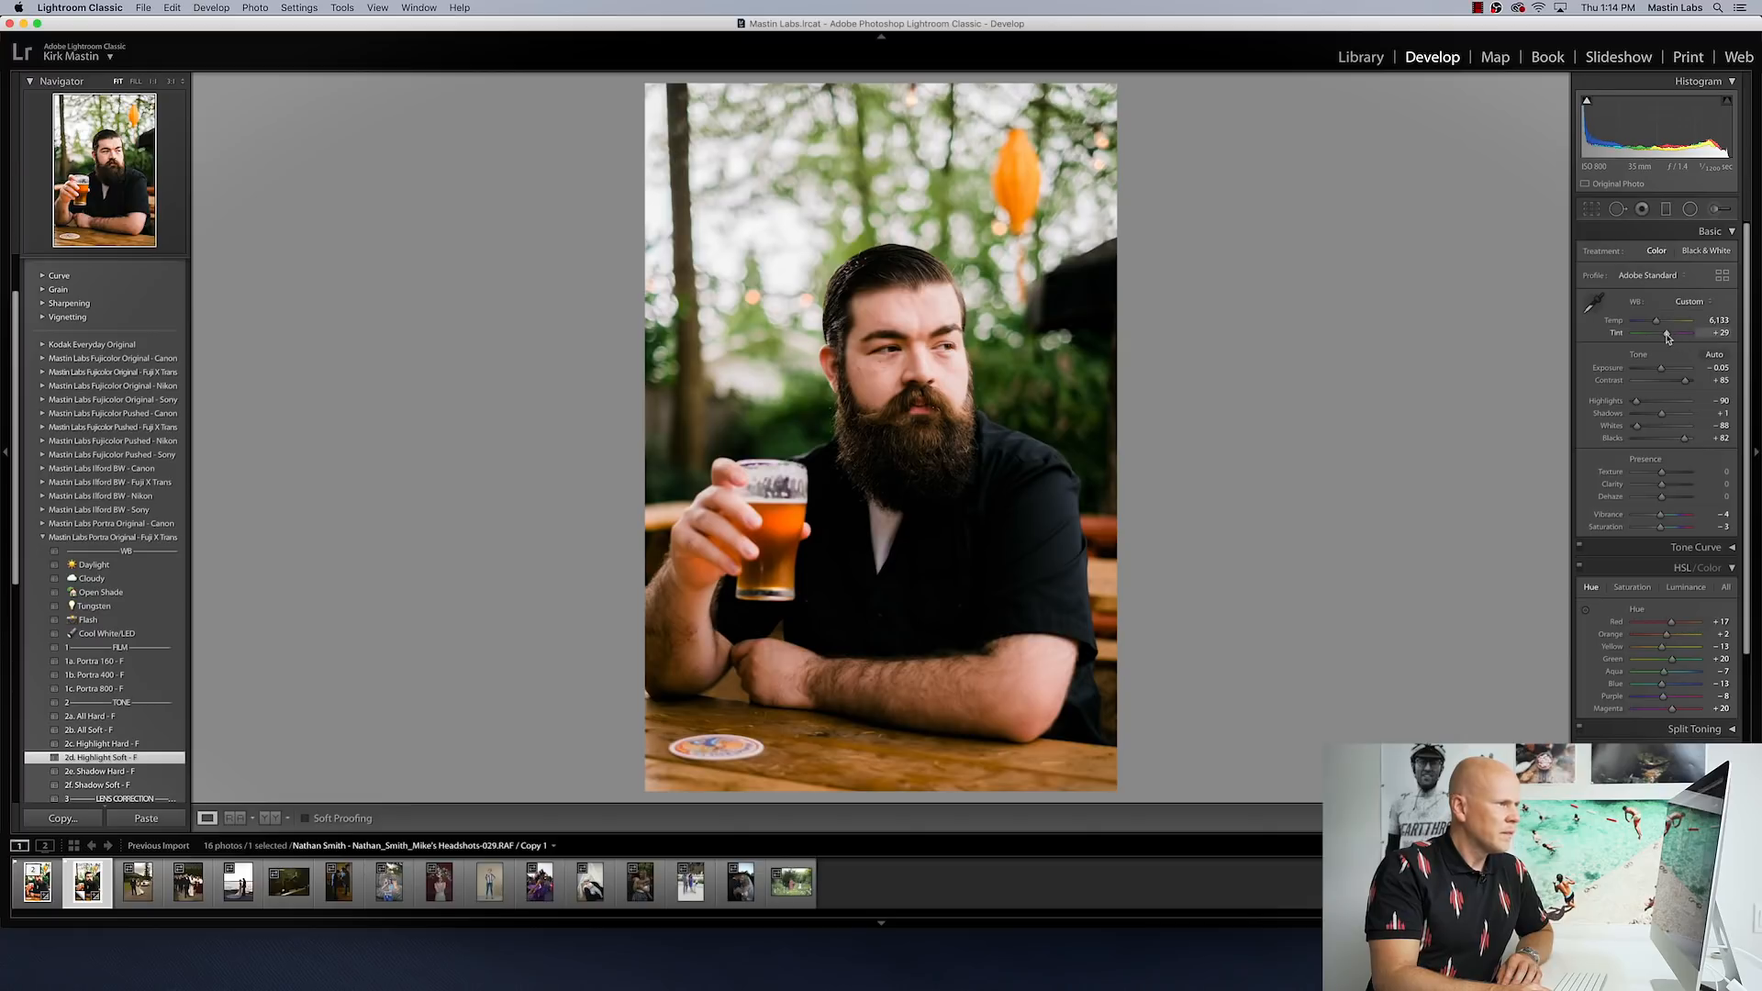
{"action": "left_click_drag", "start_coordinate": [1667, 335], "coordinate": [1667, 337]}
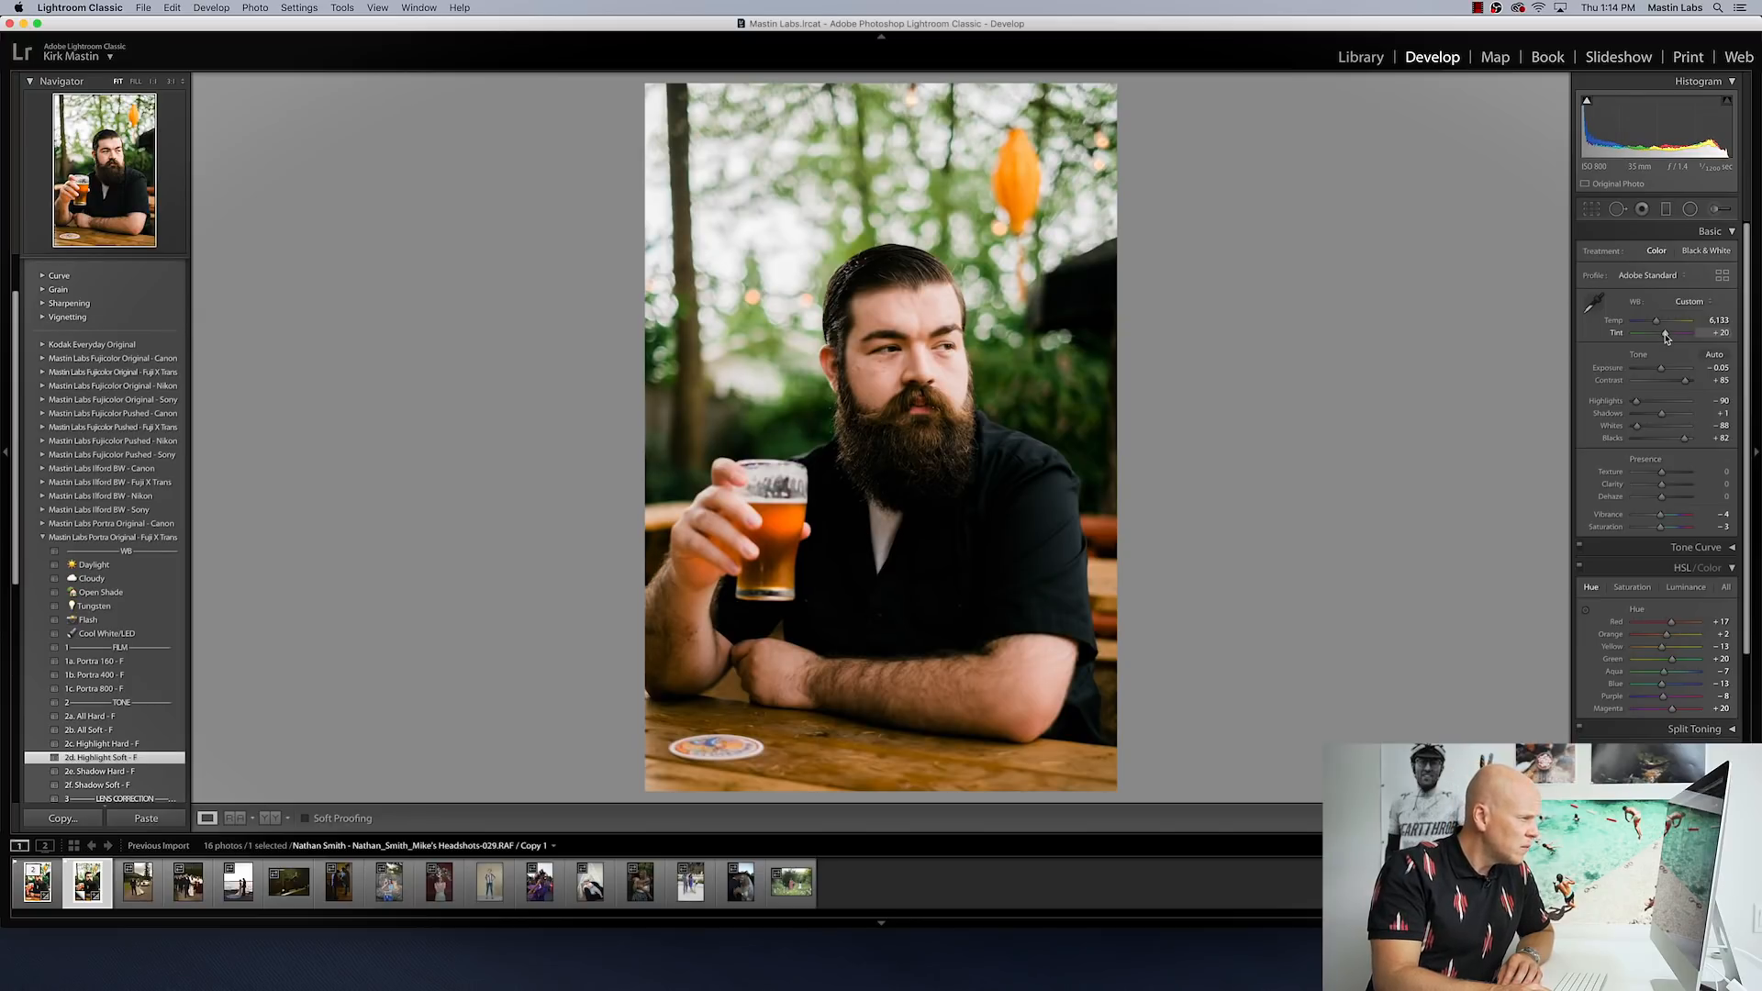
{"action": "left_click_drag", "start_coordinate": [1666, 337], "coordinate": [1658, 324]}
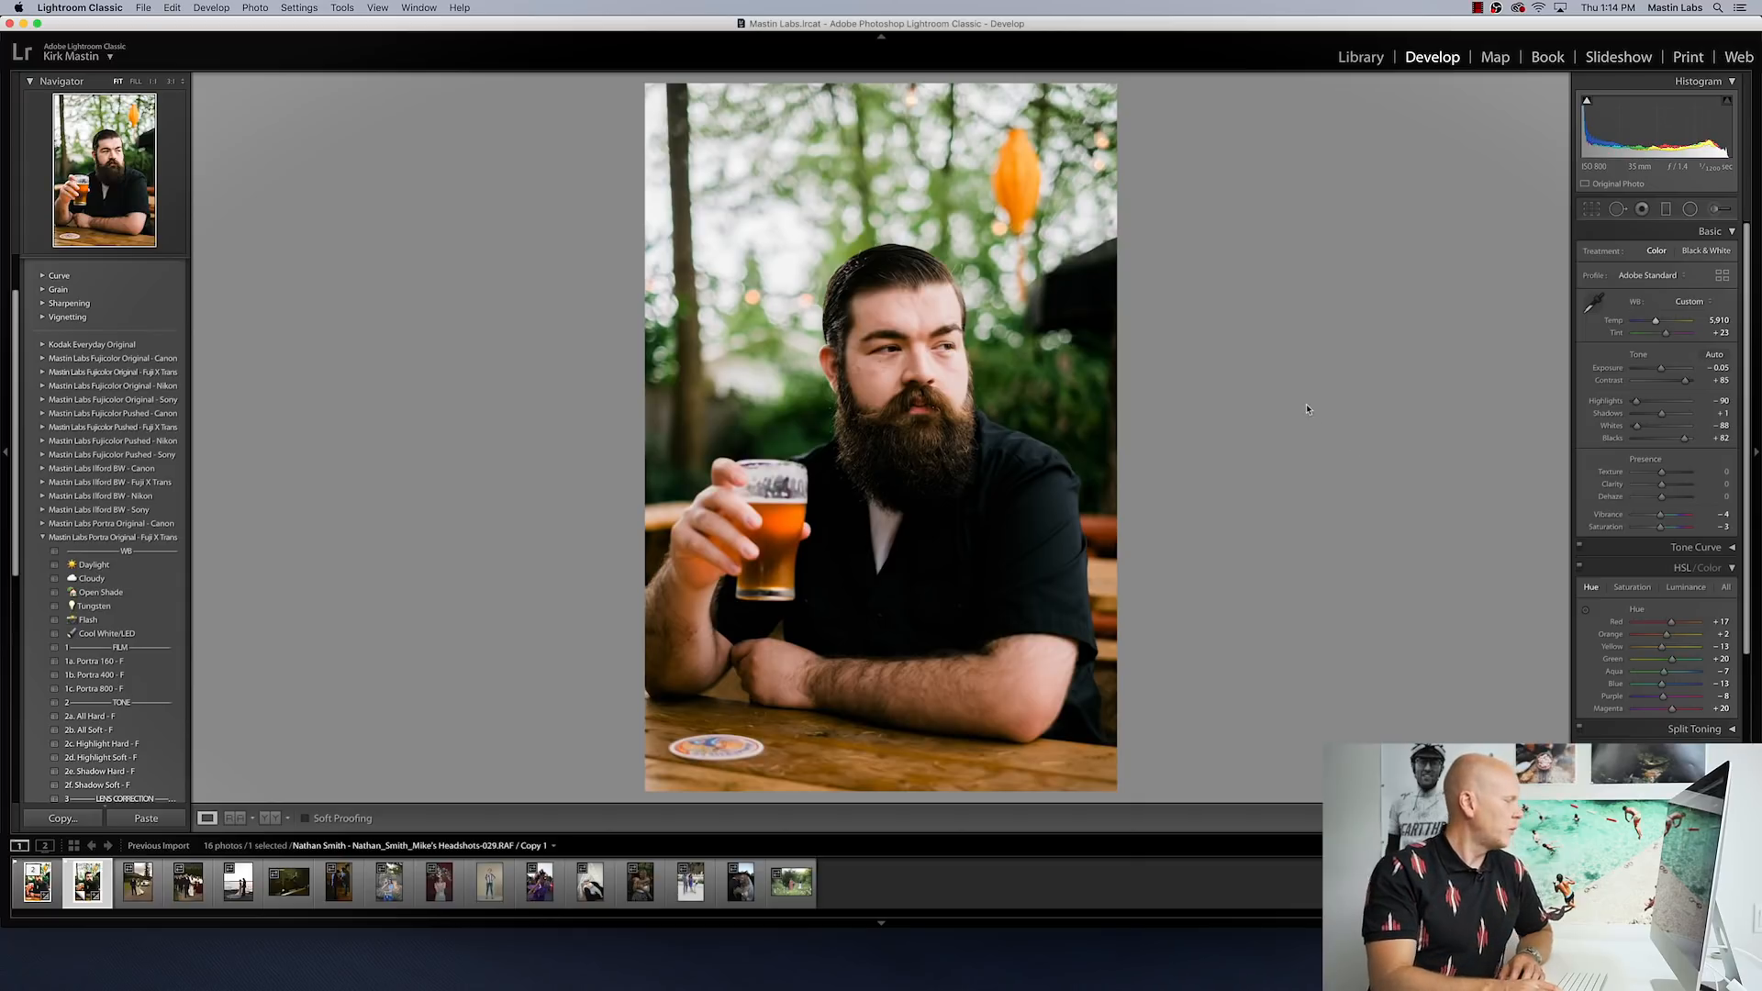
Step: Select both versions of the bearded man's portrait and show the copy's before and after side by side
{"action": "left_click", "coordinate": [34, 895], "text": "super"}
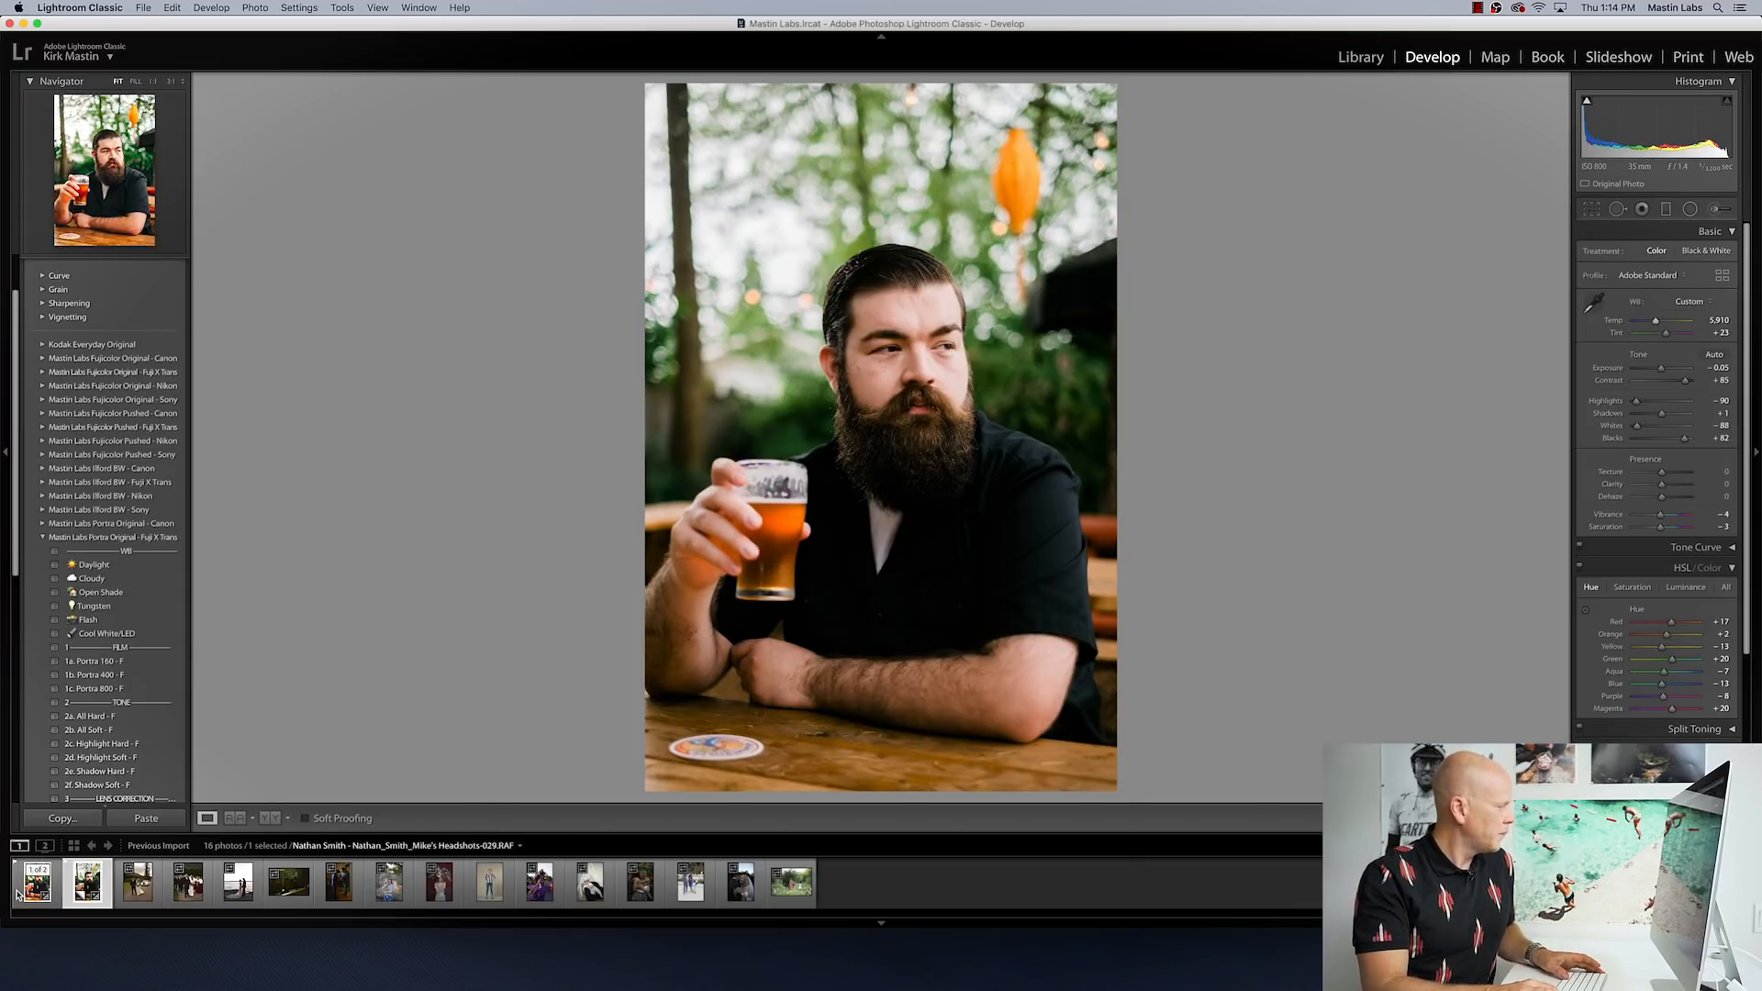
{"action": "key", "text": "Right"}
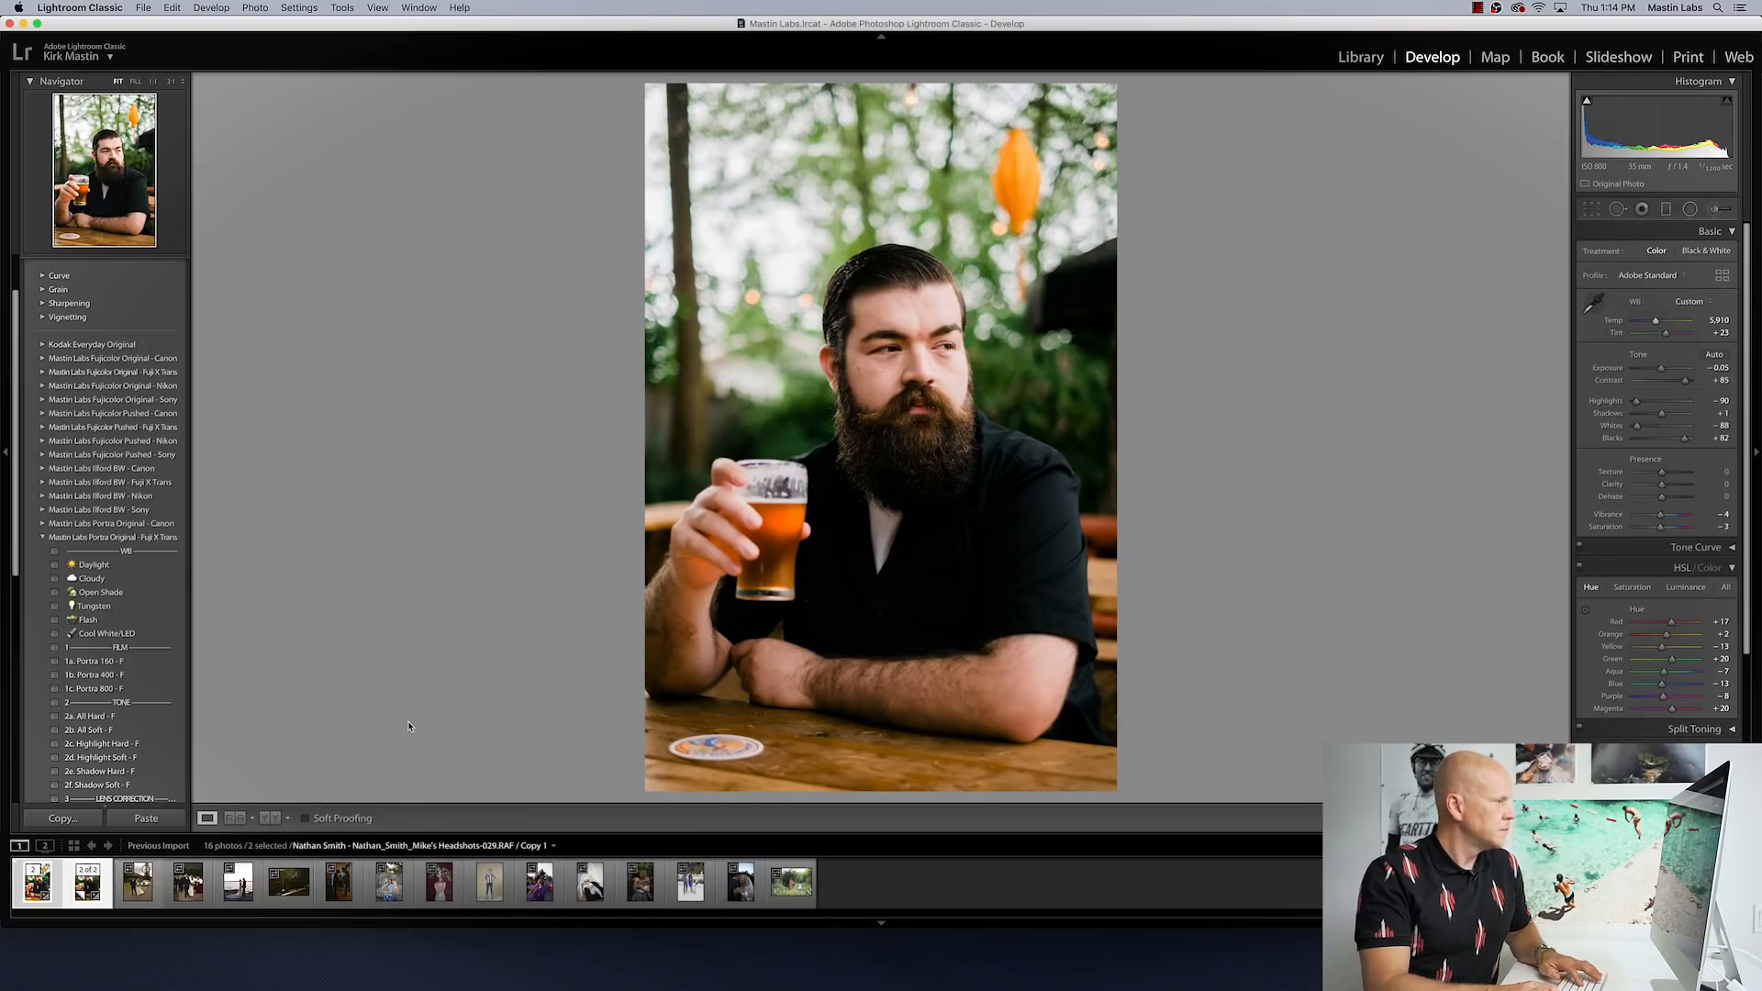
{"action": "key", "text": "y"}
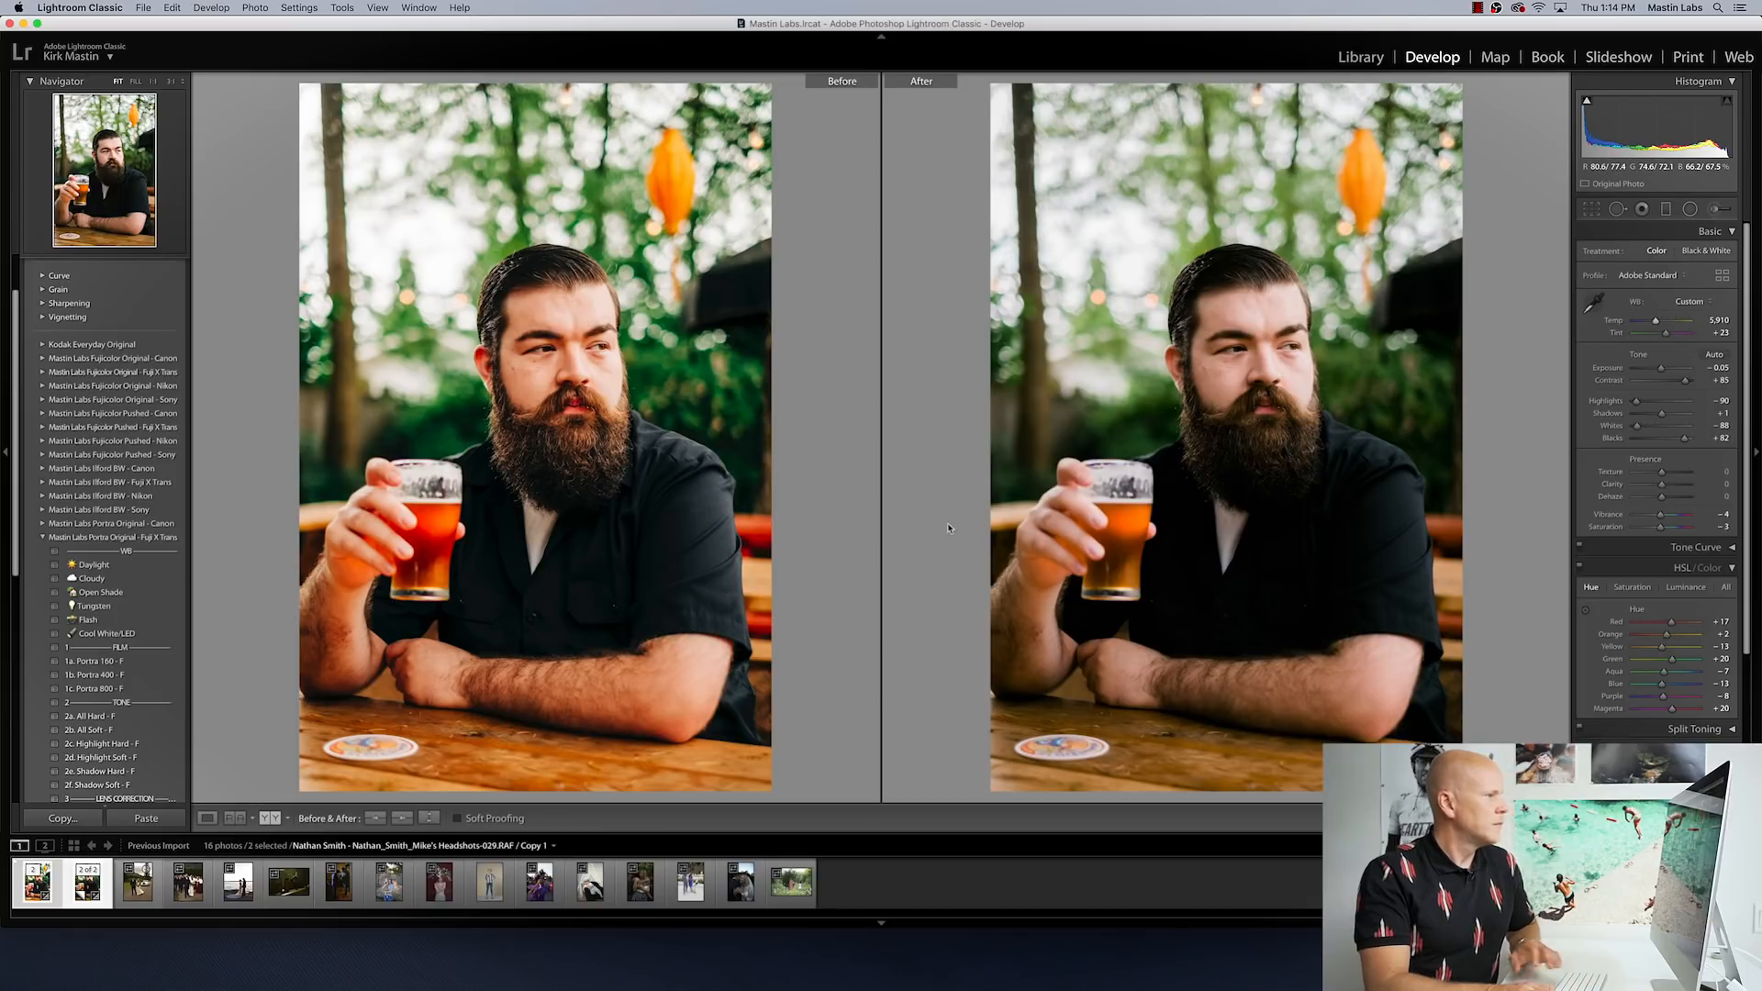
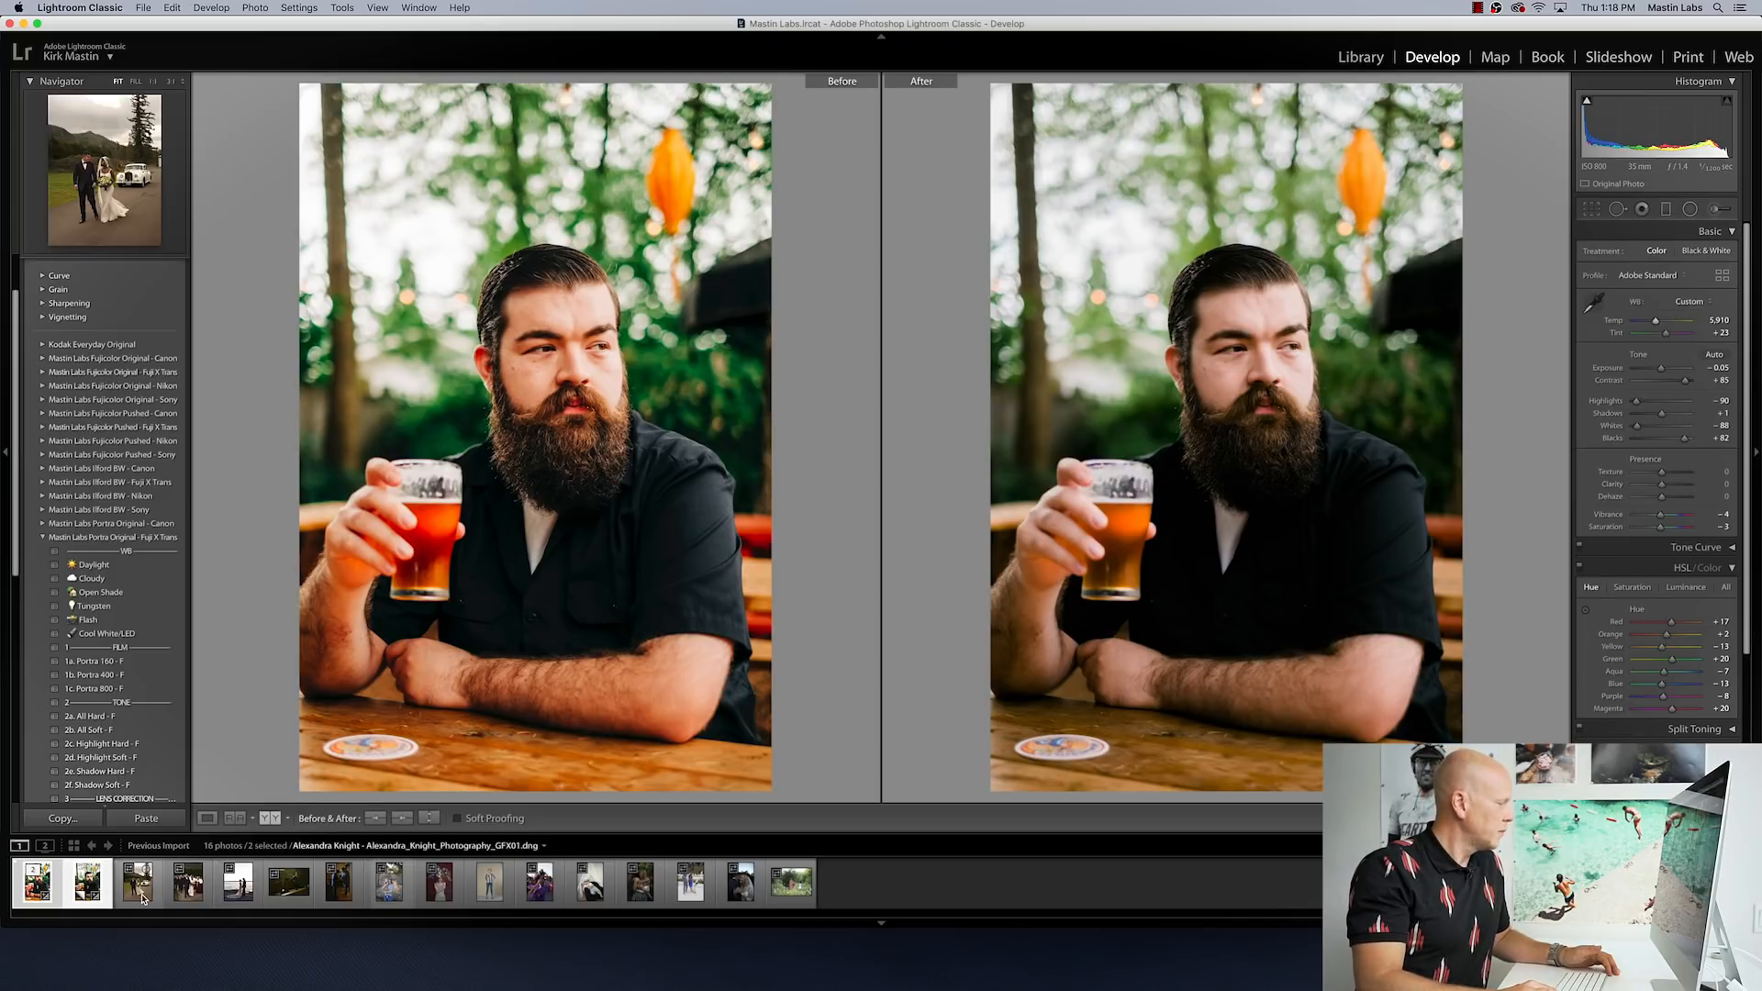
Step: Open the photo of the woman holding a puppy in single-image view and check its camera metadata in the Library
{"action": "left_click", "coordinate": [388, 883]}
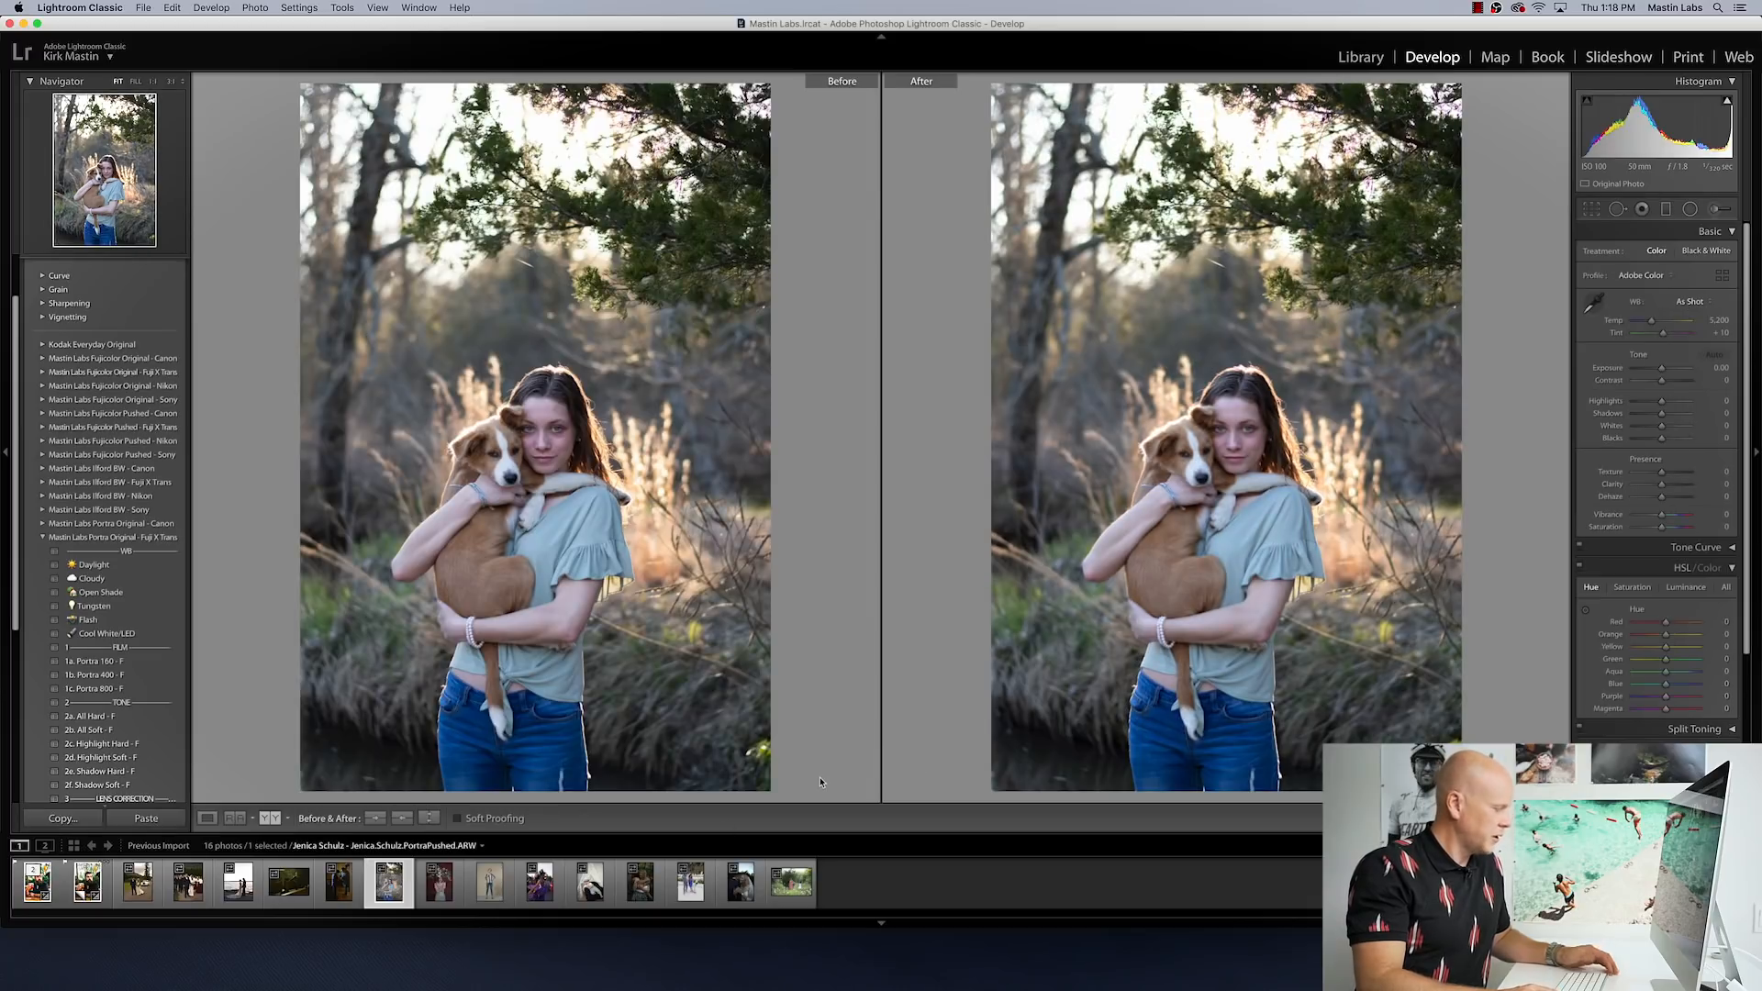
{"action": "key", "text": "y"}
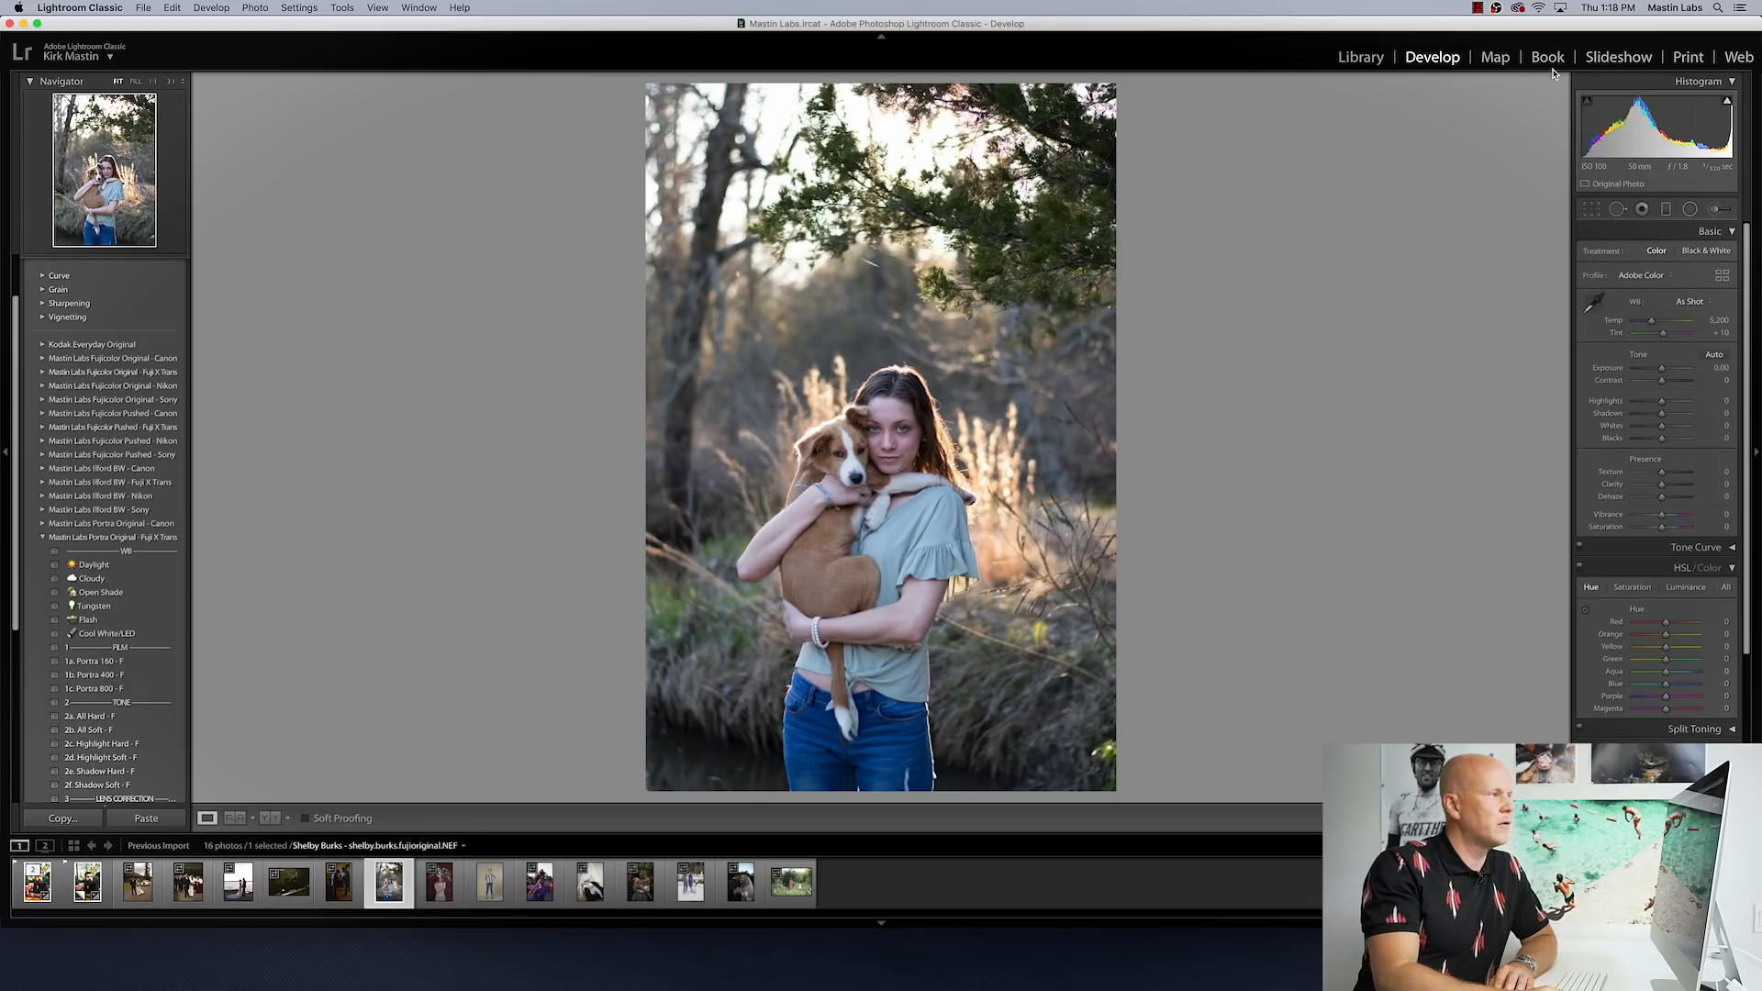
{"action": "key", "text": "e"}
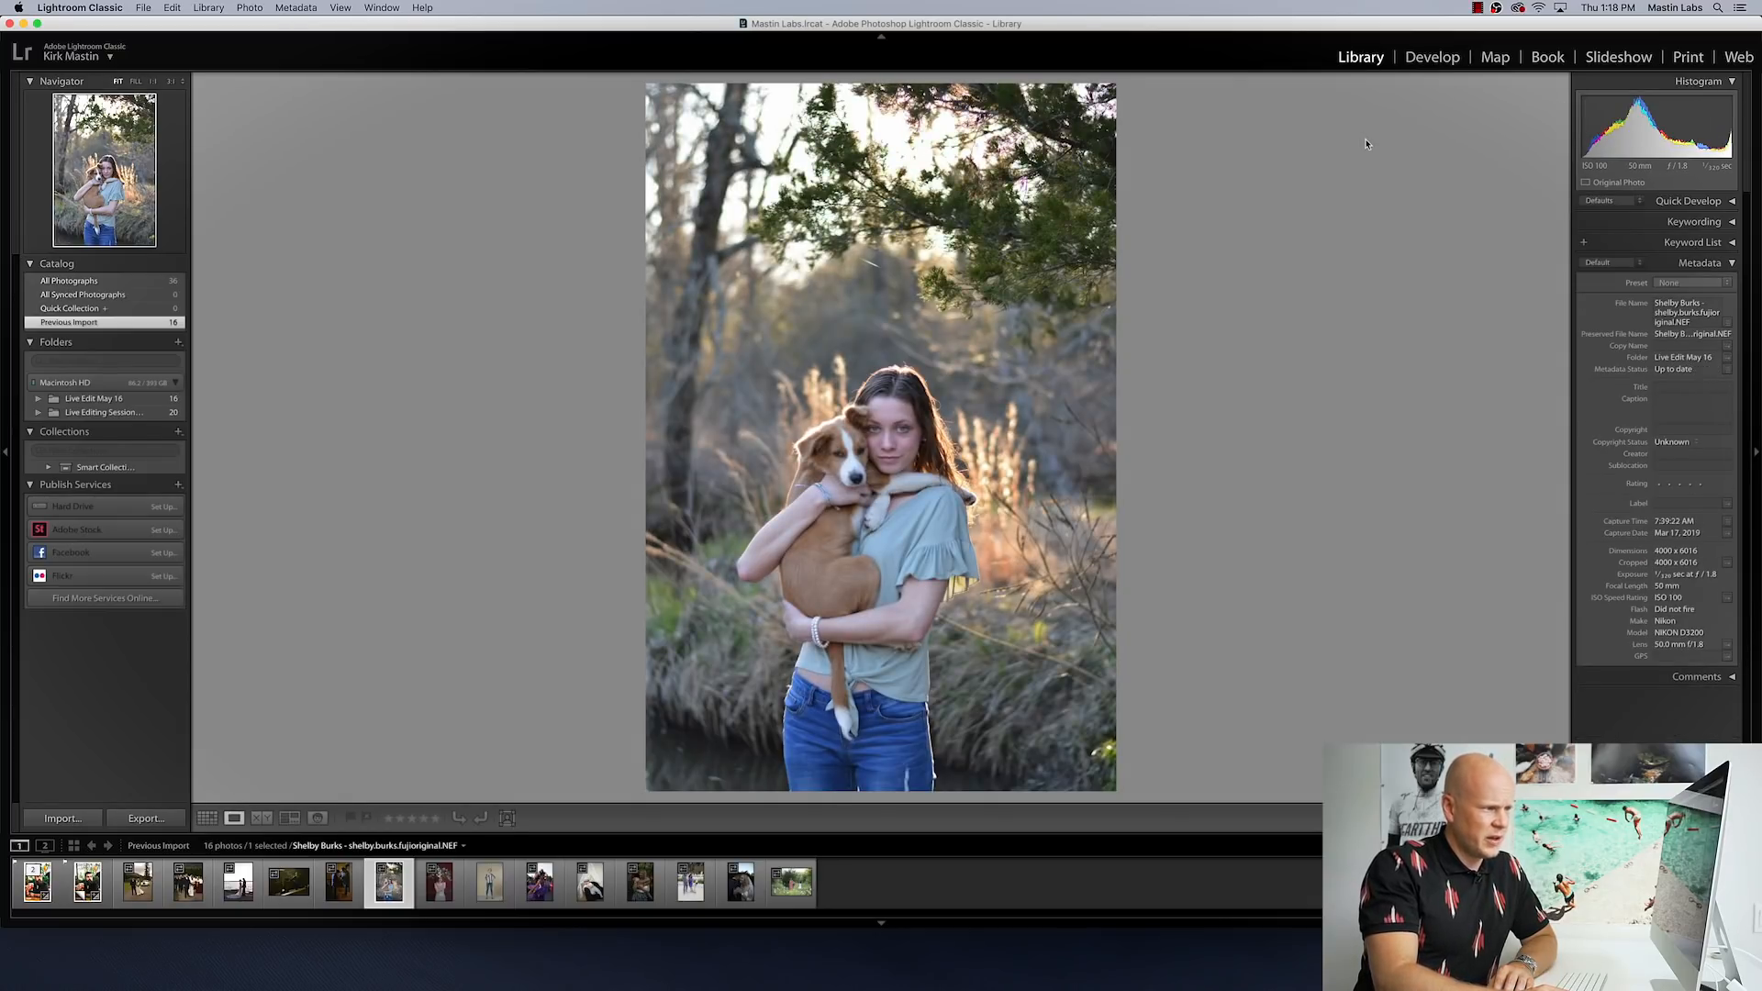
Step: Apply the 1a. Pro 400H Neutral - N preset from Mastin Labs Fujicolor Original - Nikon and compare the photo with and without it
{"action": "left_click", "coordinate": [1428, 58]}
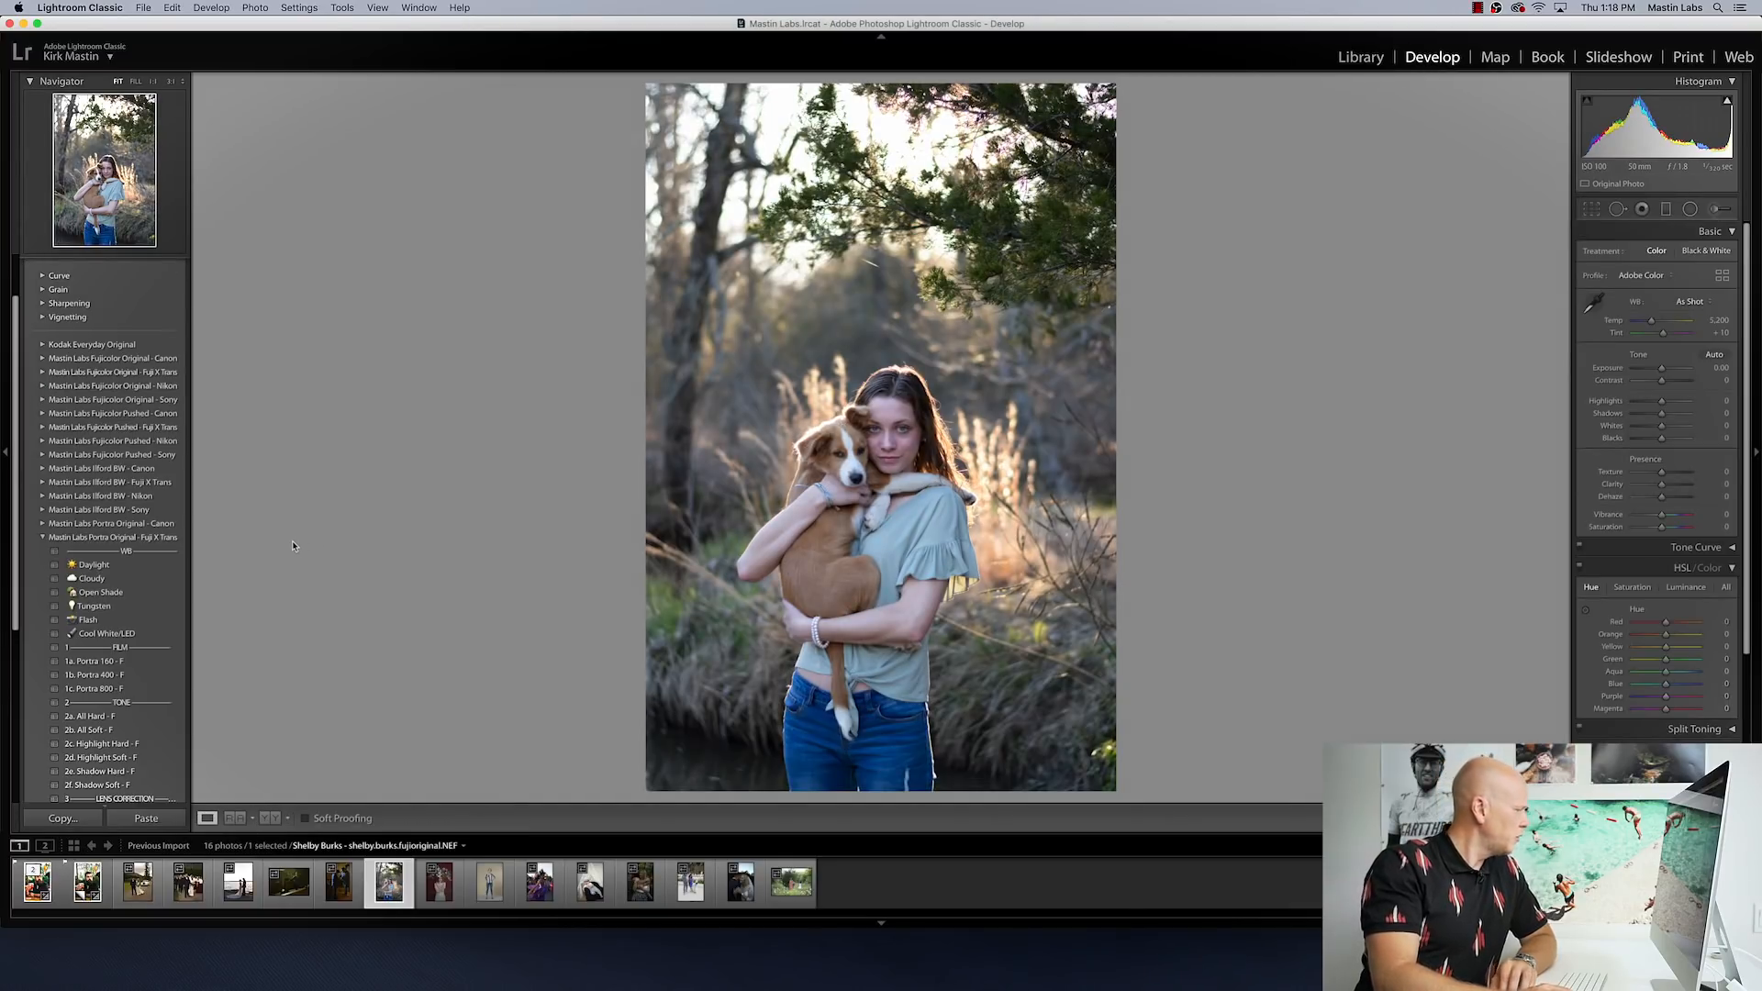
{"action": "left_click", "coordinate": [43, 538]}
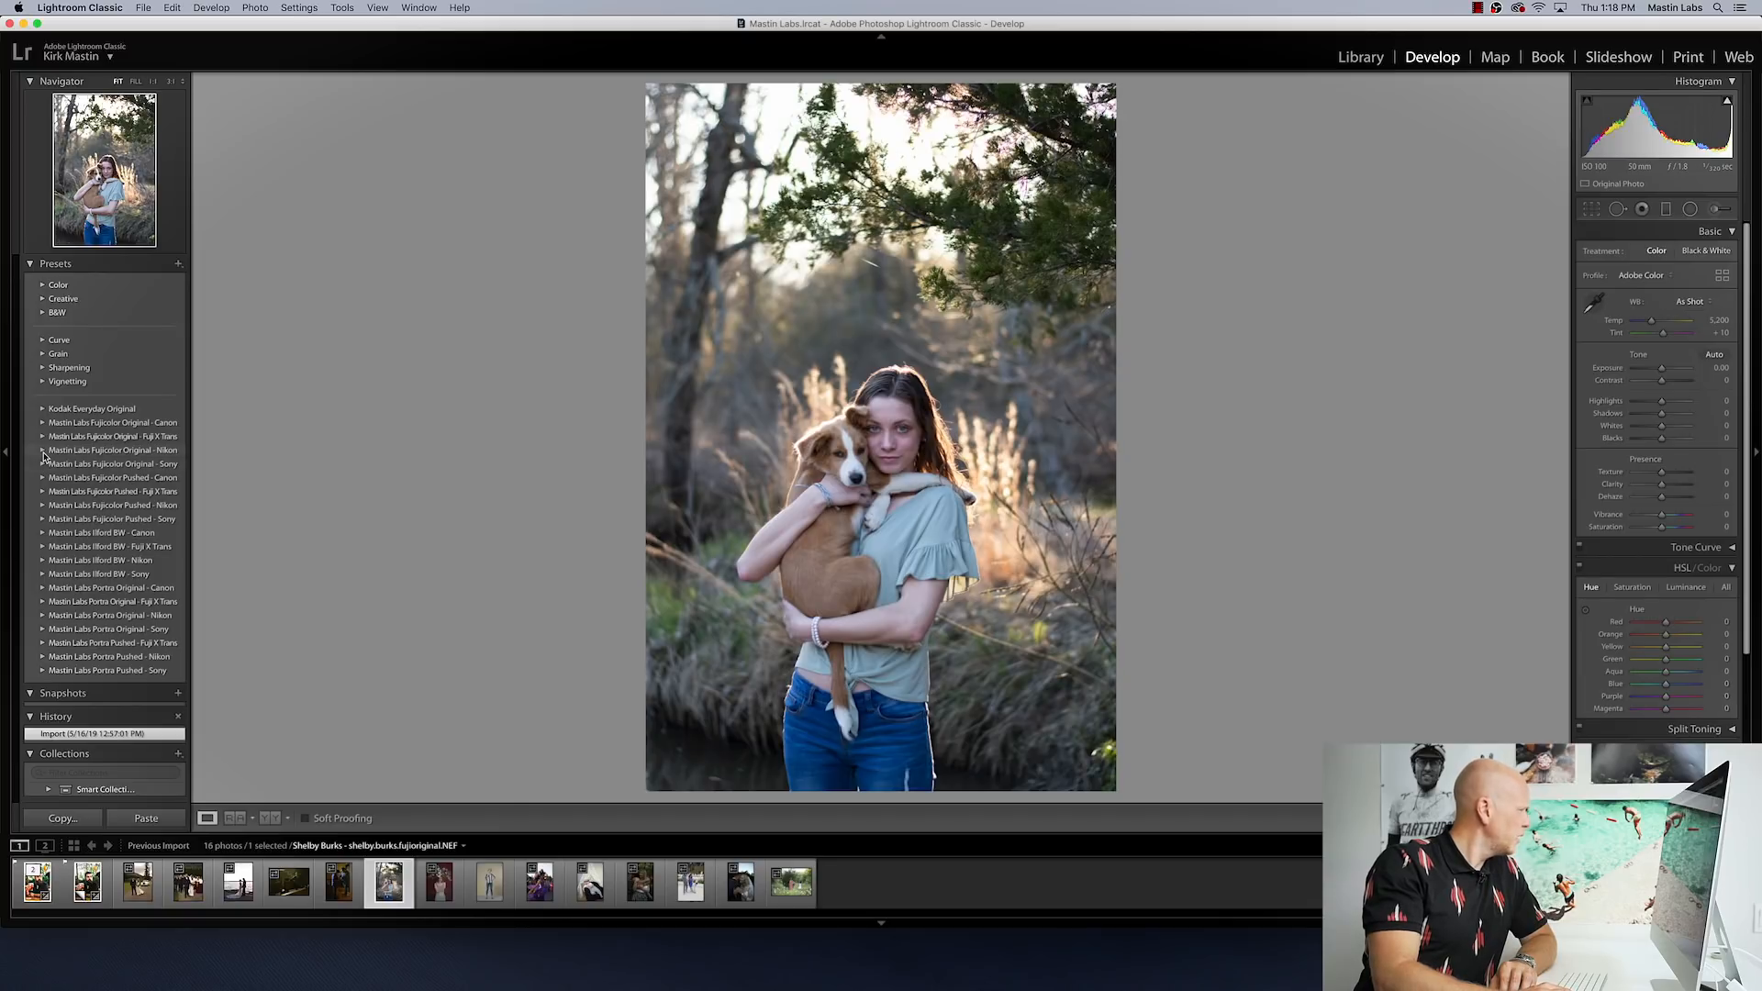
{"action": "left_click", "coordinate": [42, 451]}
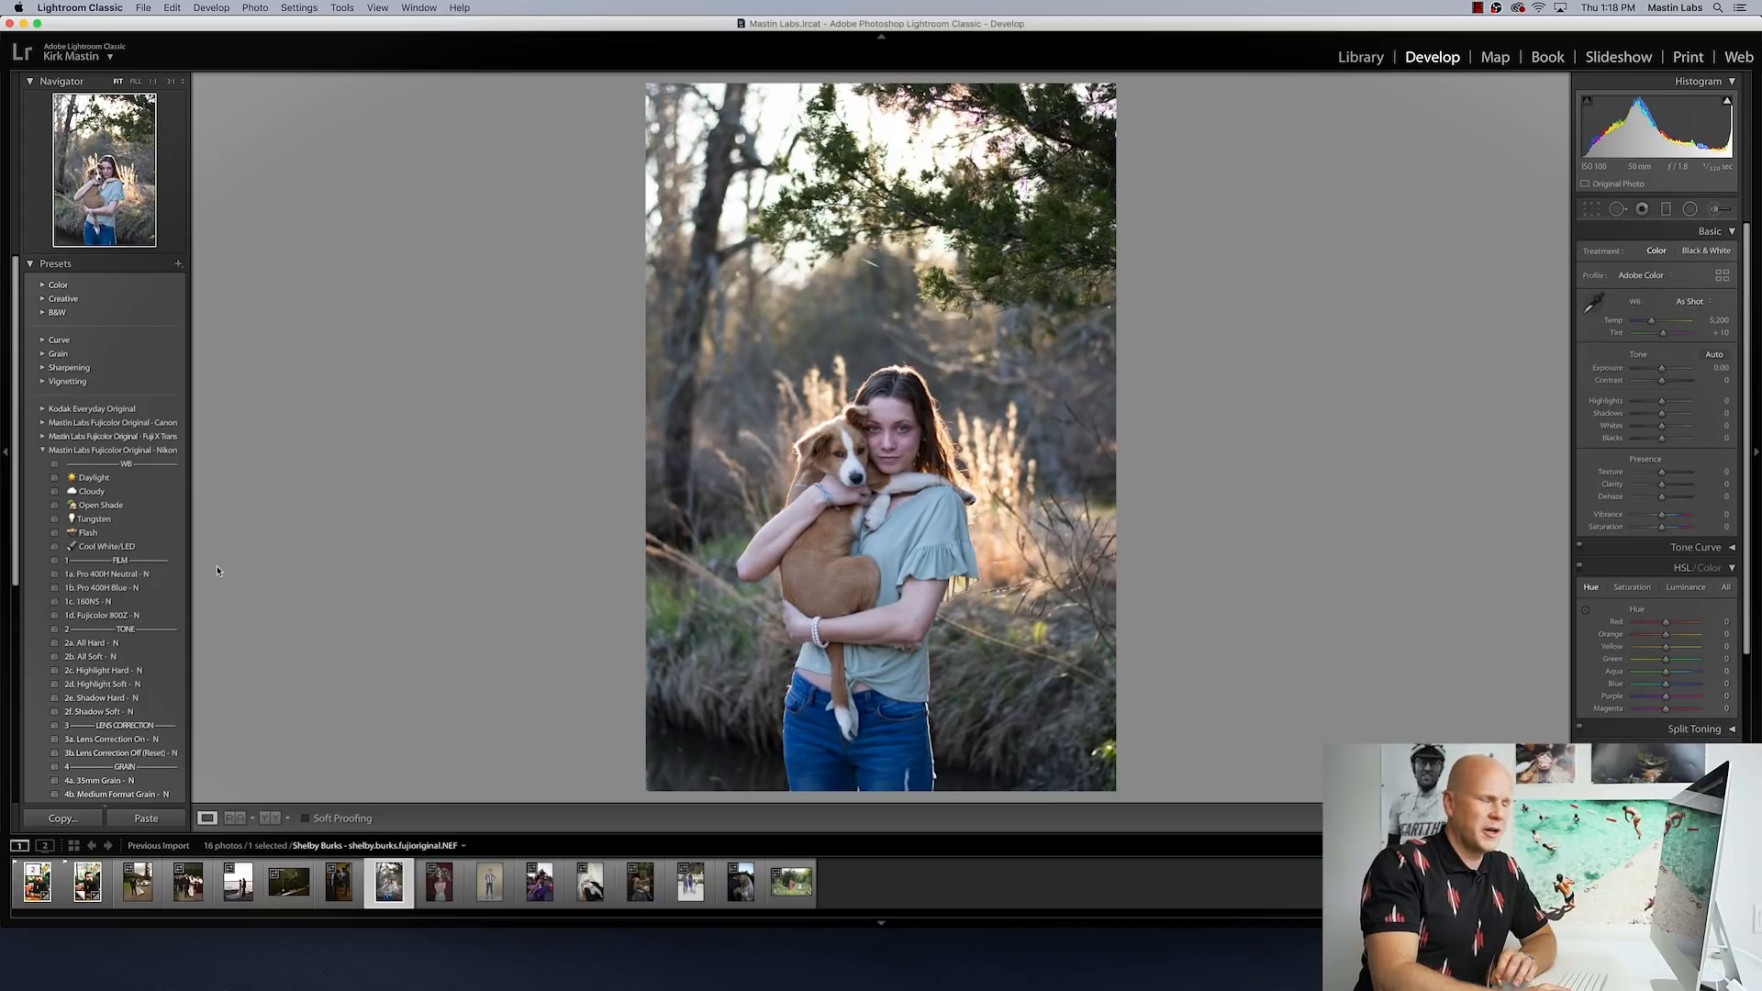
{"action": "left_click", "coordinate": [175, 574]}
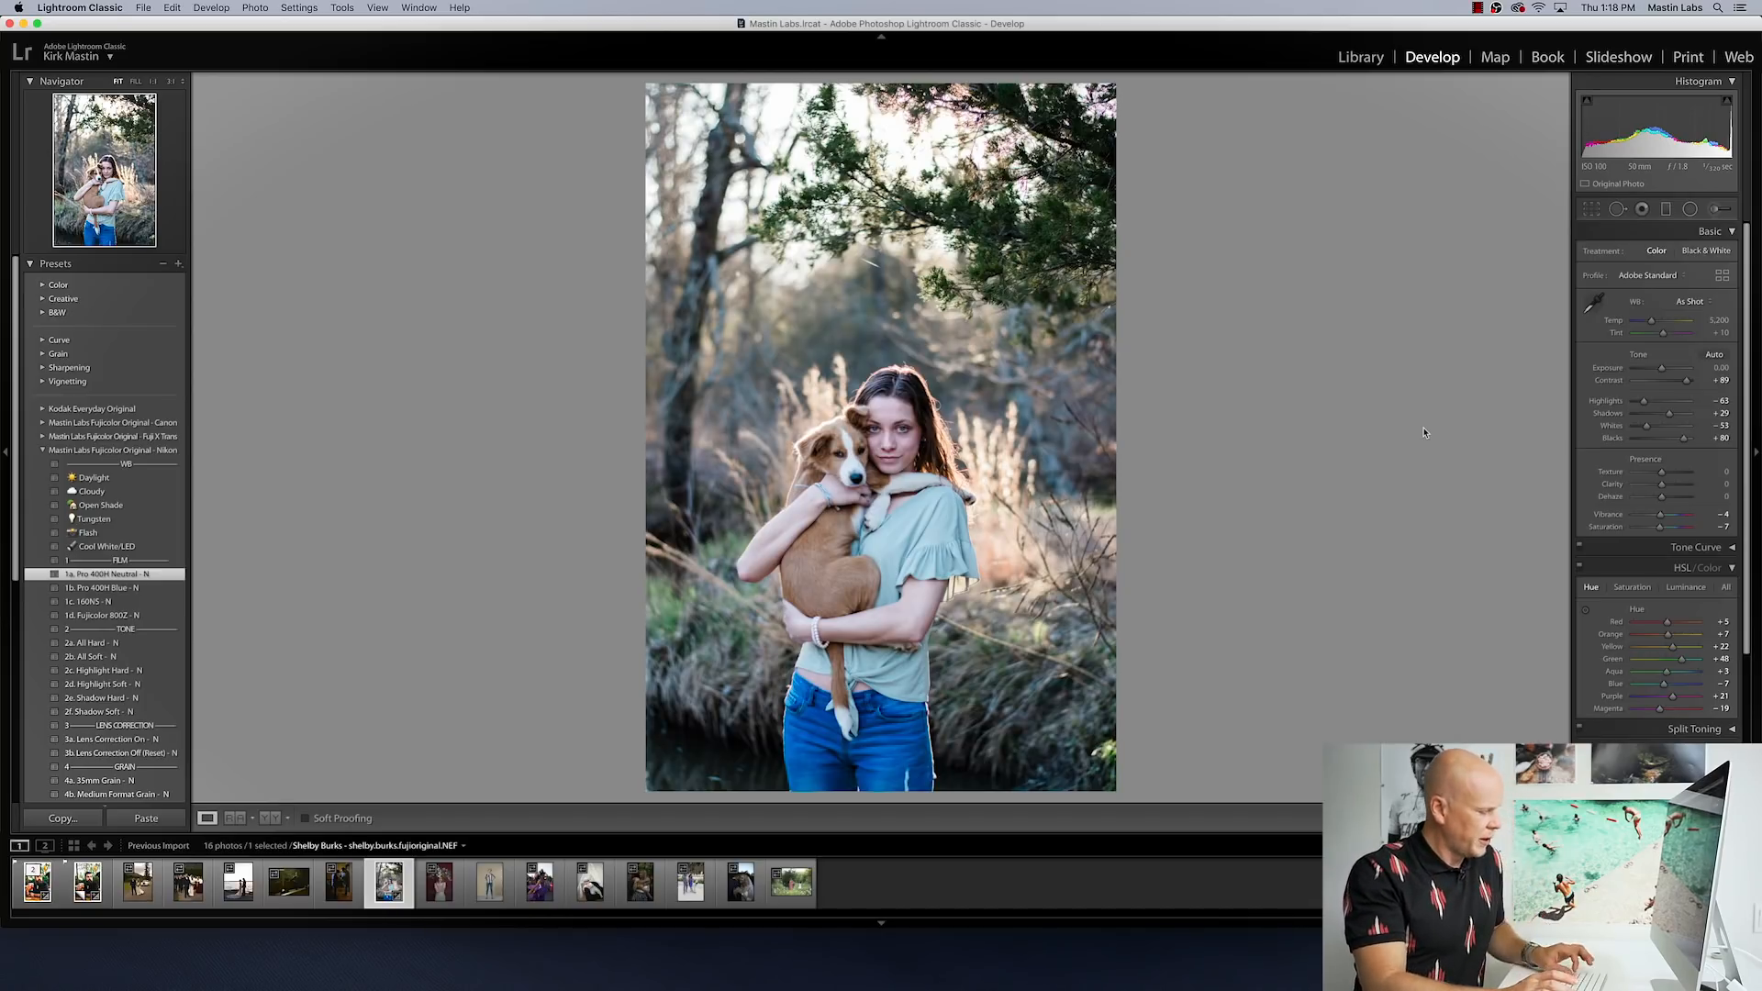
{"action": "key", "text": "super+z"}
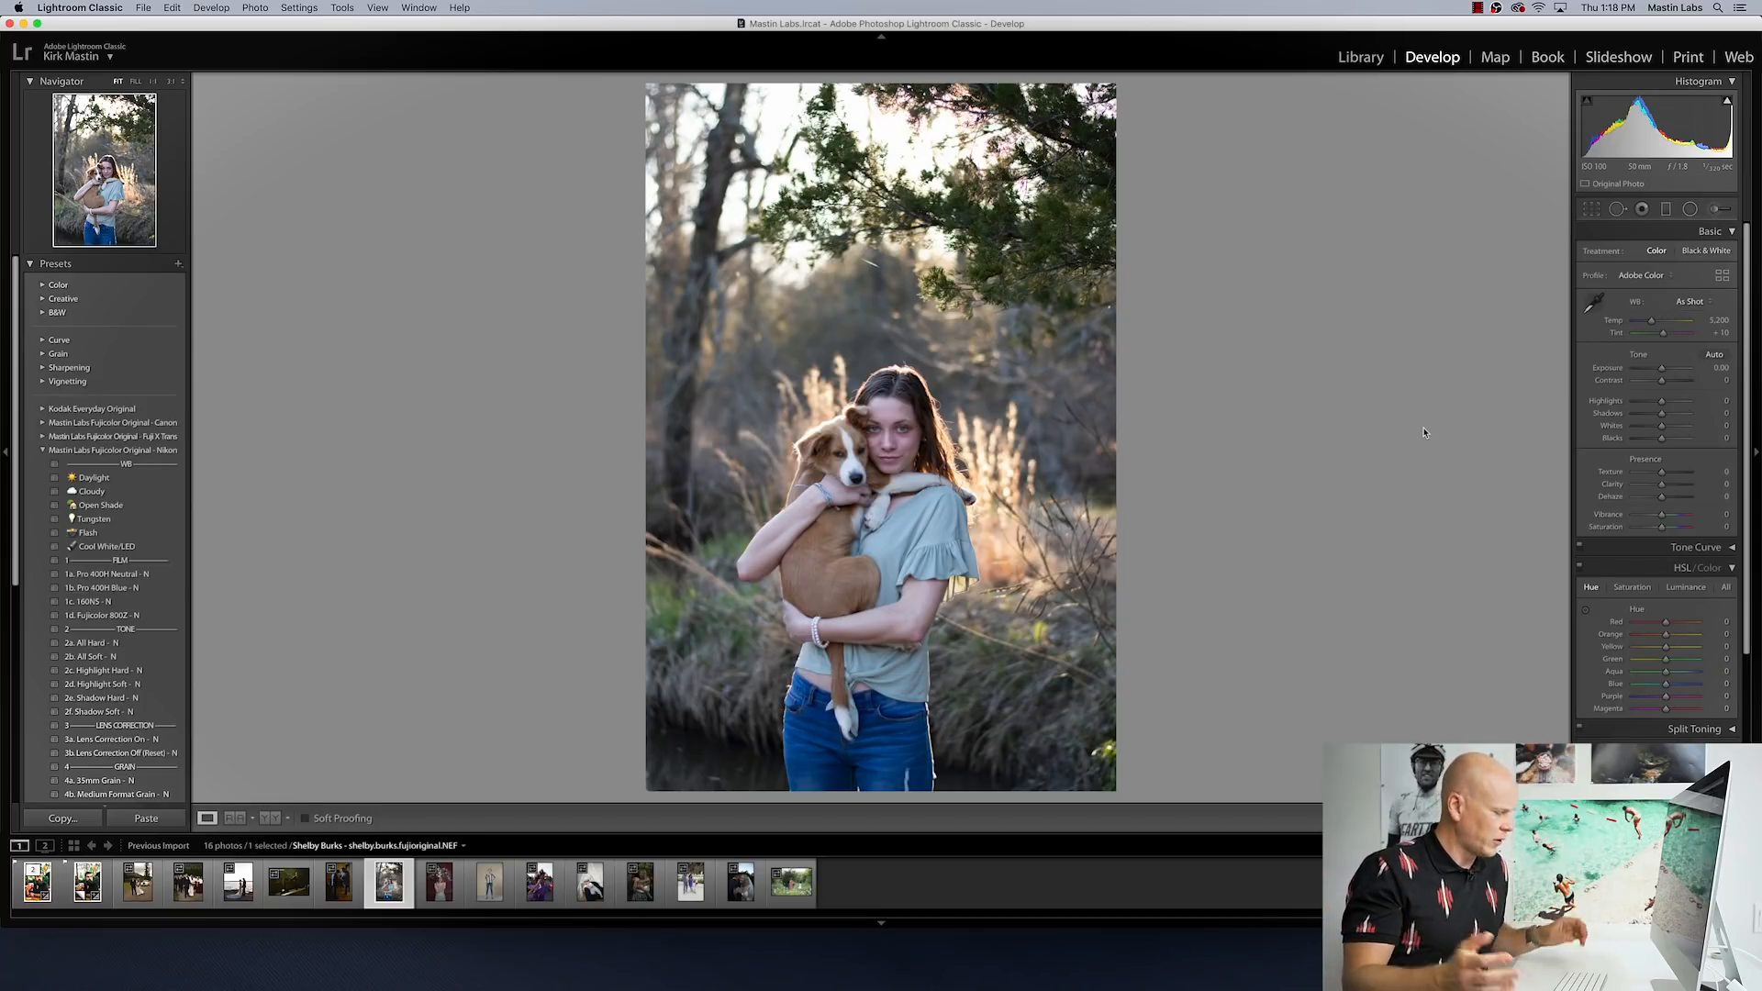
{"action": "key", "text": "super+shift+z"}
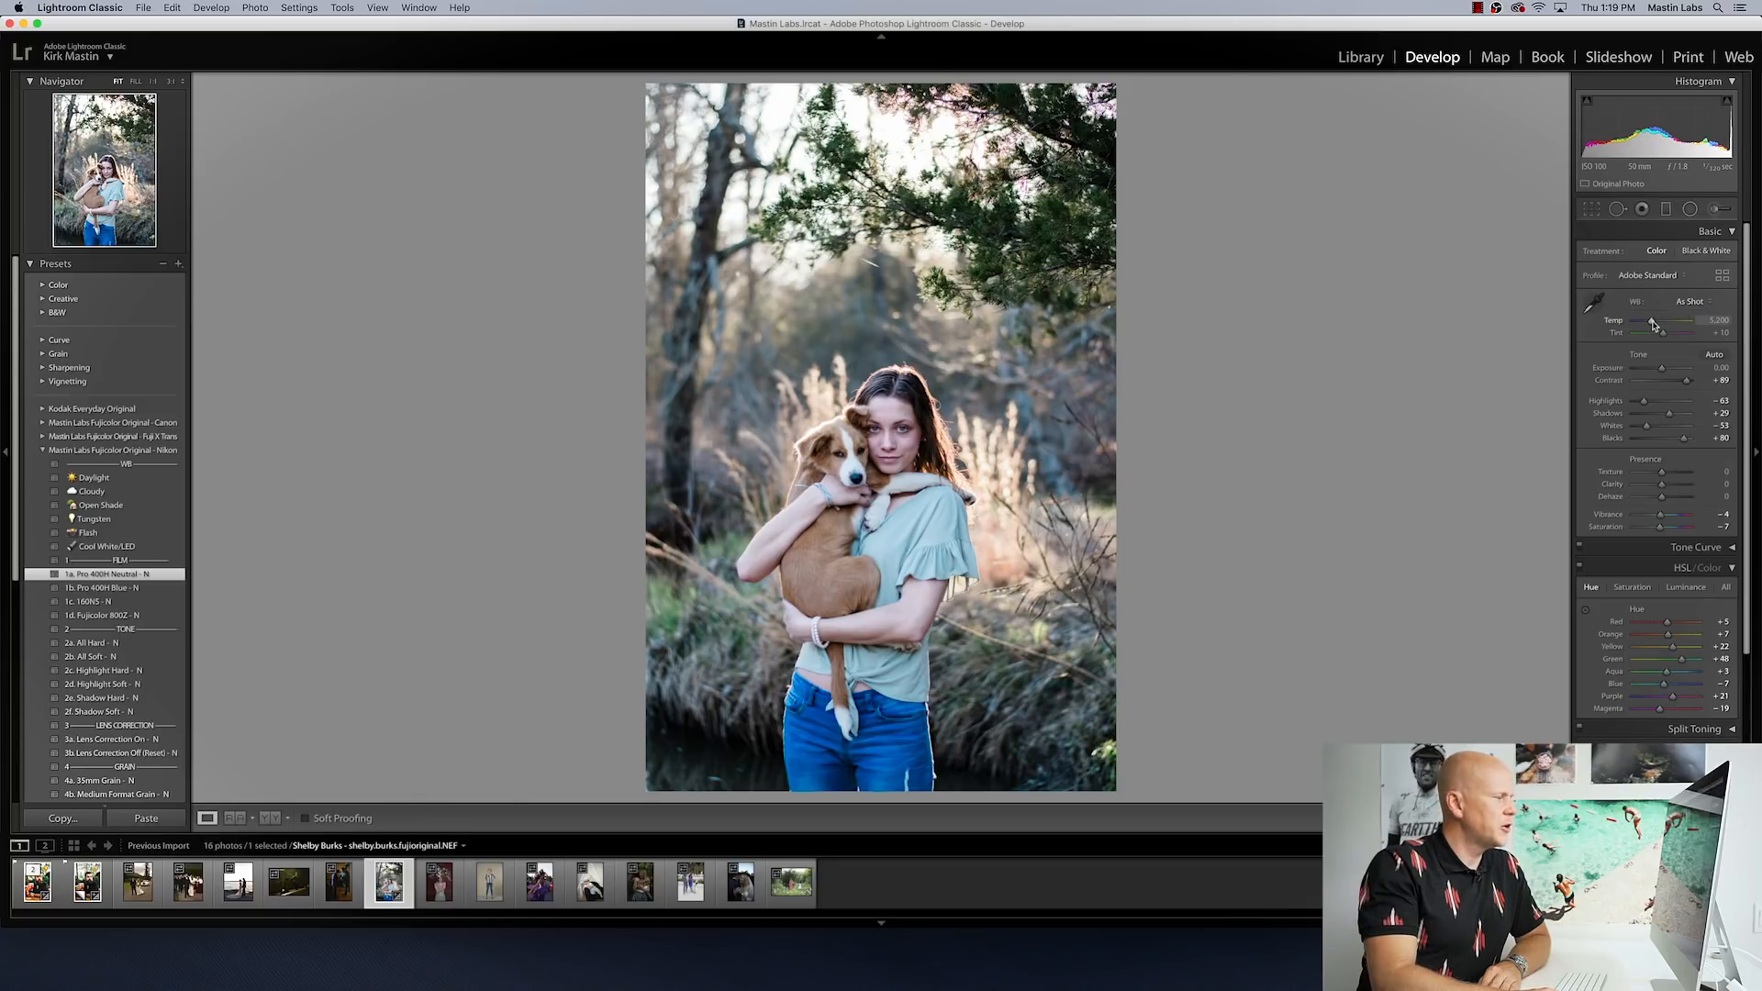
Step: Warm the puppy photo to a temperature of 7,688 with tint +9, and set its exposure to +0.30
{"action": "left_click_drag", "start_coordinate": [1652, 323], "coordinate": [1662, 324]}
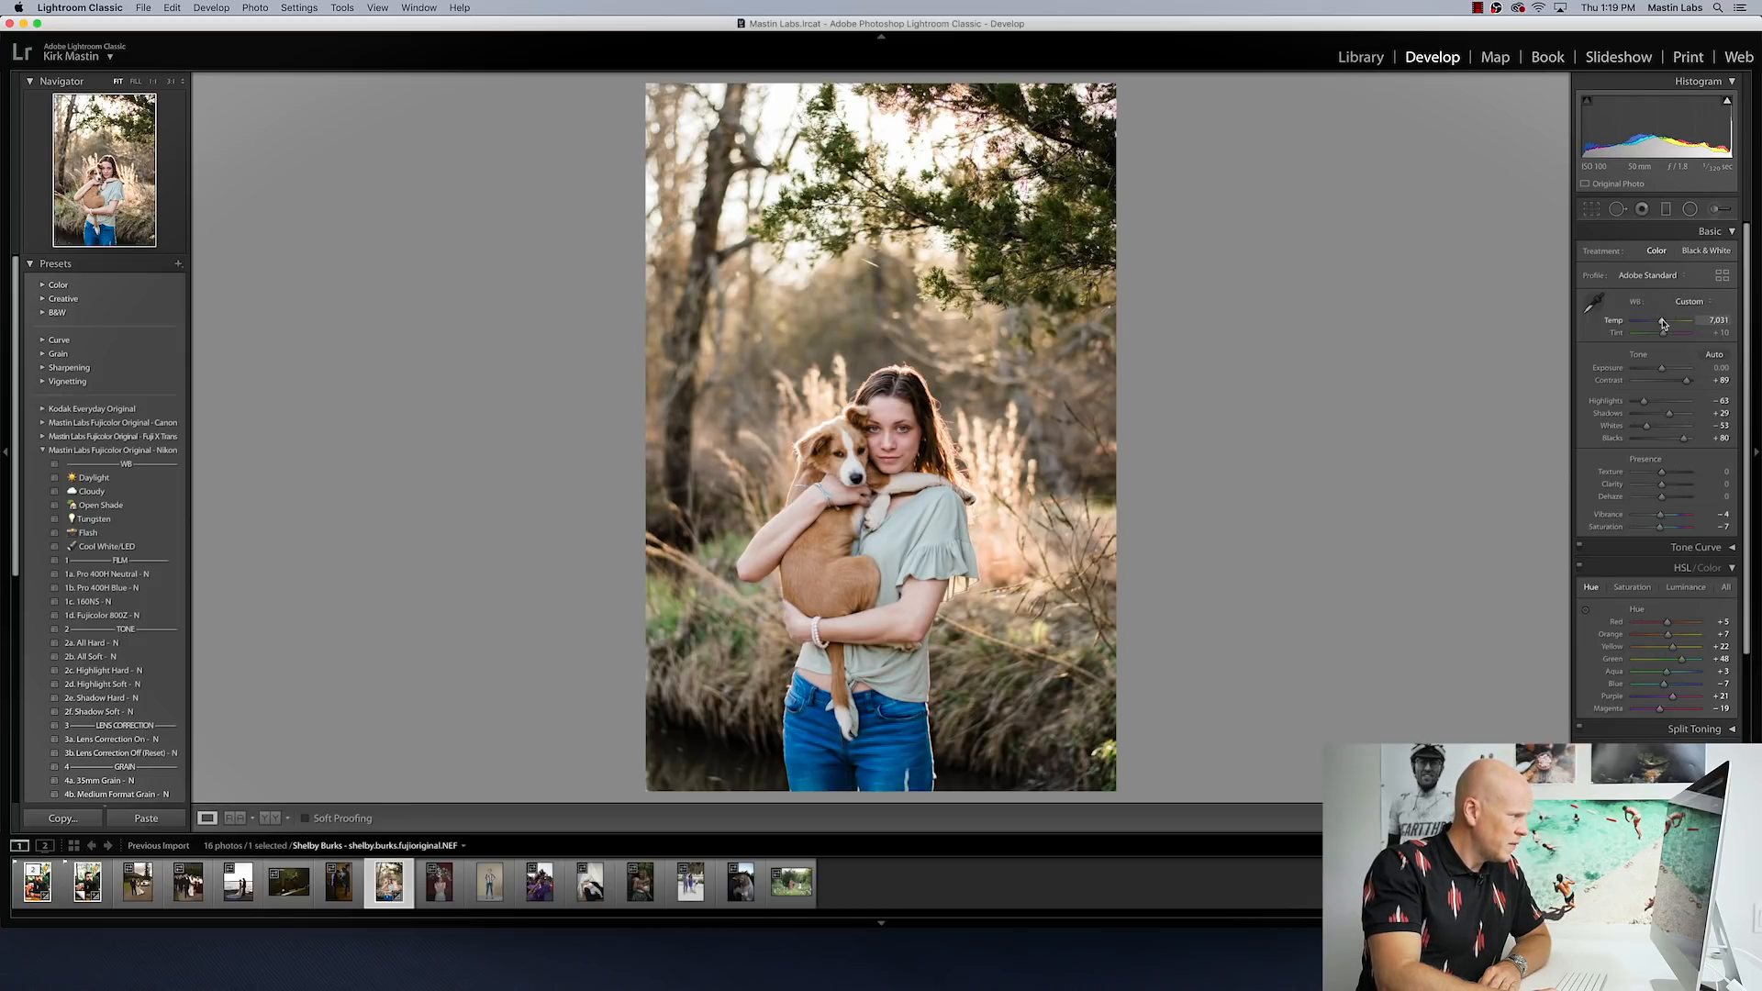
{"action": "left_click_drag", "start_coordinate": [1663, 324], "coordinate": [1662, 324]}
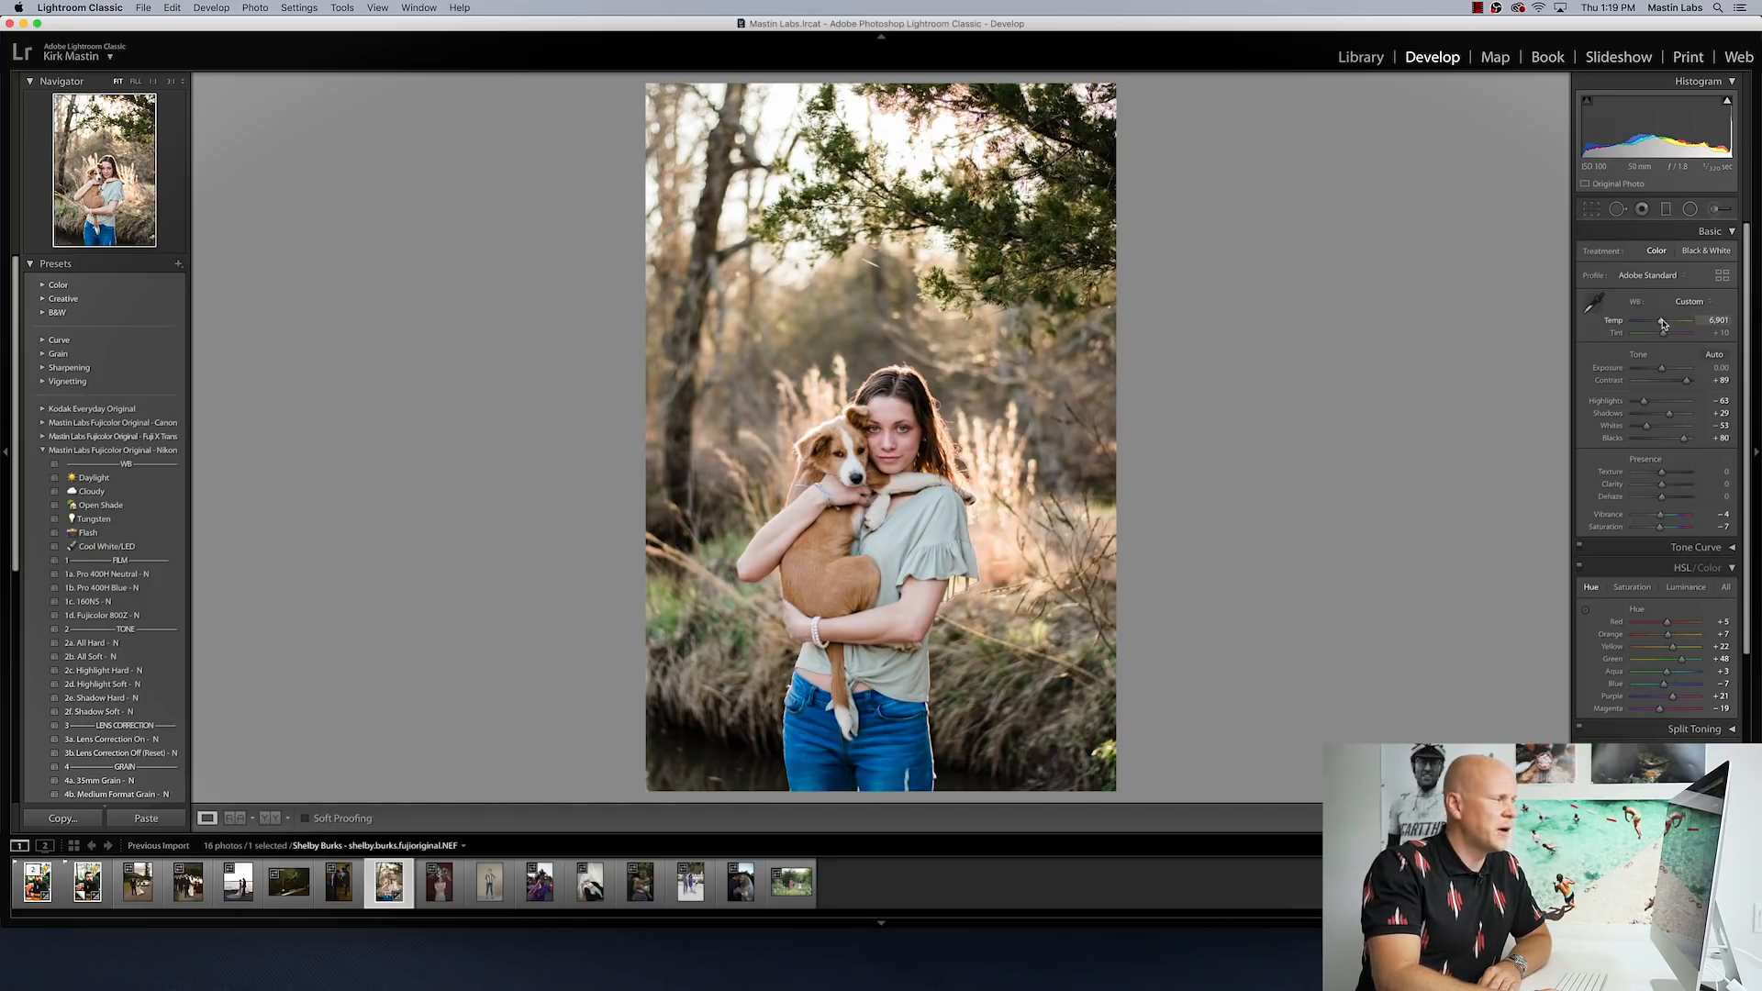
{"action": "left_click_drag", "start_coordinate": [1662, 324], "coordinate": [1665, 324]}
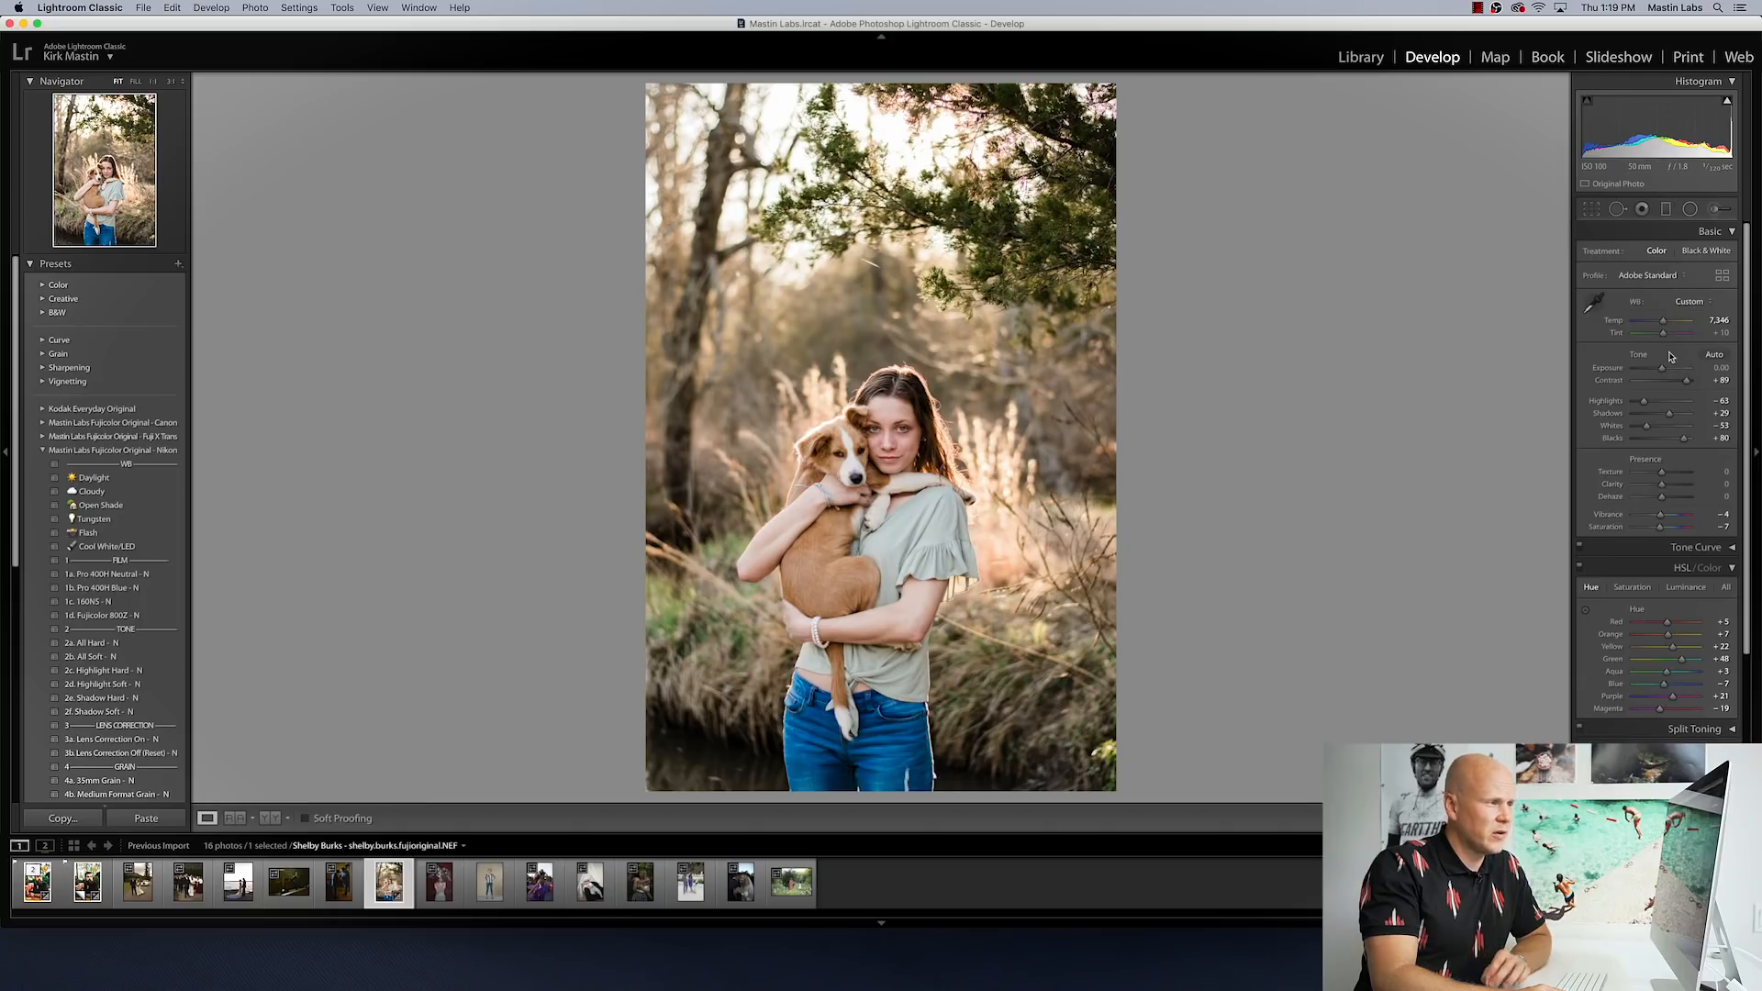
{"action": "mouse_move", "coordinate": [1661, 370]}
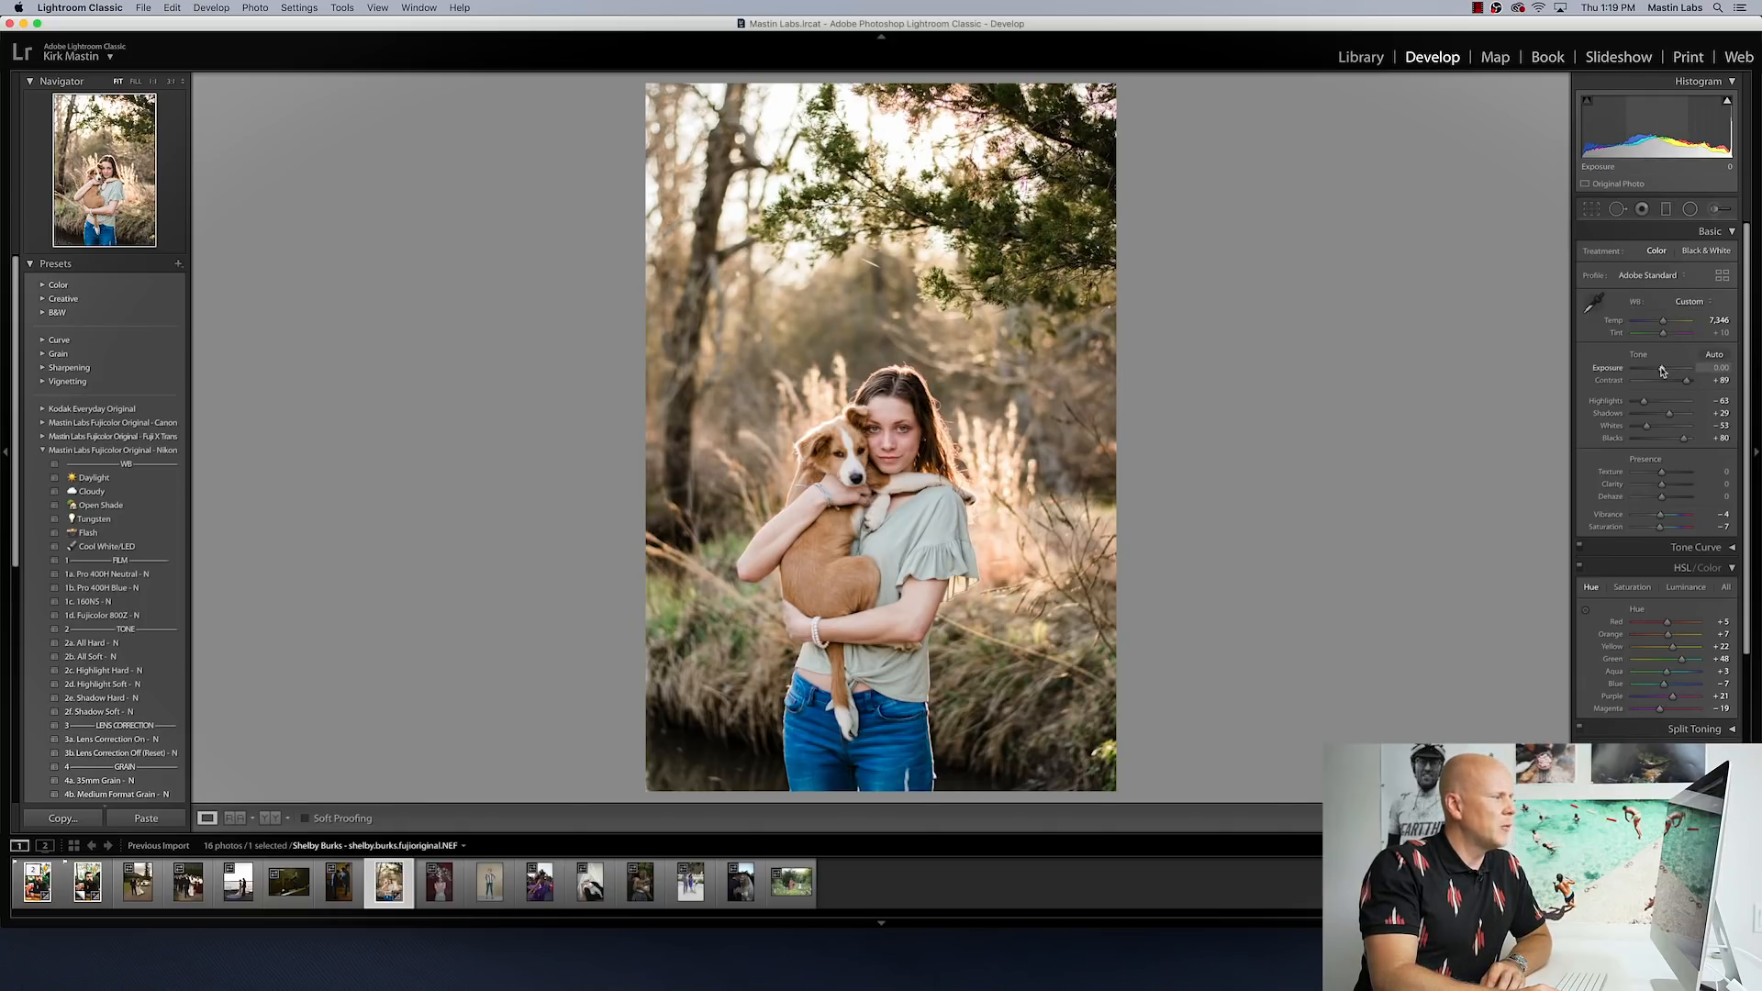
{"action": "left_click_drag", "start_coordinate": [1660, 371], "coordinate": [1663, 371]}
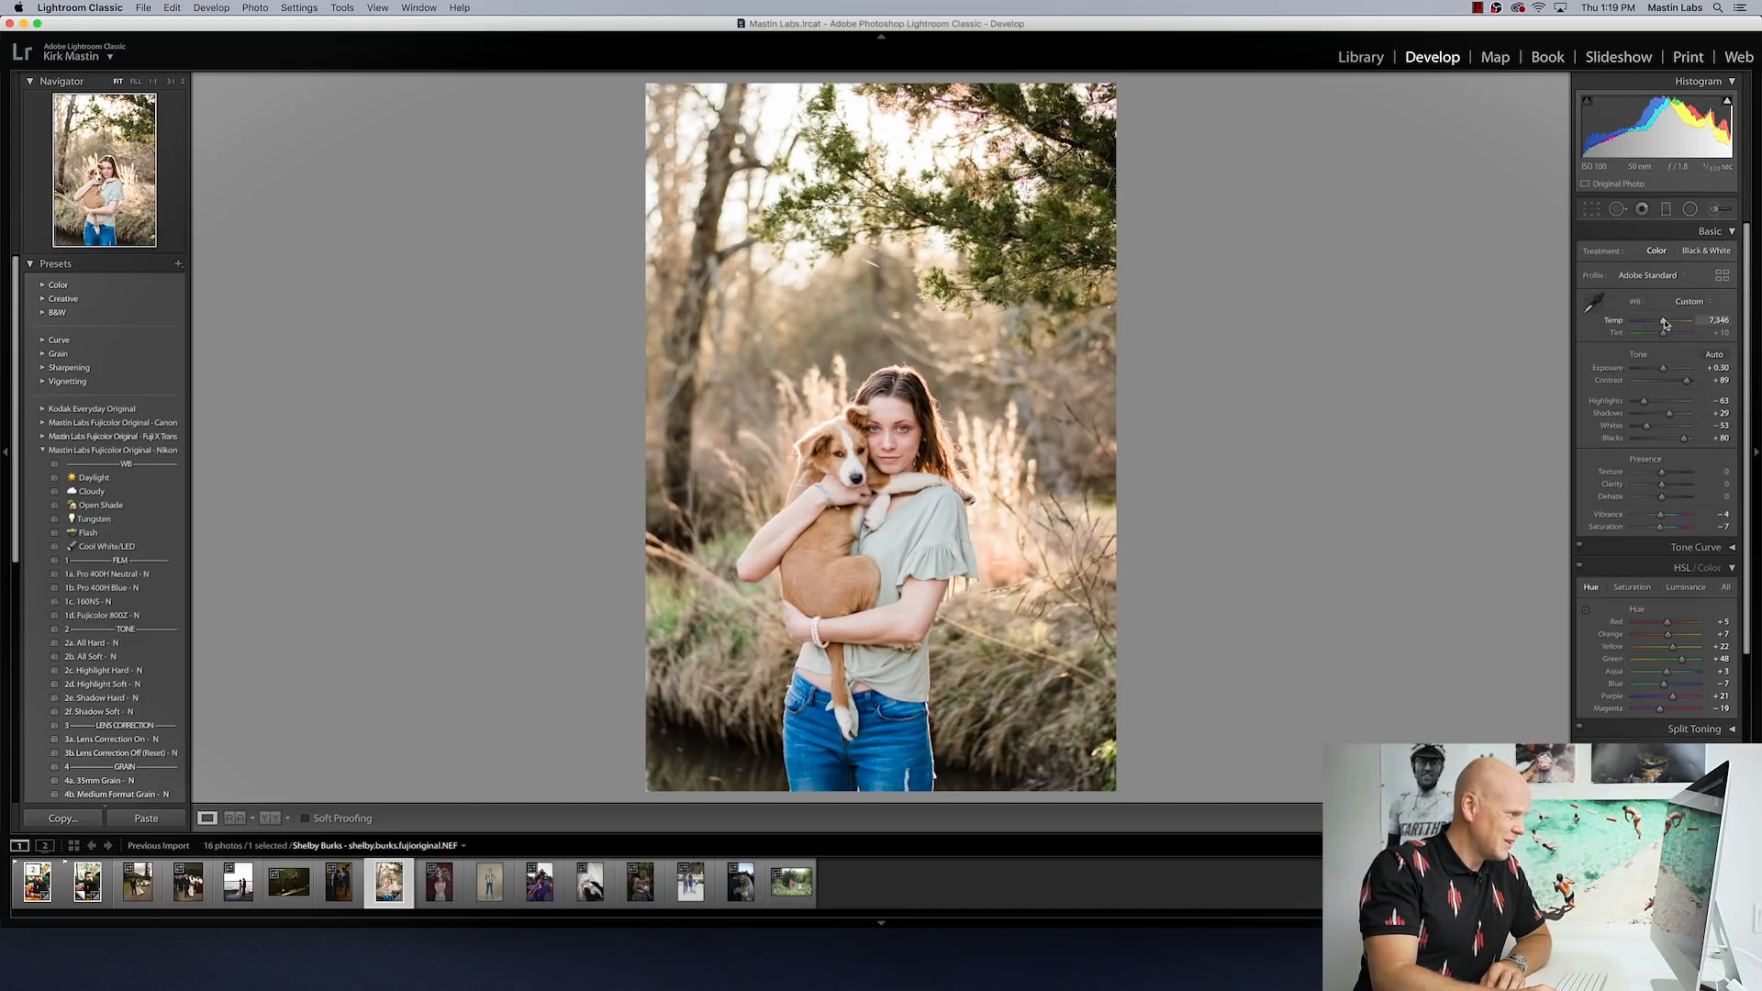
{"action": "left_click_drag", "start_coordinate": [1664, 323], "coordinate": [1663, 339]}
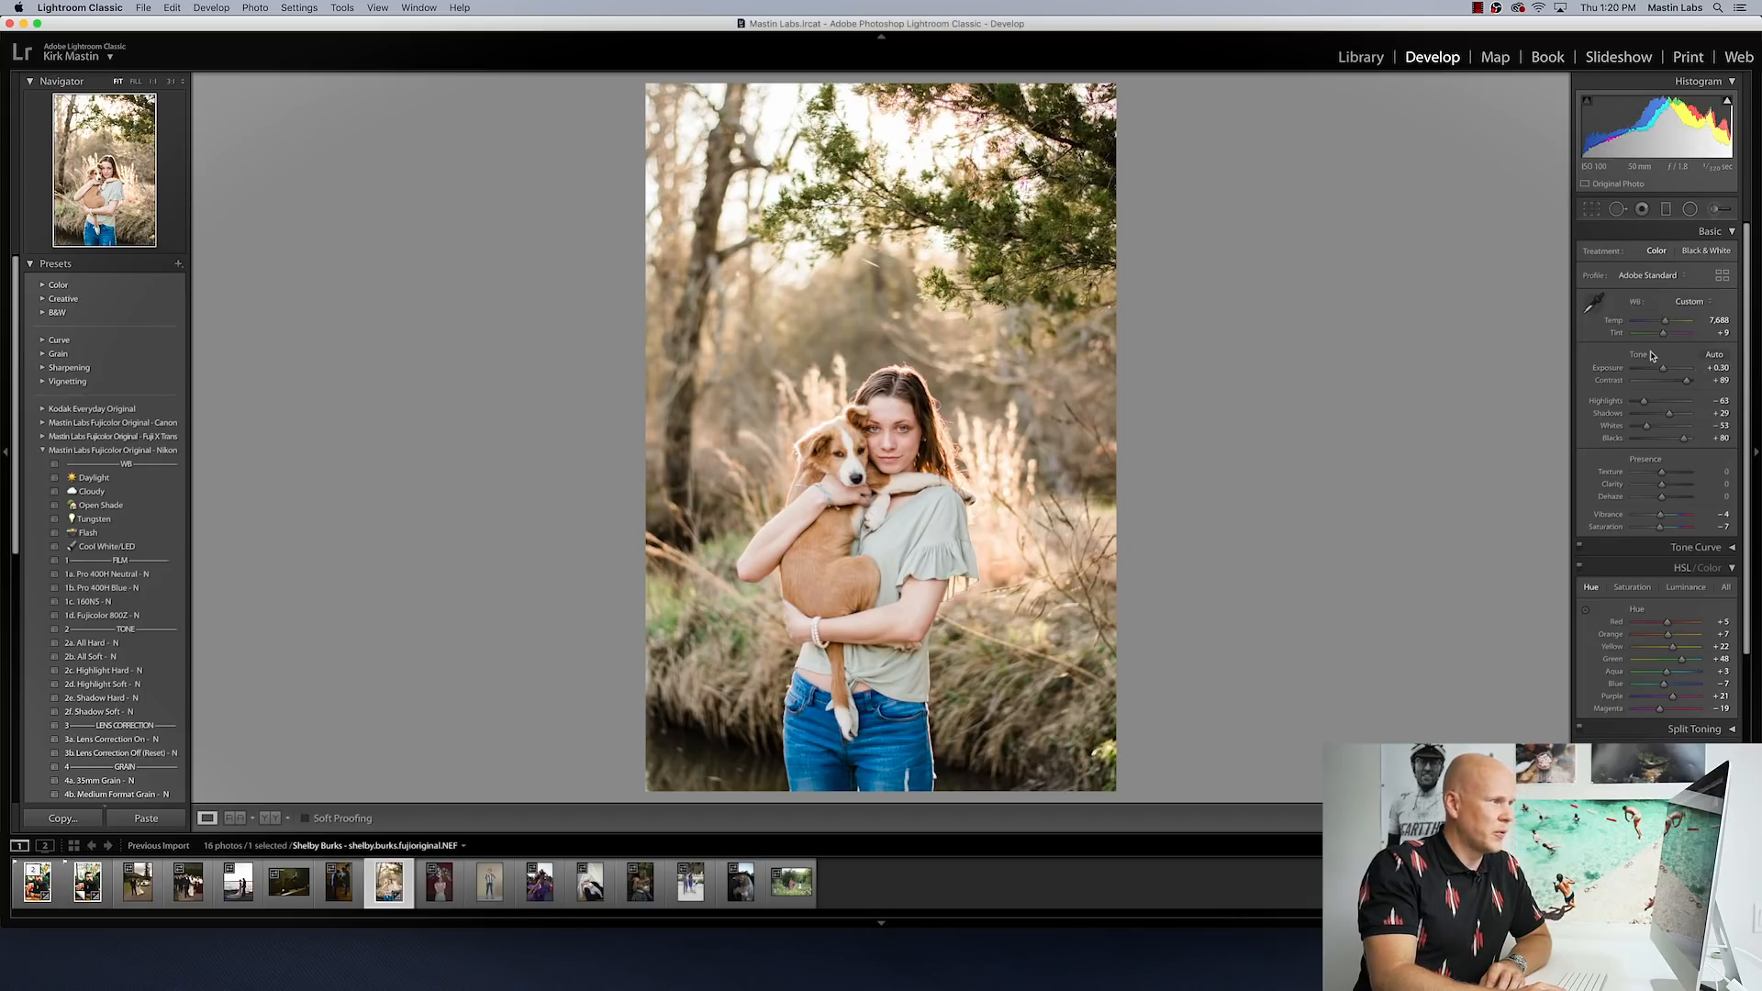
Step: Crop the puppy photo to the 4 x 5 / 8 x 10 aspect, trimming the trees above and framing the woman more closely
{"action": "left_click", "coordinate": [1592, 213]}
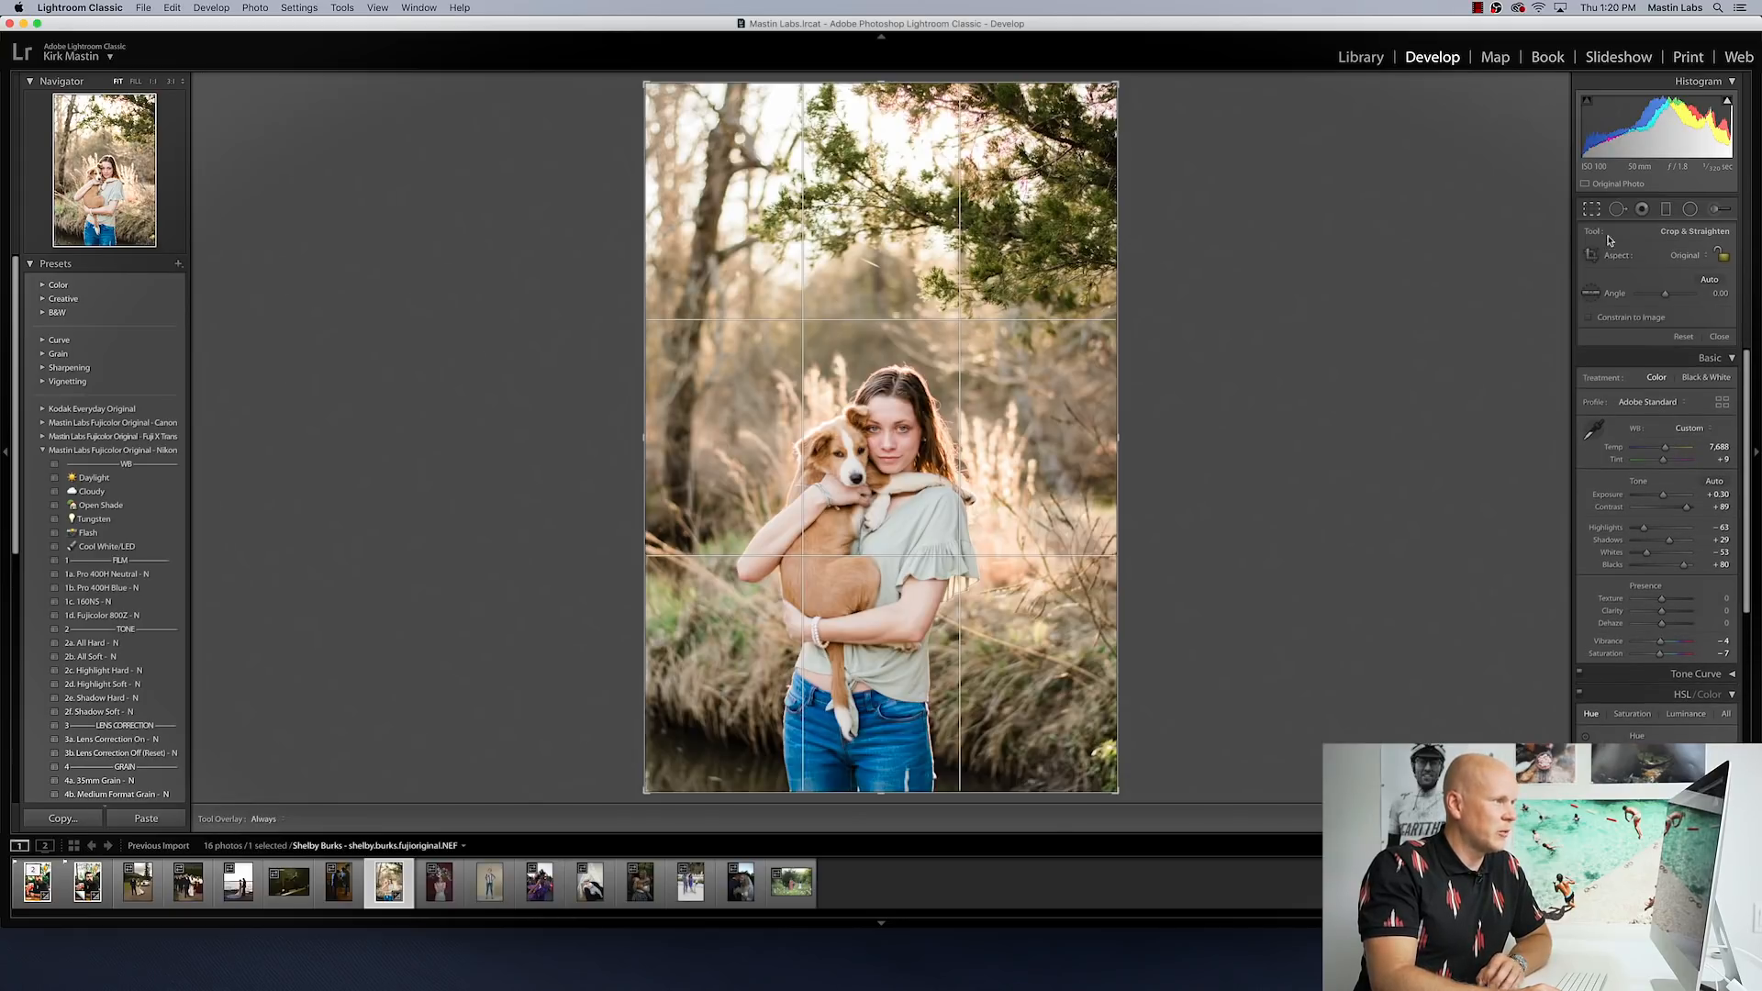
{"action": "left_click", "coordinate": [1649, 257]}
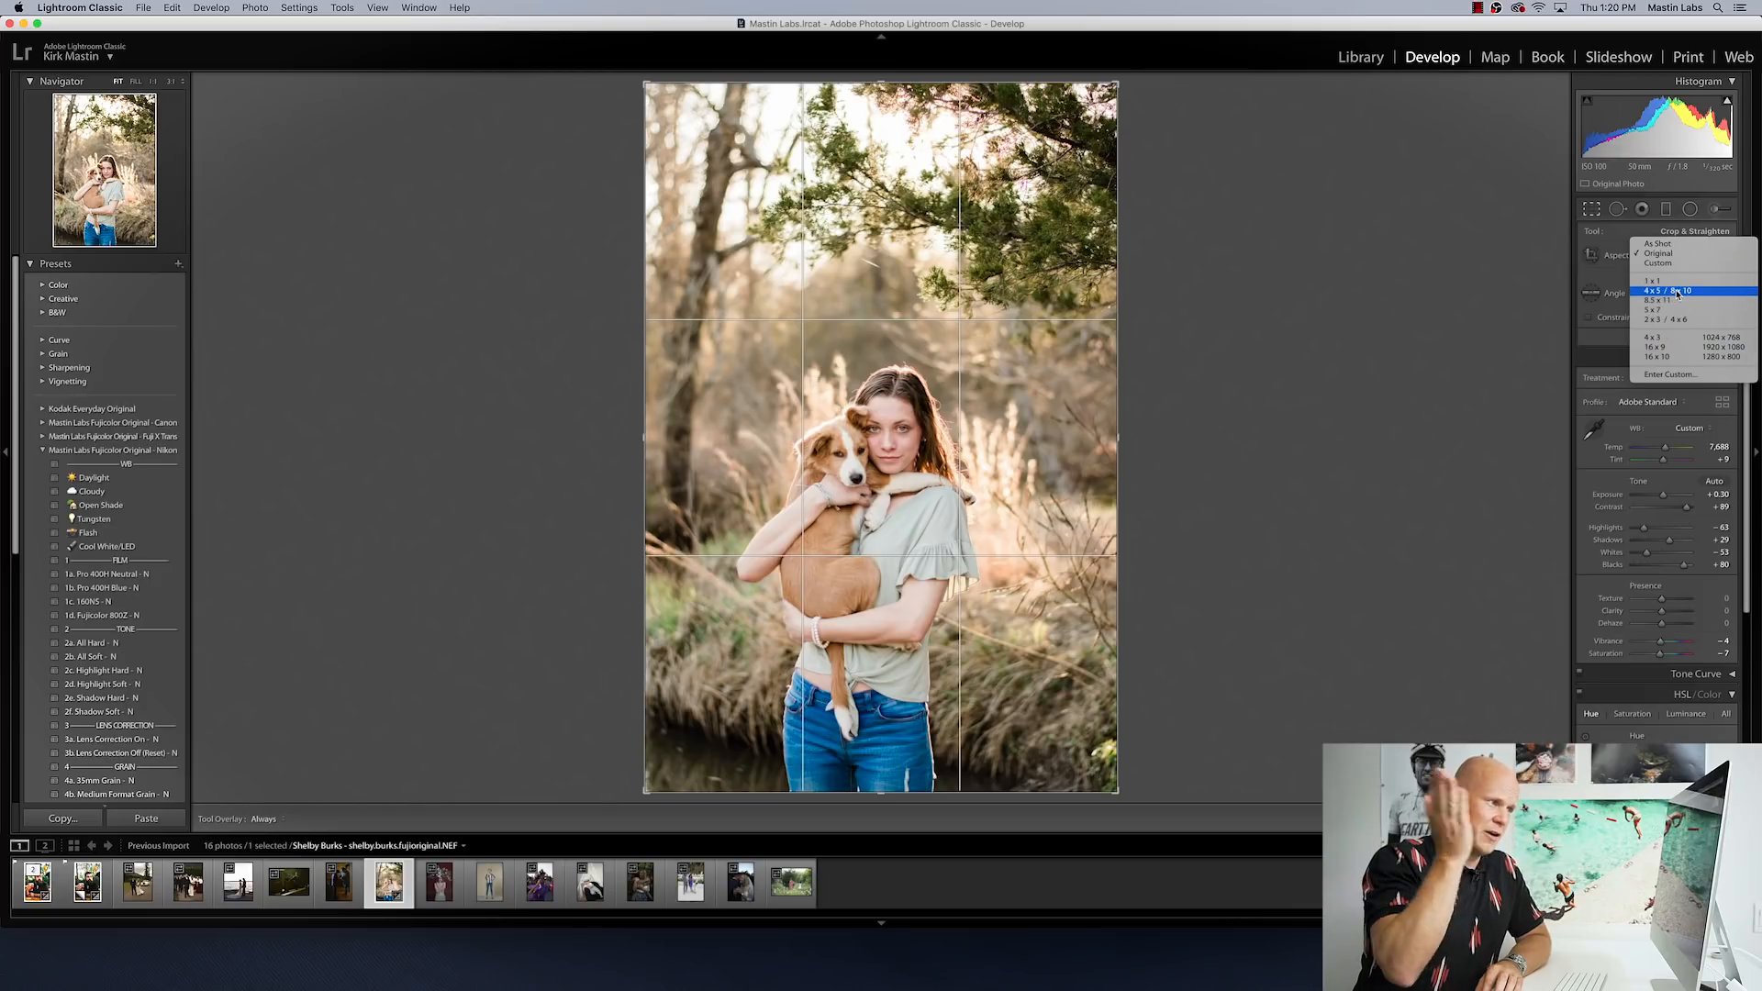
{"action": "left_click", "coordinate": [1677, 291]}
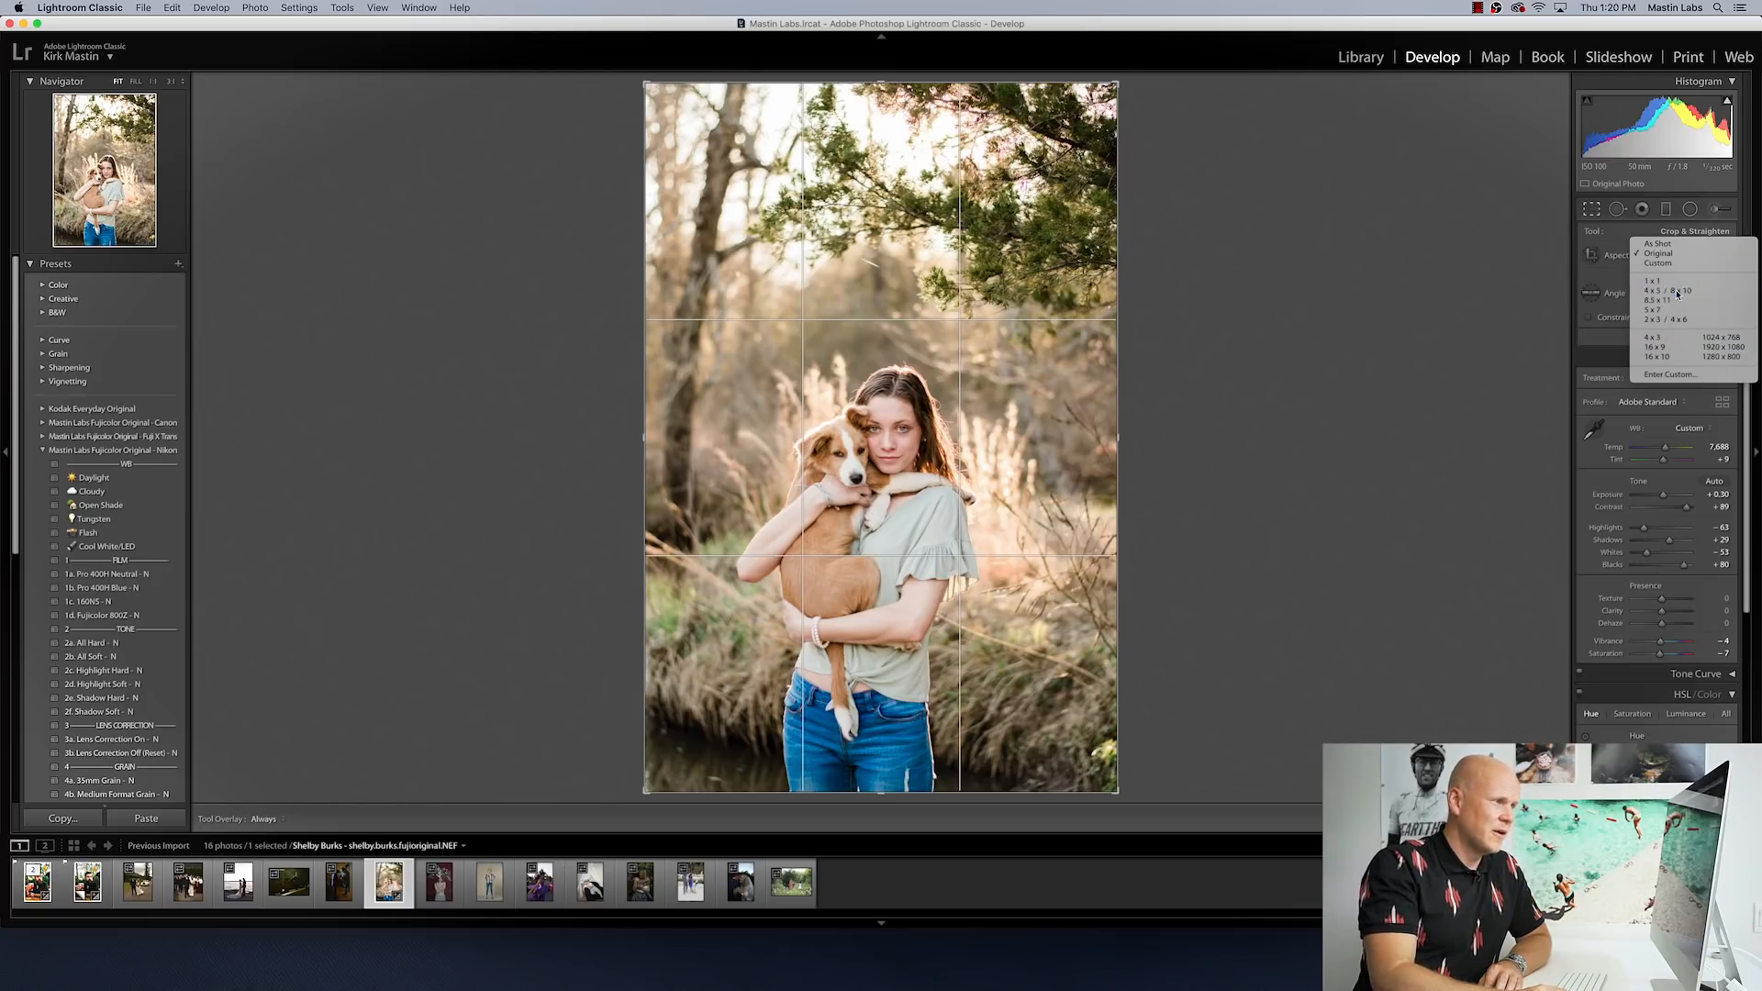
{"action": "left_click_drag", "start_coordinate": [1060, 378], "coordinate": [1041, 318]}
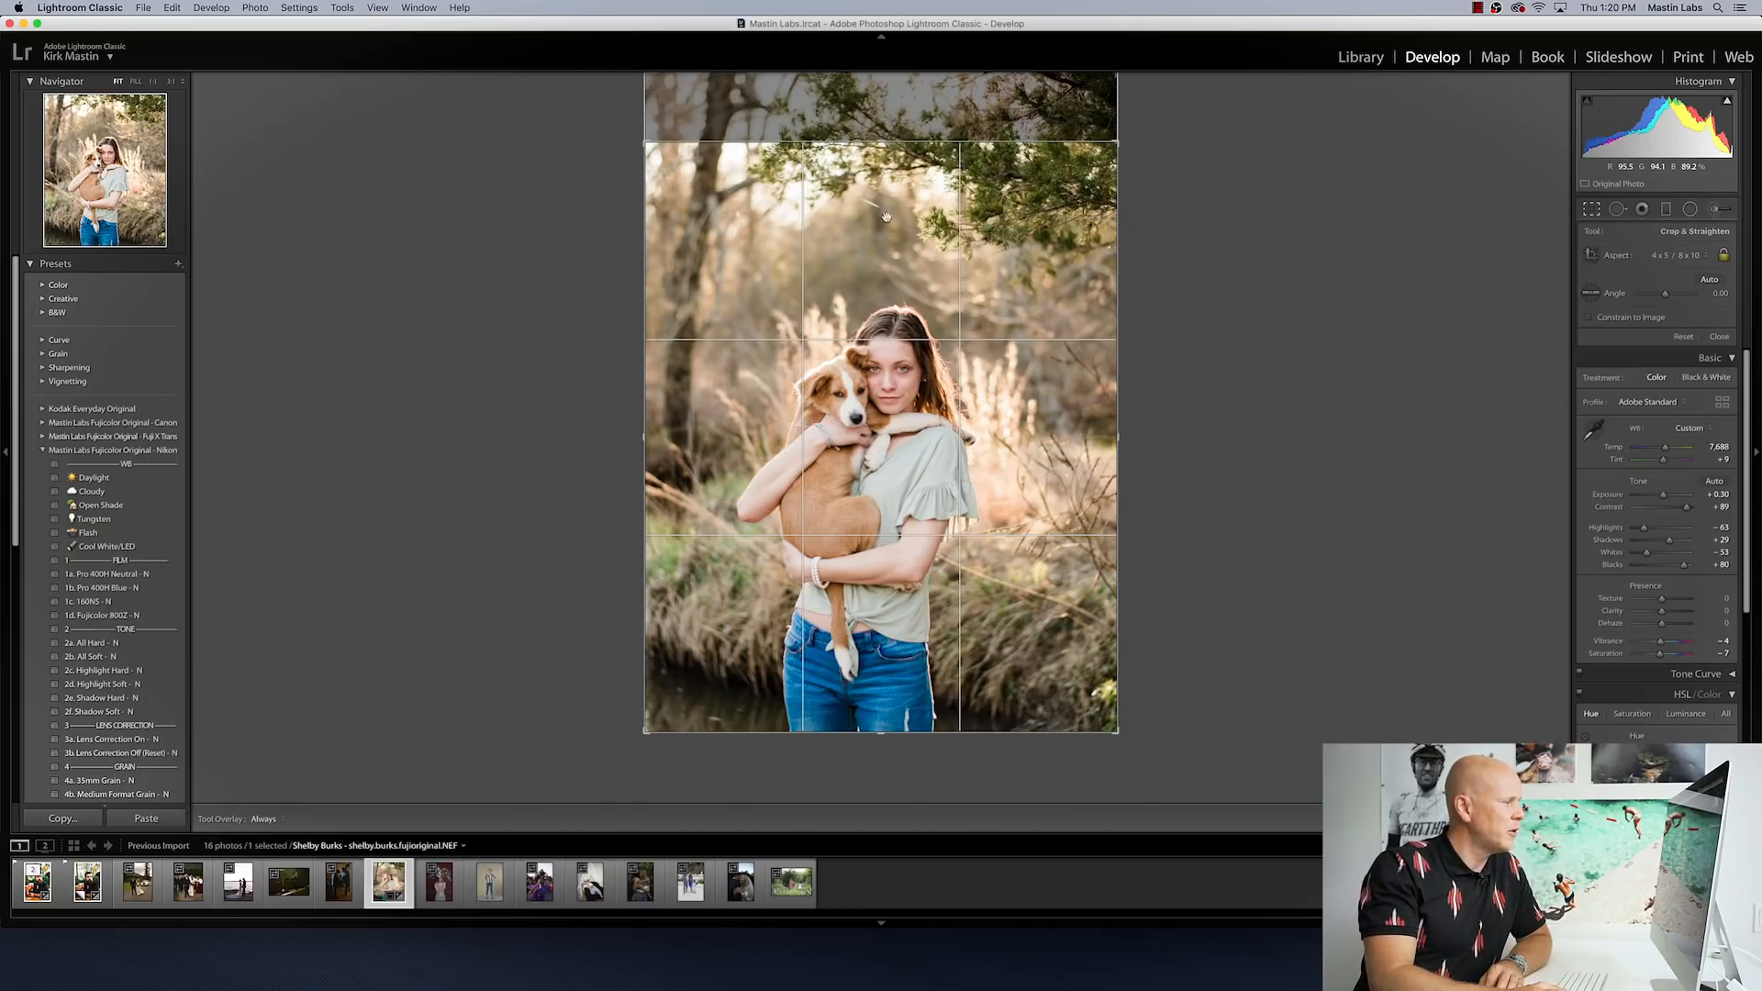
{"action": "left_click_drag", "start_coordinate": [886, 734], "coordinate": [886, 716]}
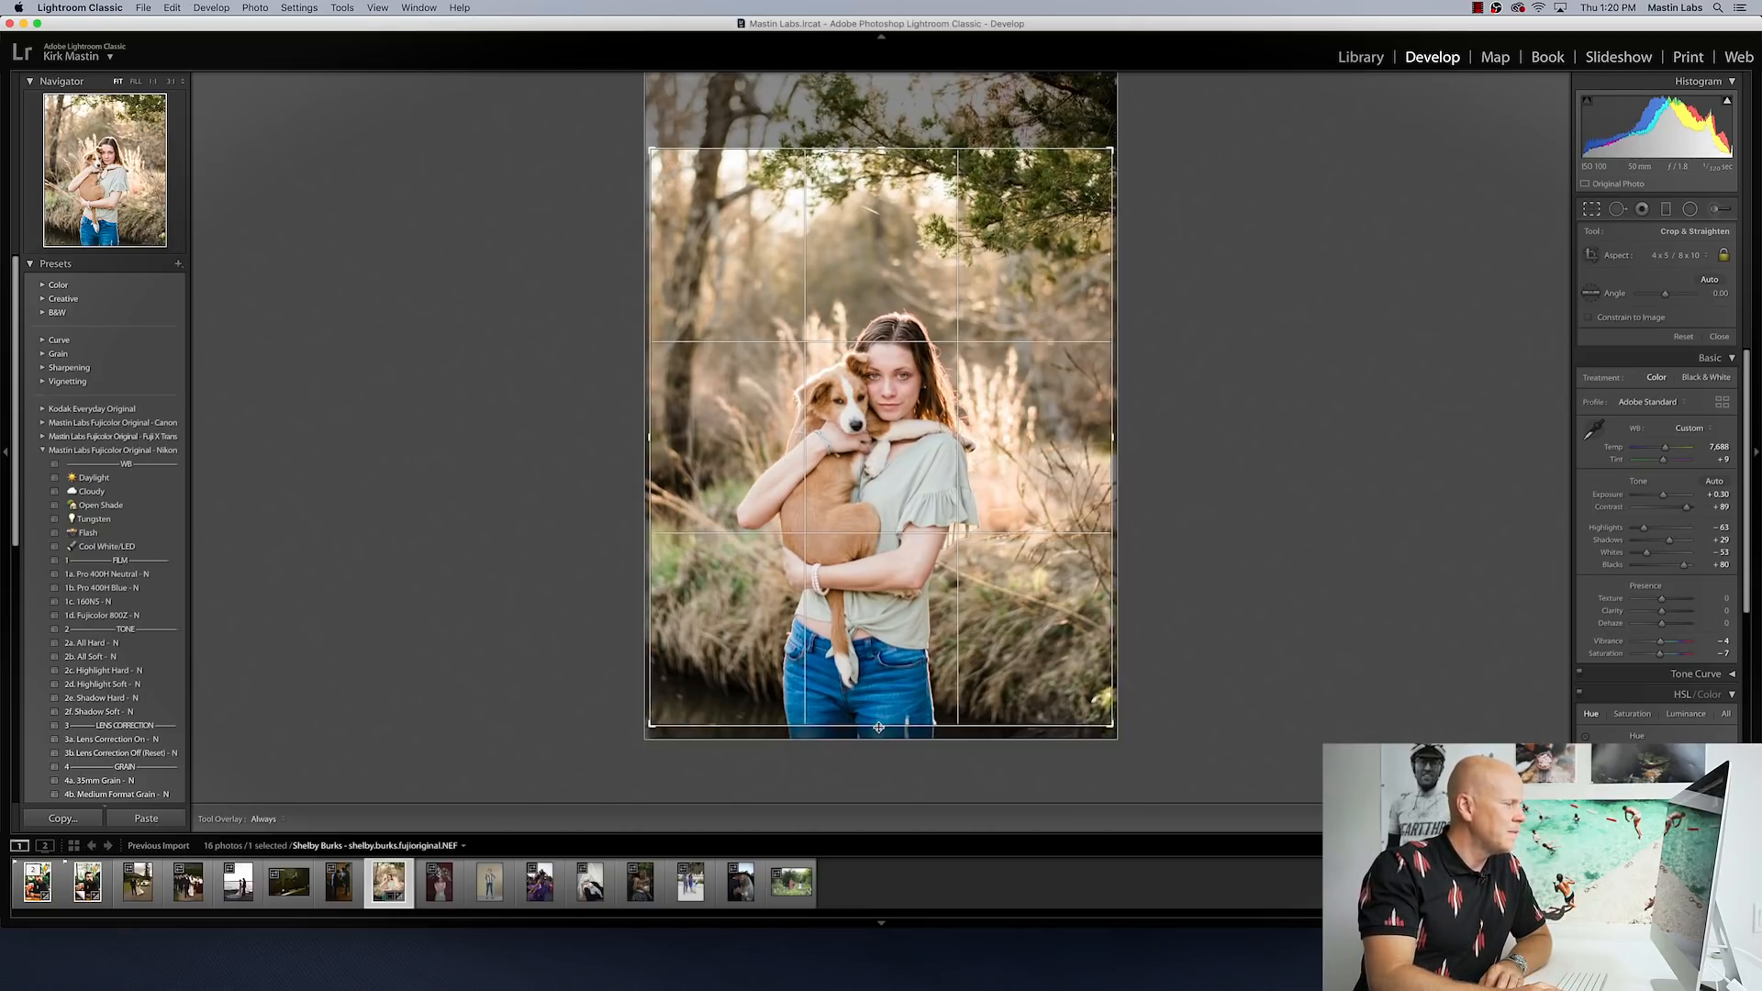
{"action": "left_click_drag", "start_coordinate": [898, 152], "coordinate": [906, 214]}
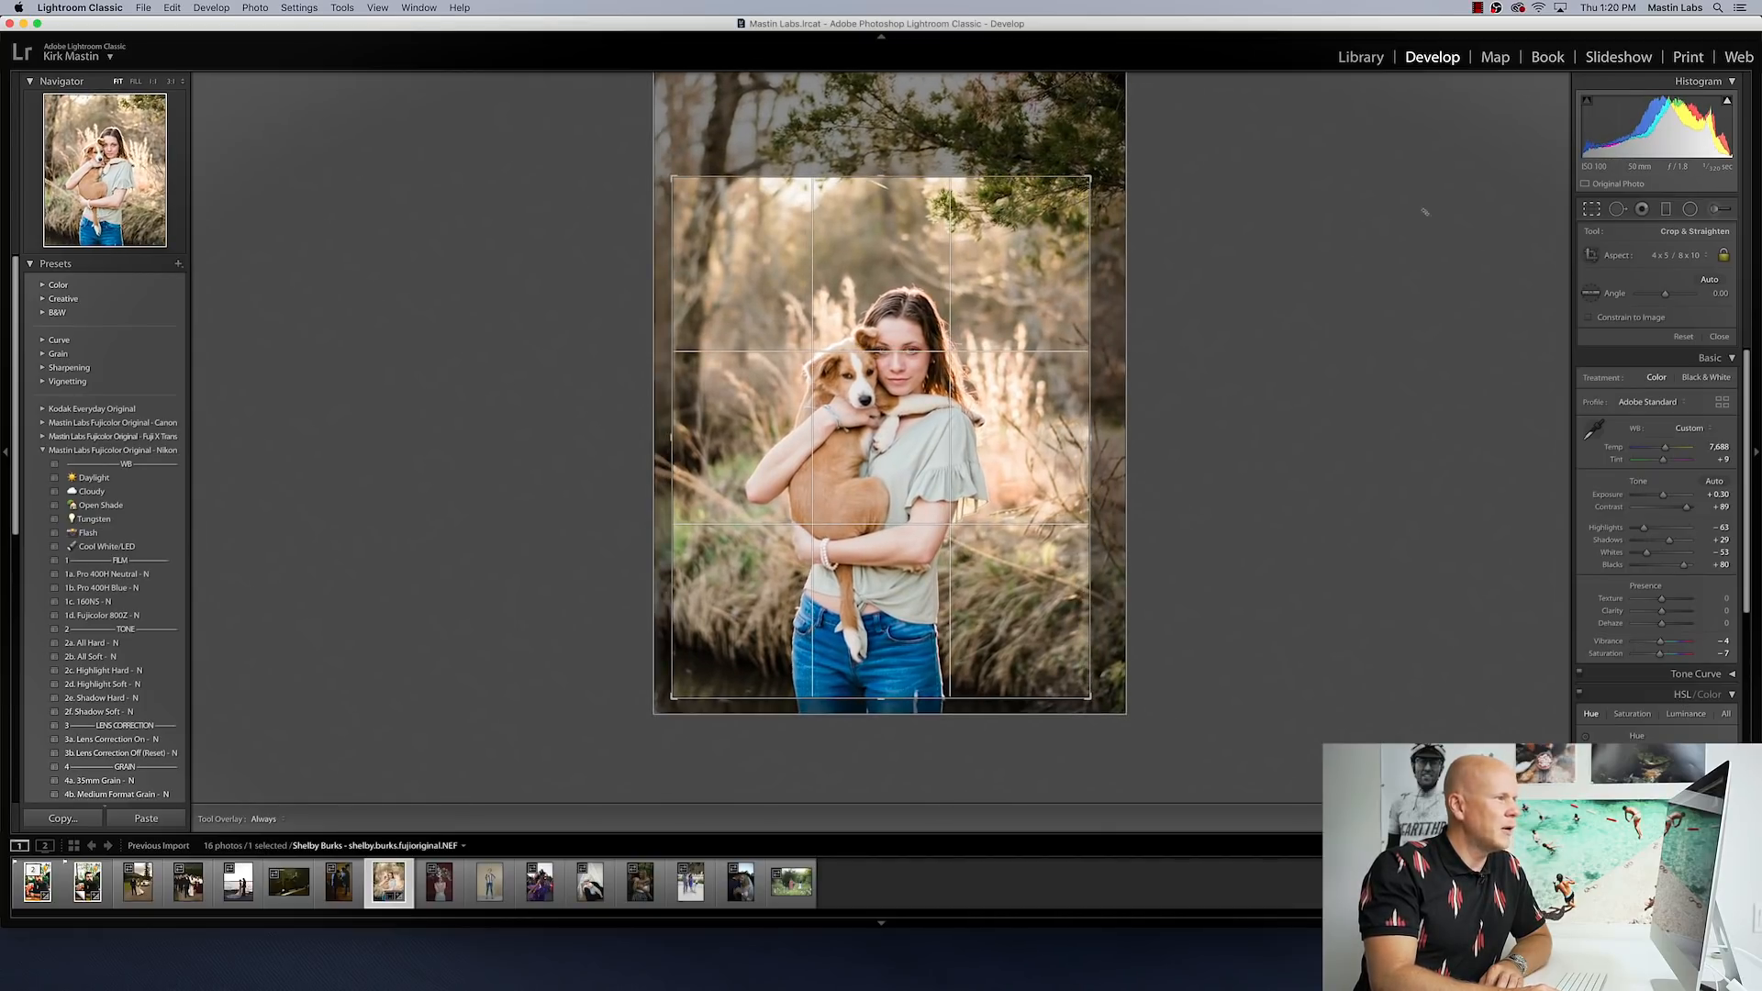
{"action": "left_click", "coordinate": [1593, 210]}
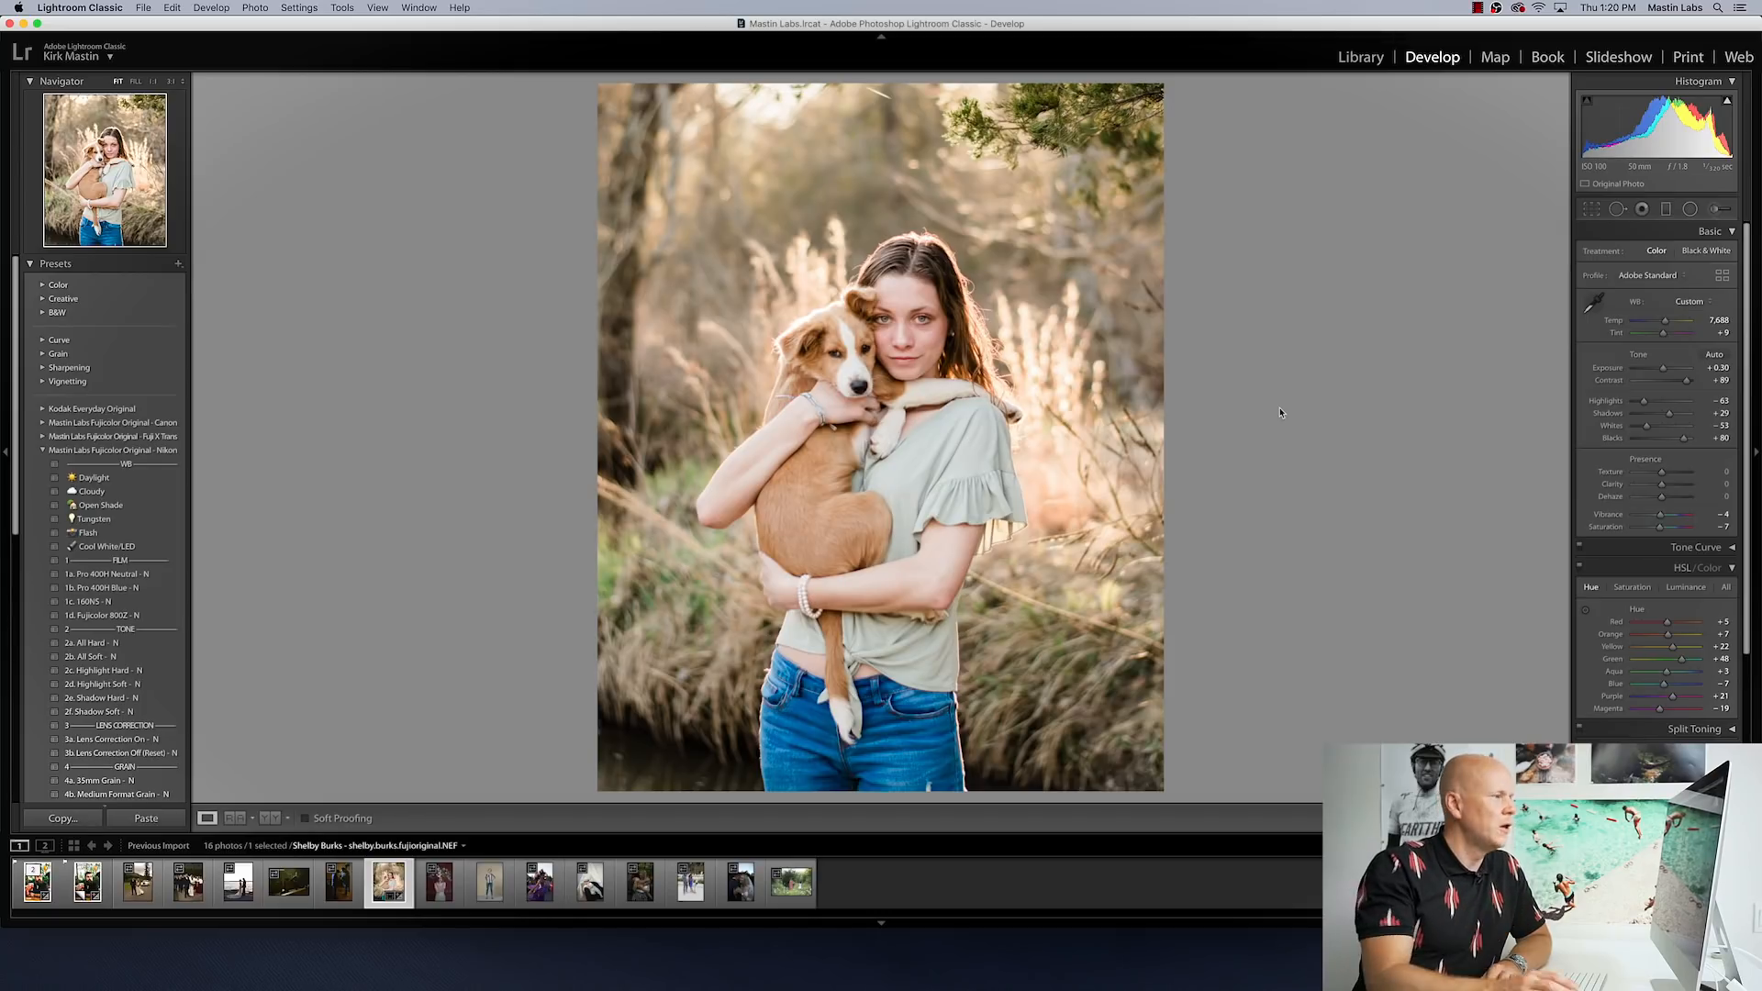
Step: Tighten the puppy photo's crop further from above so the woman and dog fill more of the frame
{"action": "left_click", "coordinate": [1595, 210]}
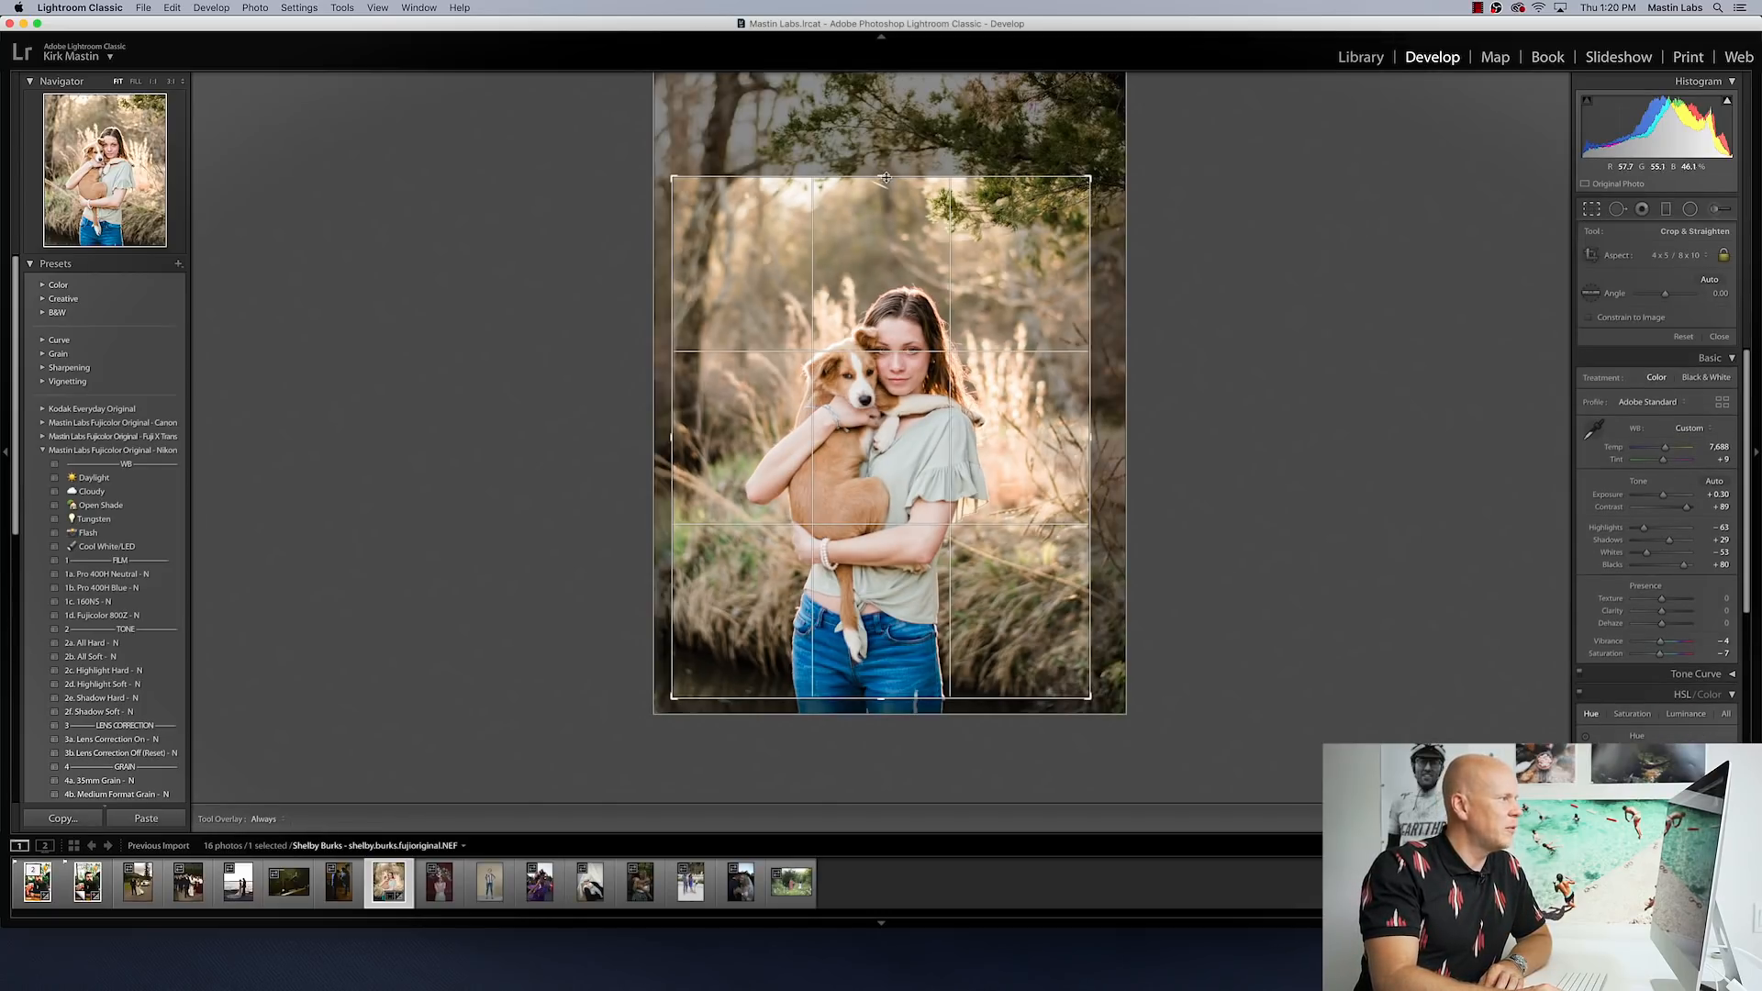
{"action": "left_click_drag", "start_coordinate": [885, 193], "coordinate": [885, 203]}
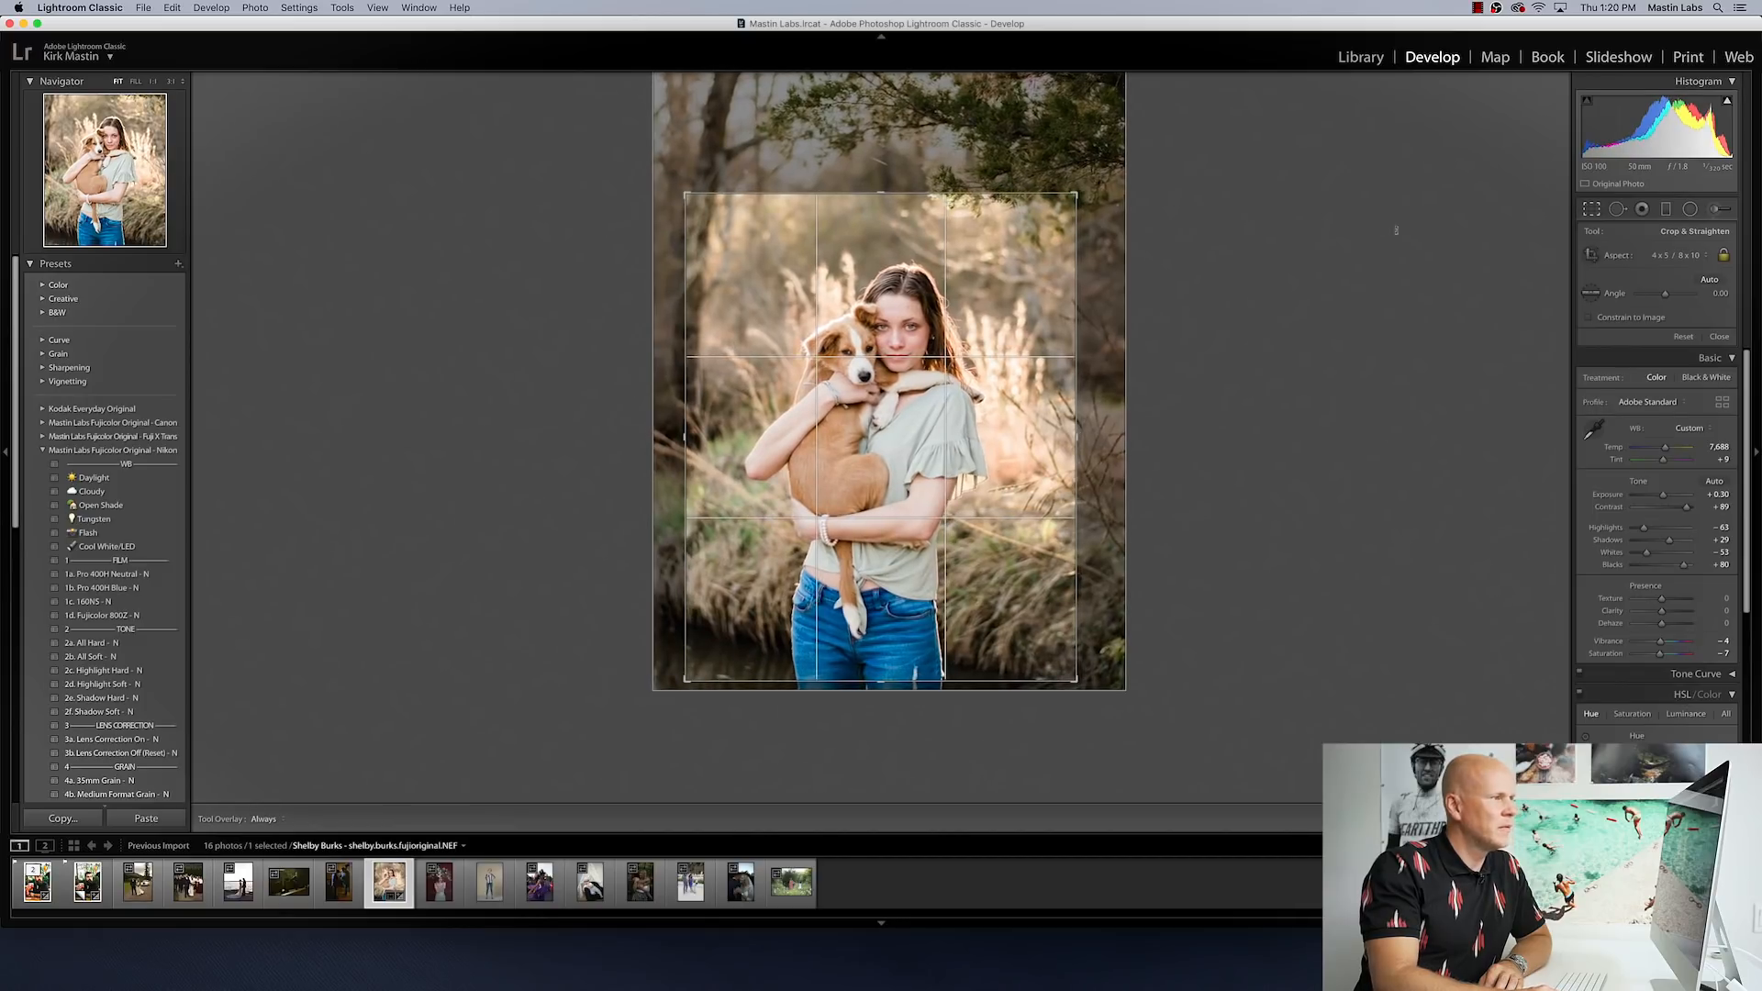
{"action": "left_click", "coordinate": [1593, 211]}
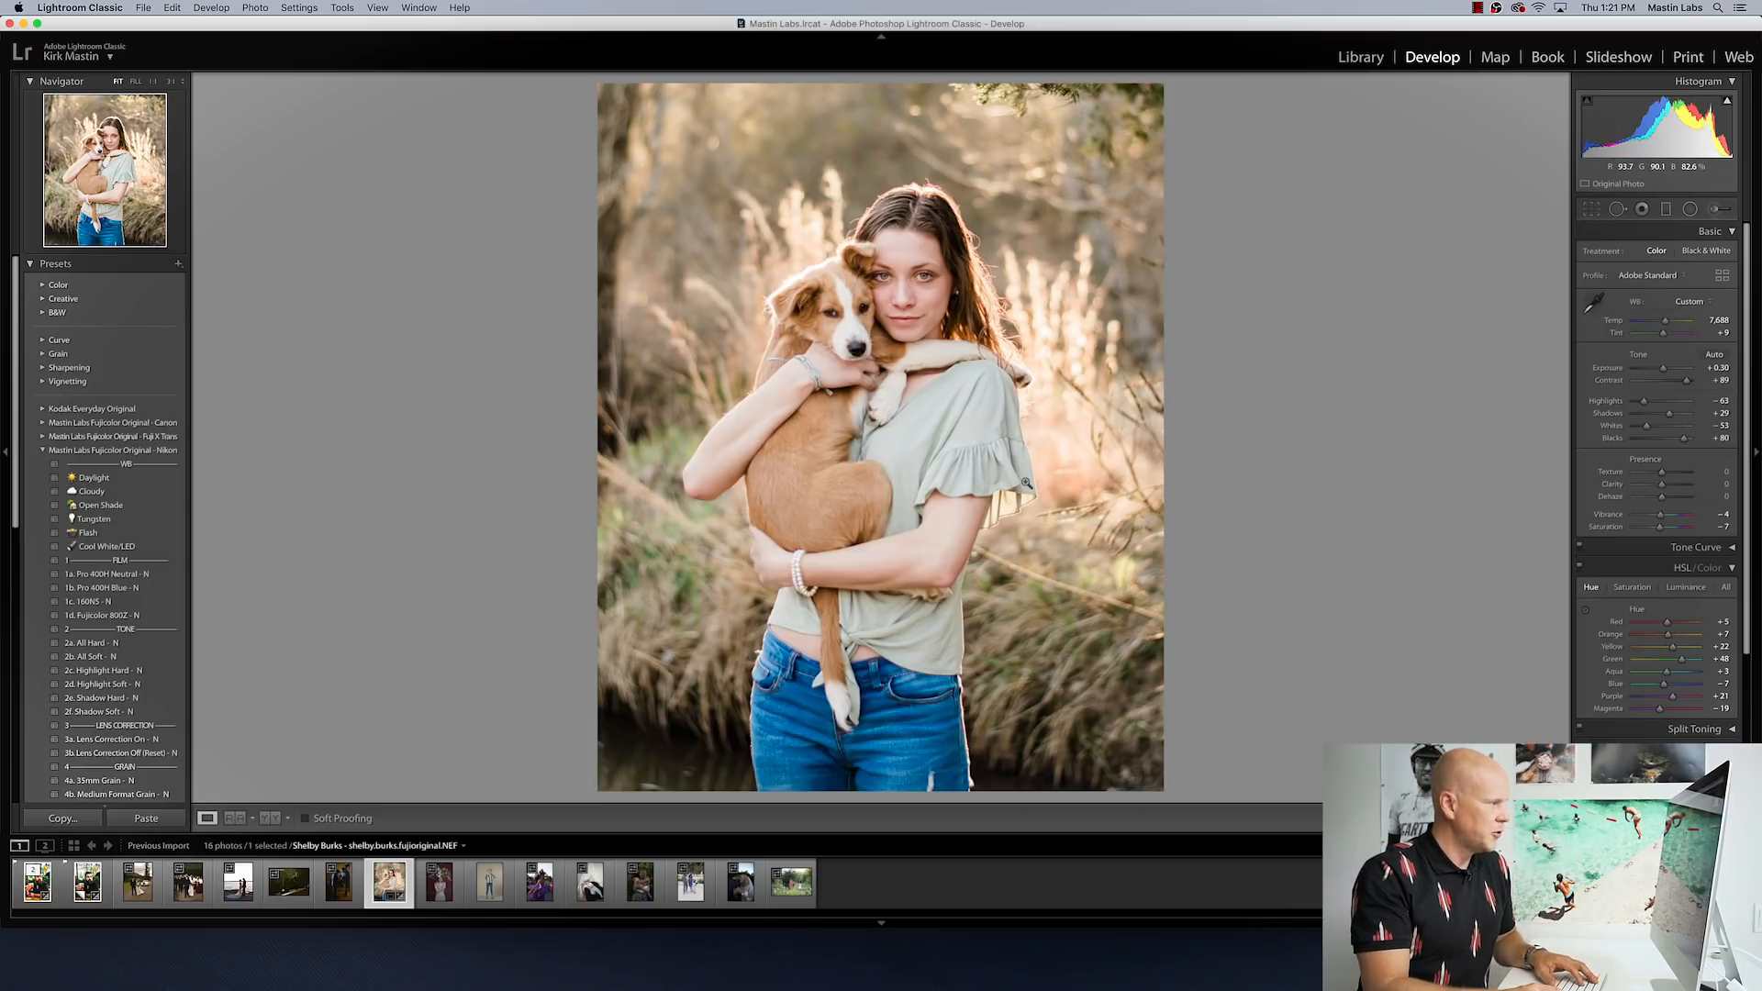
Step: Compare the puppy photo's before and after side by side, and inspect the woman's and dog's faces up close
{"action": "key", "text": "y"}
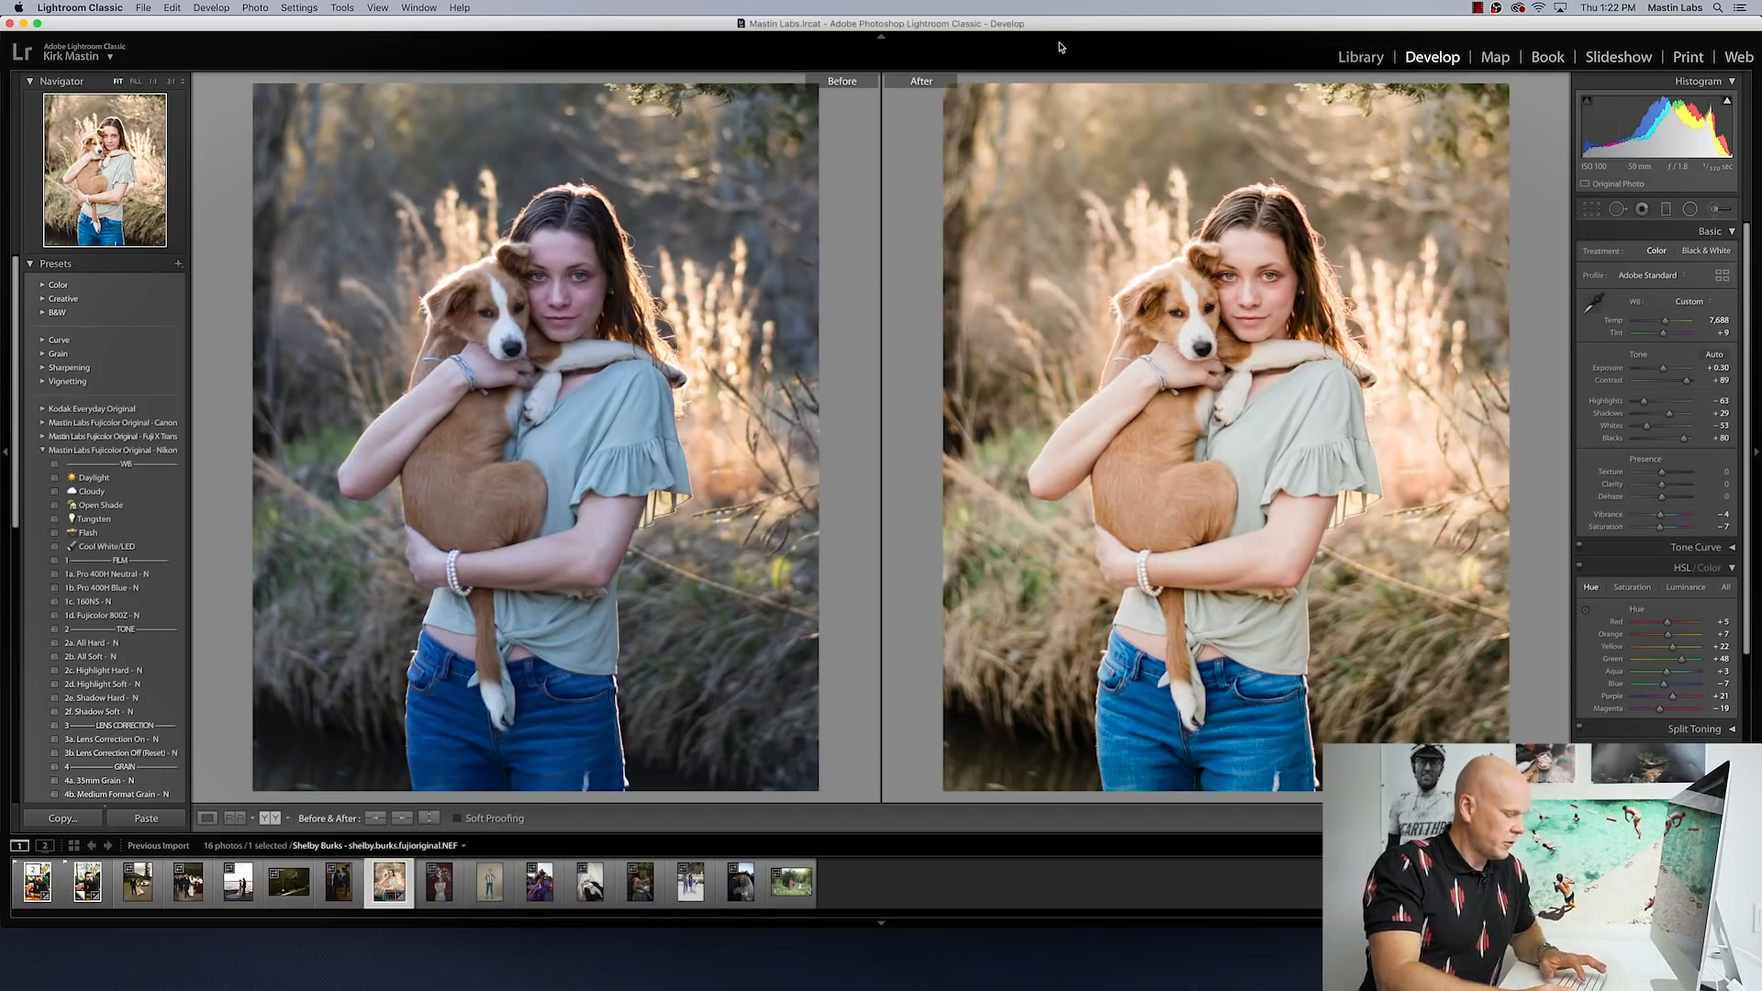
{"action": "key", "text": "y"}
{"action": "left_click", "coordinate": [936, 220]}
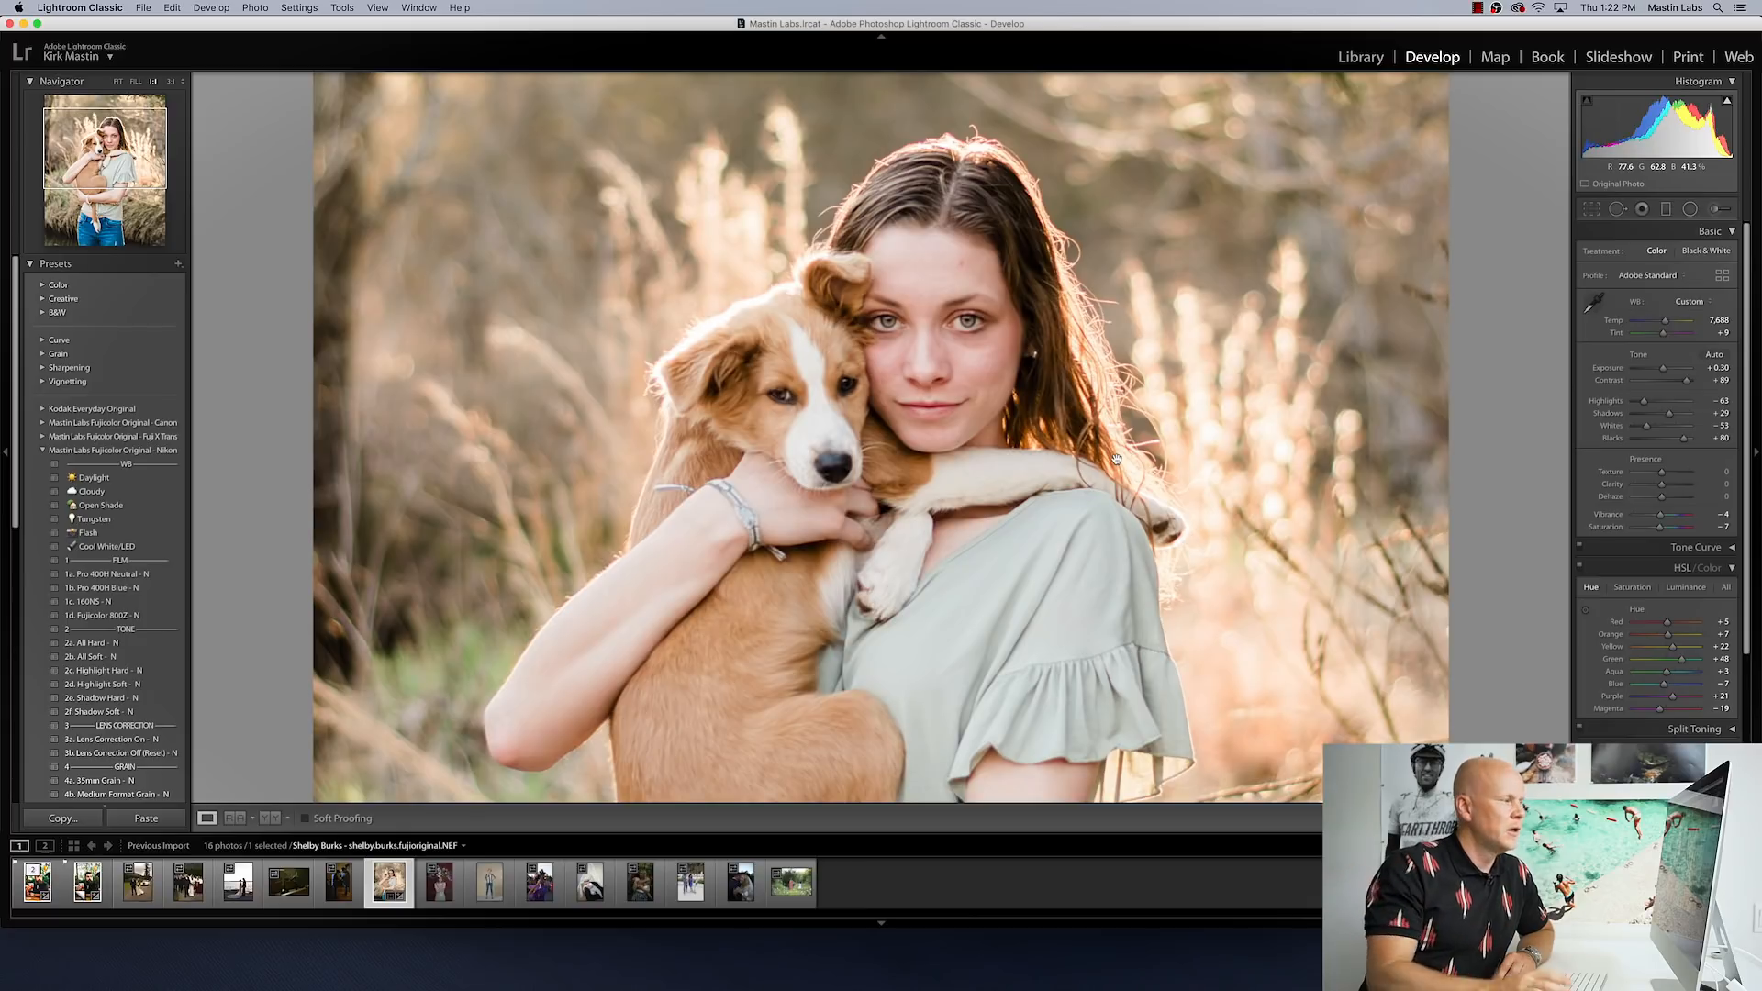
{"action": "left_click", "coordinate": [1250, 388]}
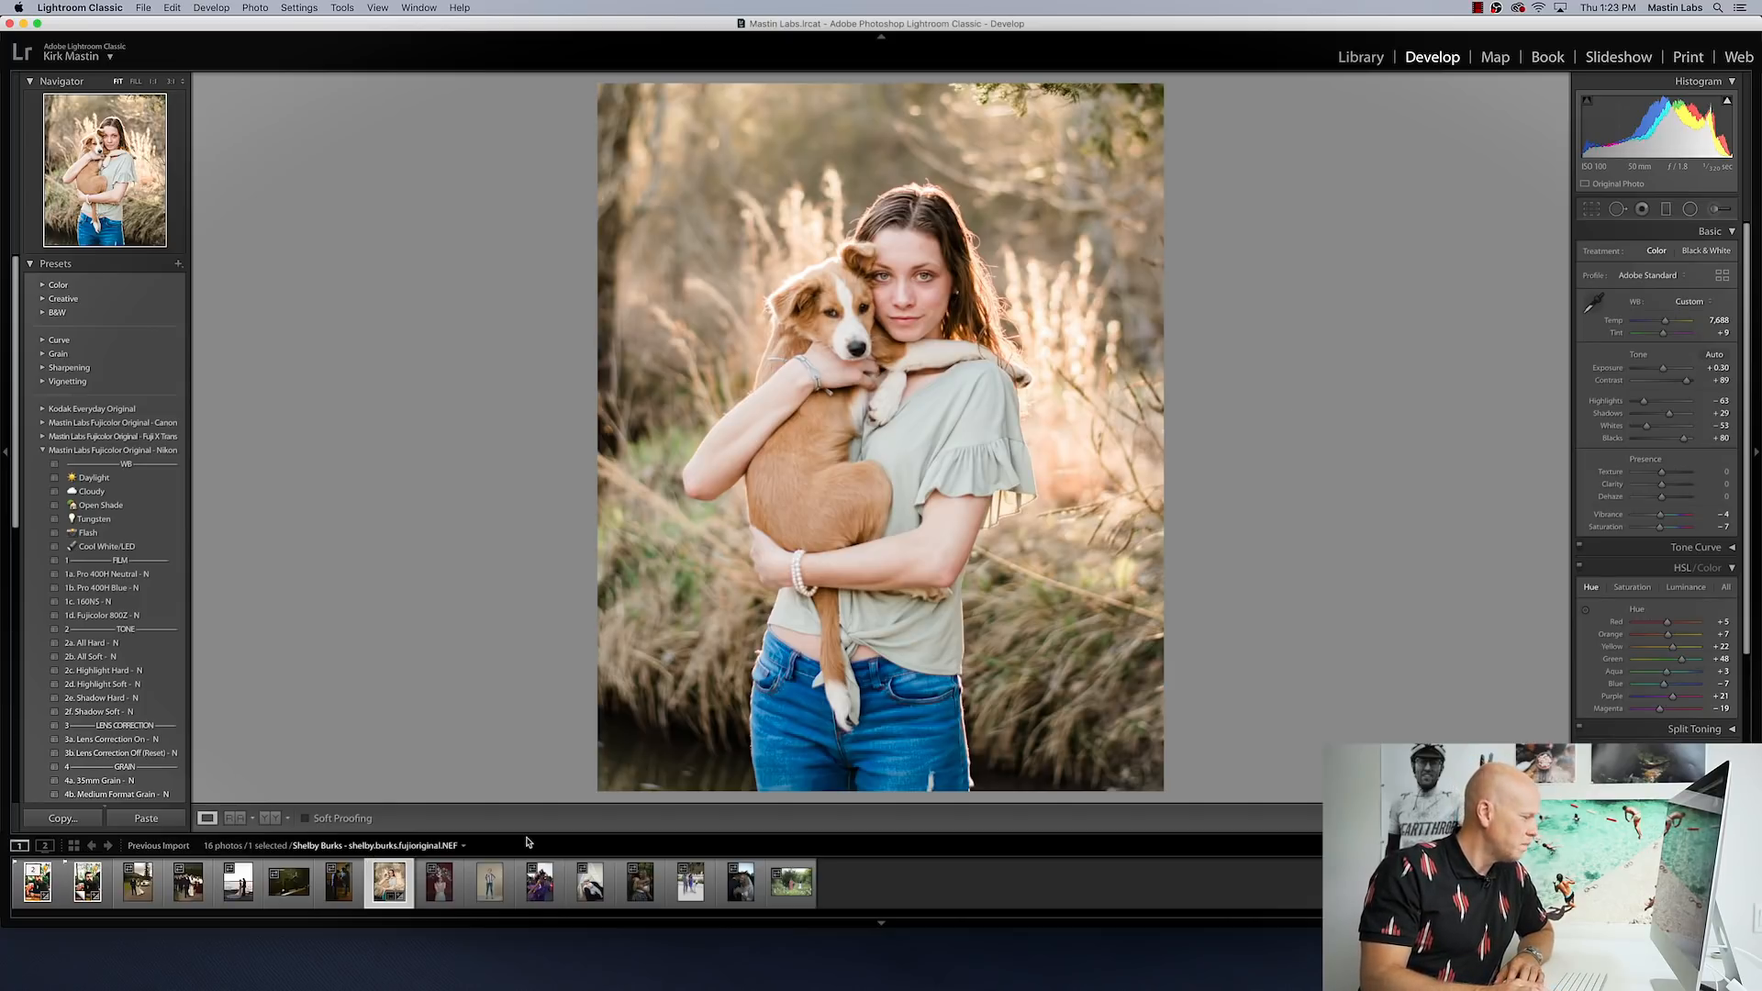
Step: Open the photo of the woman in the floral headdress and check its camera metadata in the Library, returning to Develop
{"action": "left_click", "coordinate": [449, 895]}
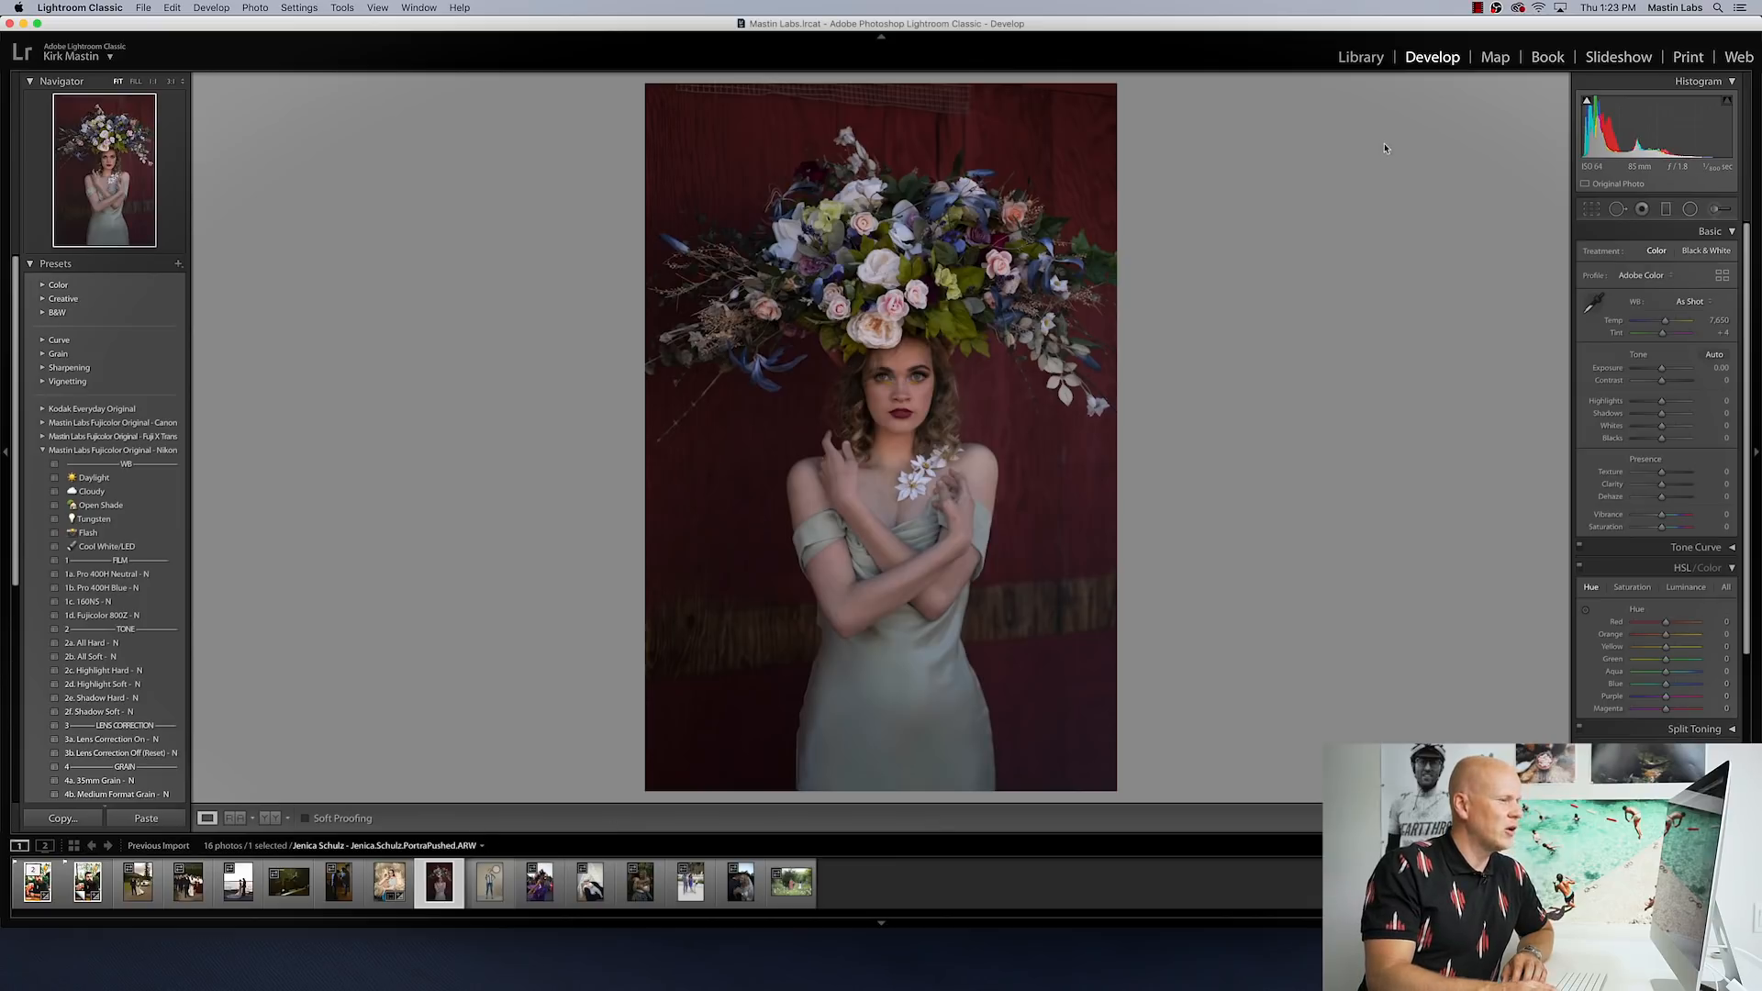
{"action": "left_click", "coordinate": [1359, 59]}
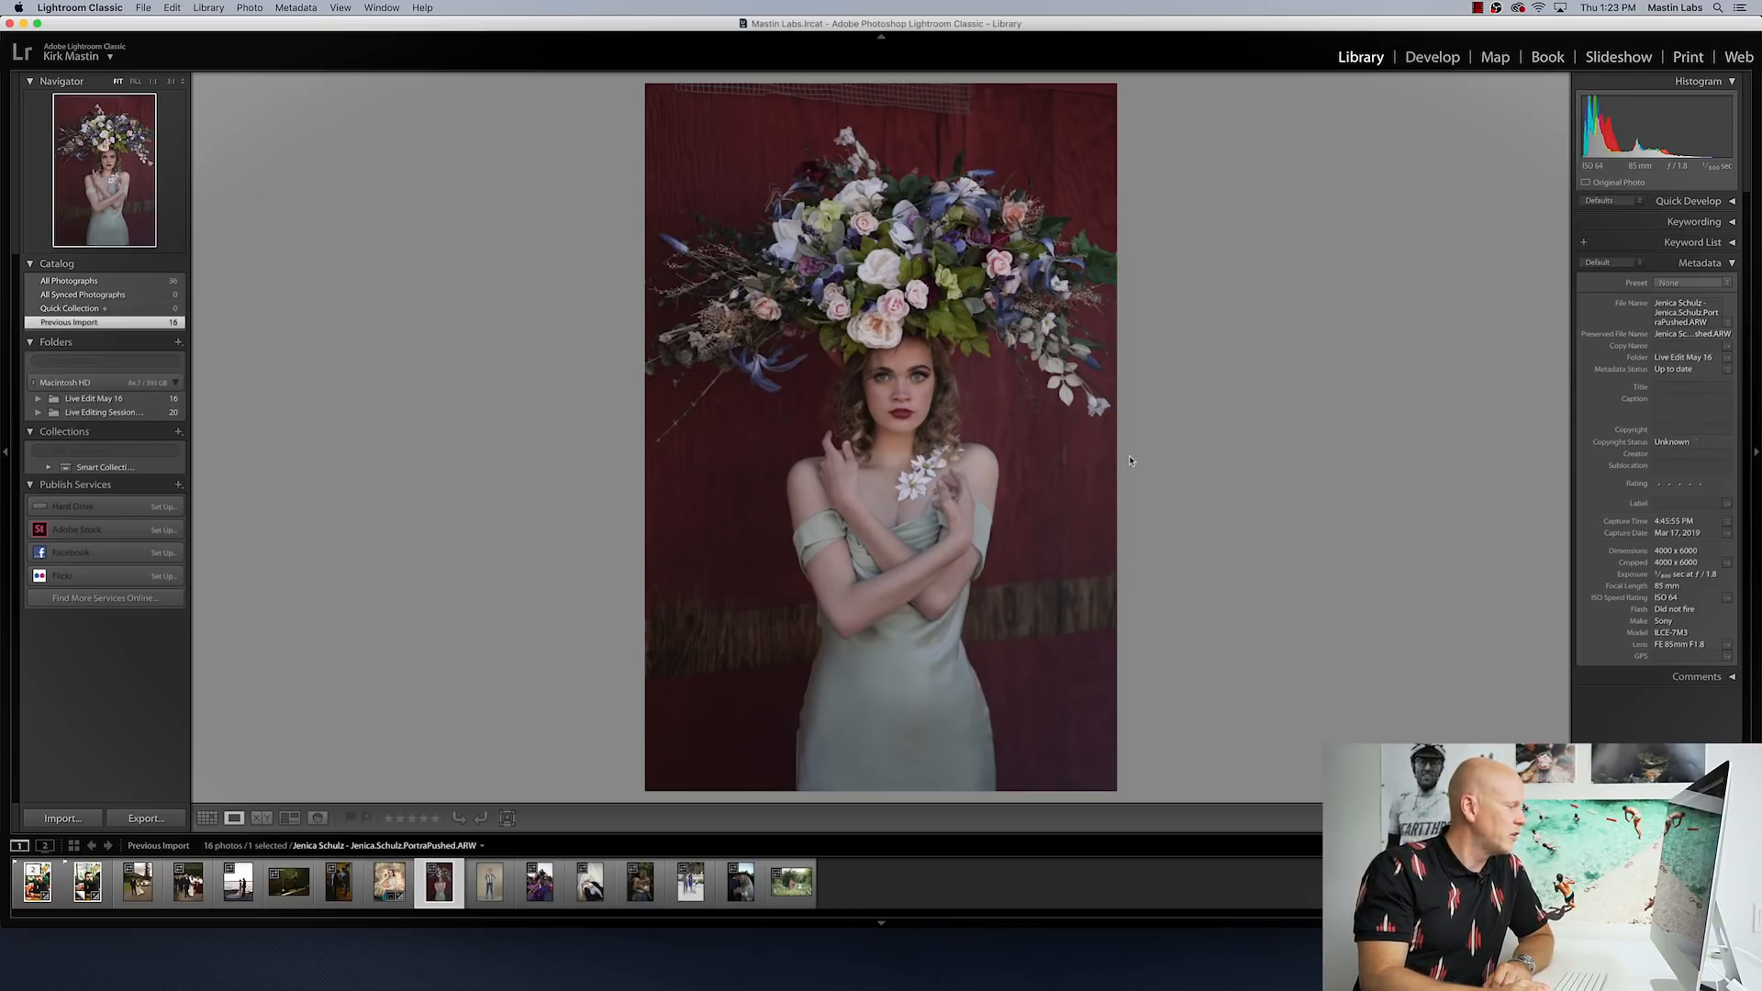
{"action": "left_click", "coordinate": [1420, 58]}
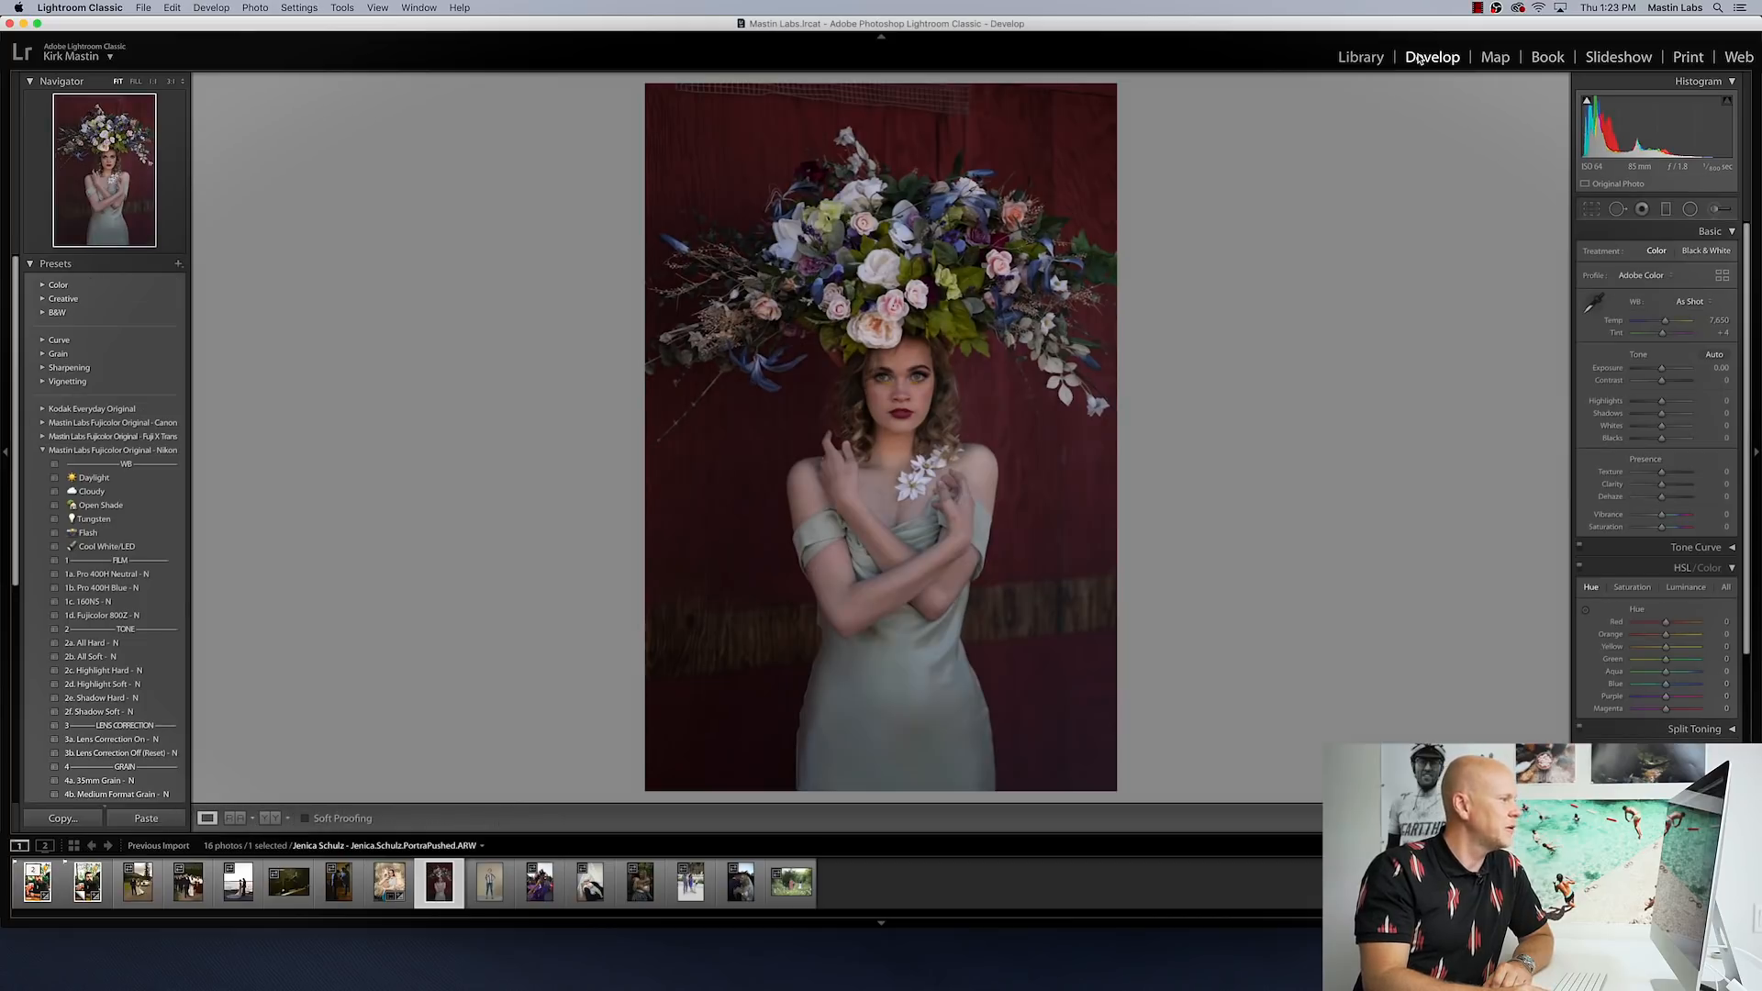
Step: Collapse the Mastin Labs Fujicolor Original - Nikon presets and expand the Mastin Labs Portra Pushed - Sony group to show its film presets
{"action": "left_click", "coordinate": [42, 450]}
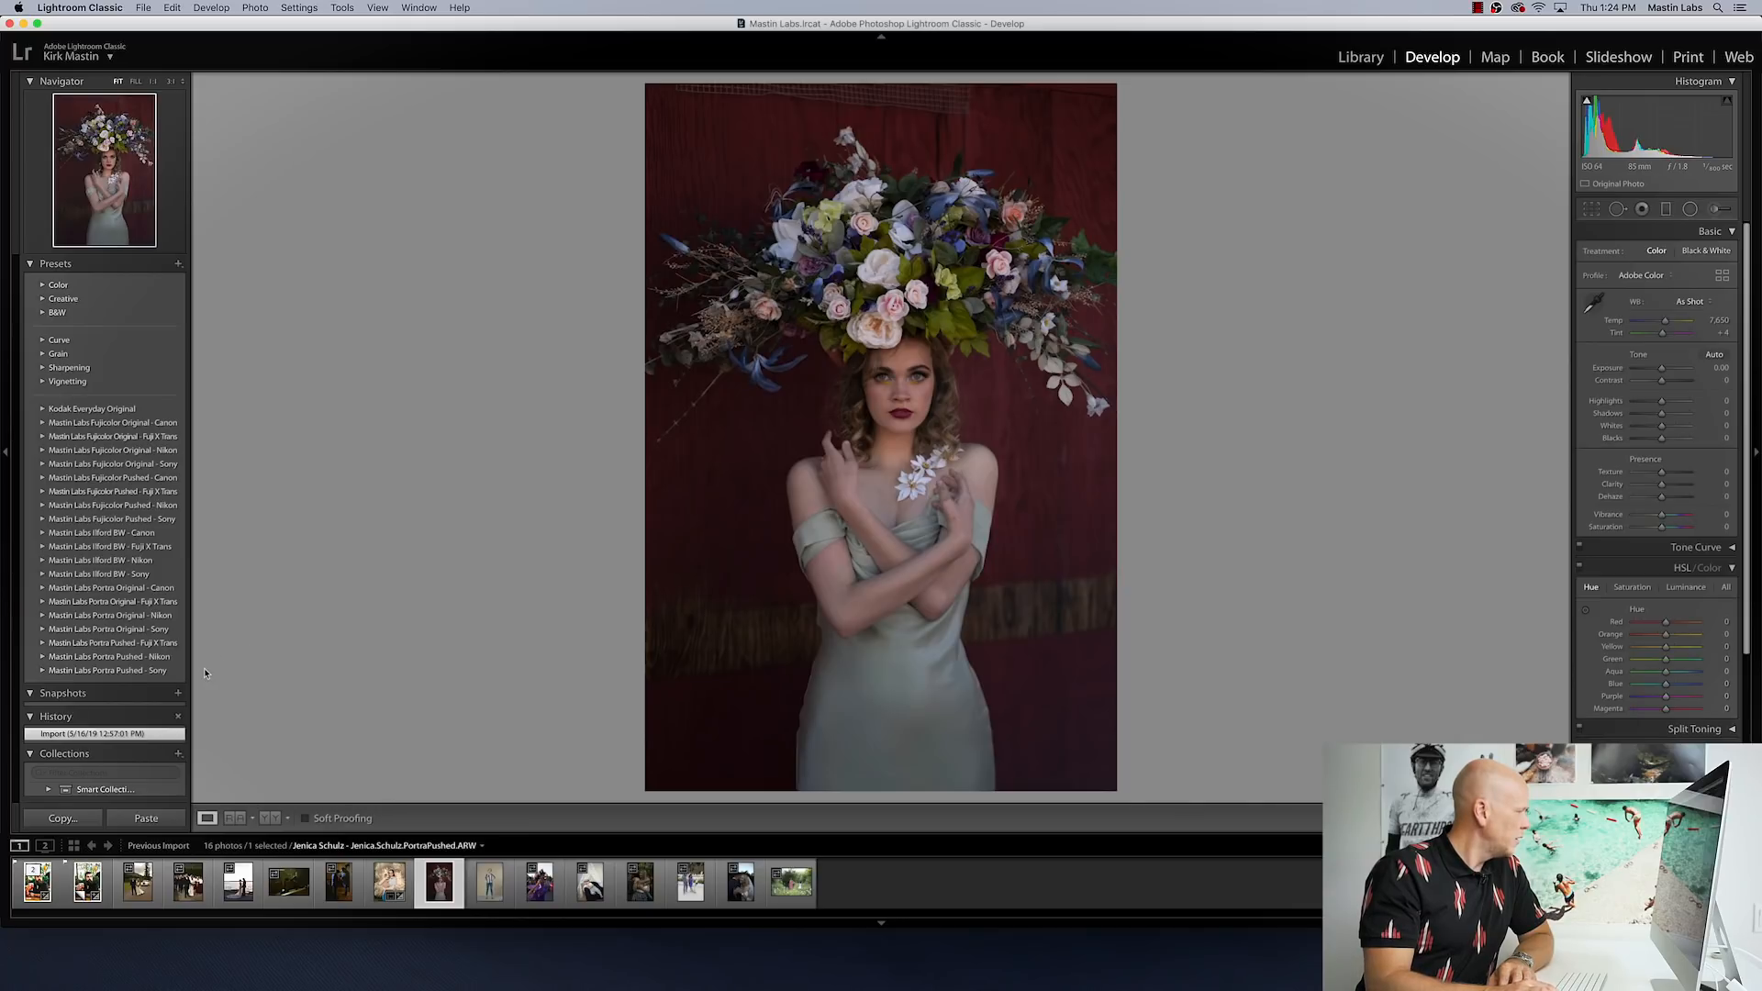
{"action": "left_click", "coordinate": [40, 672]}
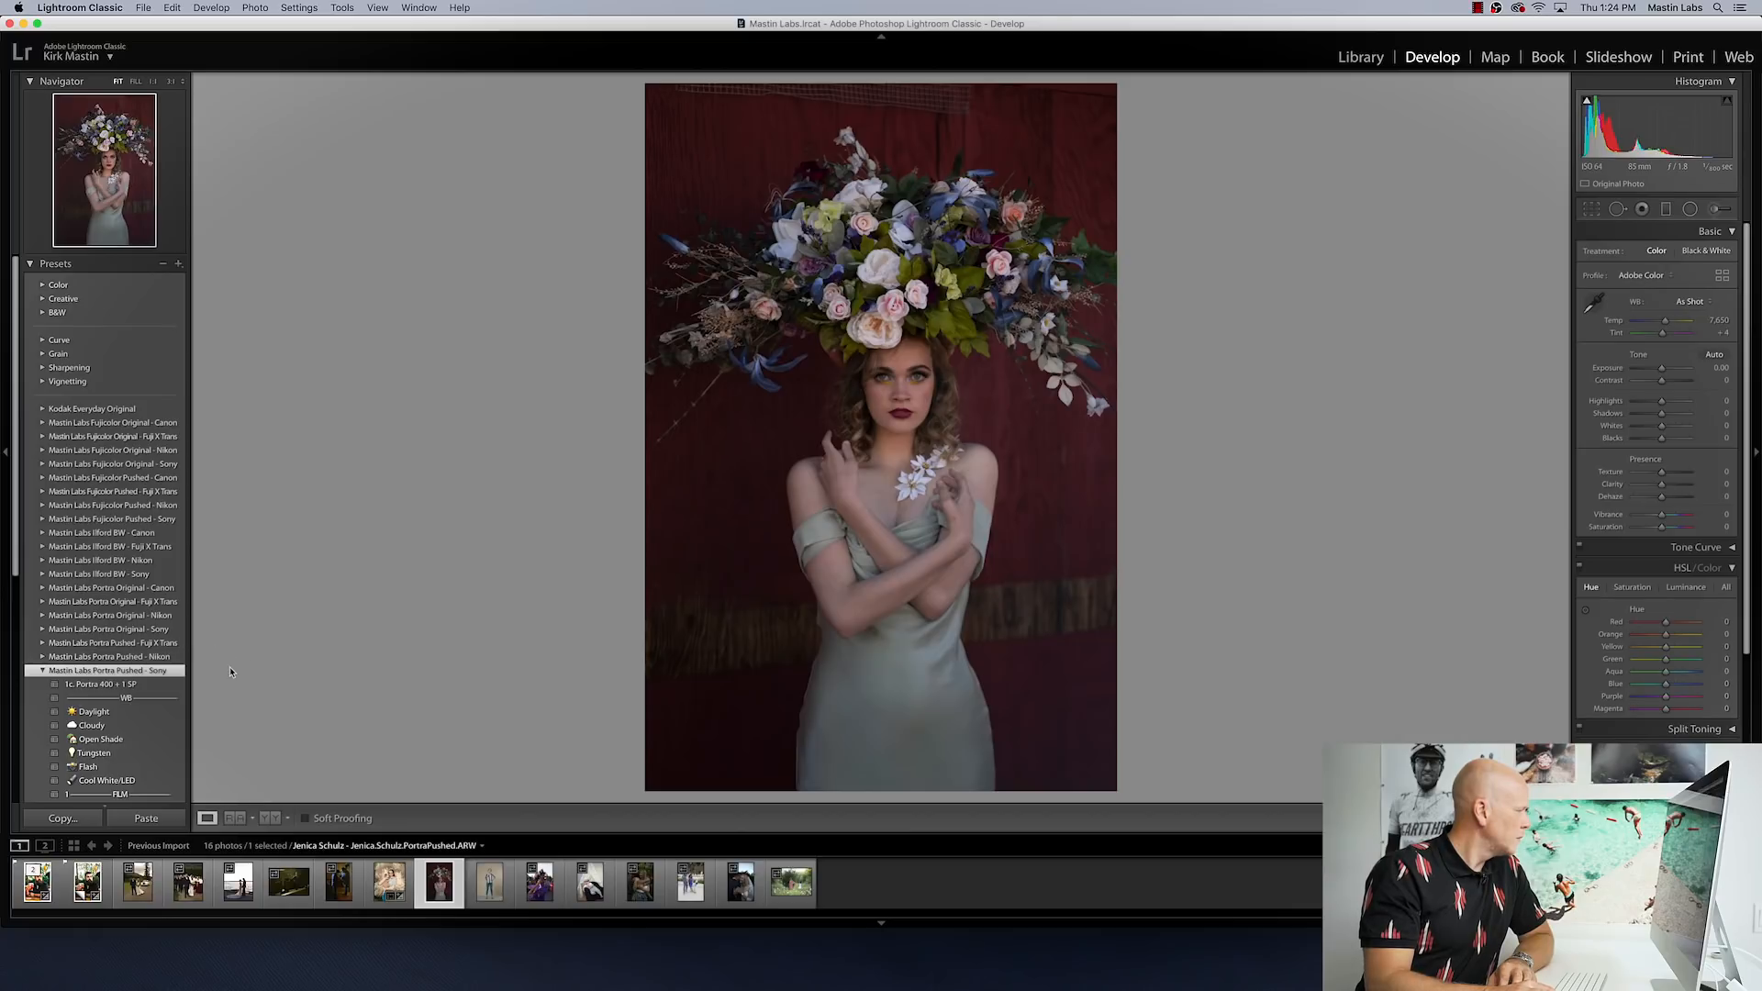
{"action": "scroll", "coordinate": [156, 657], "scroll_direction": "down", "scroll_amount": 5}
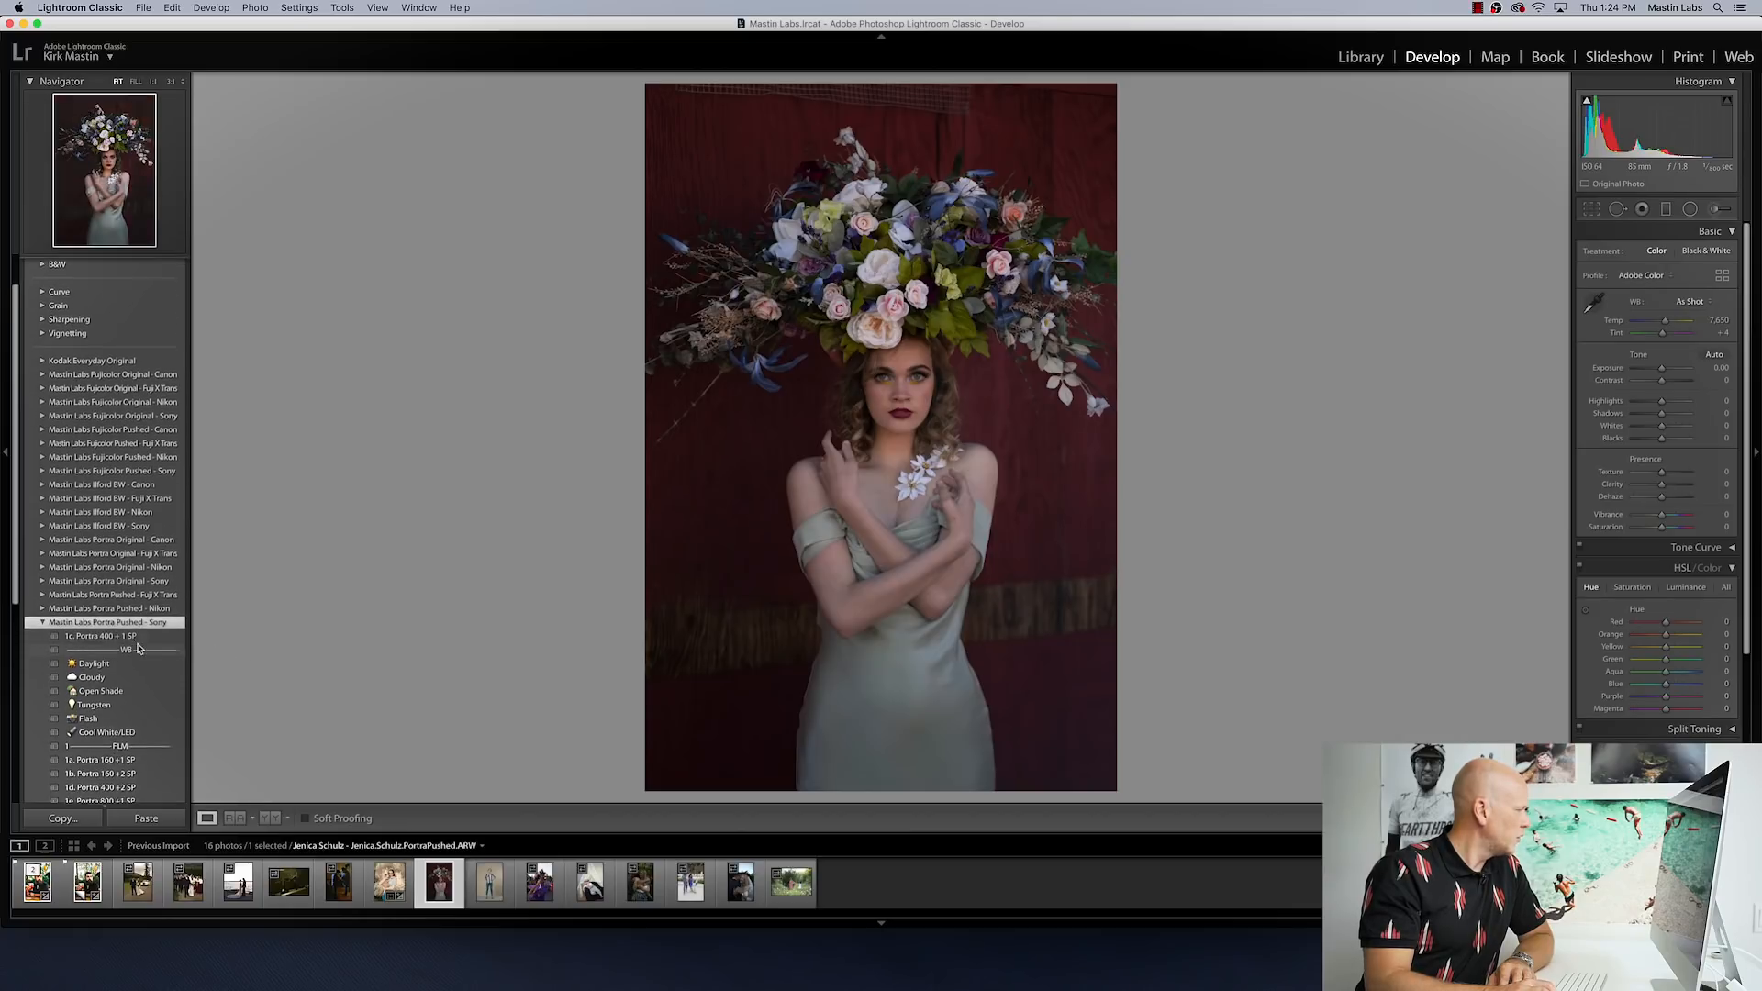
{"action": "scroll", "coordinate": [139, 652], "scroll_direction": "down", "scroll_amount": 7}
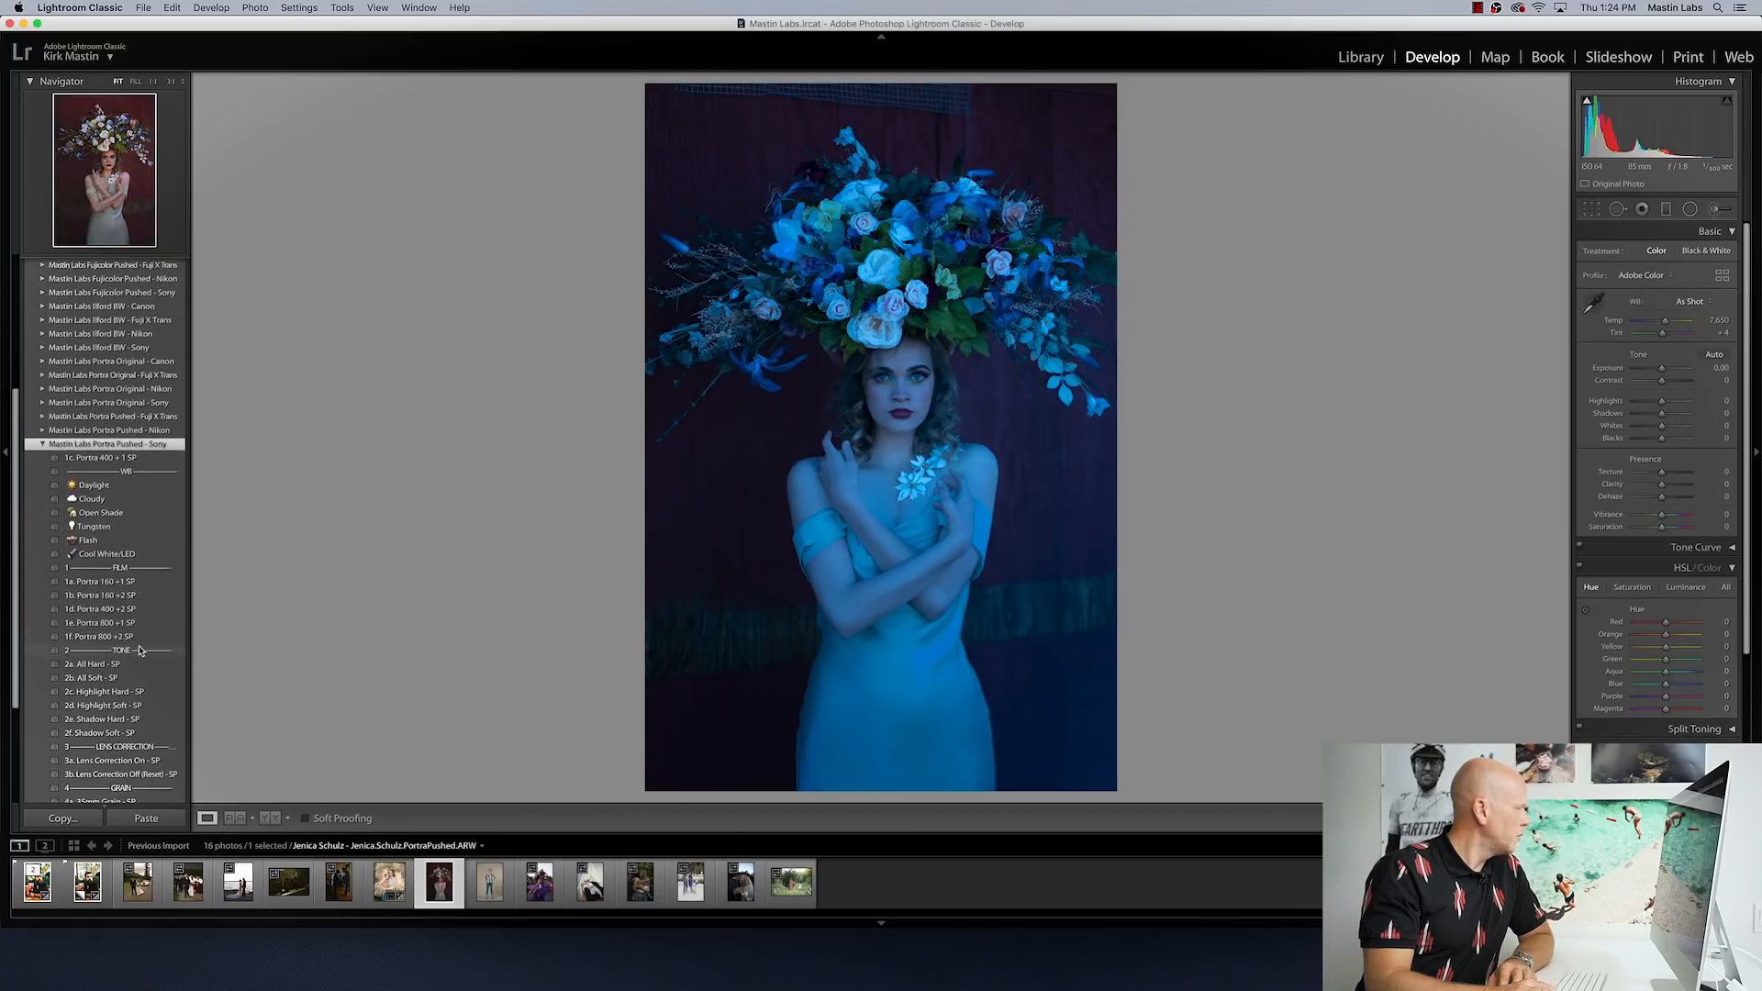
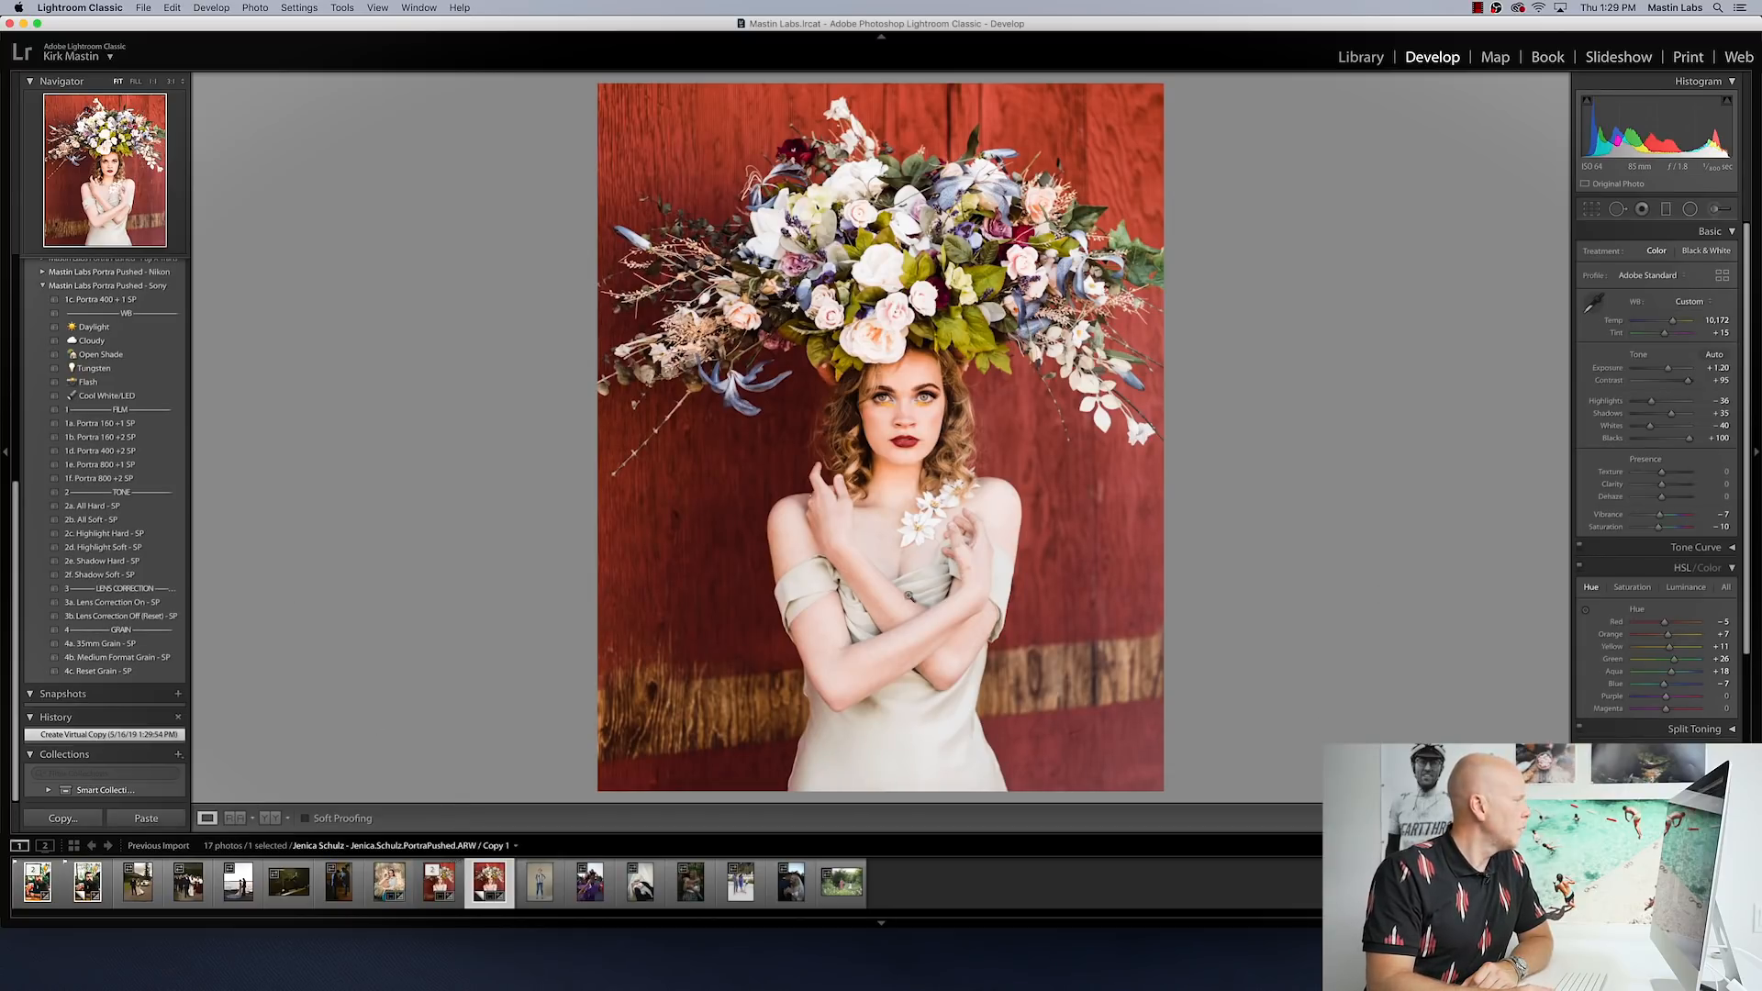
Step: Apply the 1d. Portra 400 +2 SP preset to the floral-headdress virtual copy and compare it with the original version side by side and up close
{"action": "left_click", "coordinate": [137, 451]}
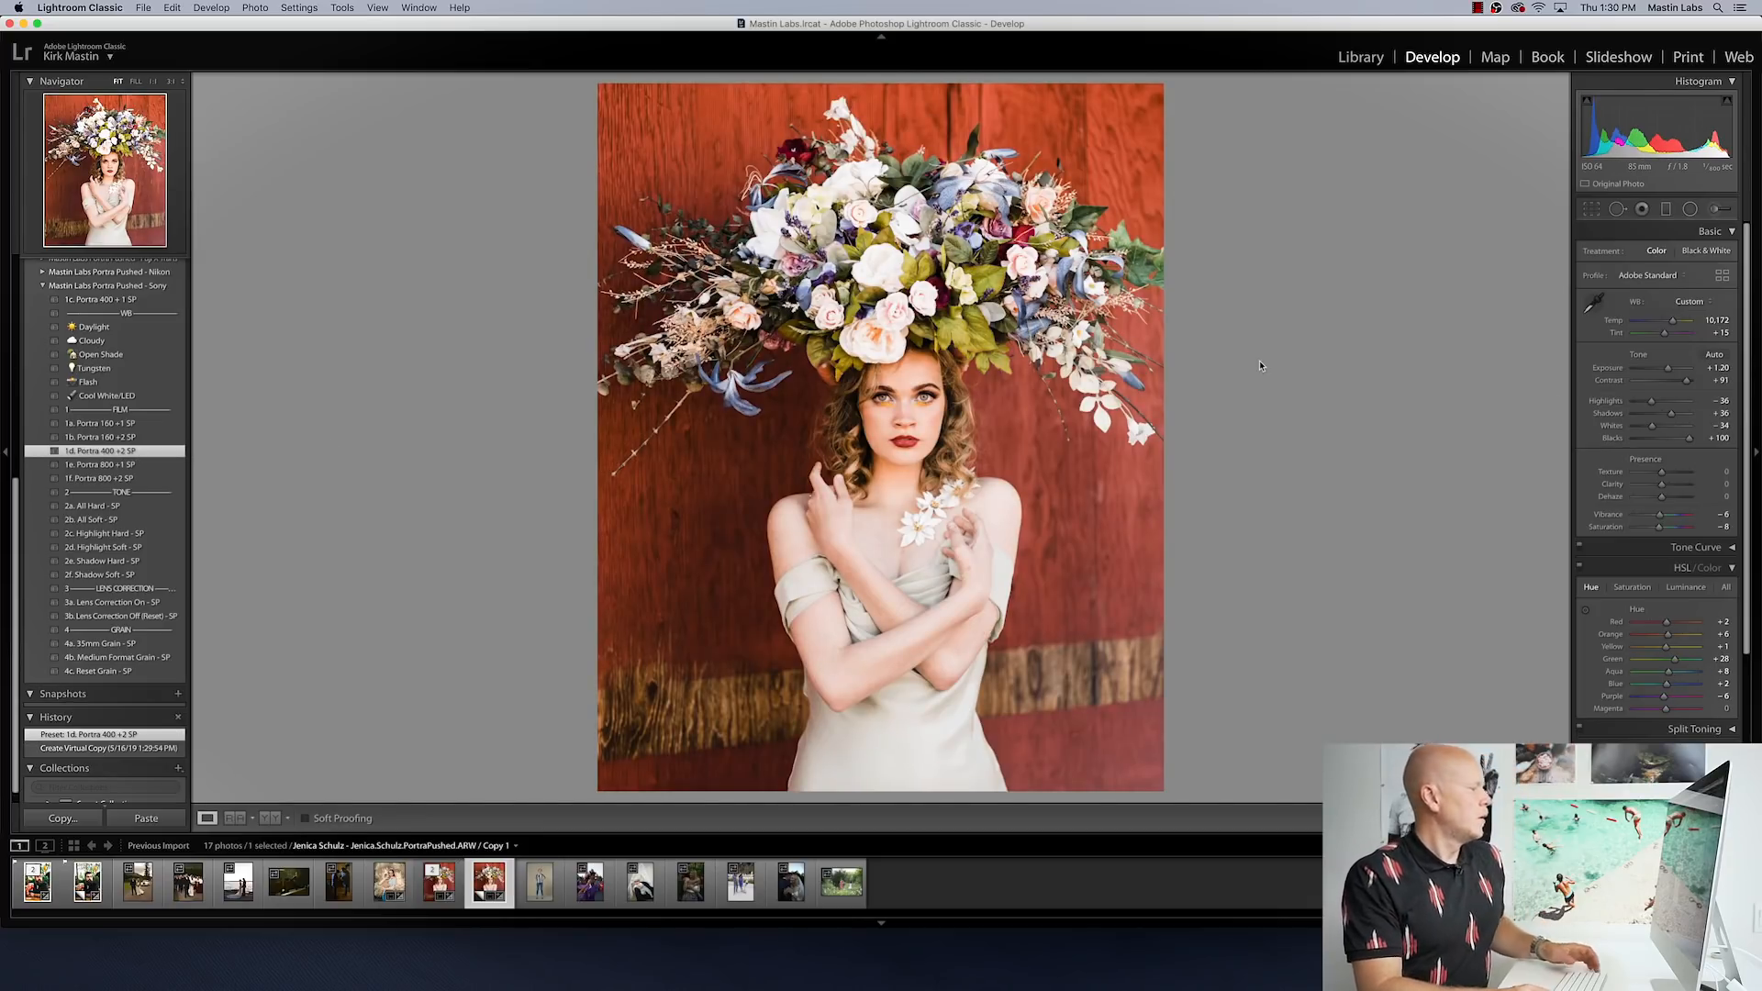
{"action": "left_click", "coordinate": [449, 890], "text": "super"}
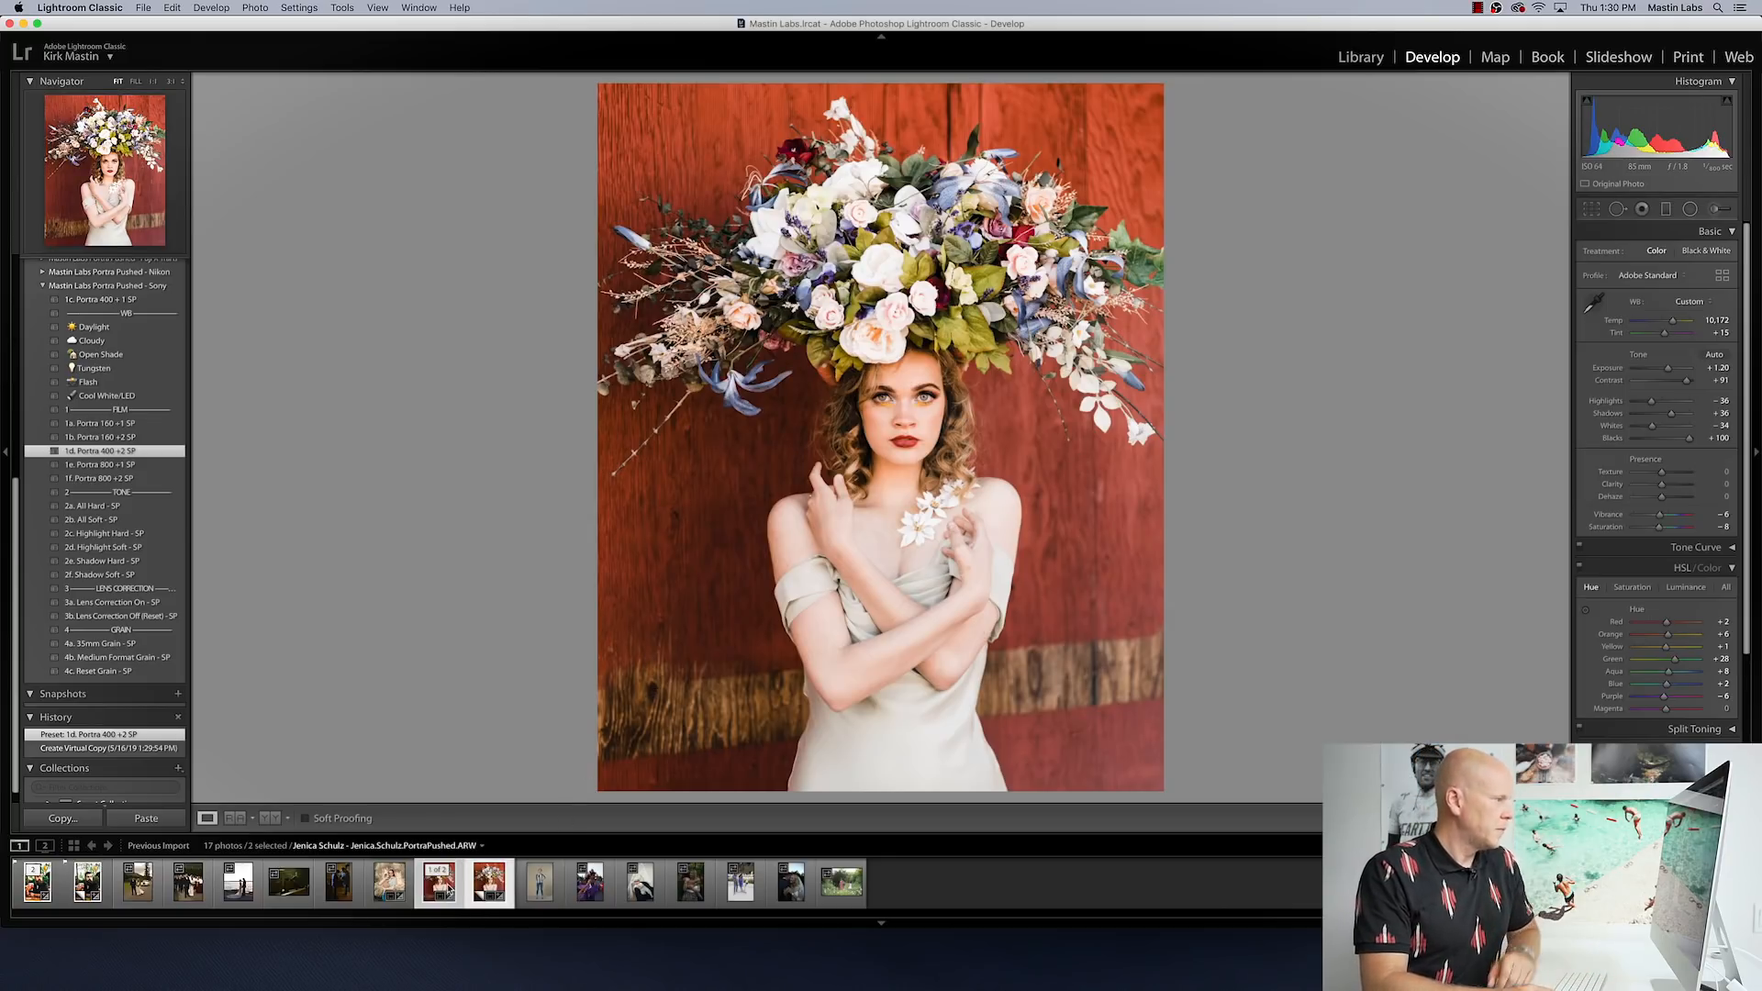
{"action": "key", "text": "y"}
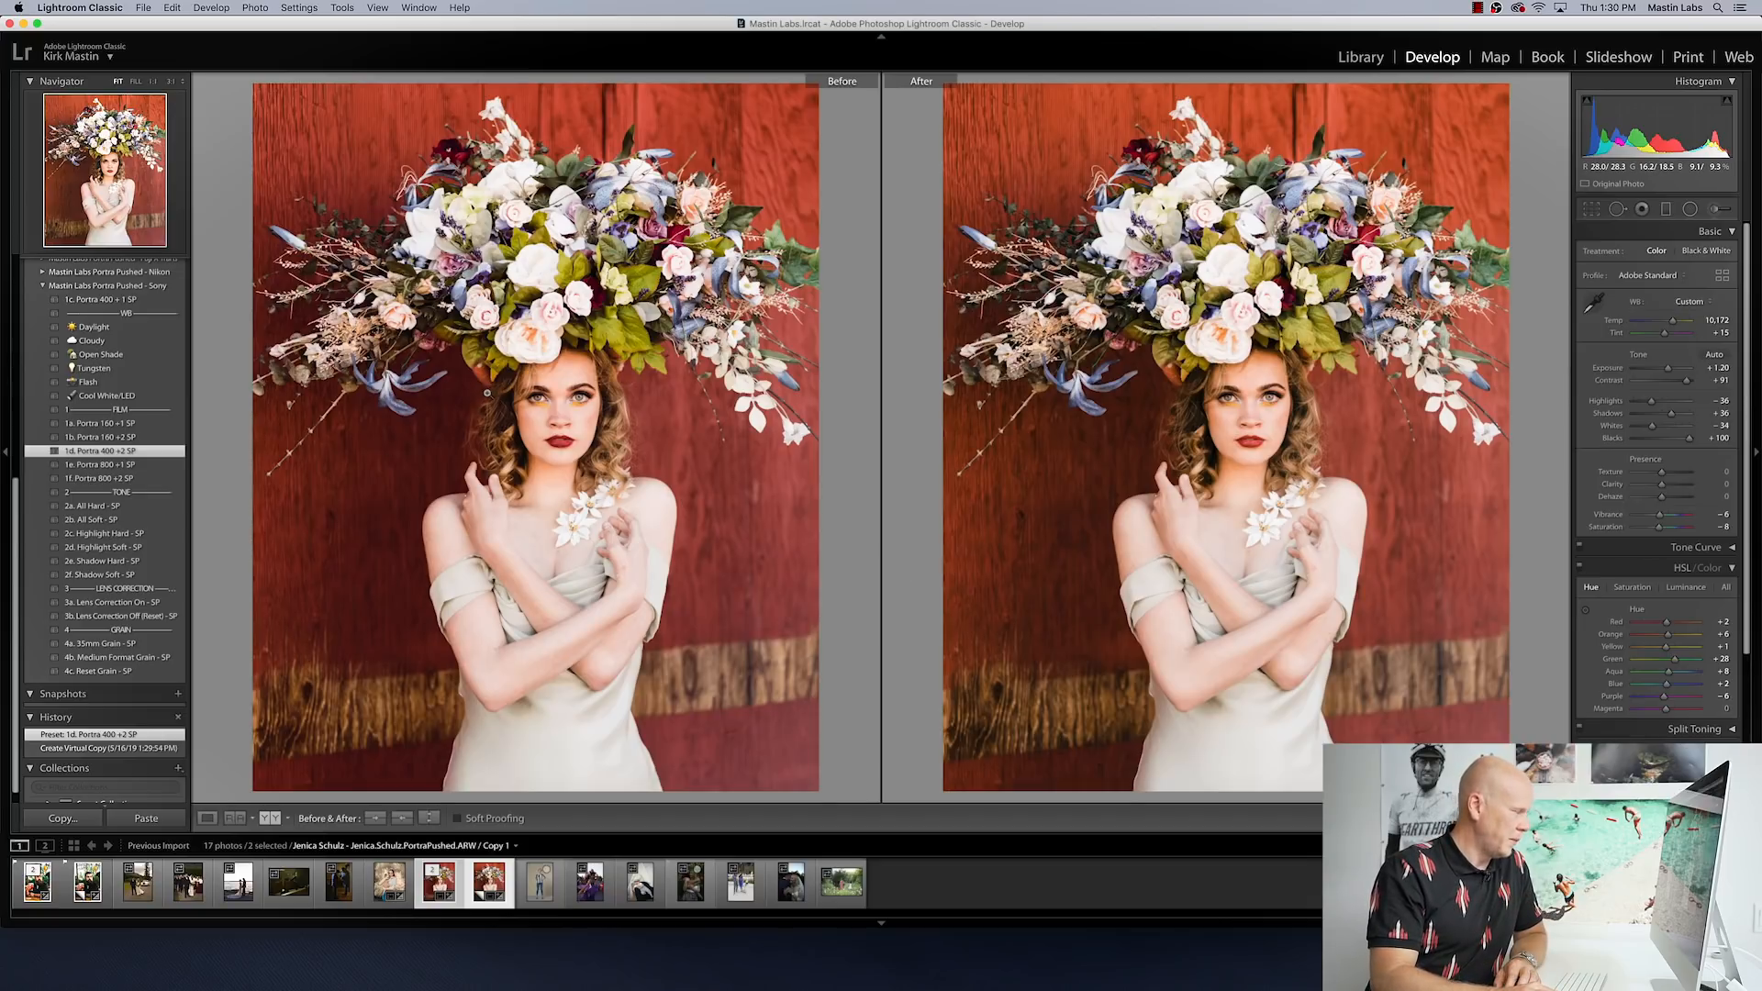
{"action": "left_click", "coordinate": [461, 385]}
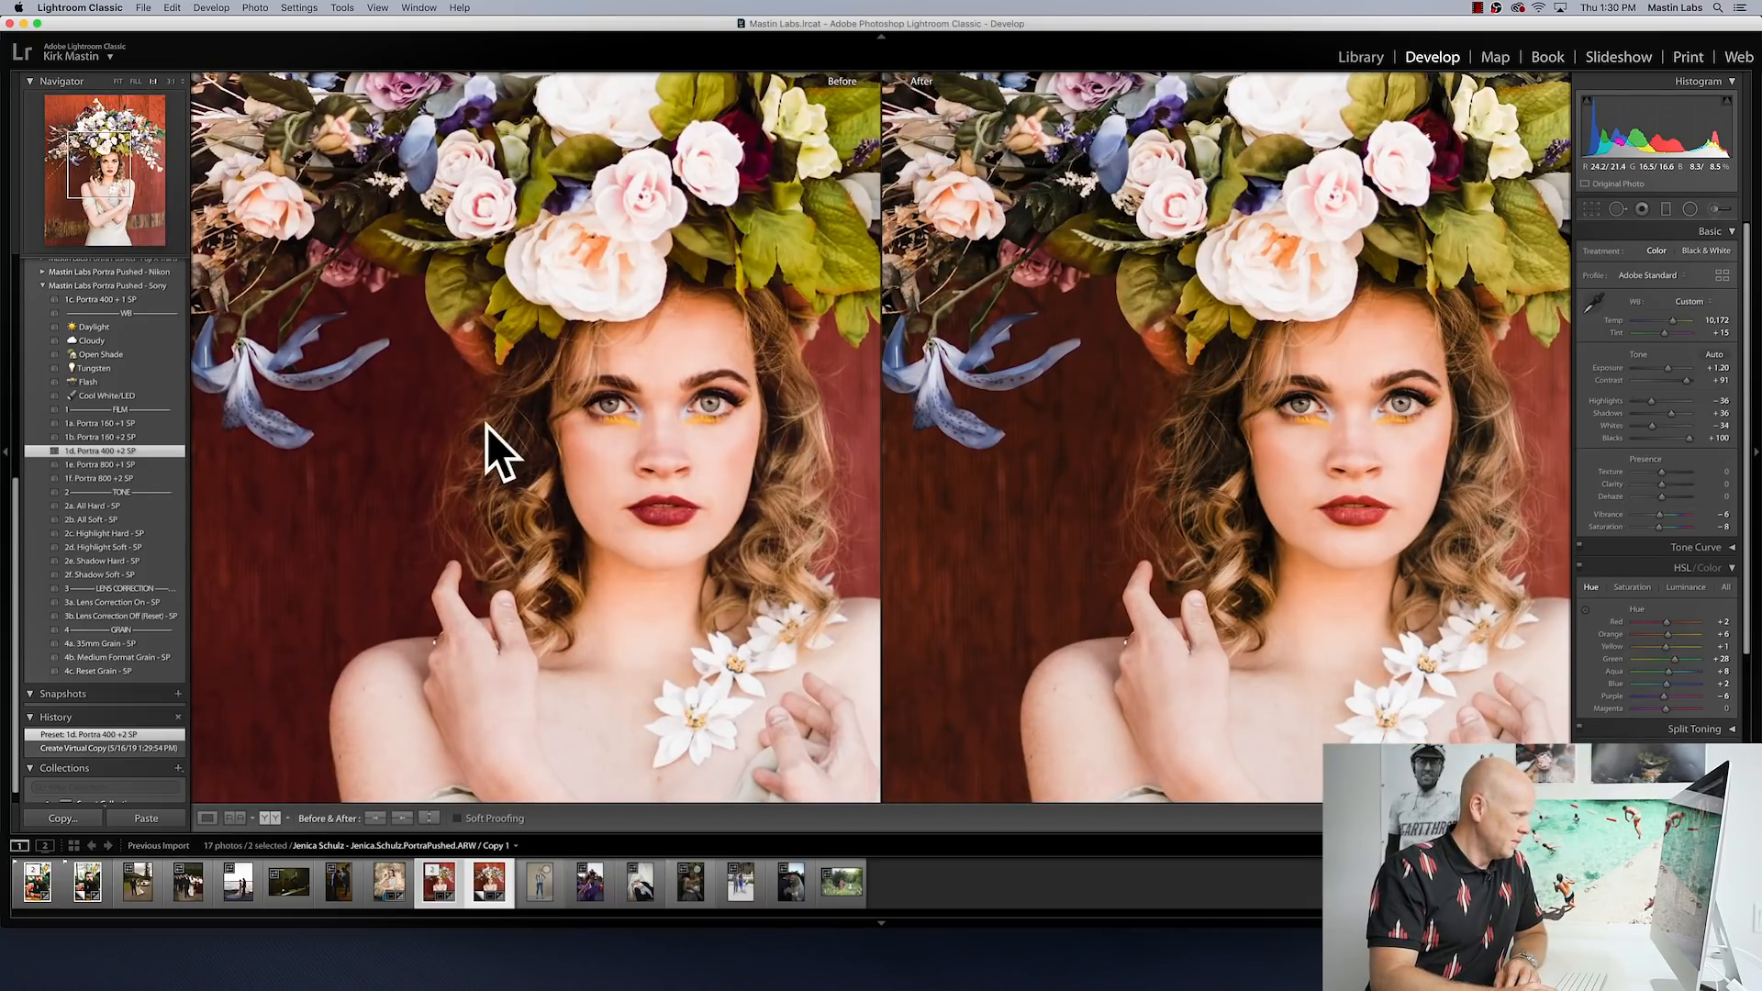
{"action": "left_click", "coordinate": [453, 372]}
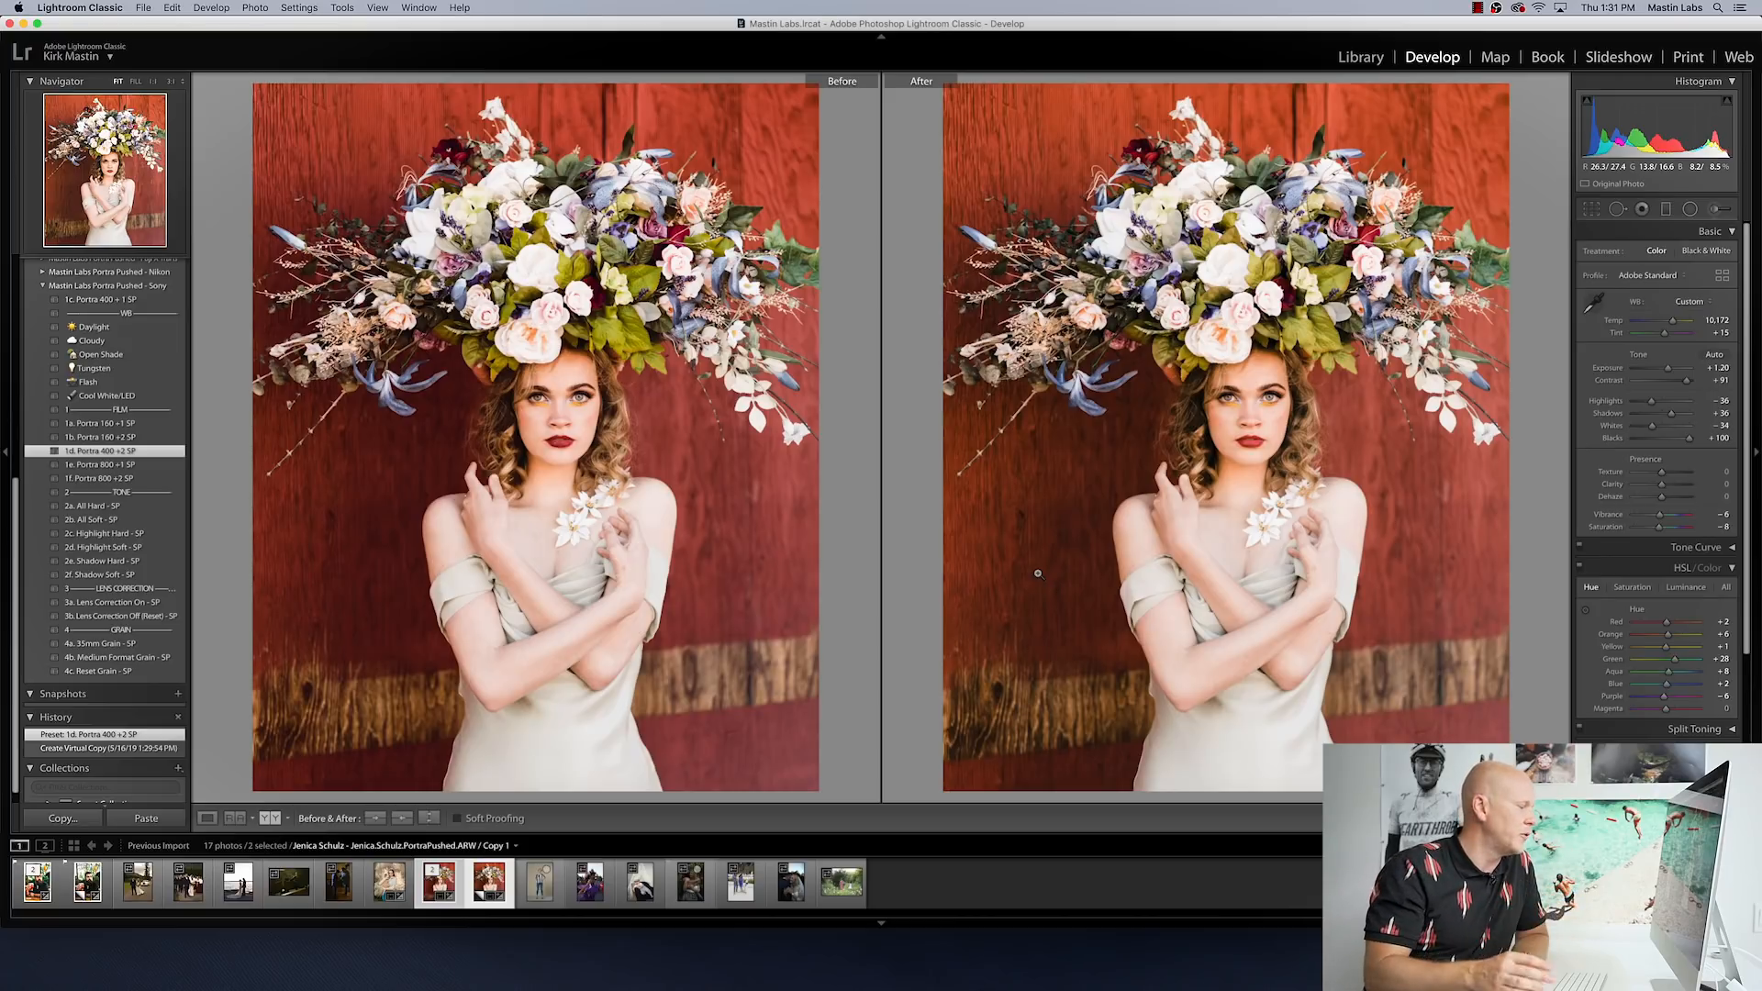
Step: Open the photo of the family of four on the sand in single-image view
{"action": "left_click", "coordinate": [739, 885]}
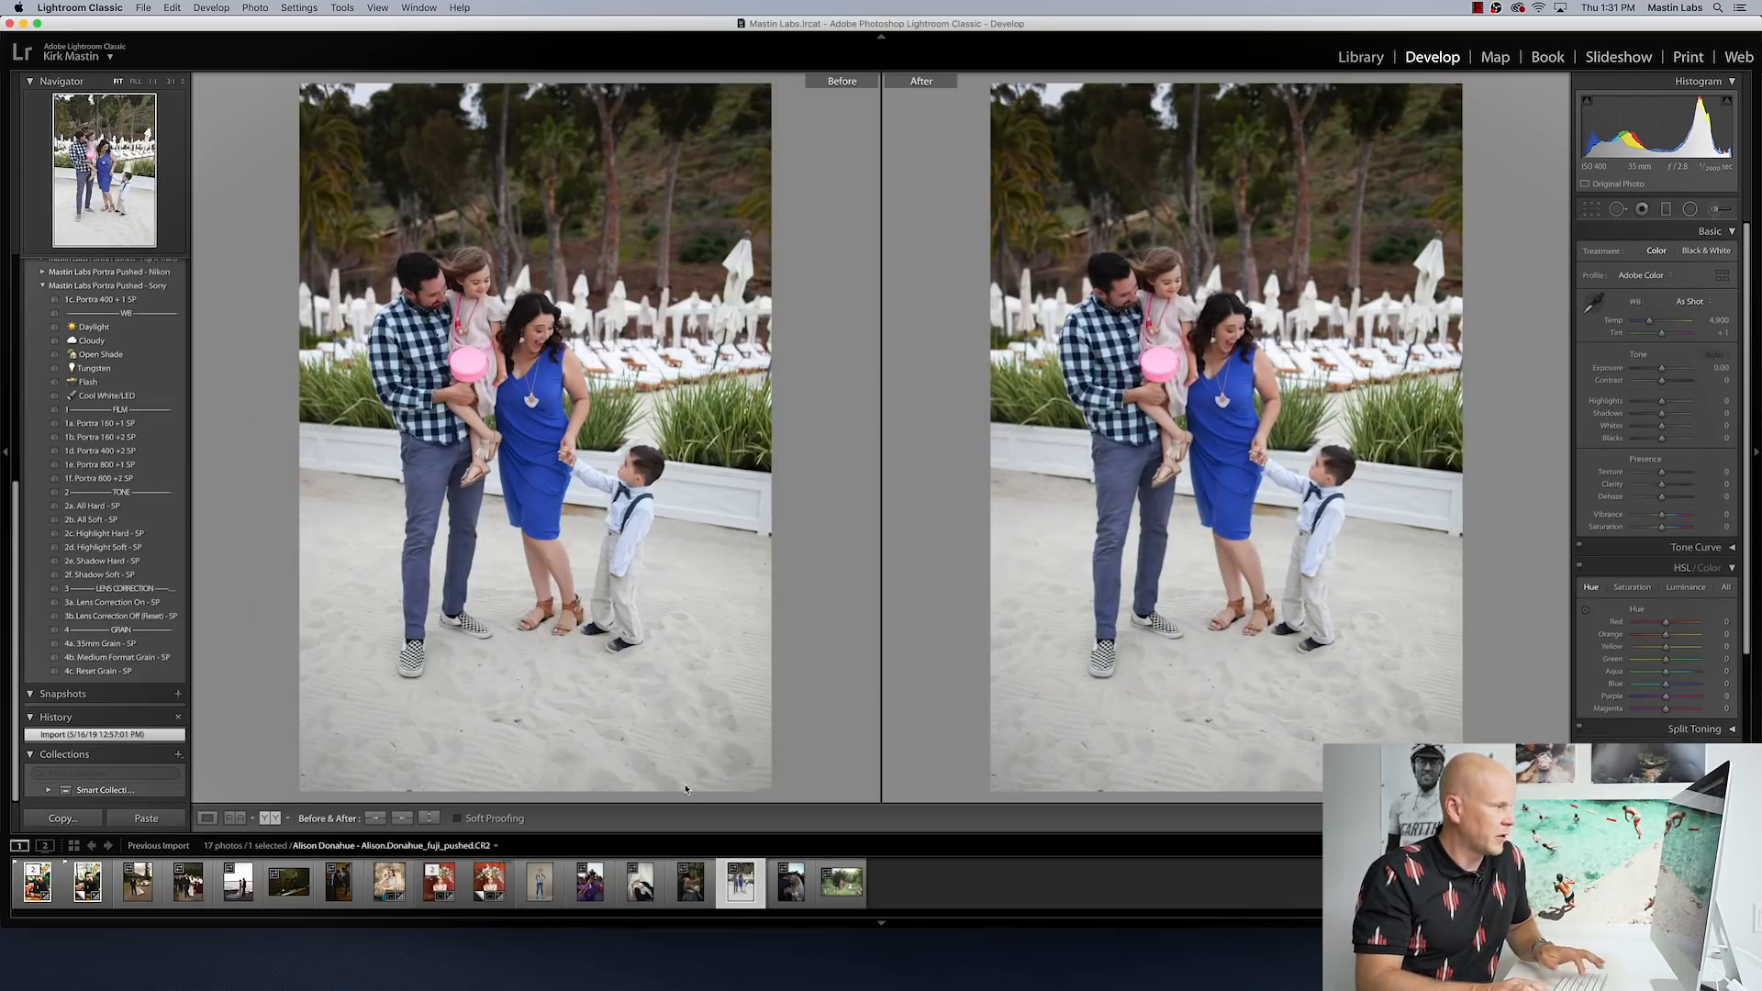
{"action": "key", "text": "y"}
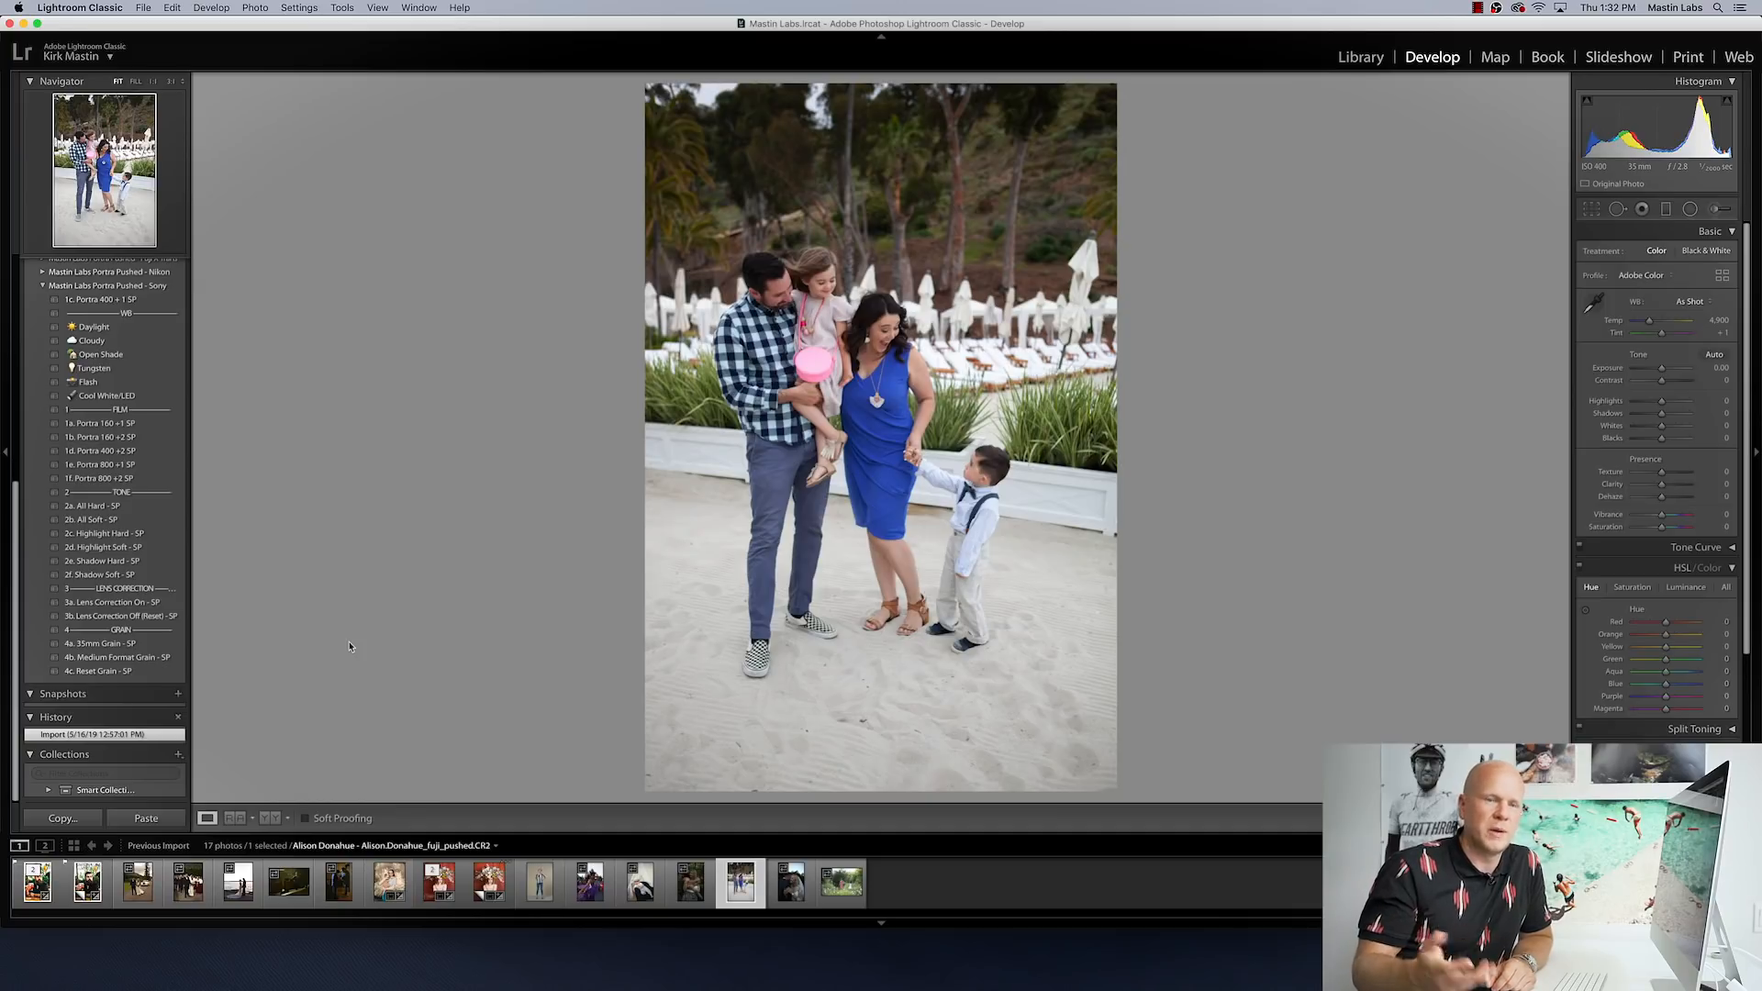
{"action": "key", "text": "Right"}
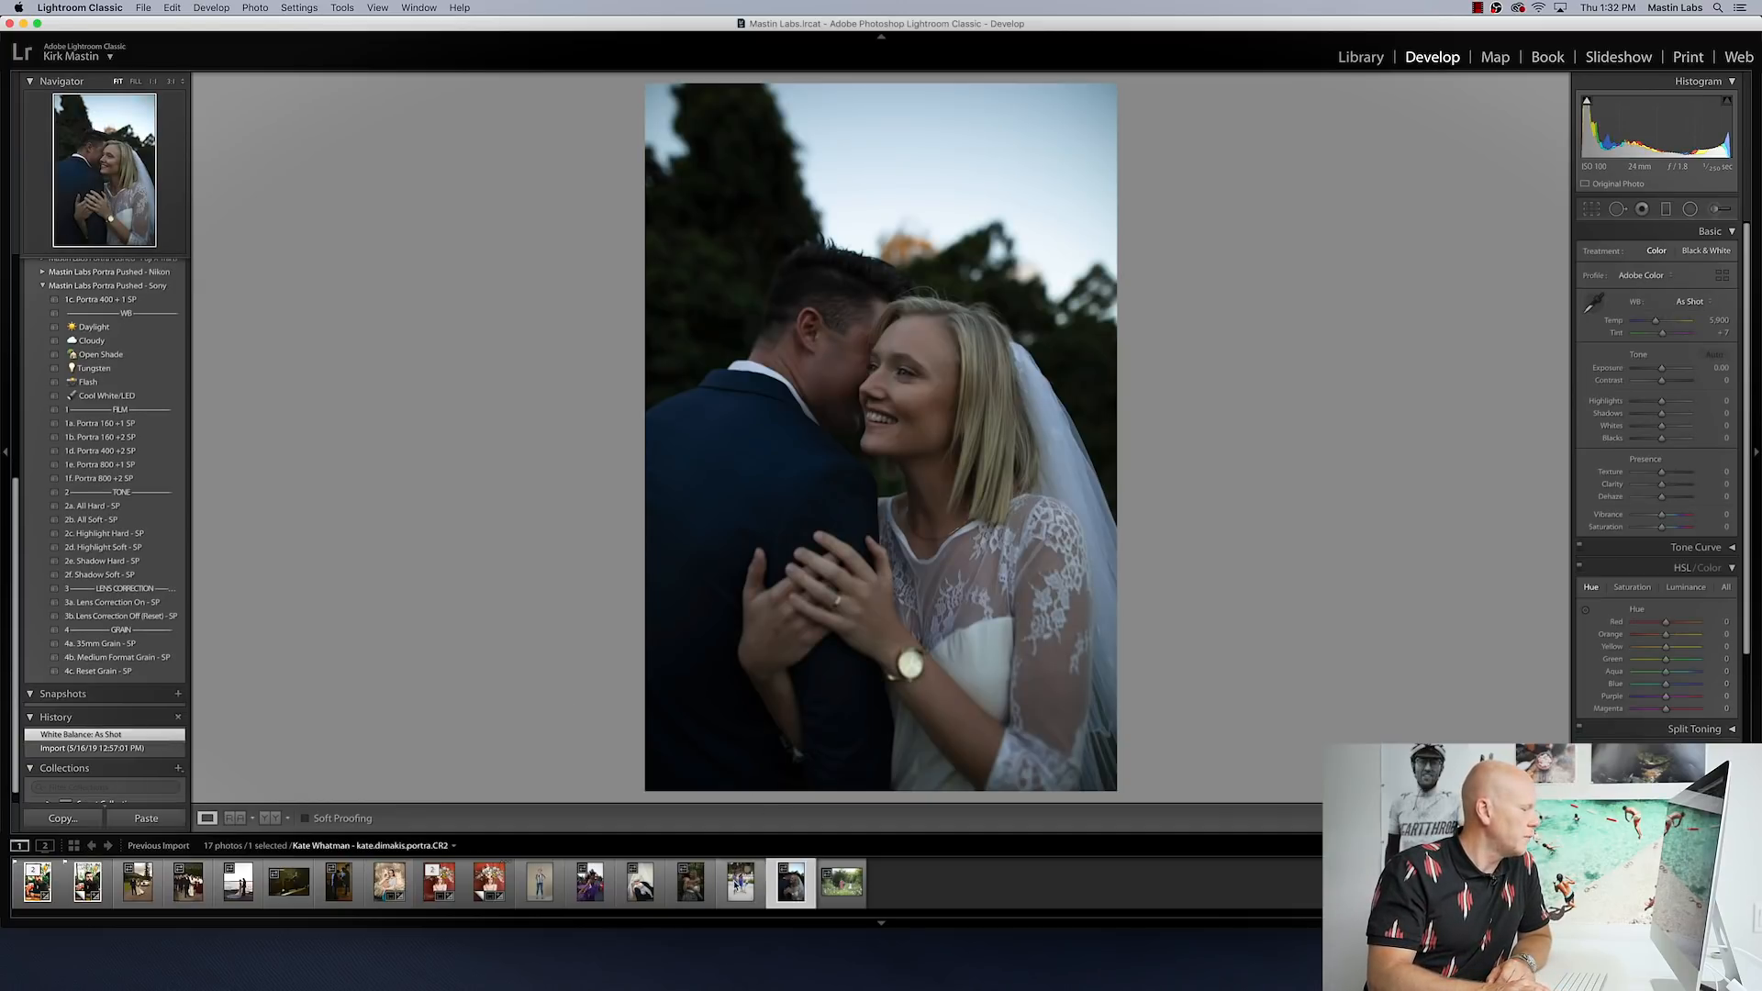
{"action": "key", "text": "Left"}
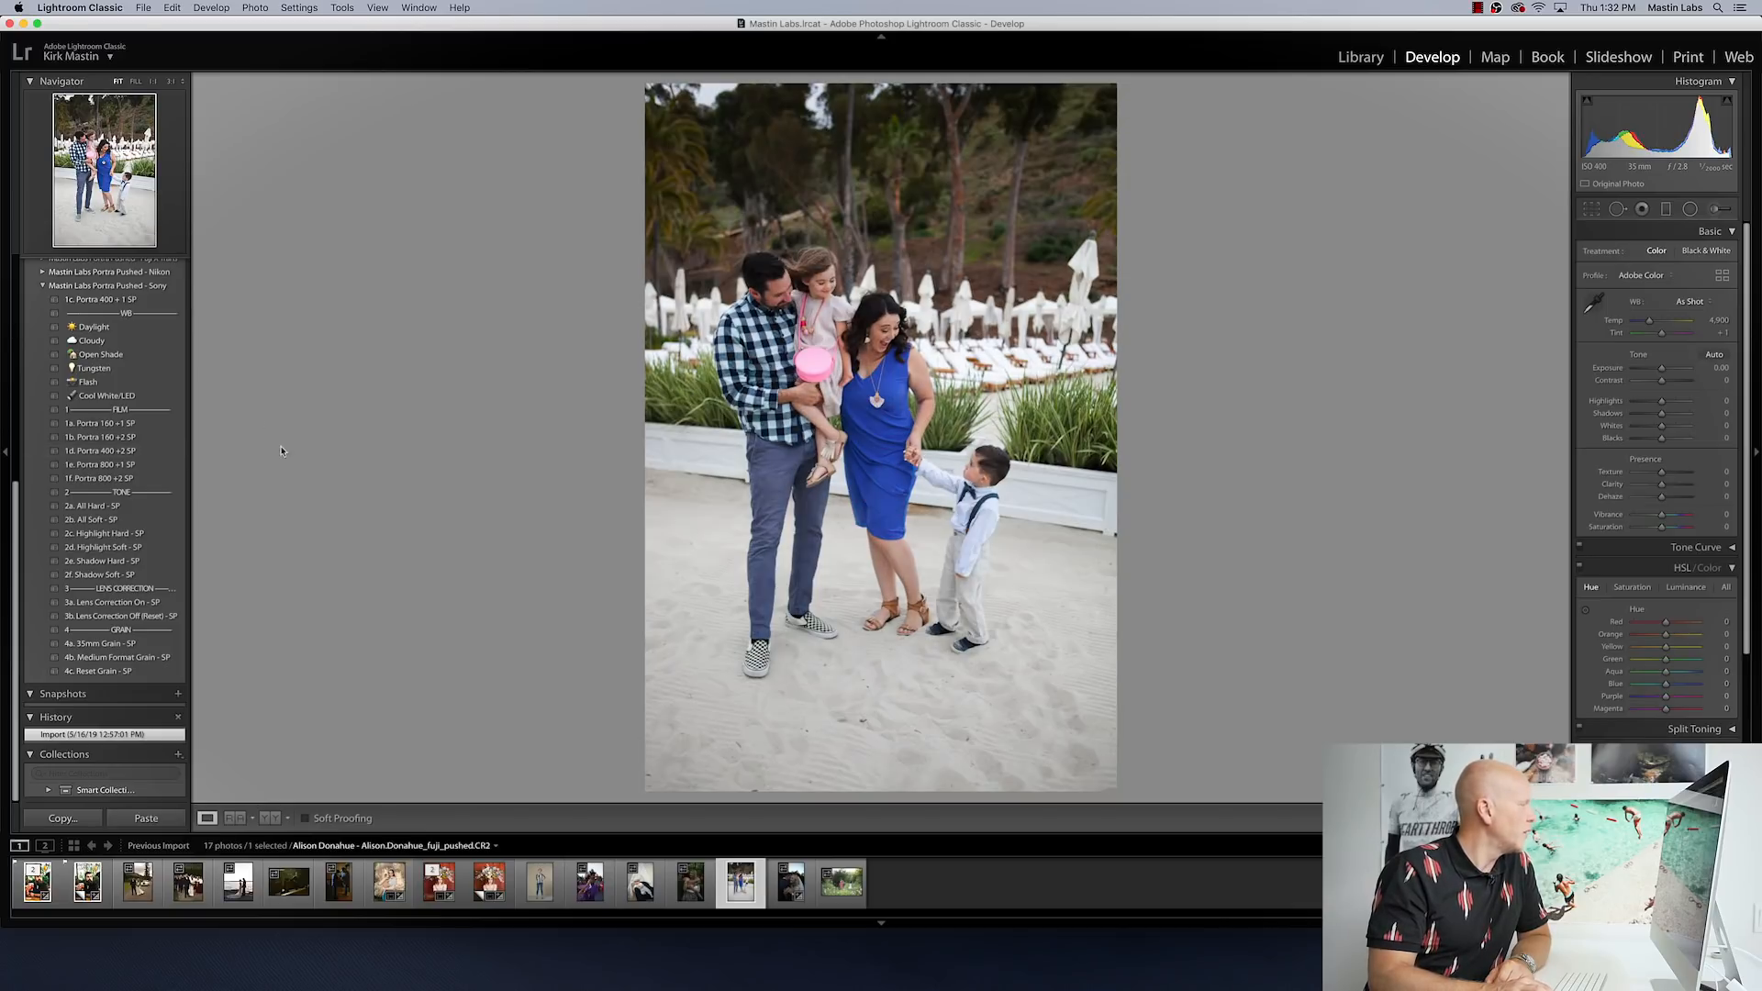
Step: Apply the 1d. Portra 400 +2 NP preset from Mastin Labs Portra Pushed - Nikon to the family photo
{"action": "left_click", "coordinate": [43, 287]}
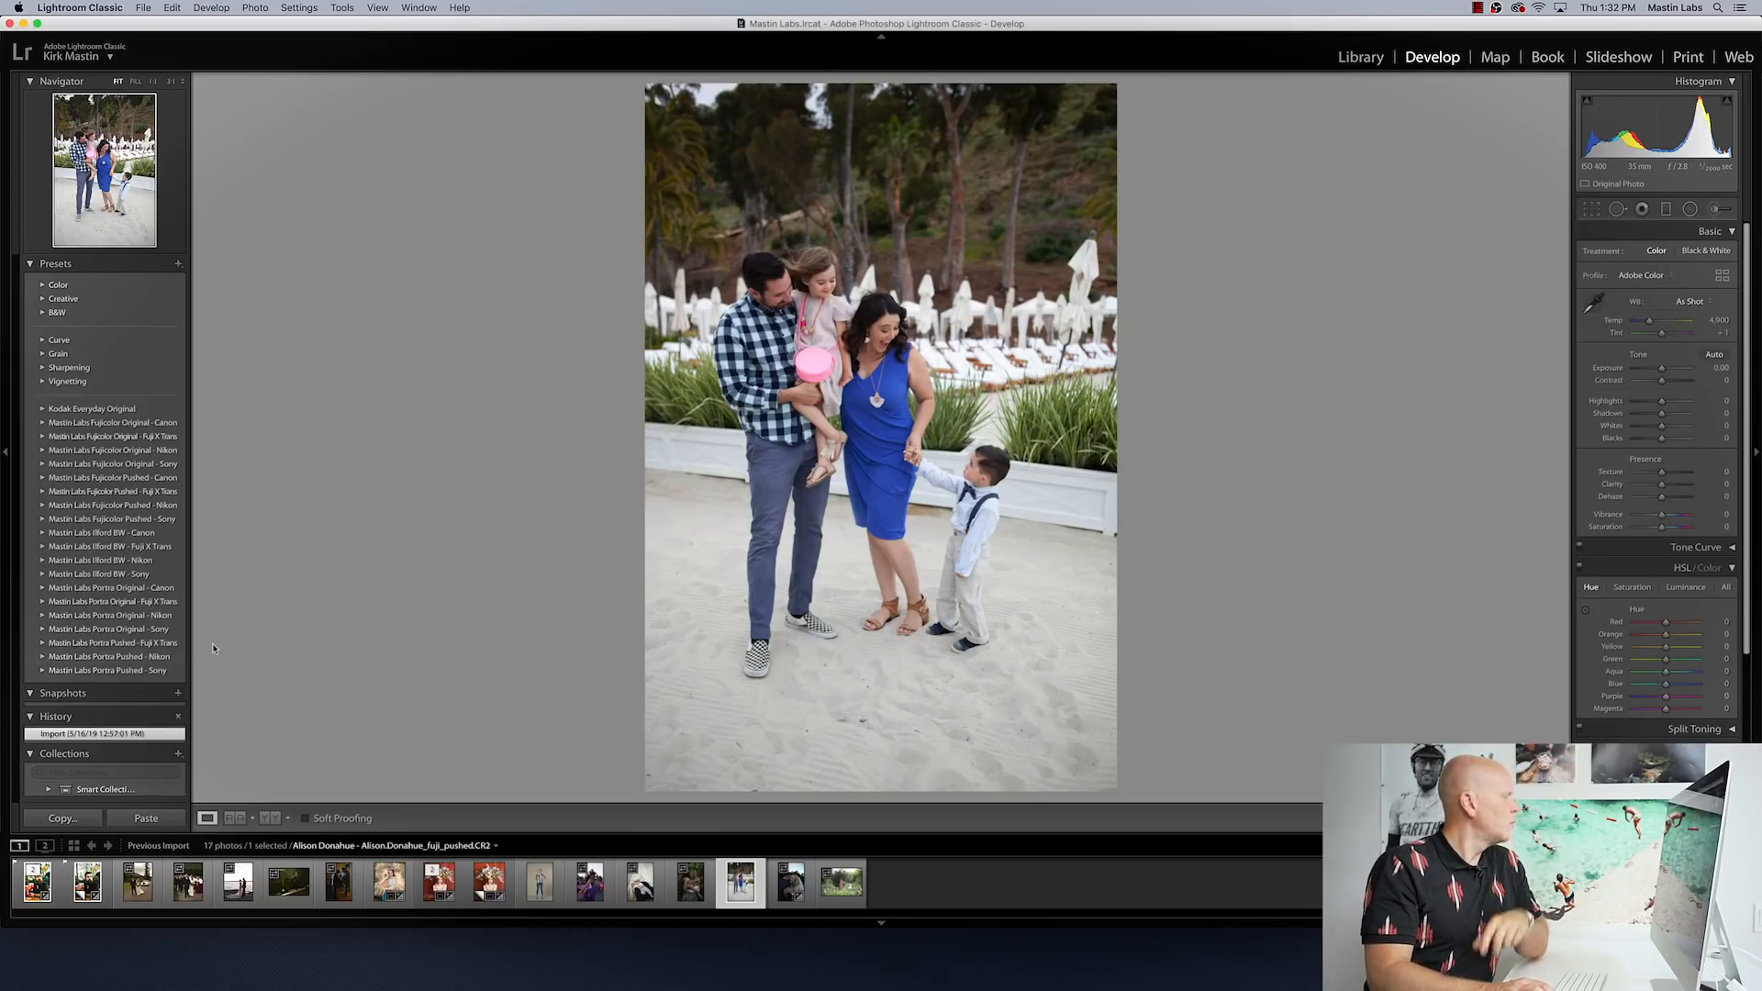
{"action": "left_click", "coordinate": [41, 658]}
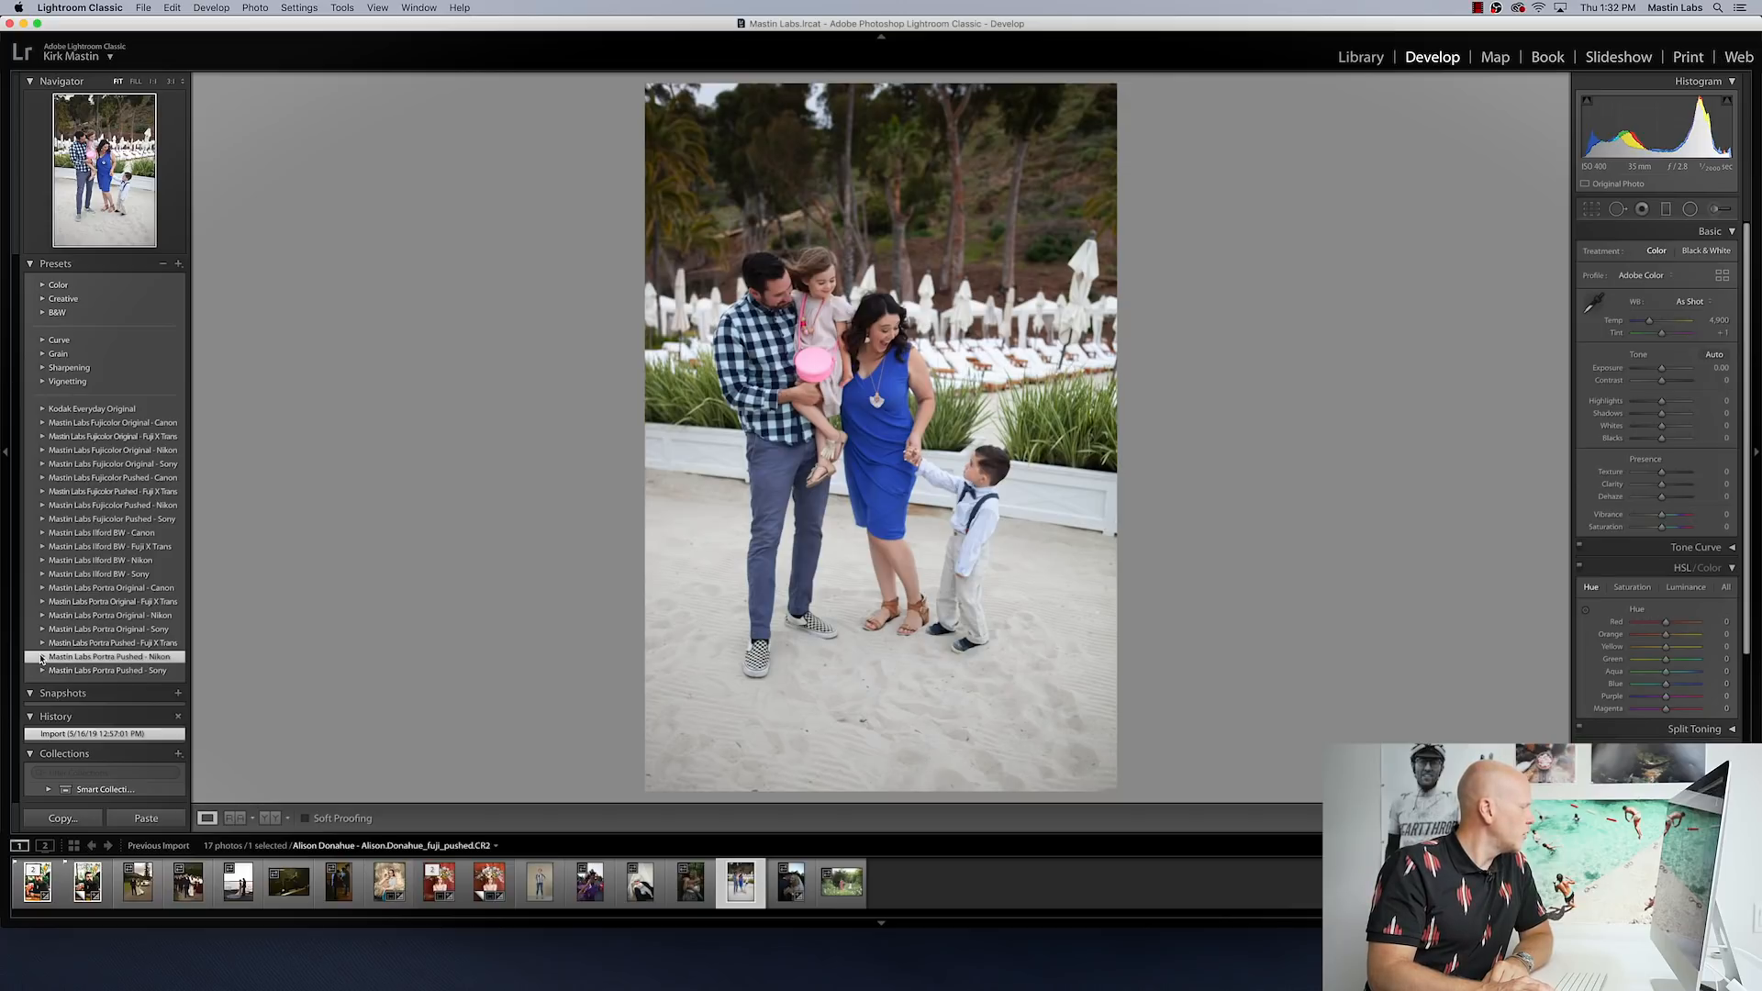
{"action": "left_click", "coordinate": [40, 658]}
{"action": "scroll", "coordinate": [170, 633], "scroll_direction": "down", "scroll_amount": 2}
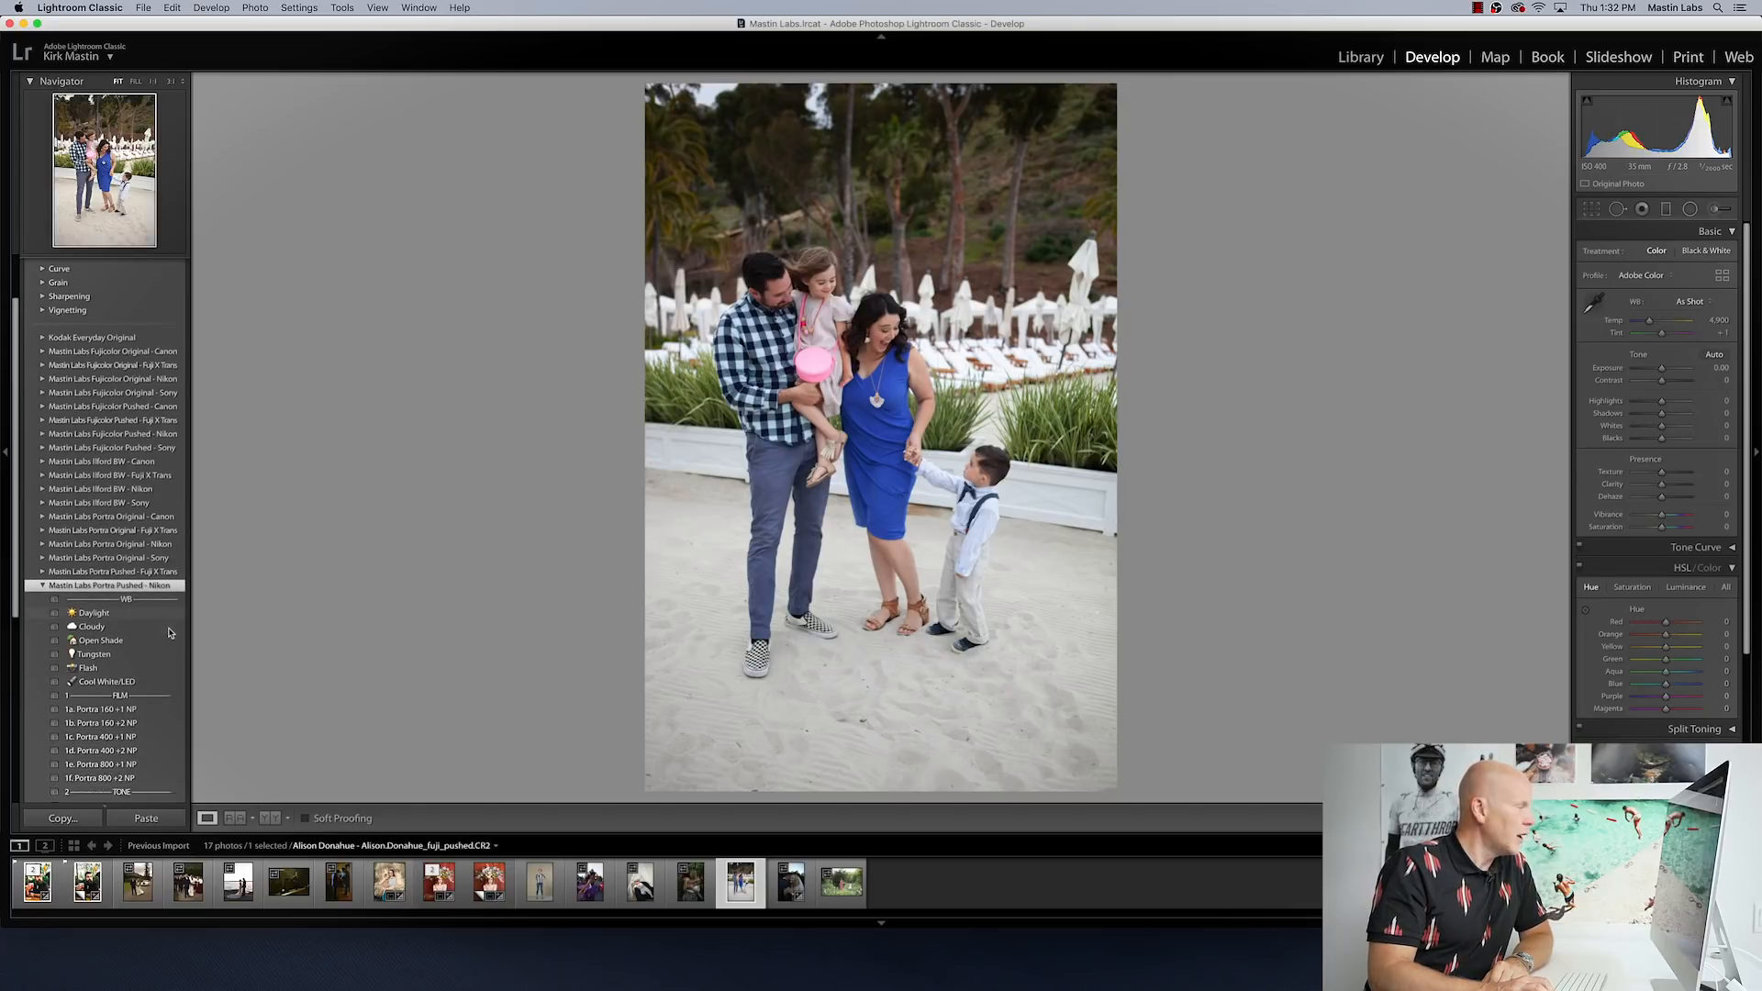
{"action": "scroll", "coordinate": [169, 633], "scroll_direction": "down", "scroll_amount": 3}
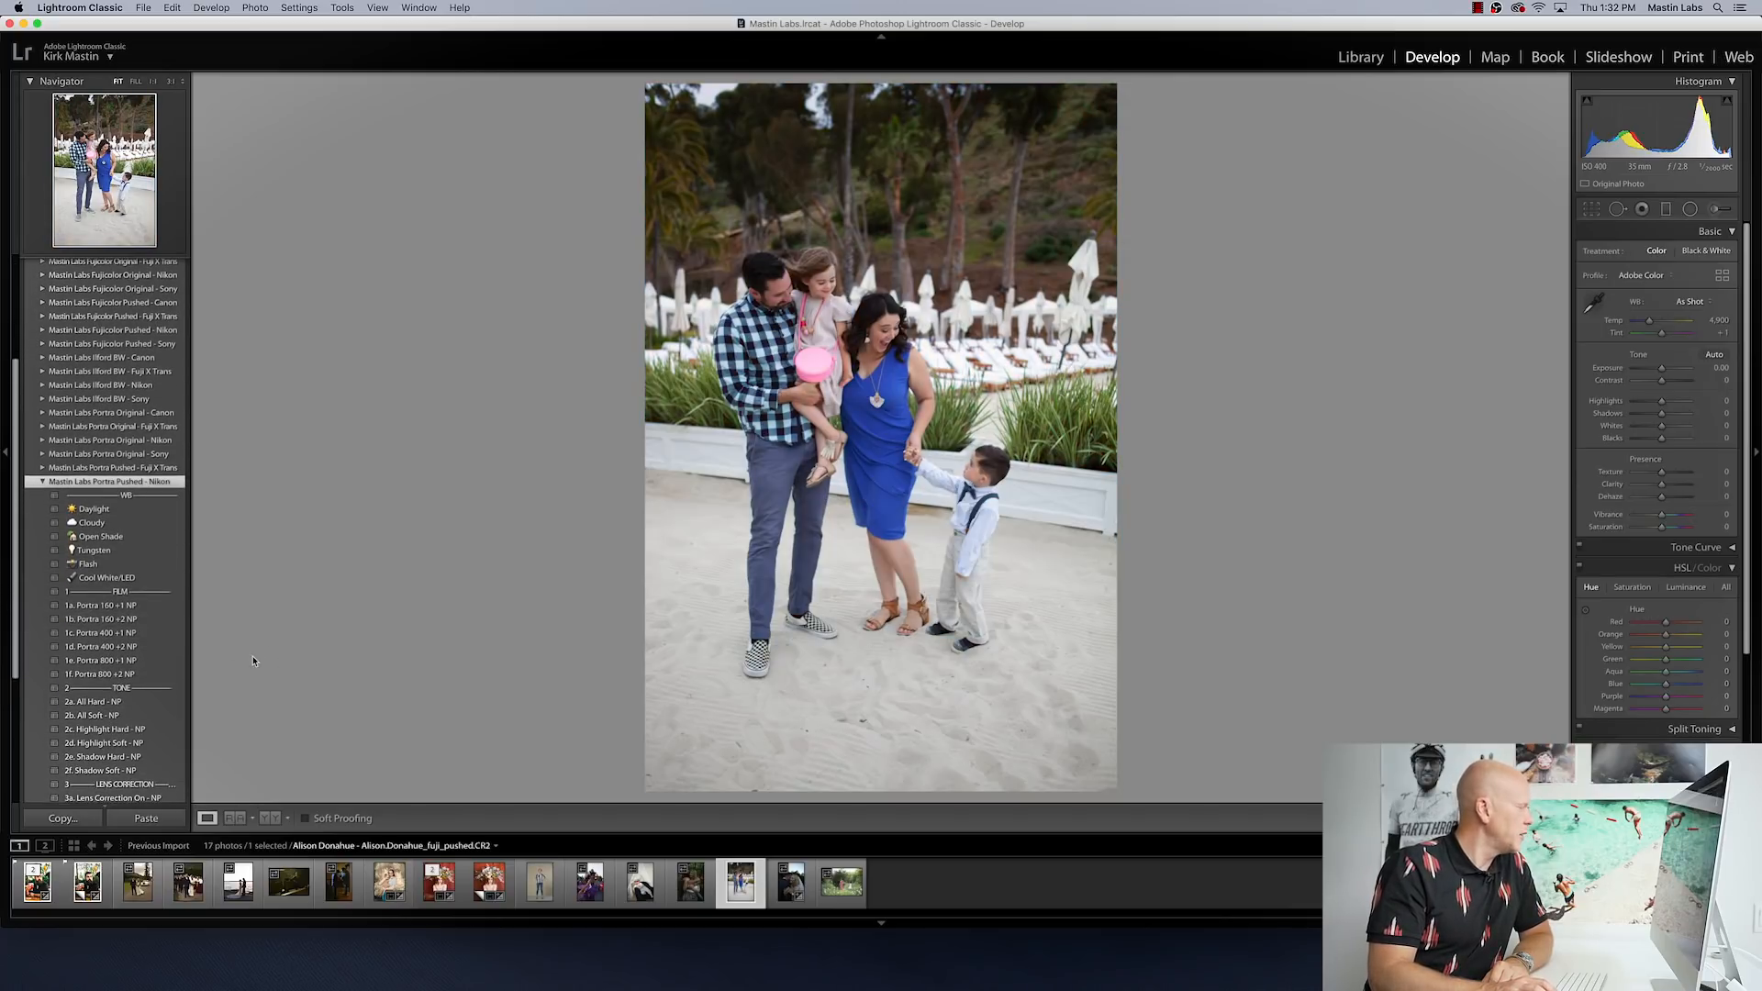
{"action": "left_click", "coordinate": [165, 646]}
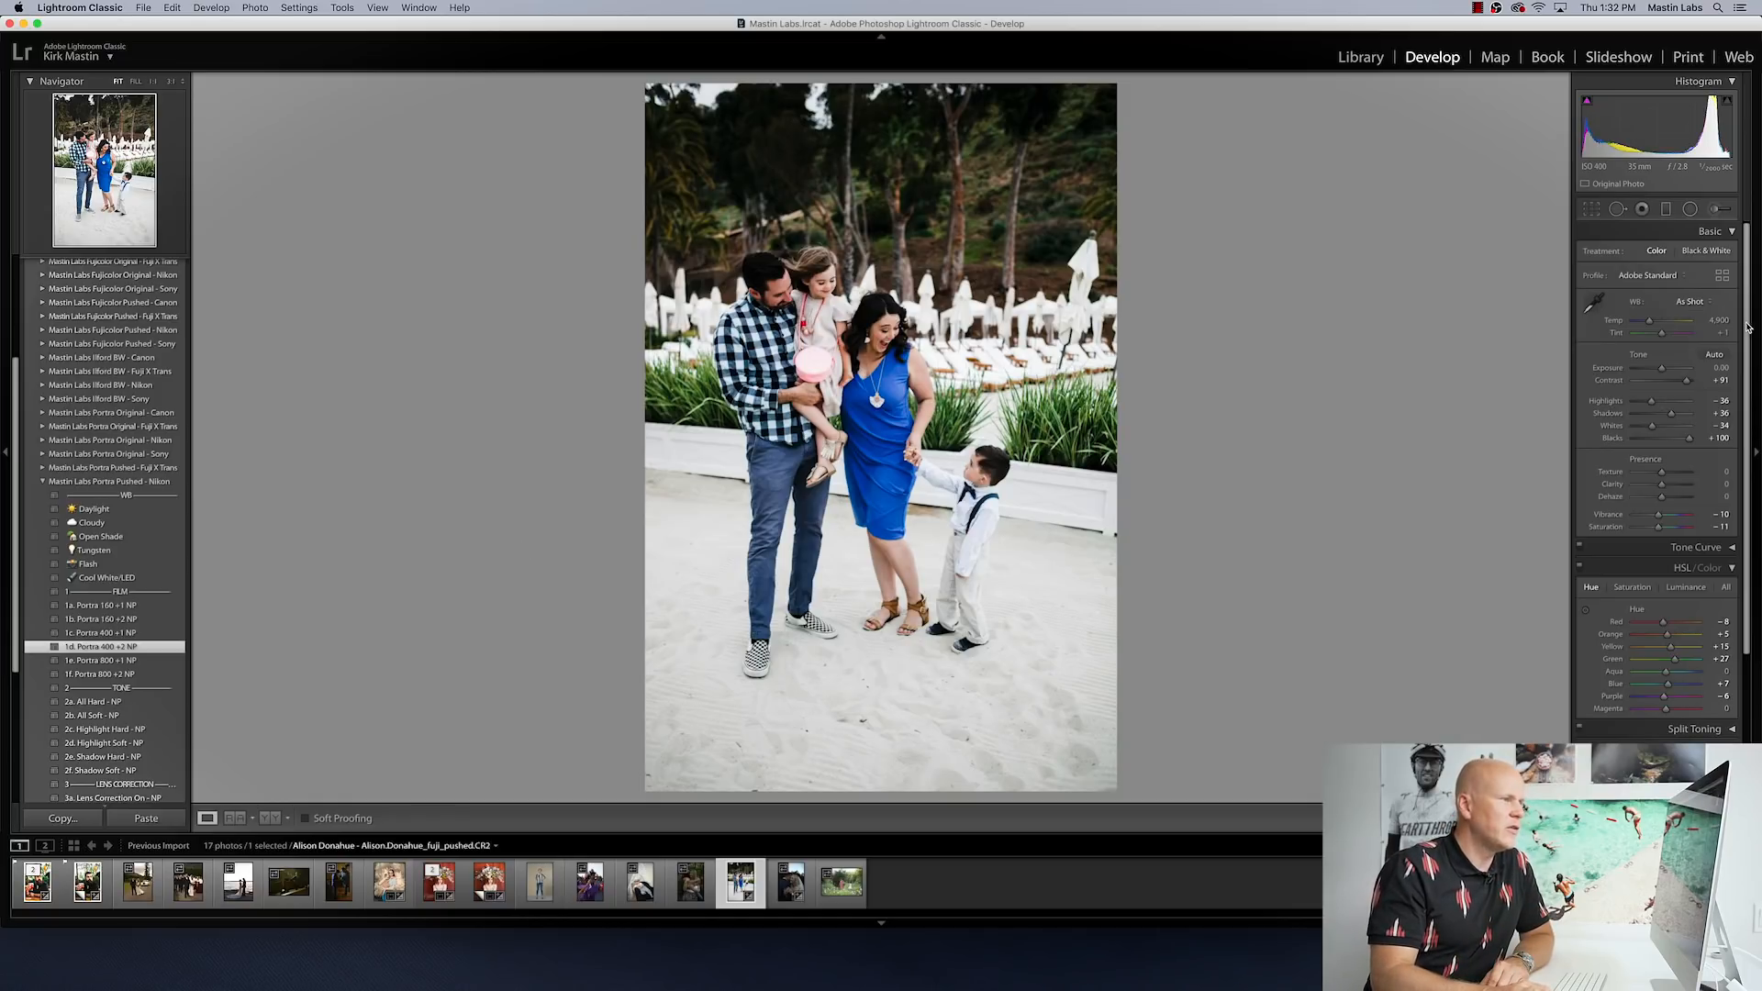
Step: Warm the family photo to a temperature of 6,296 and raise its exposure to +0.25
{"action": "left_click_drag", "start_coordinate": [1651, 325], "coordinate": [1665, 370]}
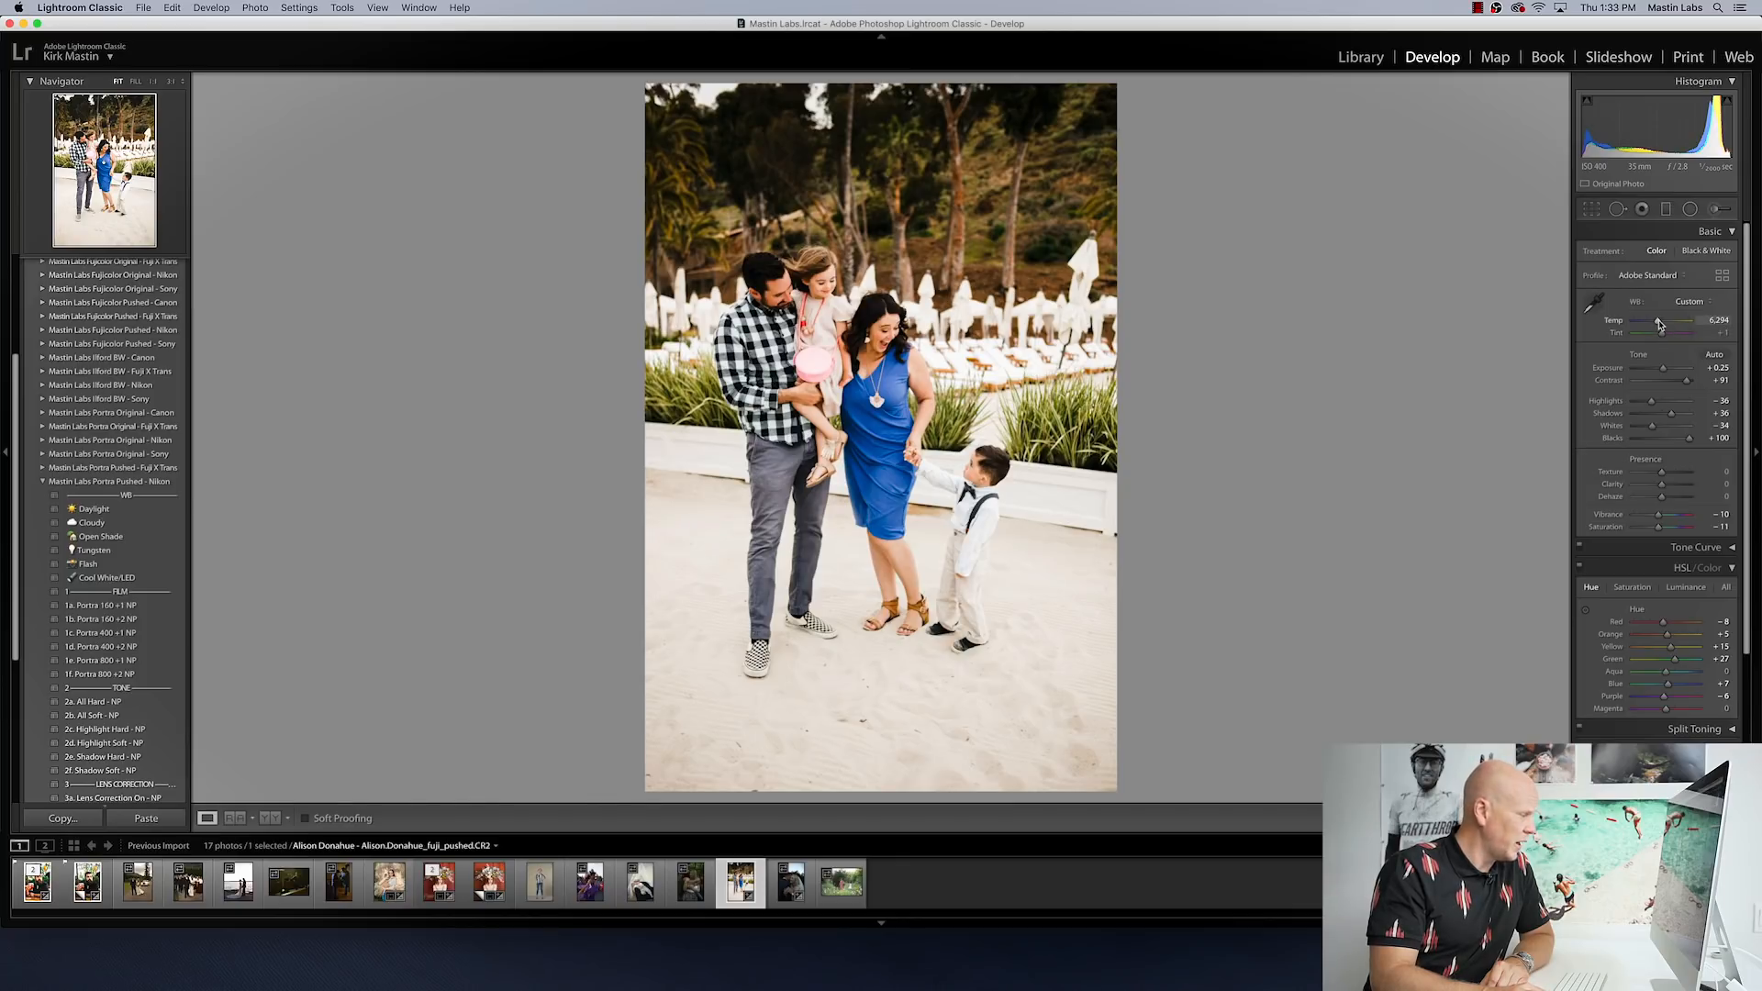
{"action": "left_click_drag", "start_coordinate": [1659, 324], "coordinate": [1658, 324]}
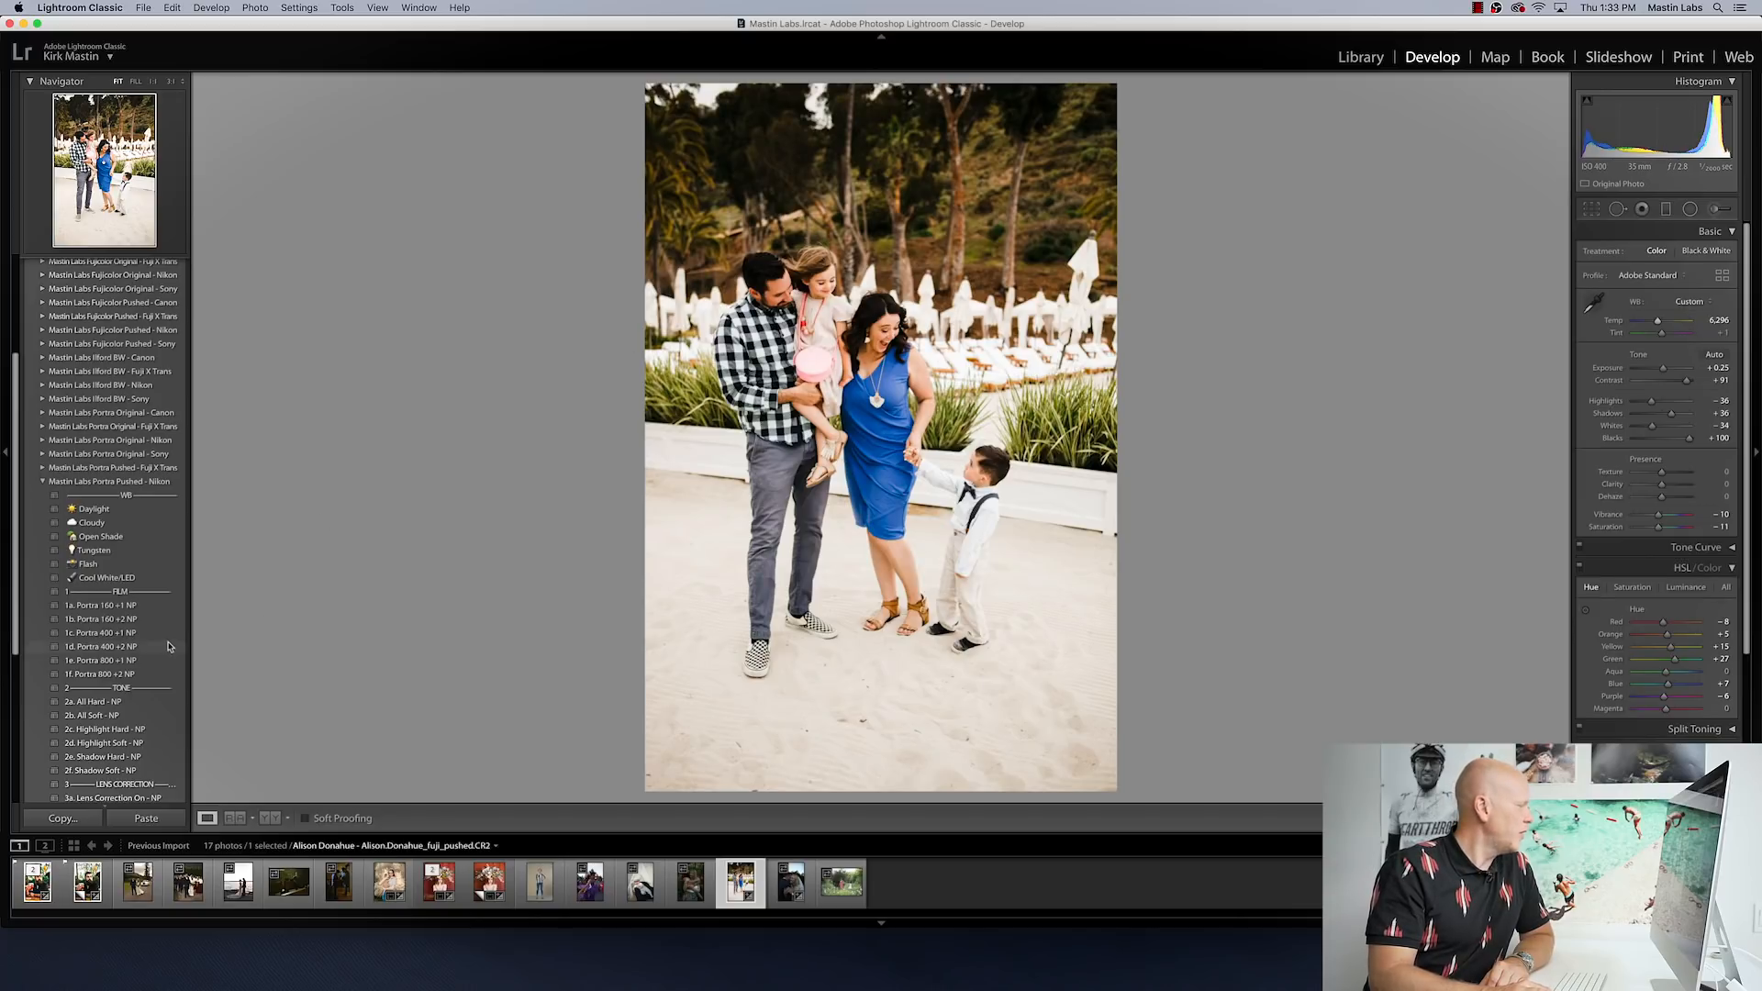
Step: Apply the 3a. Lens Correction On - NP preset to the family photo and crop it to 4 x 5 / 8 x 10, trimming mostly sand
{"action": "scroll", "coordinate": [165, 645], "scroll_direction": "down", "scroll_amount": 3}
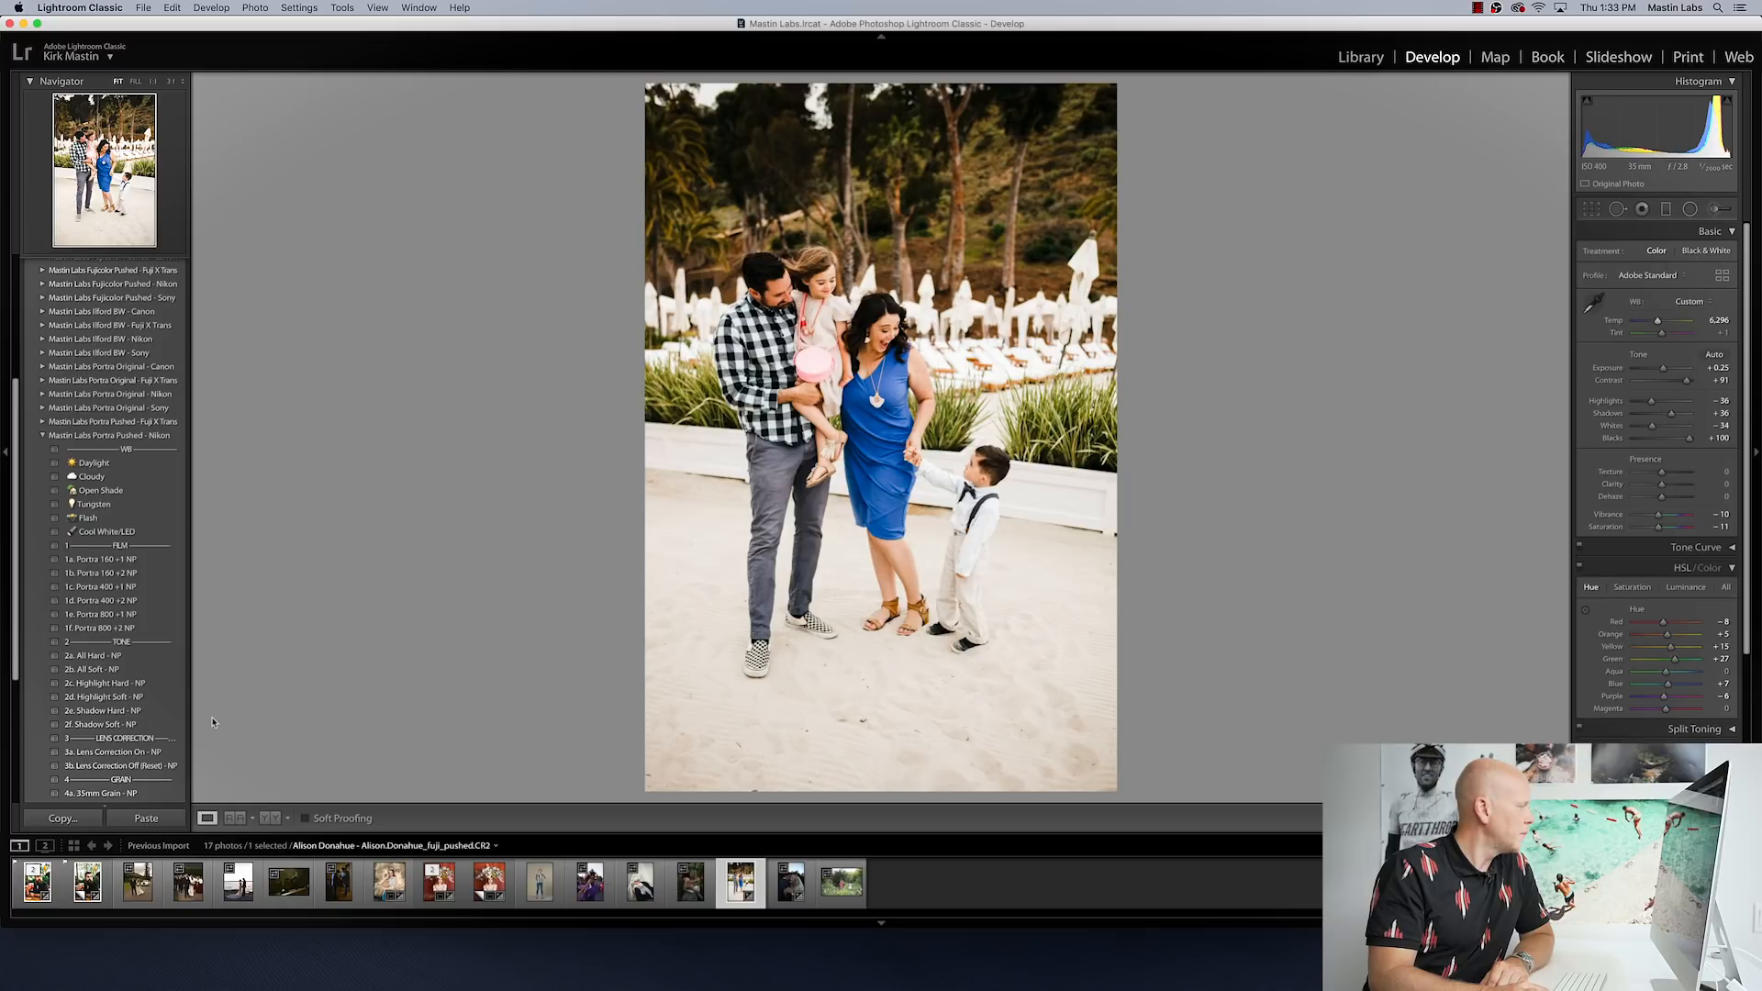
{"action": "left_click", "coordinate": [156, 753]}
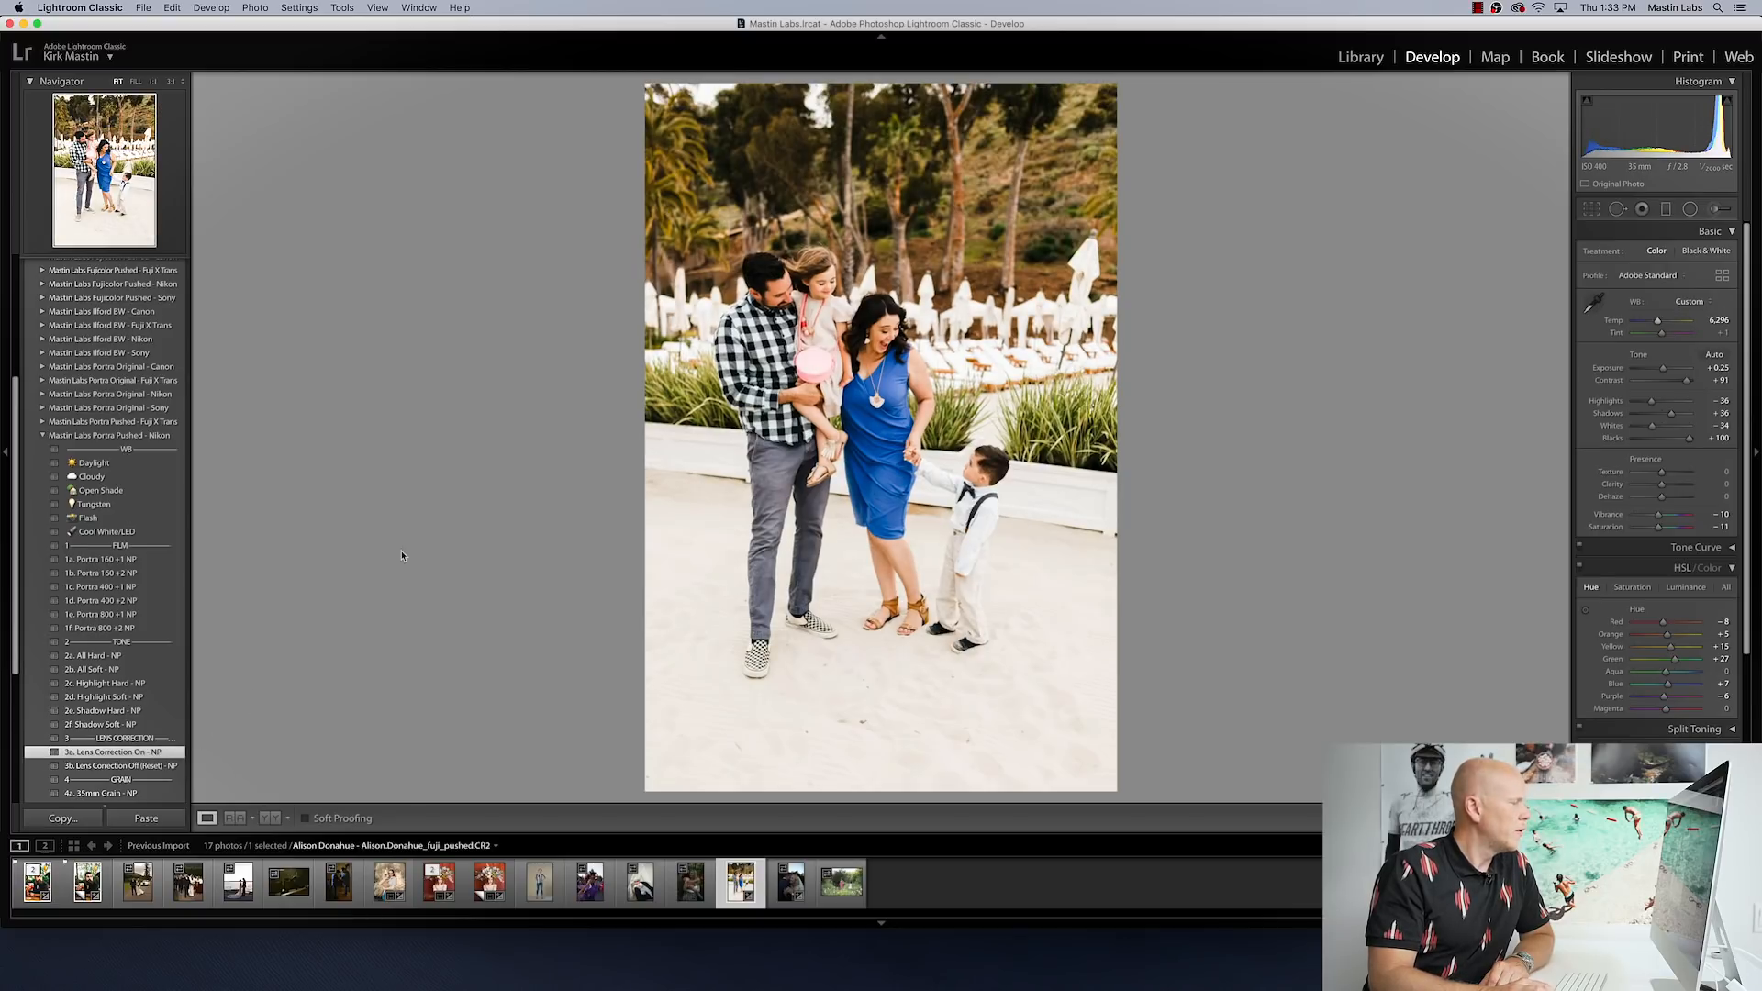
{"action": "left_click", "coordinate": [1591, 210]}
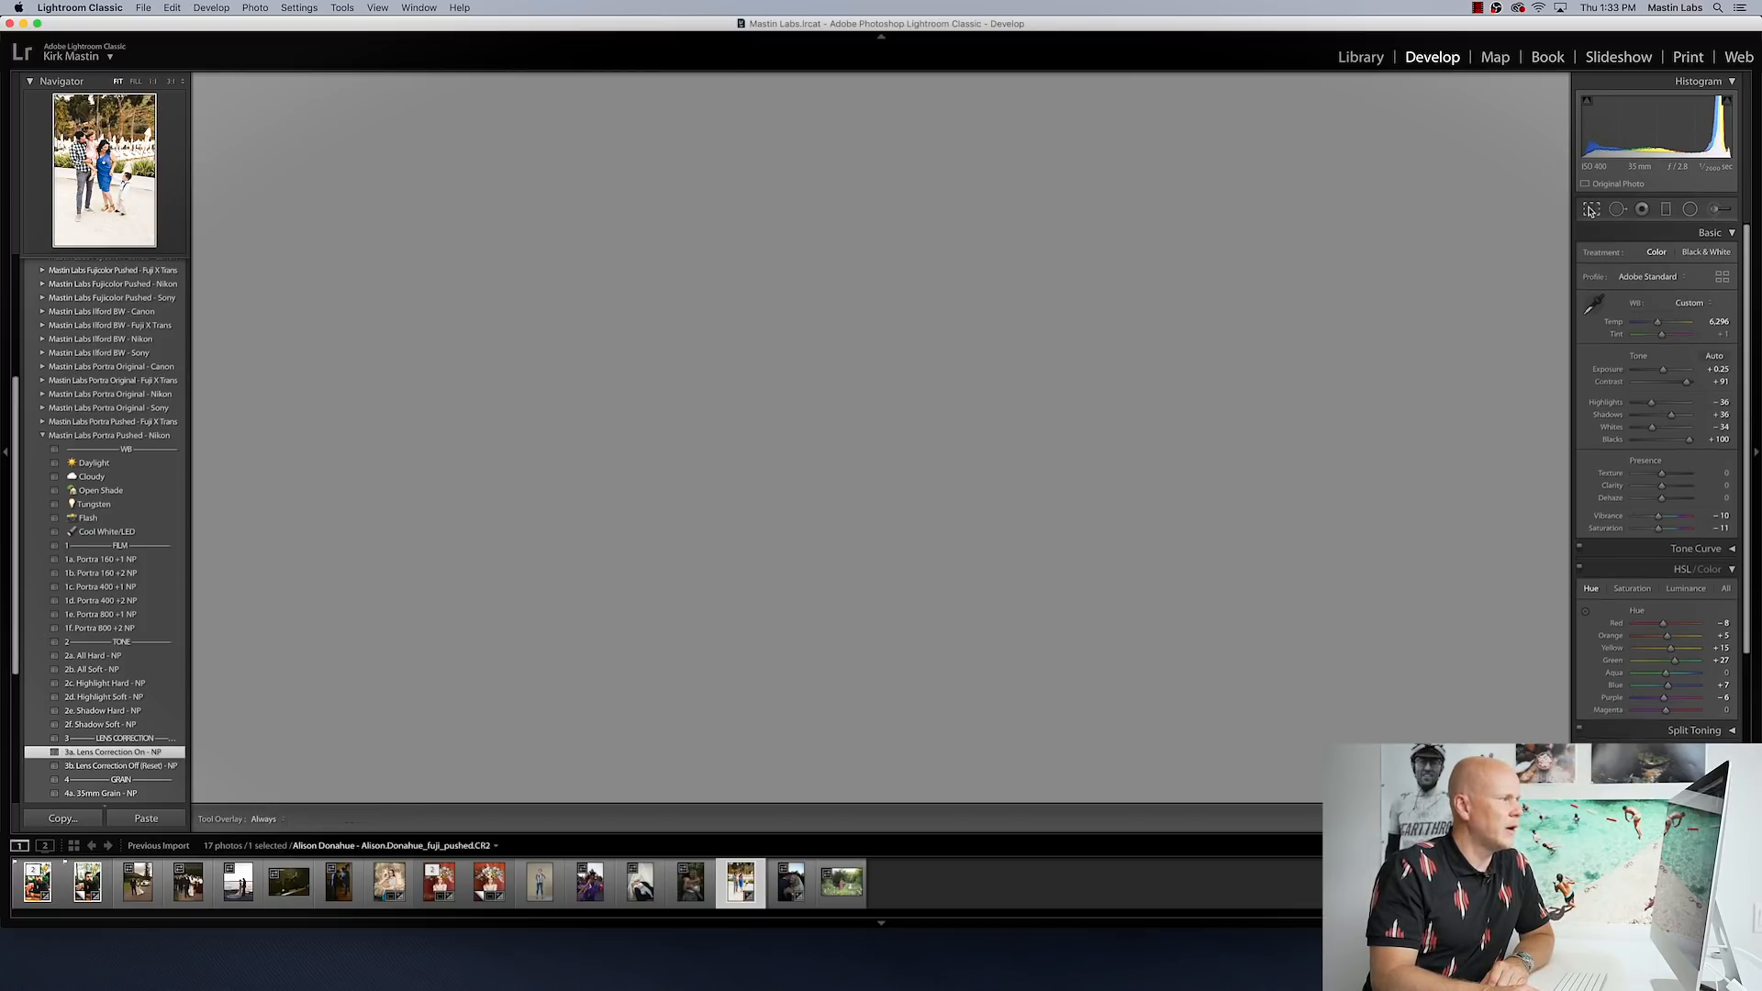
{"action": "left_click", "coordinate": [1641, 257]}
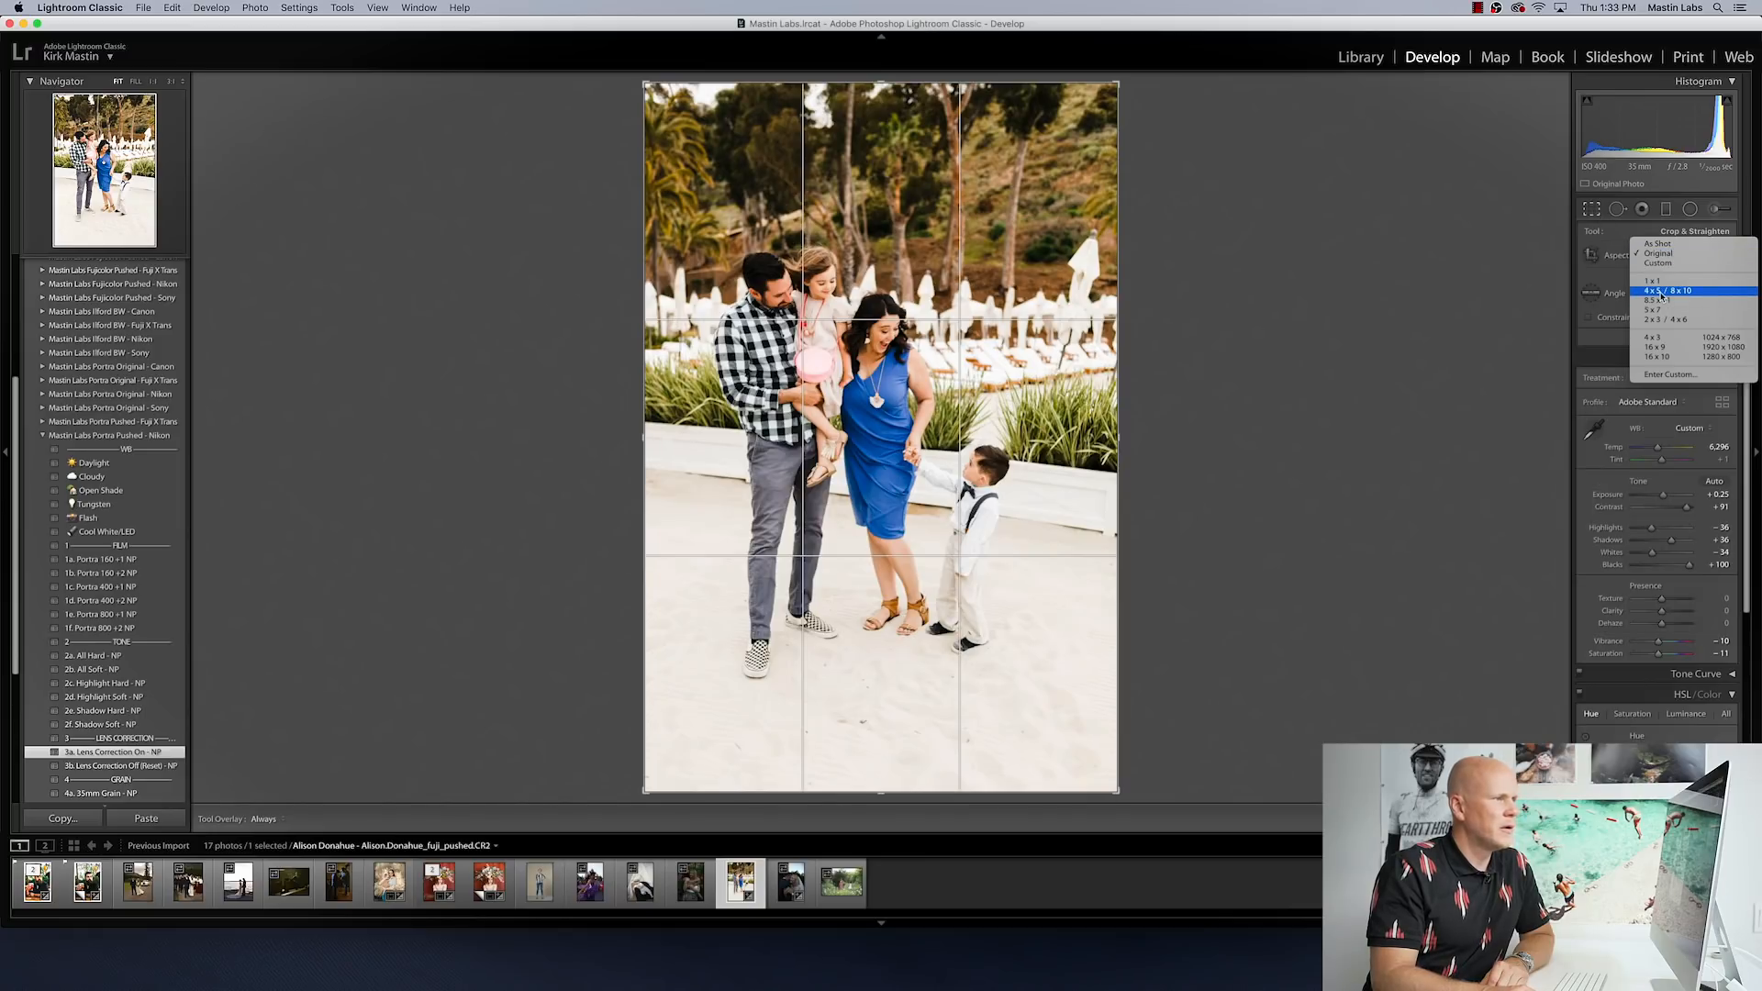
{"action": "left_click", "coordinate": [1666, 289]}
{"action": "left_click_drag", "start_coordinate": [949, 328], "coordinate": [949, 359]}
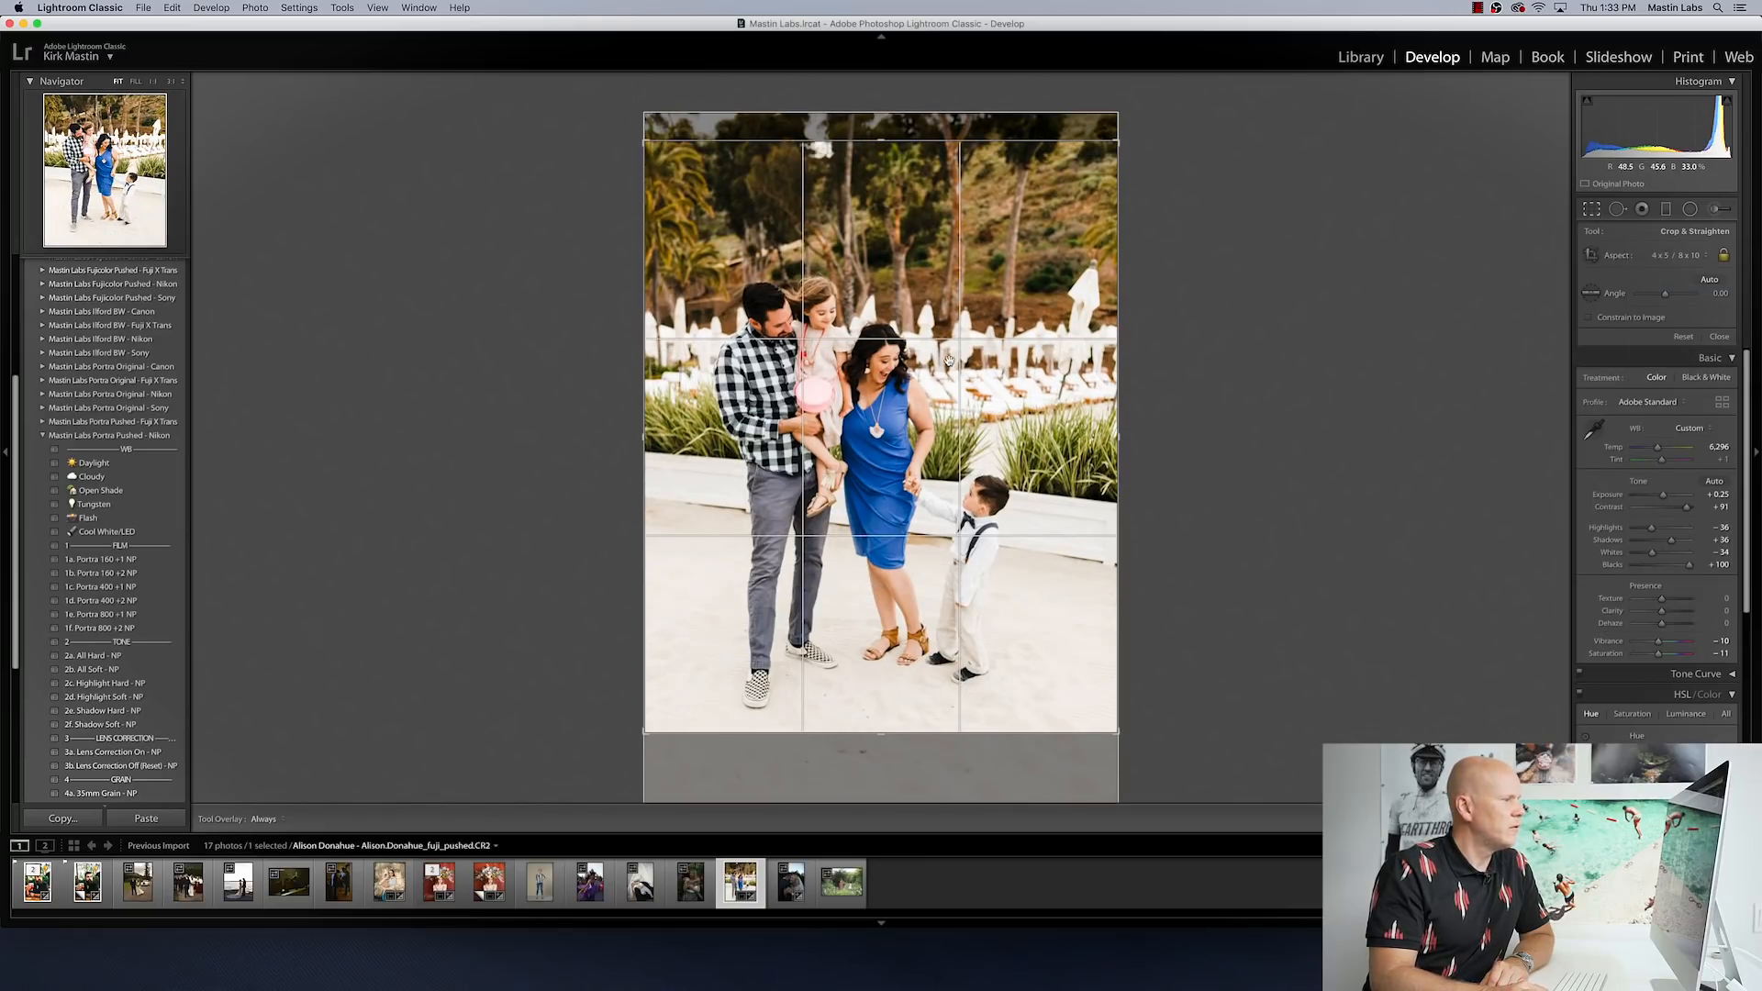
{"action": "left_click", "coordinate": [1593, 211]}
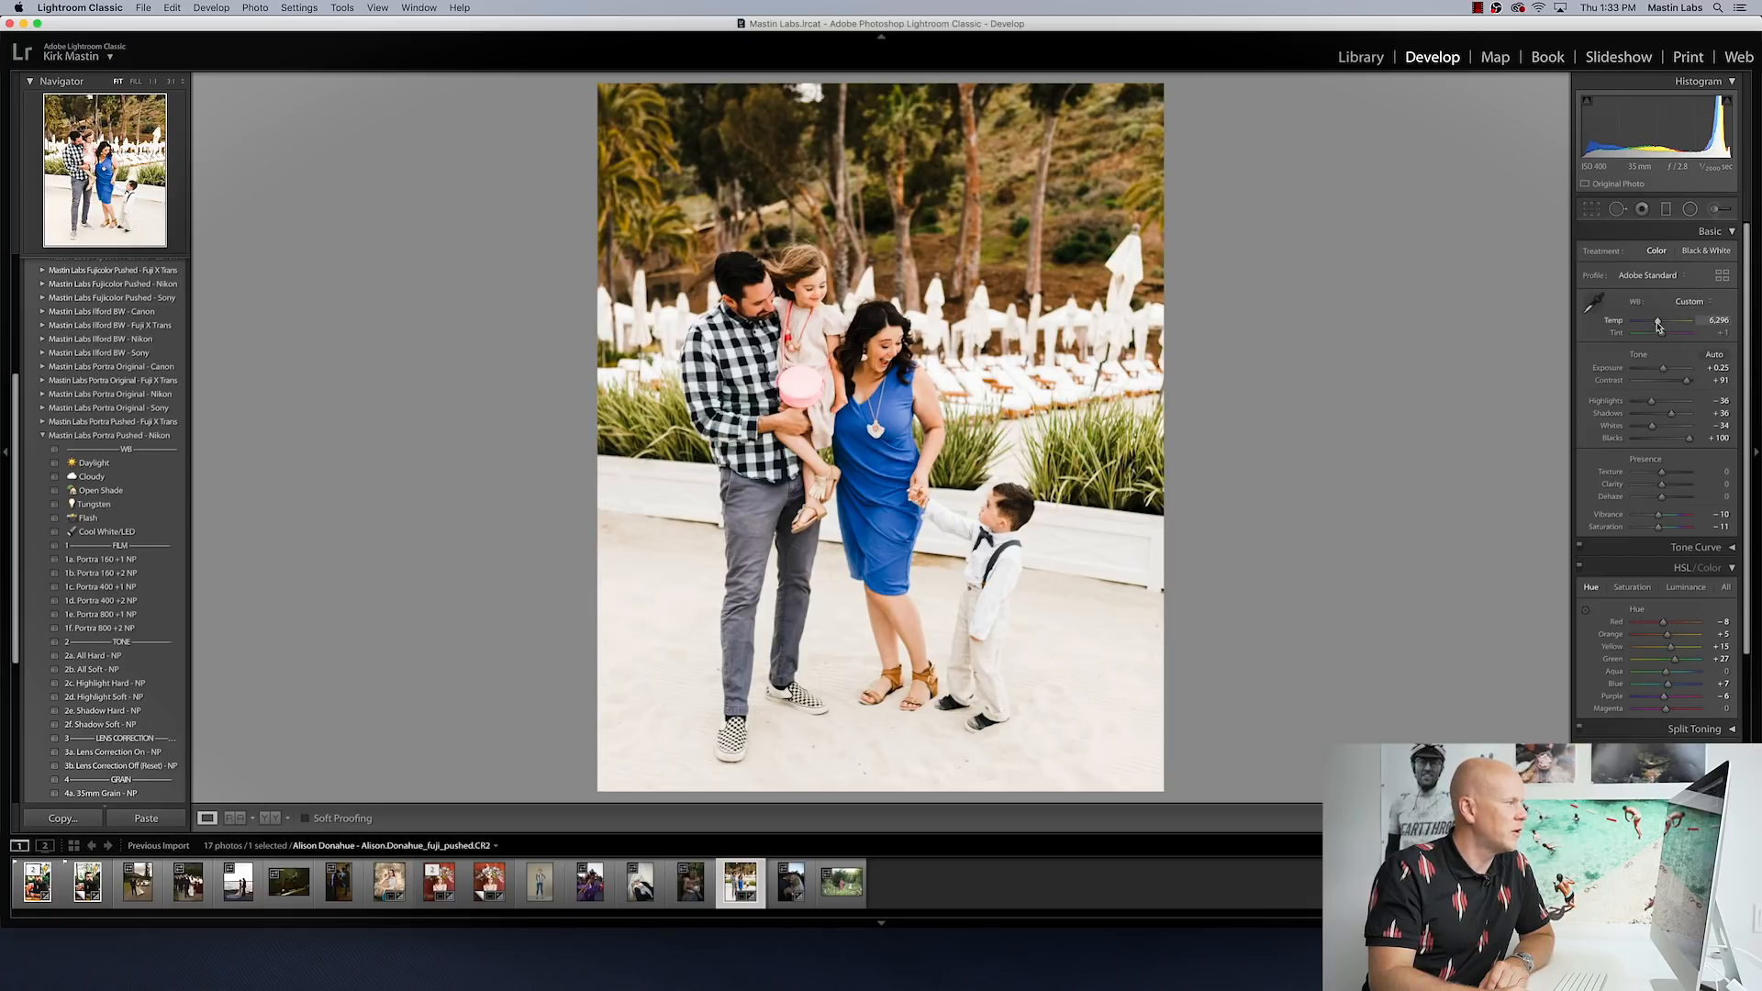
Step: Set the family photo's temperature to 6,483 and tint to +4, and create a virtual copy of it
{"action": "left_click_drag", "start_coordinate": [1658, 325], "coordinate": [1661, 325]}
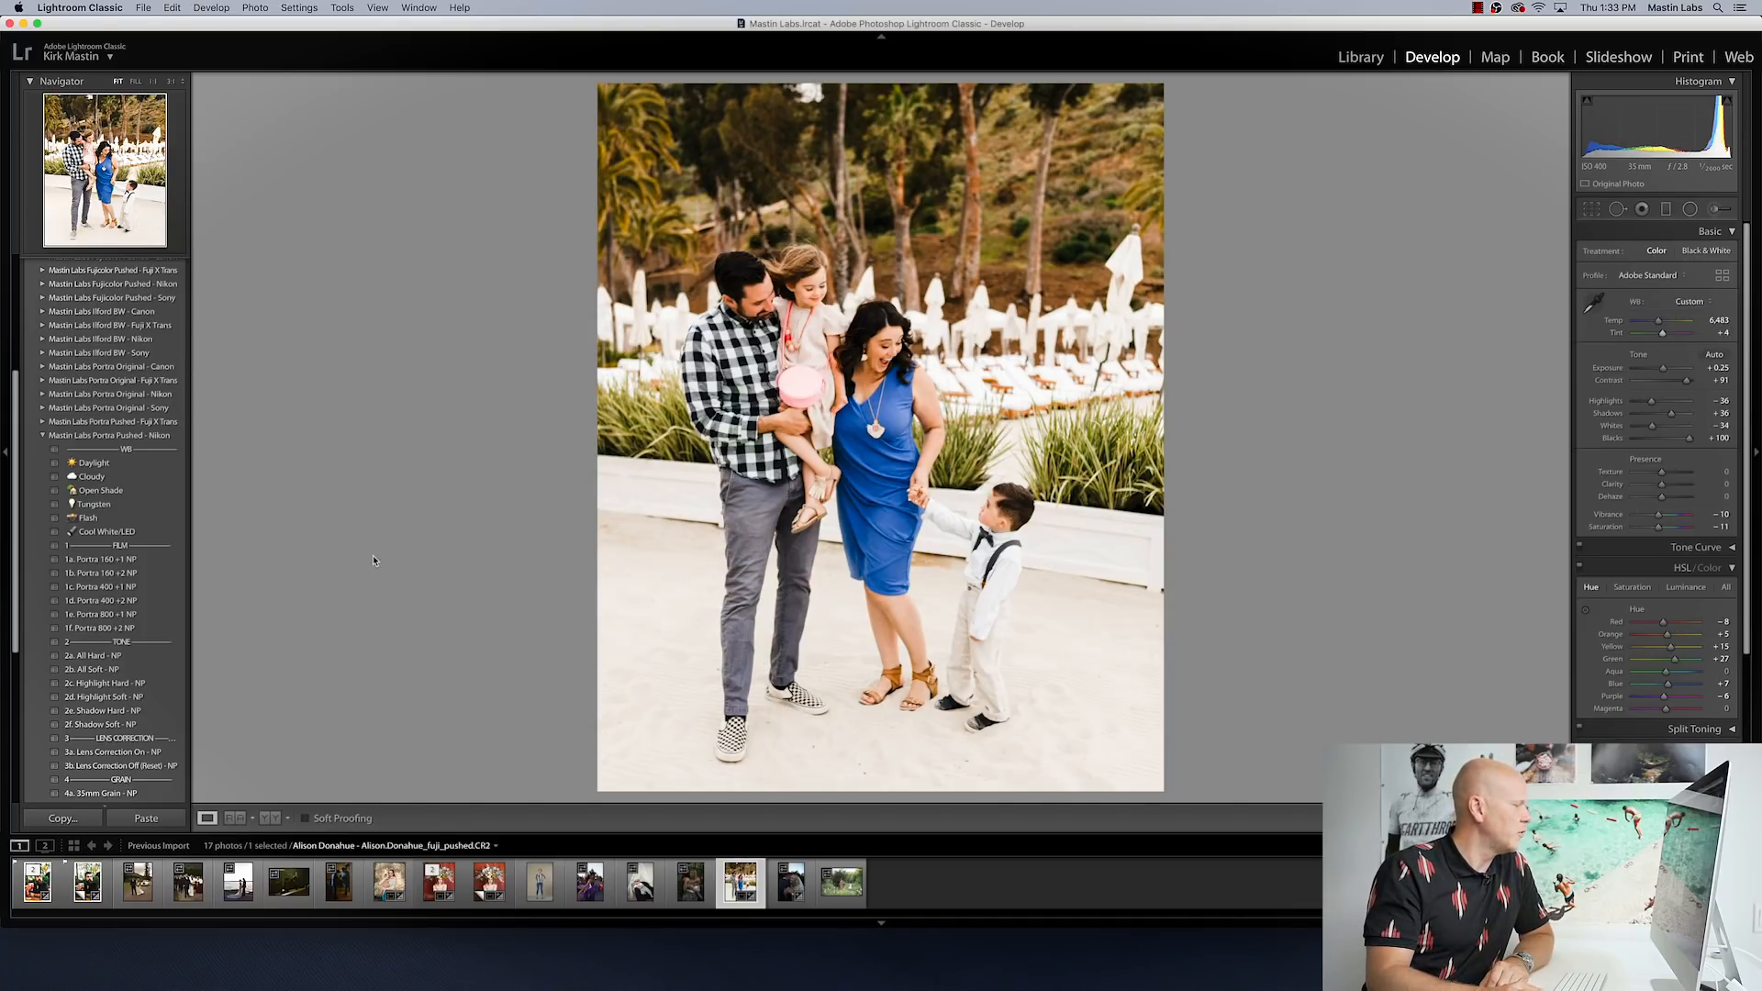
{"action": "right_click", "coordinate": [734, 889]}
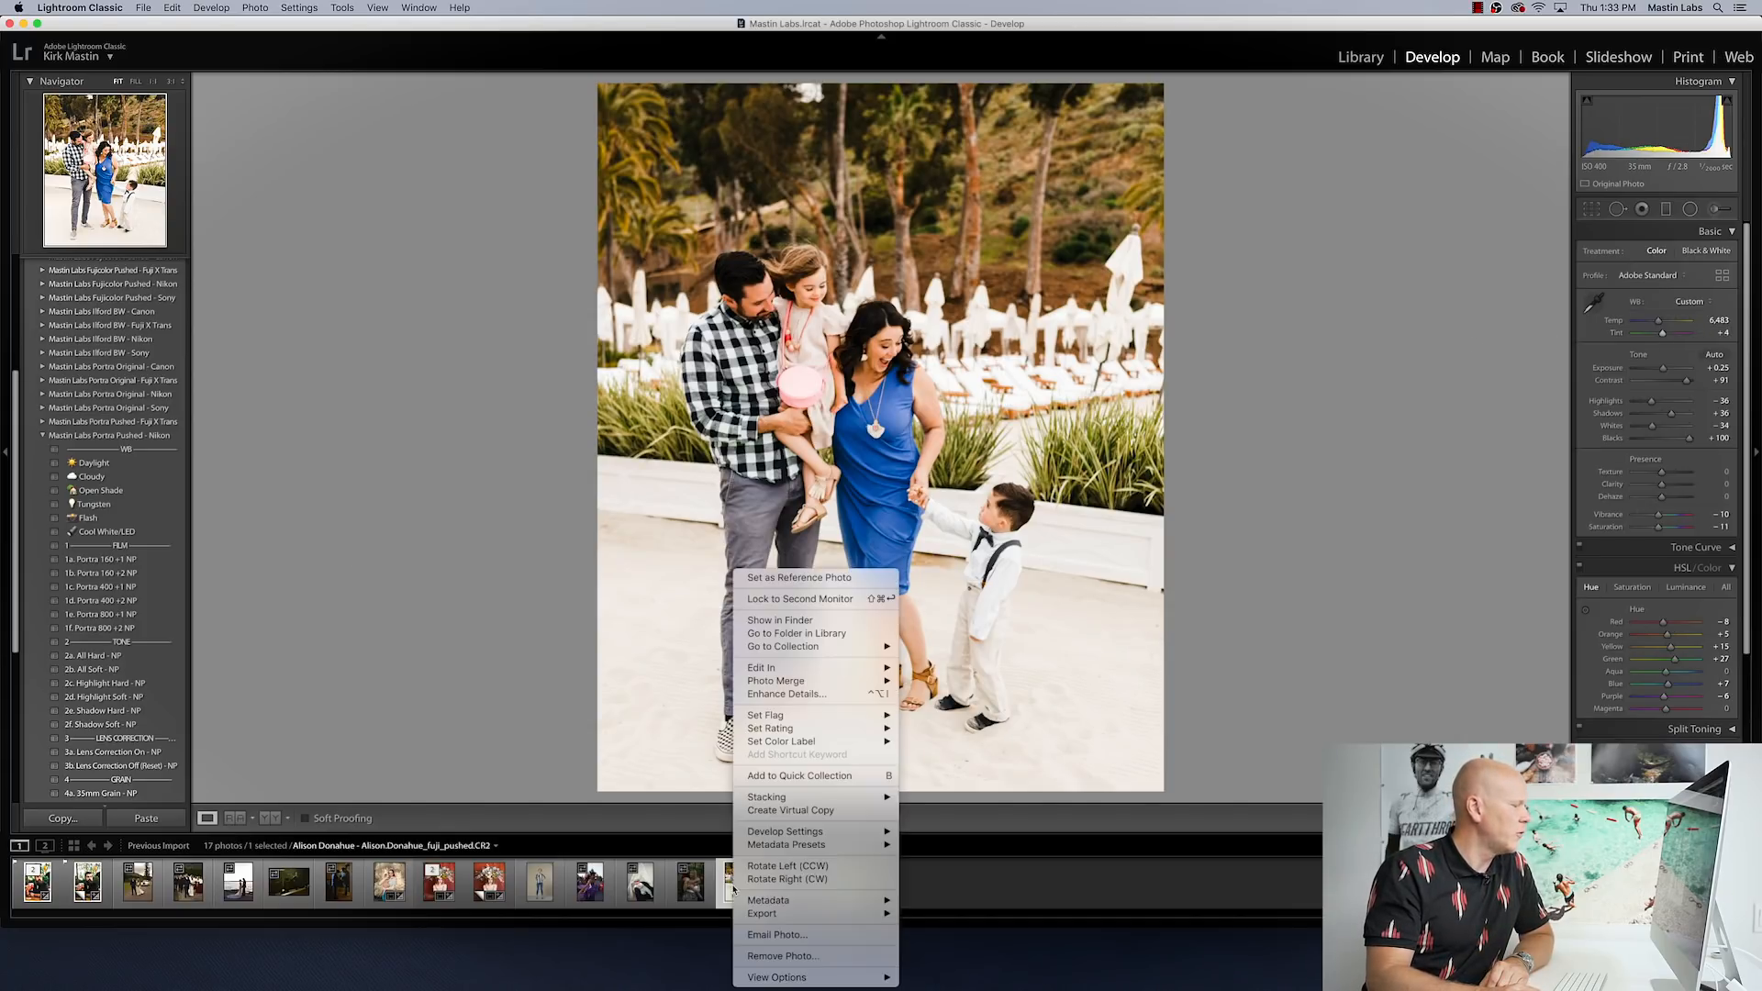
{"action": "left_click", "coordinate": [796, 811]}
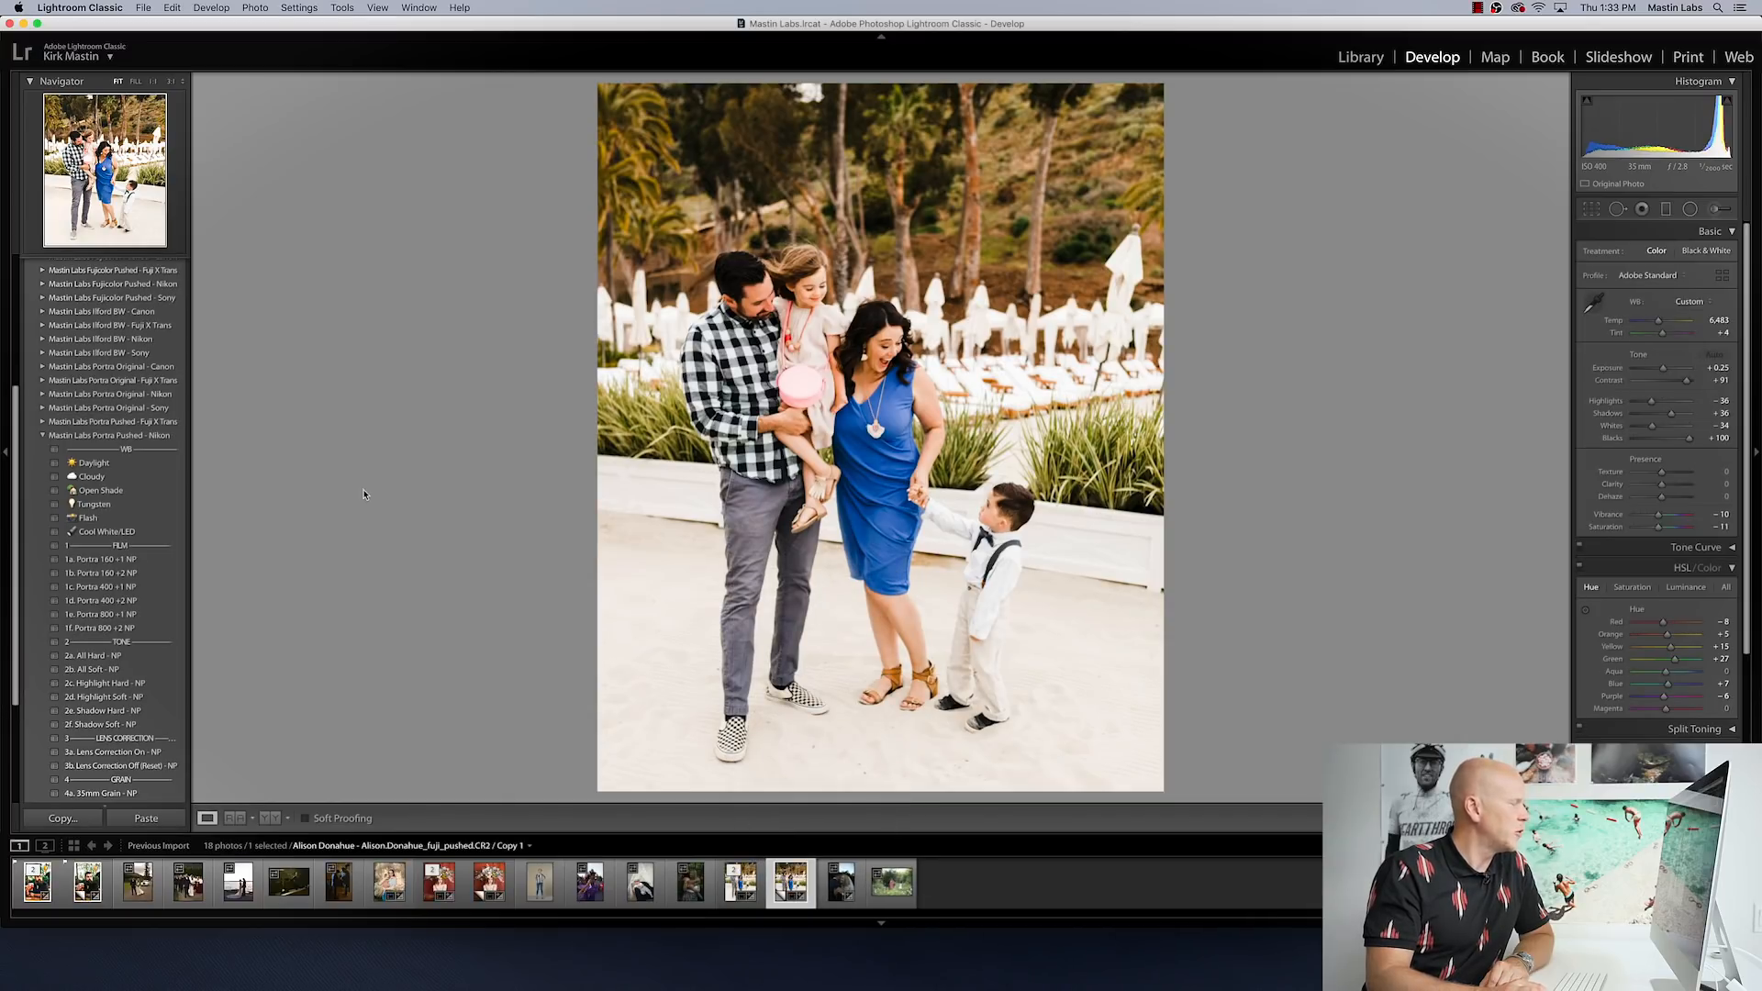
Step: Apply the 1a. Pro 400H +1 CP preset from Mastin Labs Fujicolor Pushed - Canon to the family virtual copy
{"action": "left_click", "coordinate": [42, 435]}
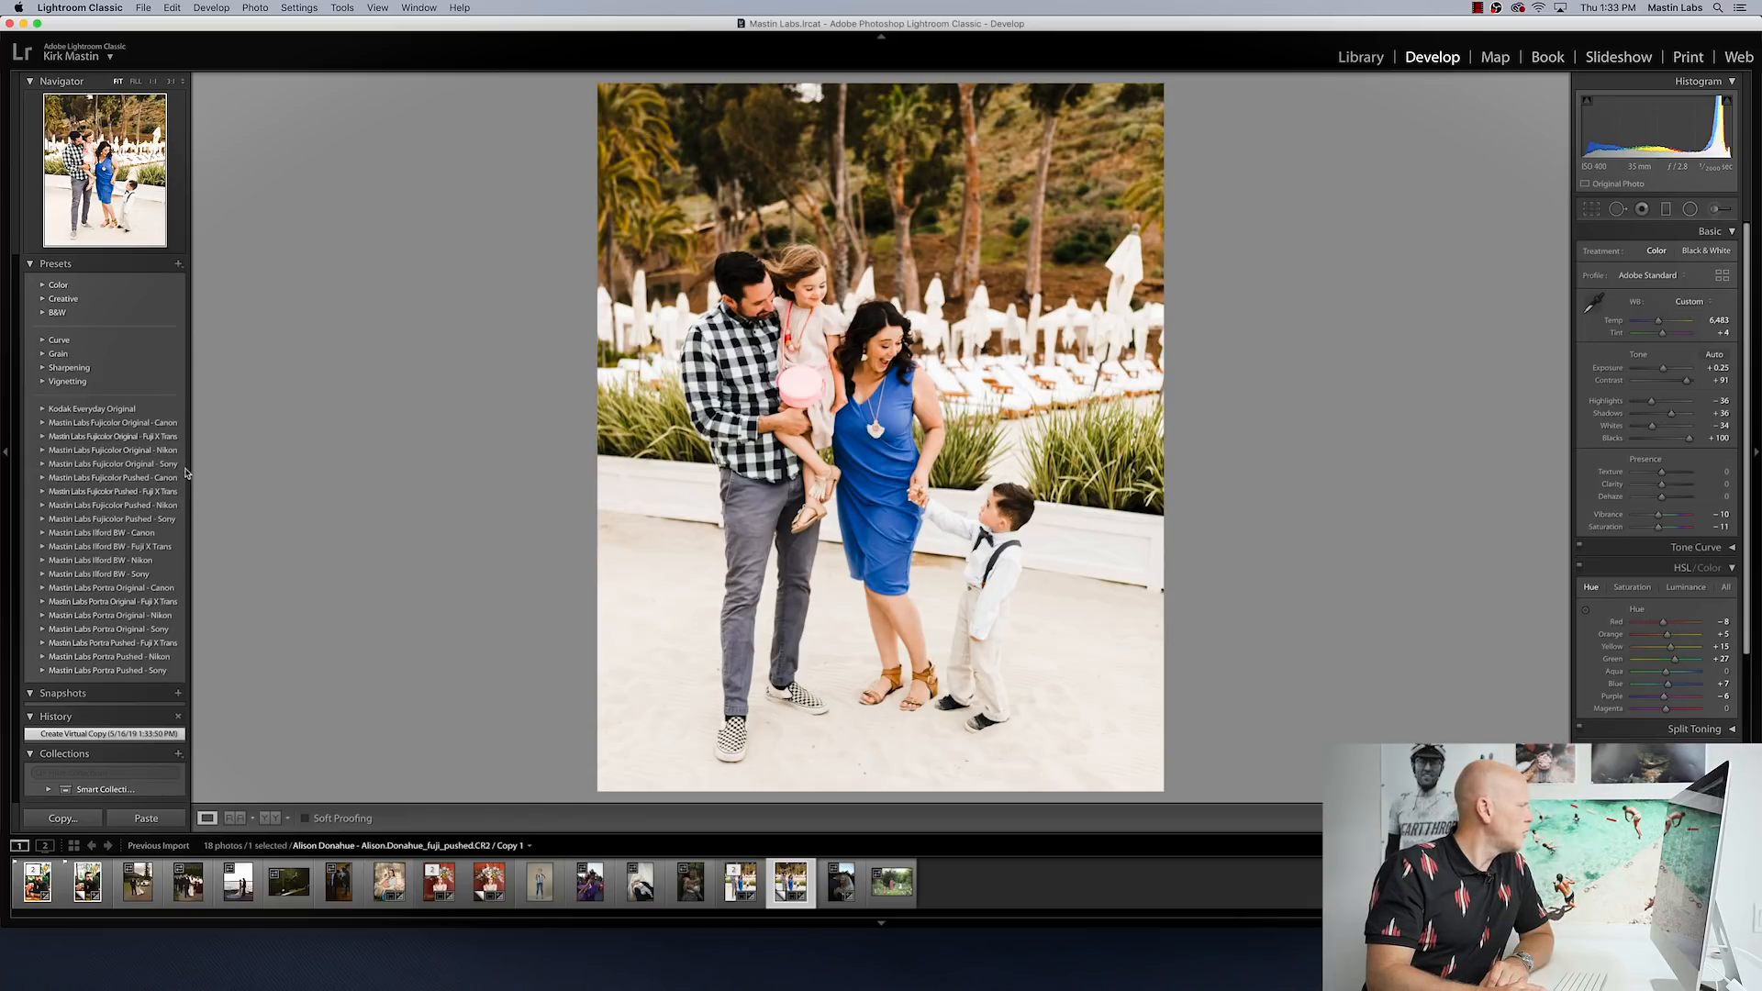
{"action": "left_click", "coordinate": [42, 506]}
{"action": "left_click", "coordinate": [42, 507]}
{"action": "left_click", "coordinate": [42, 478]}
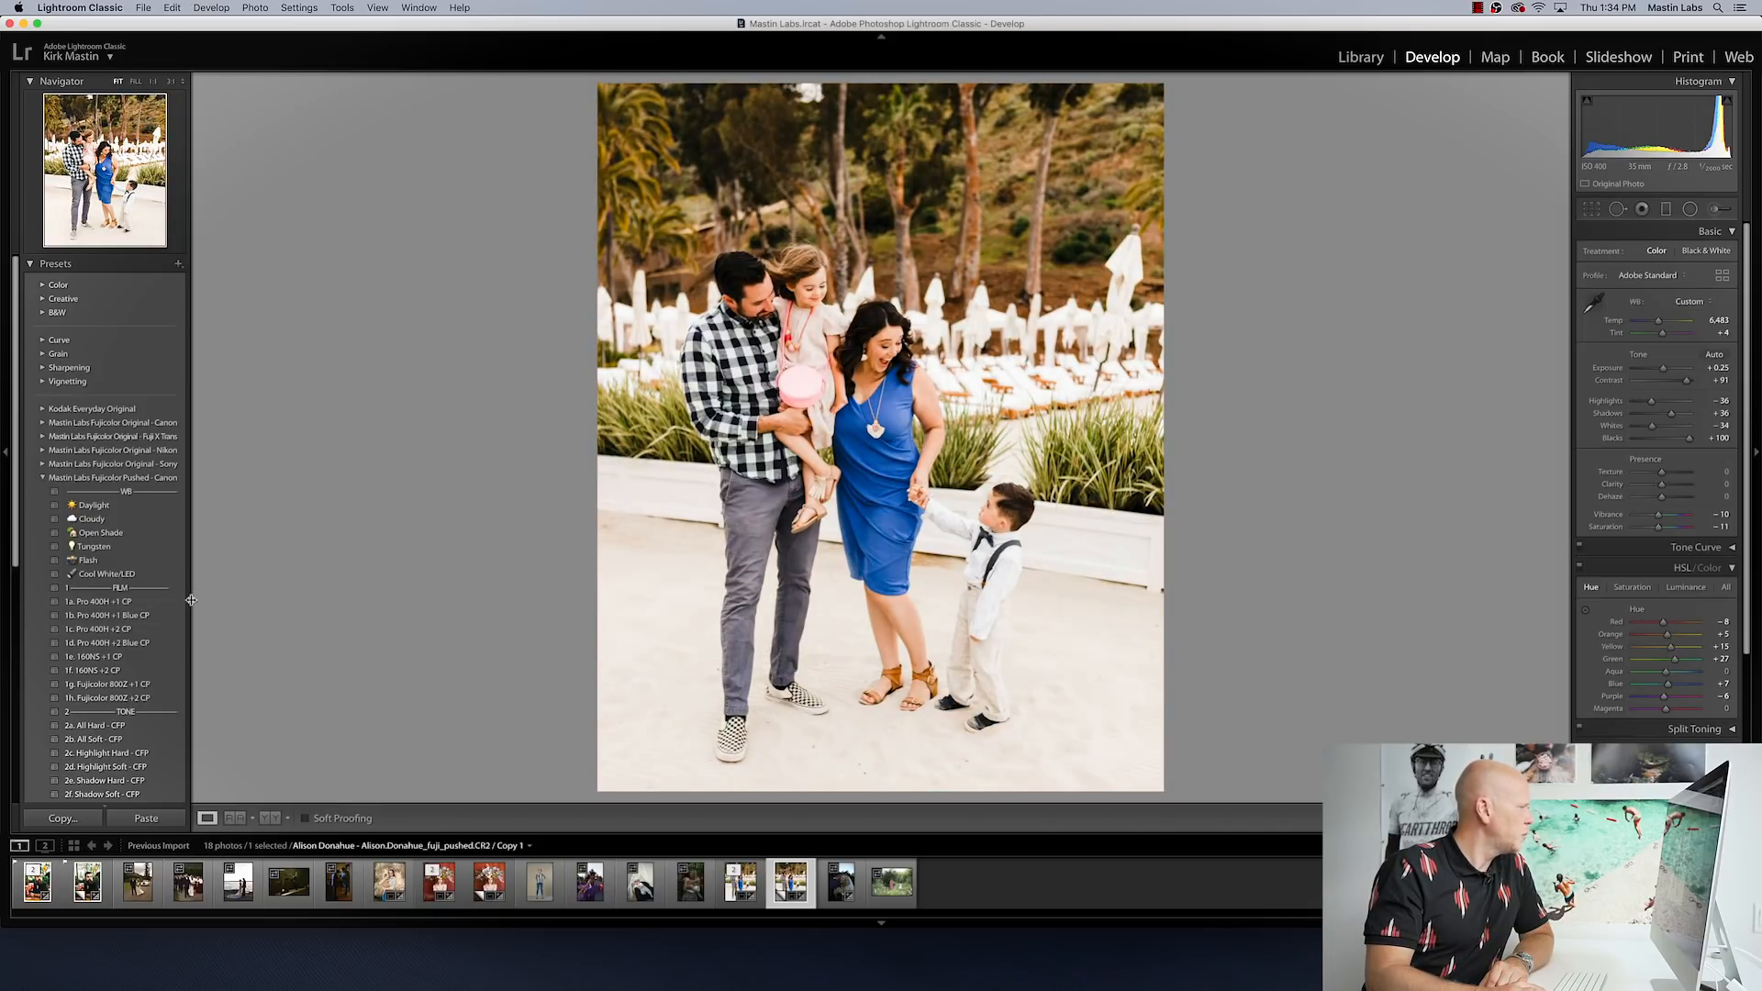
{"action": "left_click", "coordinate": [132, 603]}
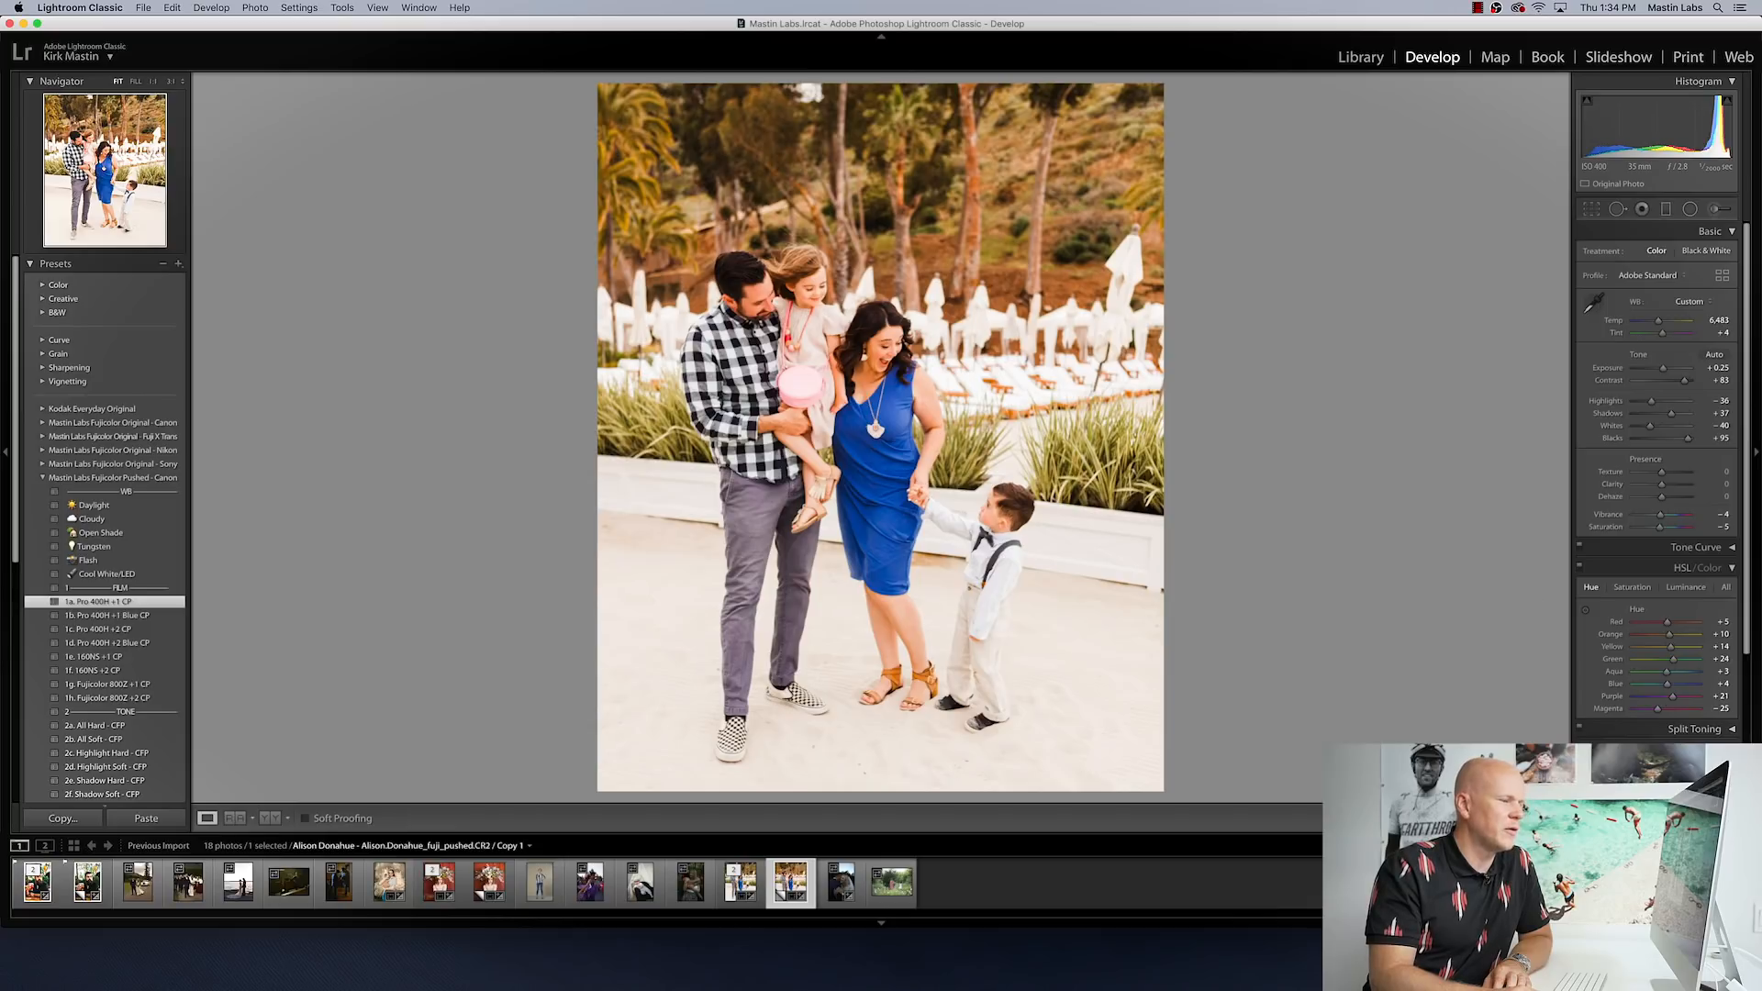
Step: Correct the family virtual copy's white balance to a temperature of 5,751 and a tint of -7, checking the people up close
{"action": "left_click", "coordinate": [1663, 334]}
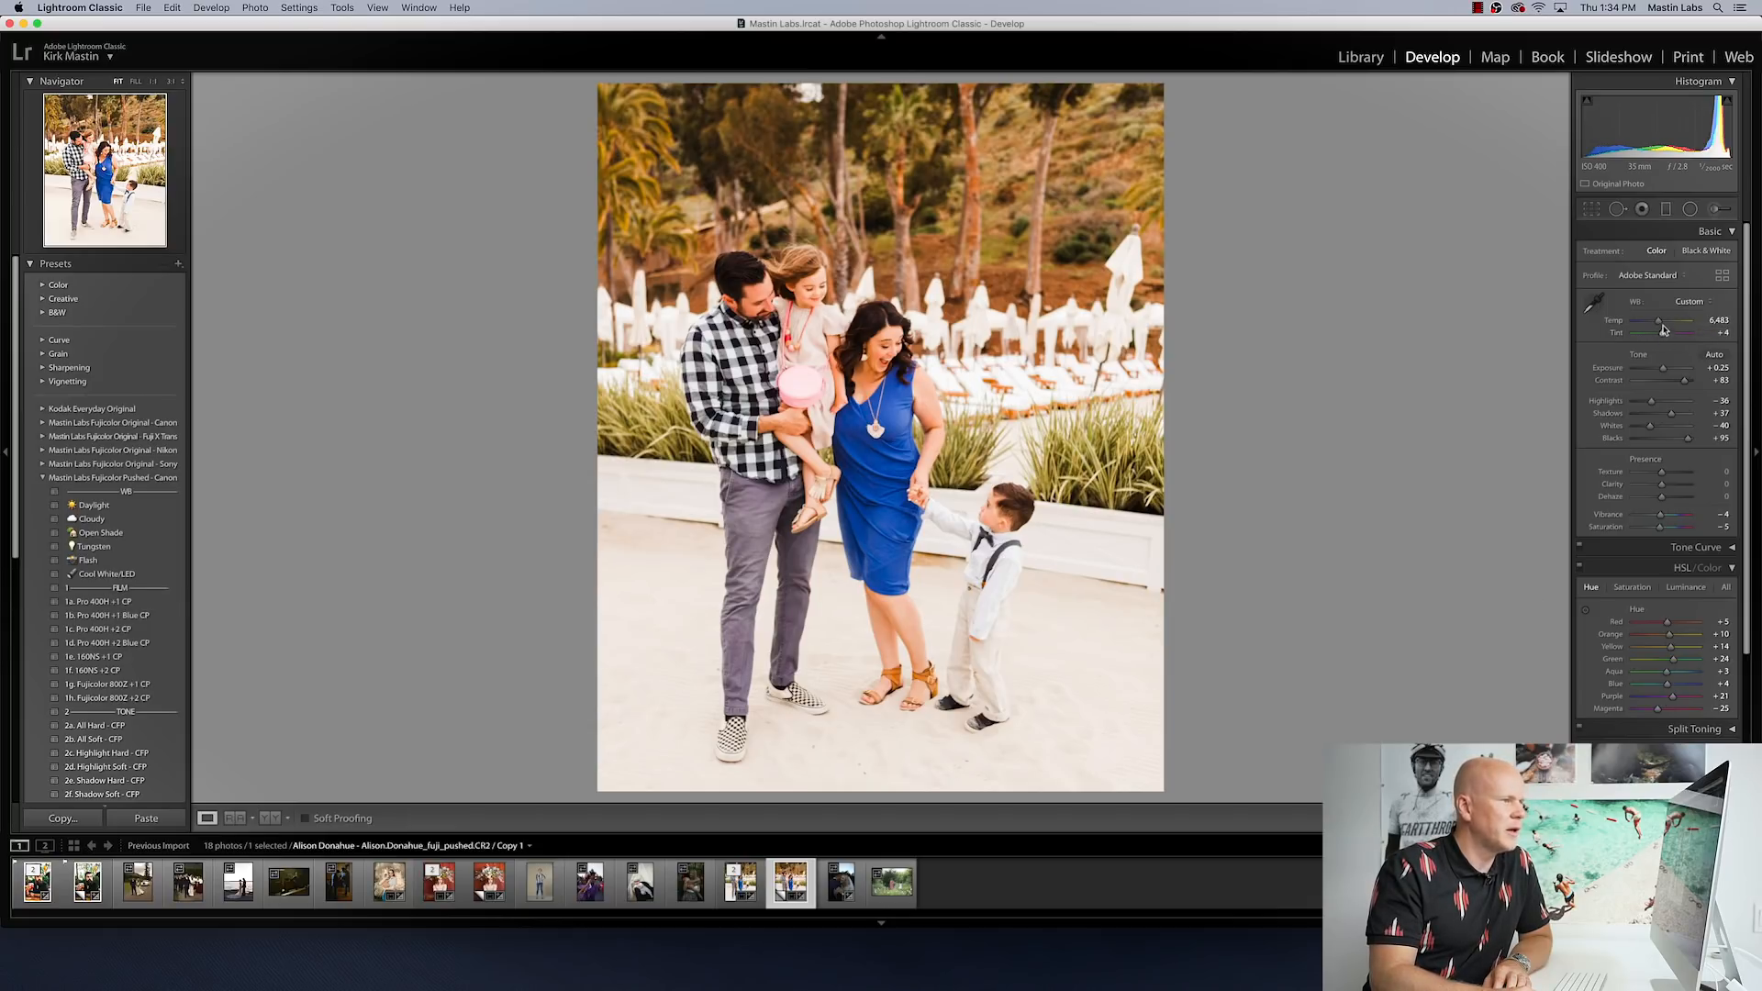
{"action": "left_click_drag", "start_coordinate": [1658, 321], "coordinate": [1657, 328]}
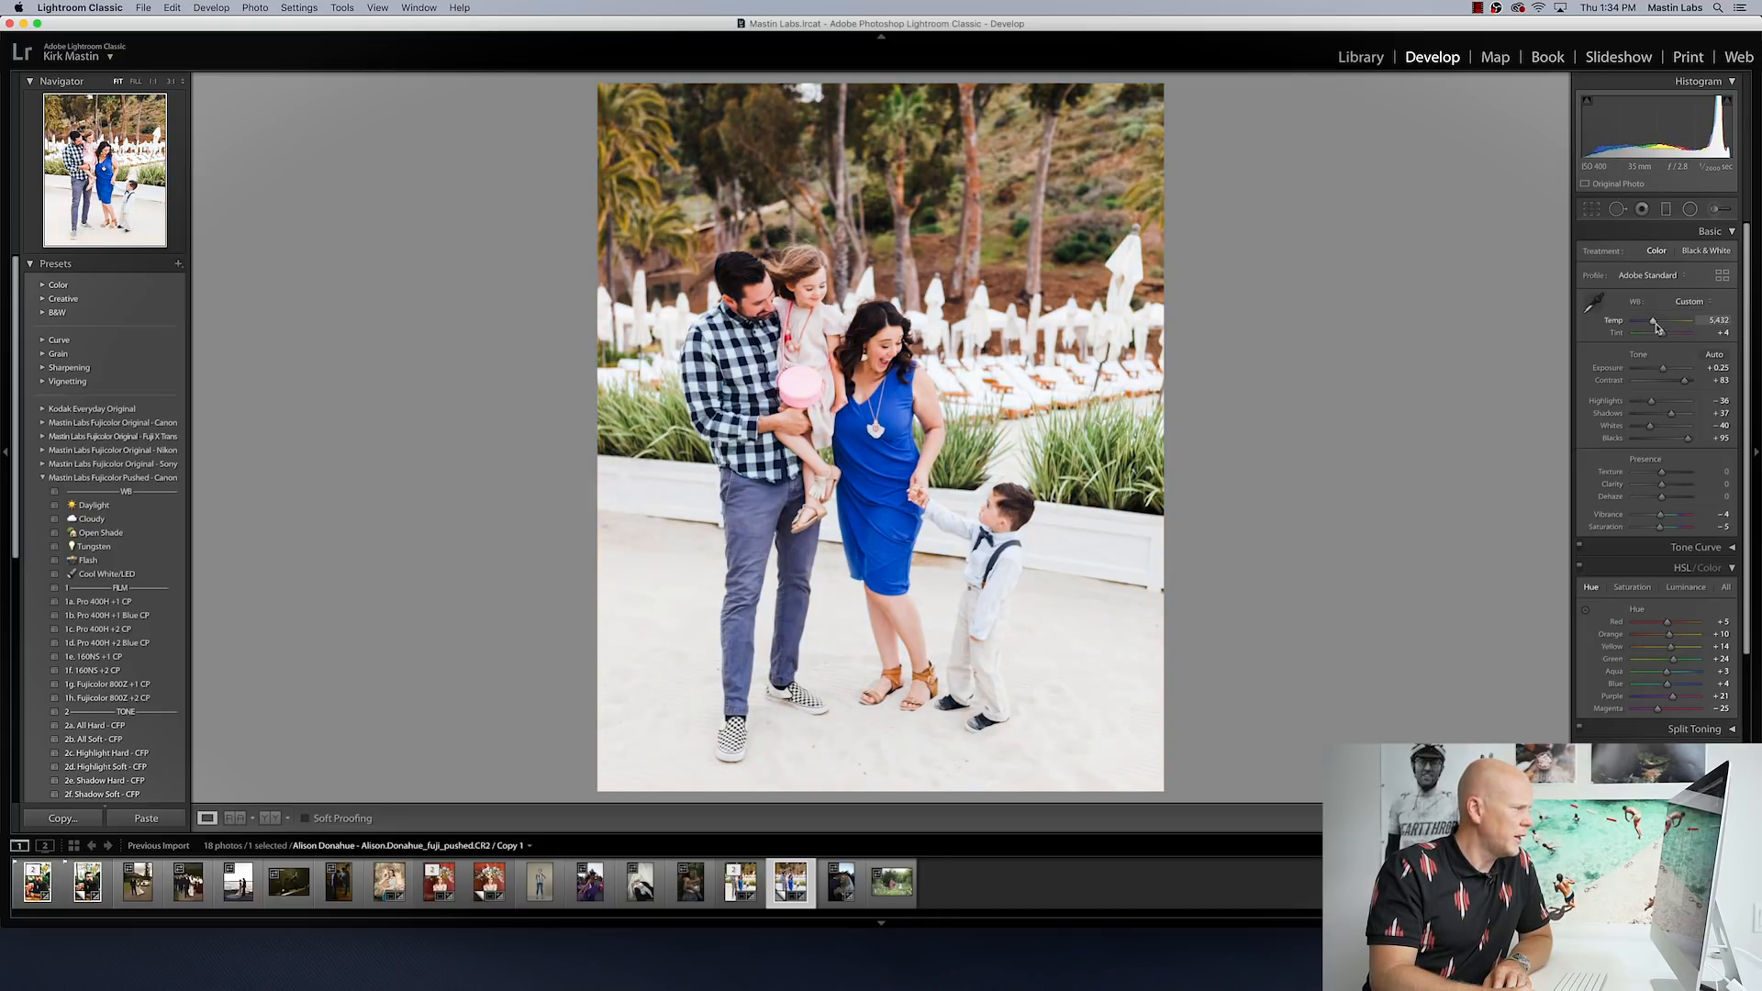
{"action": "left_click", "coordinate": [897, 540]}
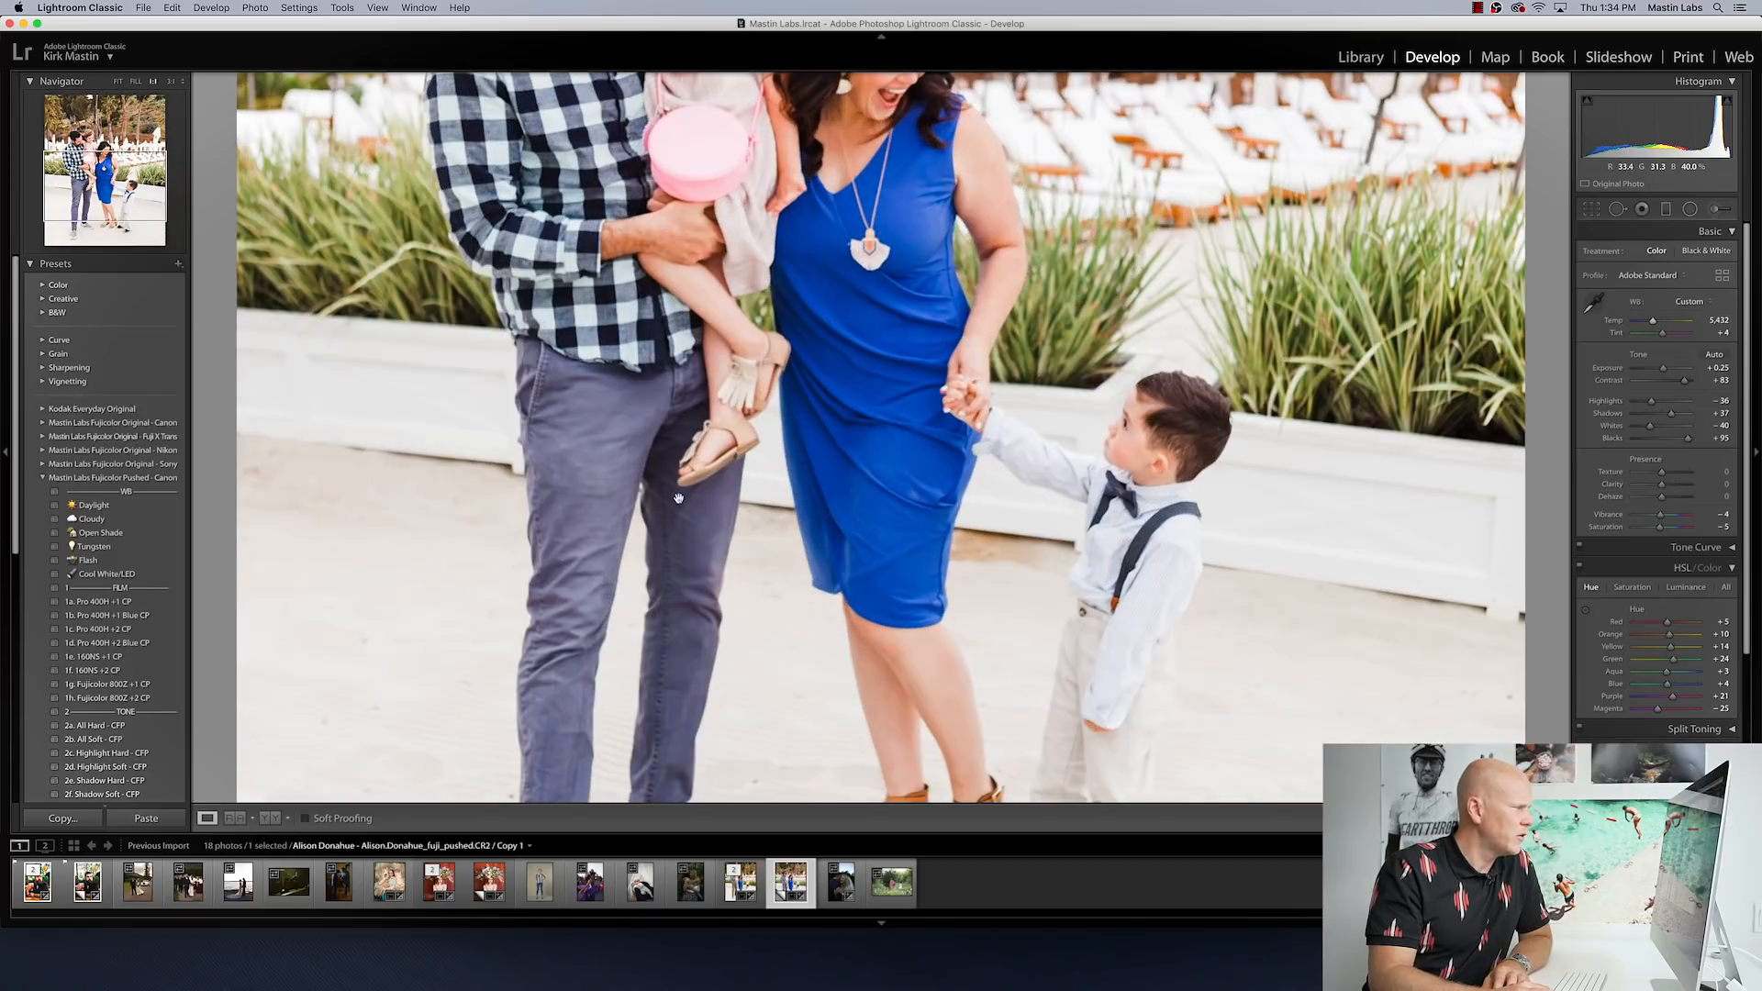
{"action": "left_click_drag", "start_coordinate": [915, 510], "coordinate": [643, 652]}
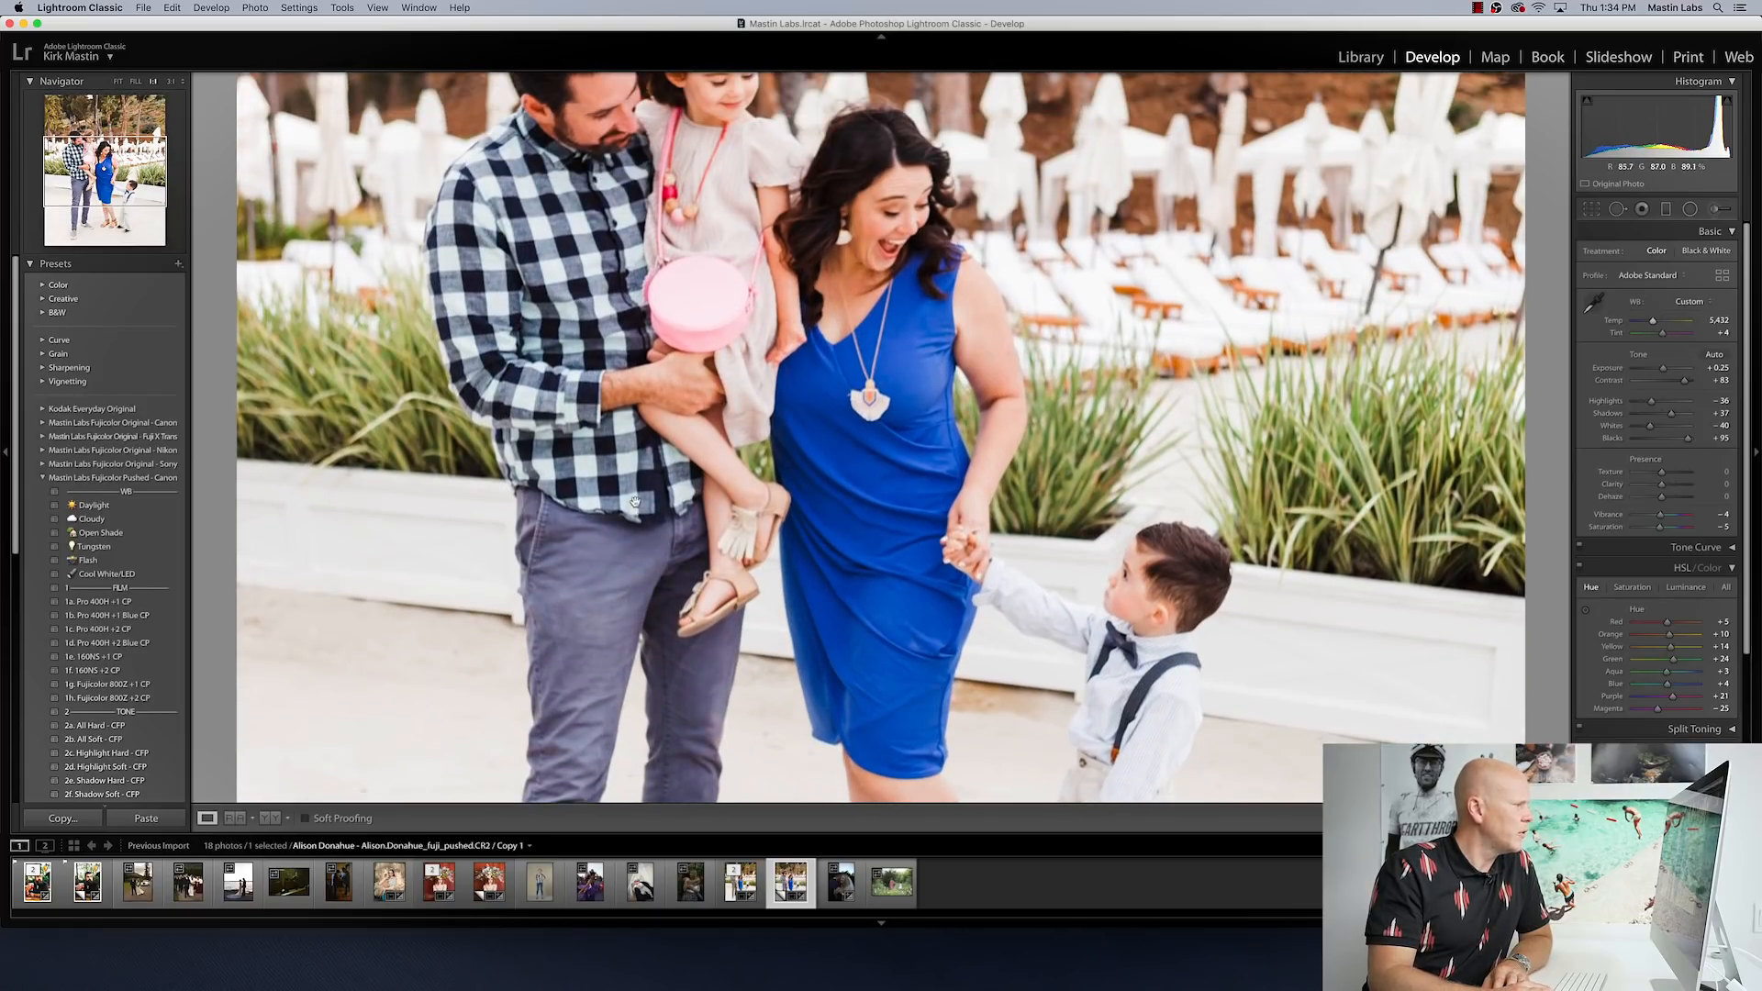
{"action": "left_click", "coordinate": [652, 546]}
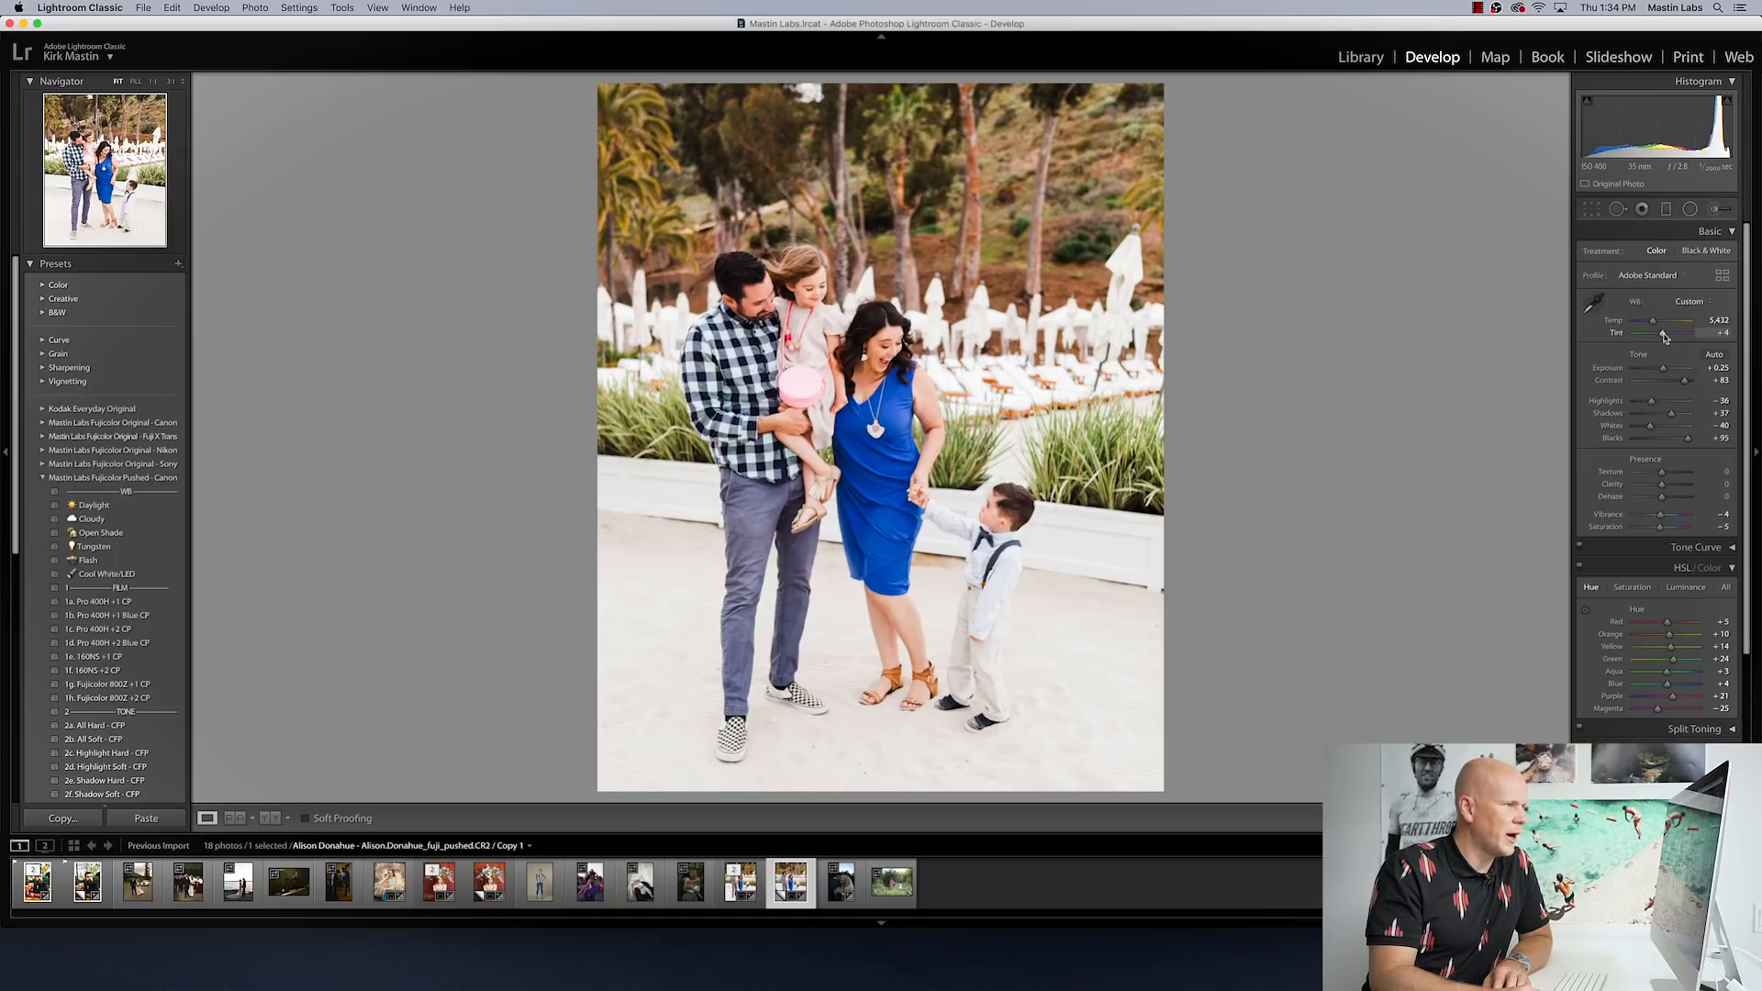
{"action": "mouse_move", "coordinate": [1663, 337]}
{"action": "left_mouse_down"}
{"action": "mouse_move", "coordinate": [1654, 324]}
{"action": "mouse_move", "coordinate": [1663, 339]}
{"action": "left_mouse_up"}
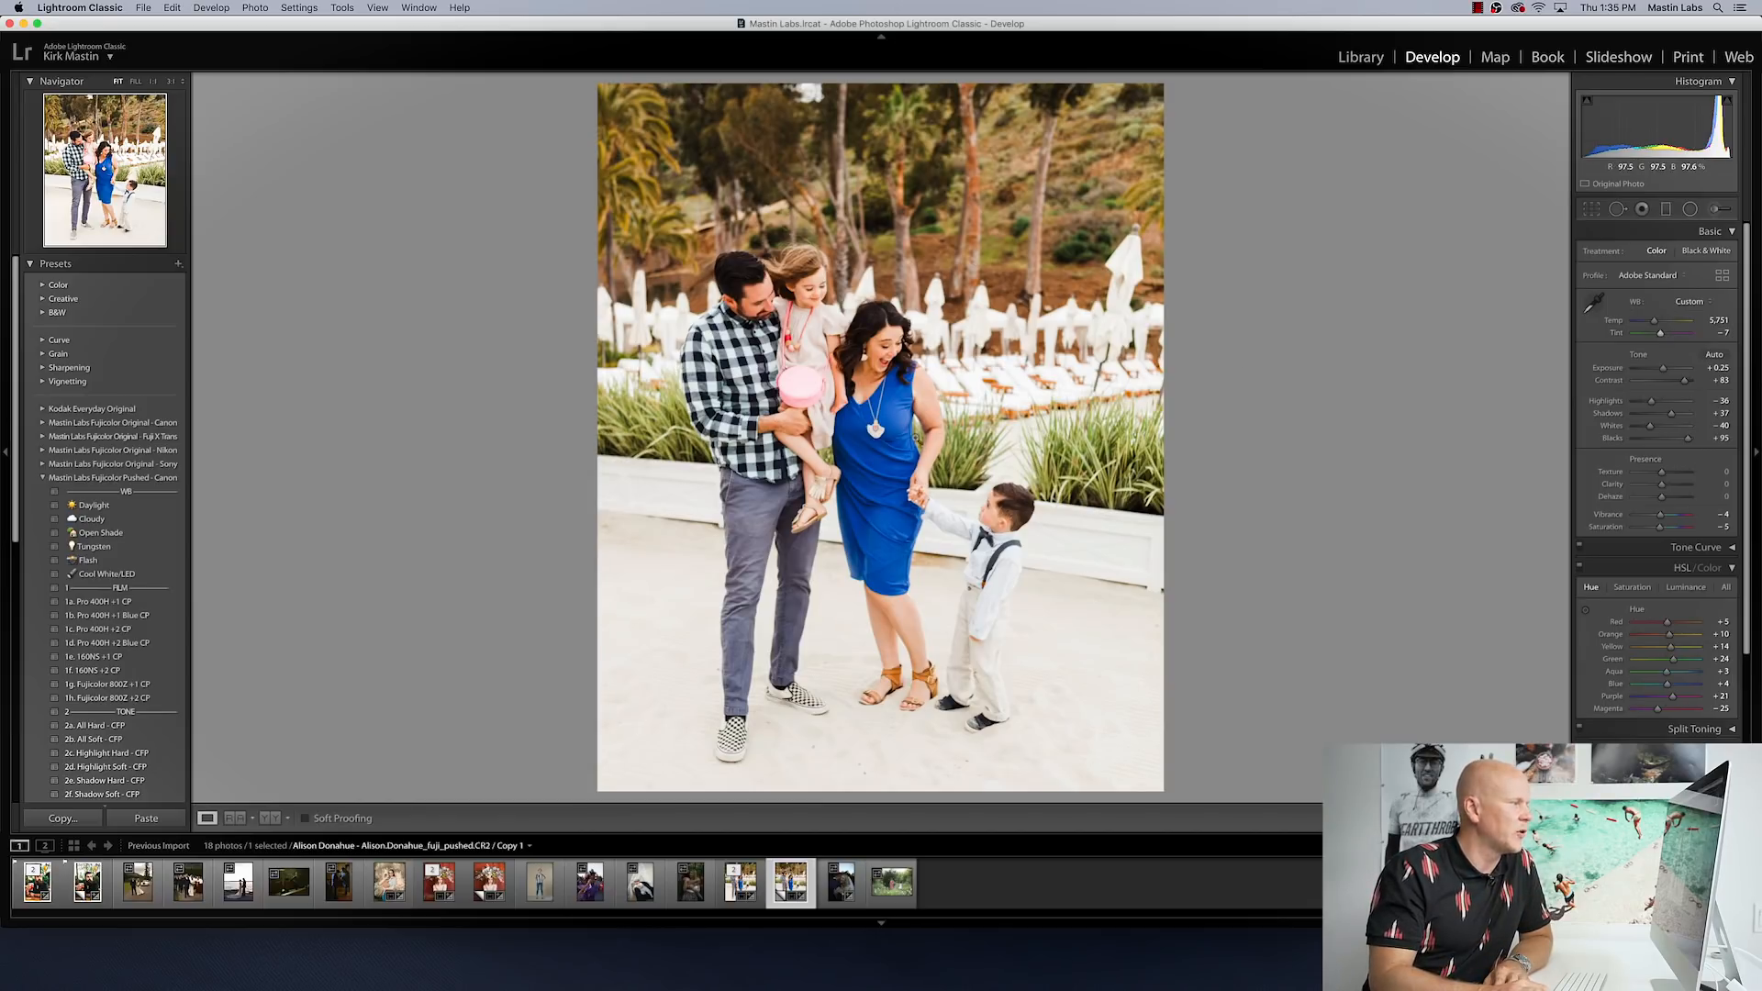
Step: Inspect the family virtual copy up close, select the original alongside it, and compare the before and after versions side by side
{"action": "left_click", "coordinate": [753, 408]}
{"action": "scroll", "coordinate": [587, 378], "scroll_direction": "up", "scroll_amount": 1}
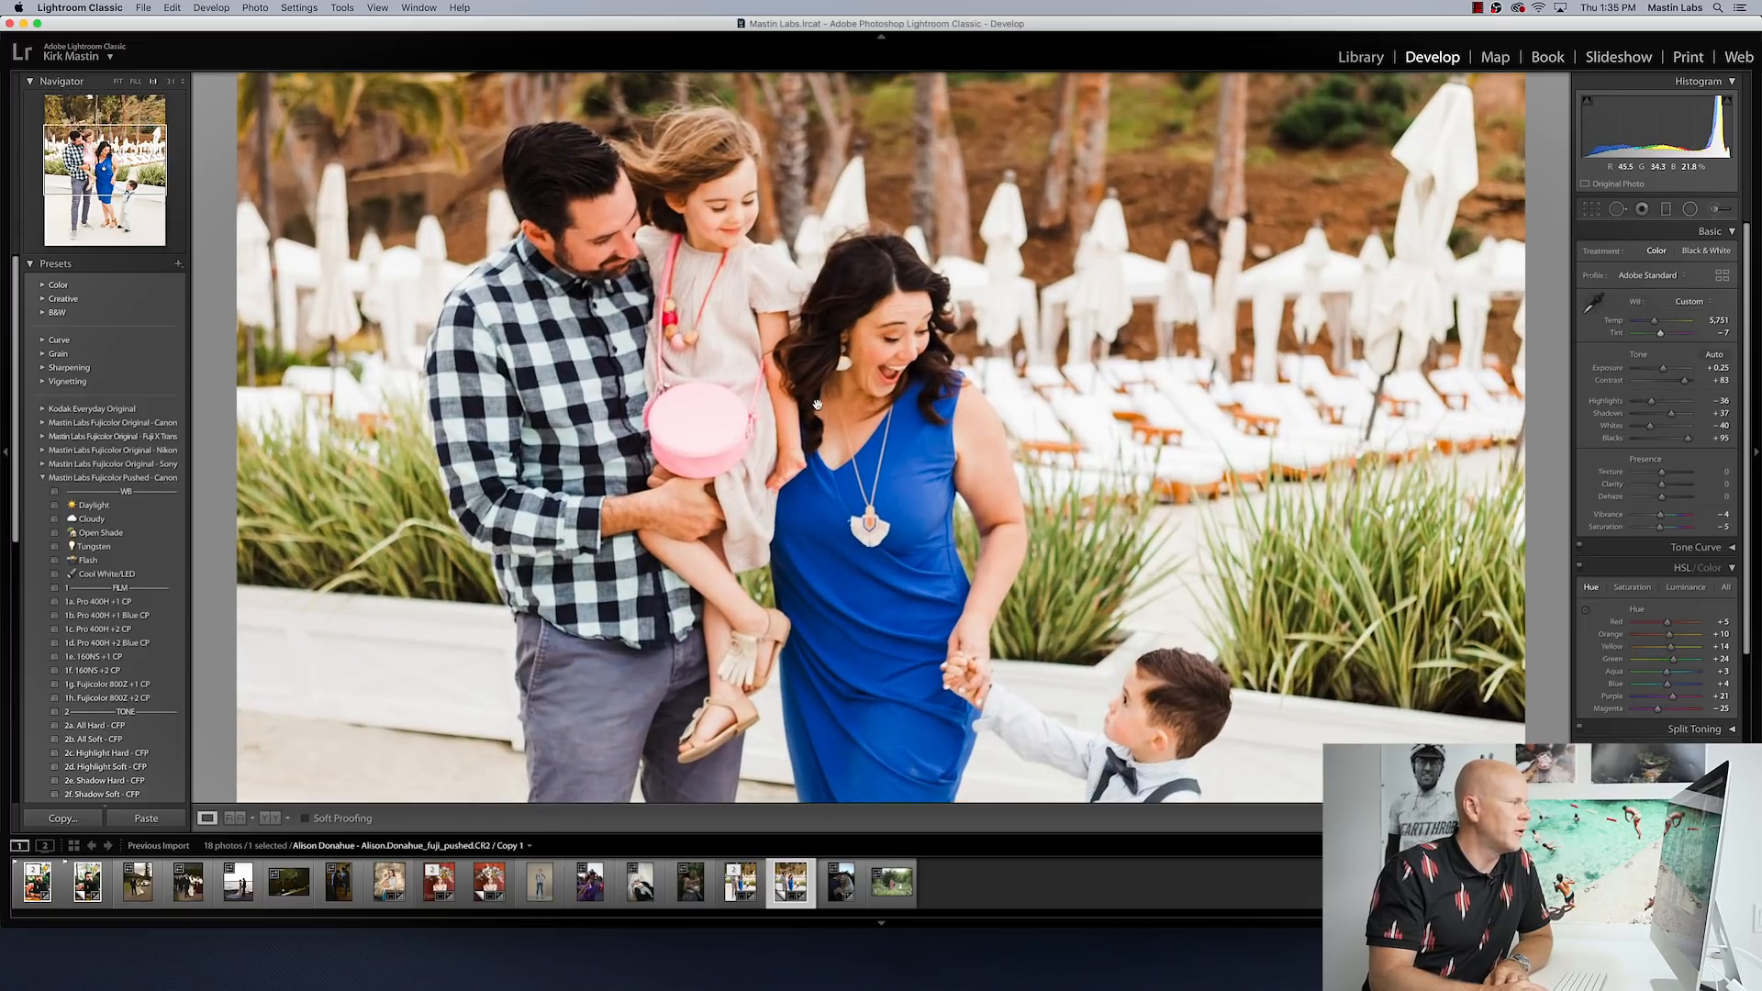
{"action": "left_click", "coordinate": [739, 420]}
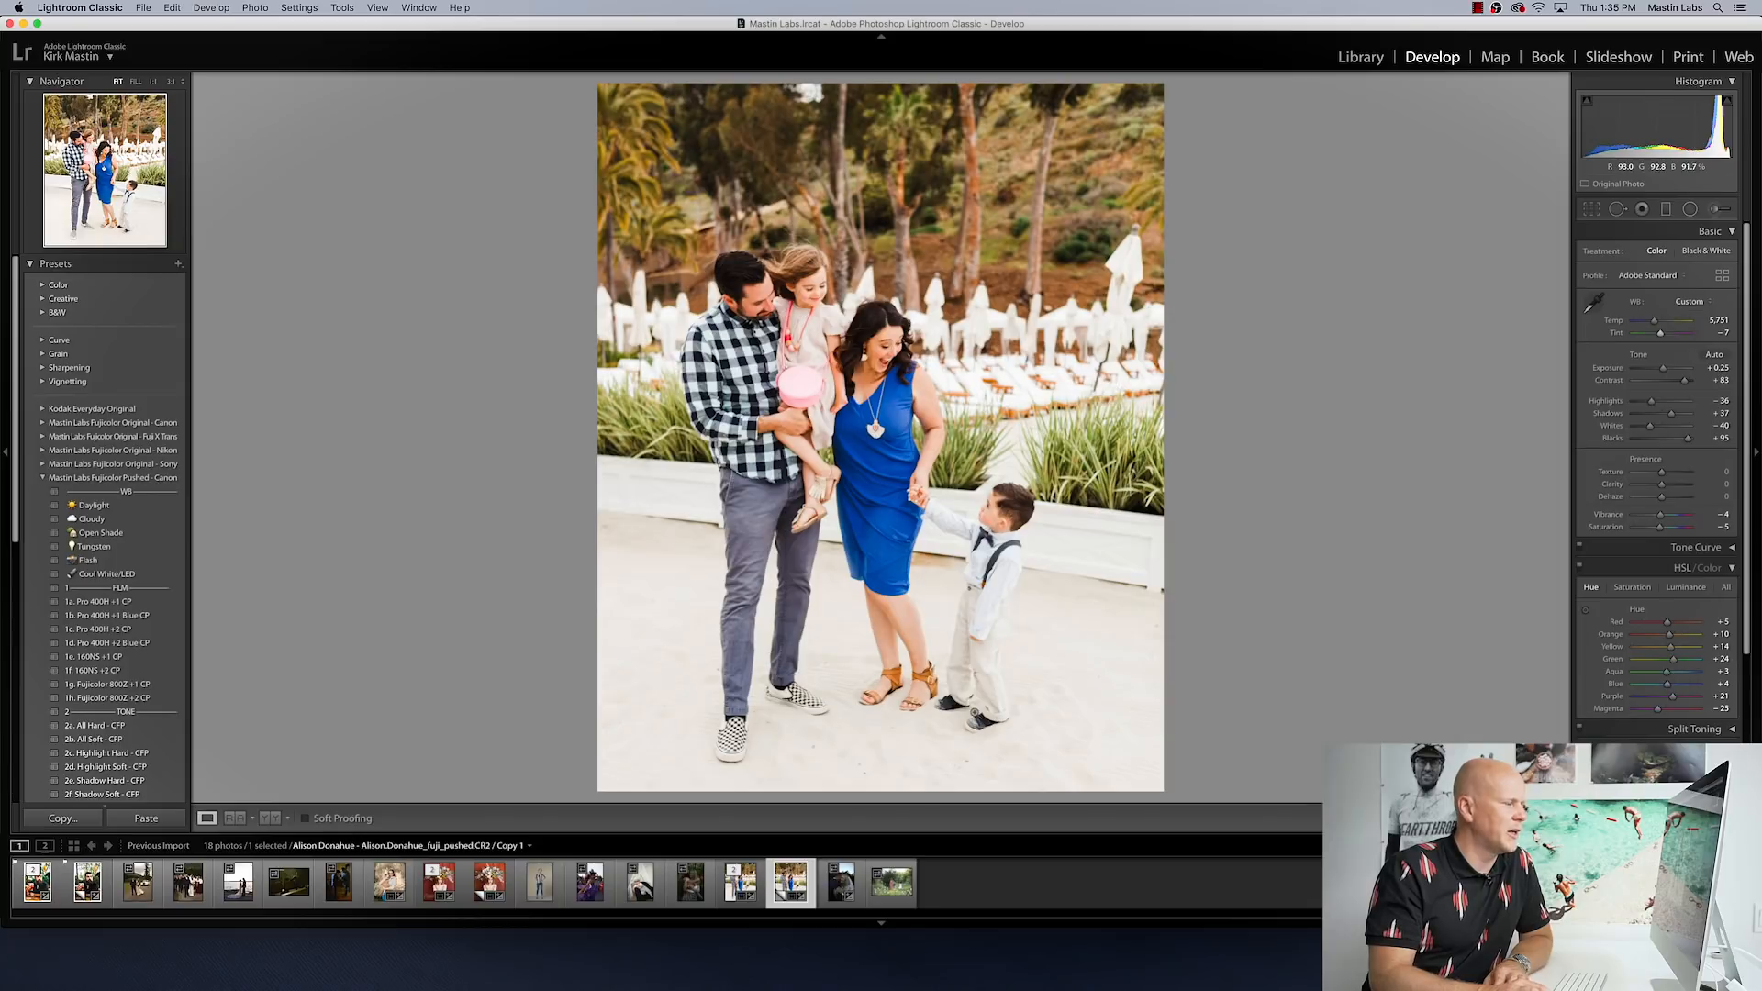
{"action": "left_click", "coordinate": [745, 886]}
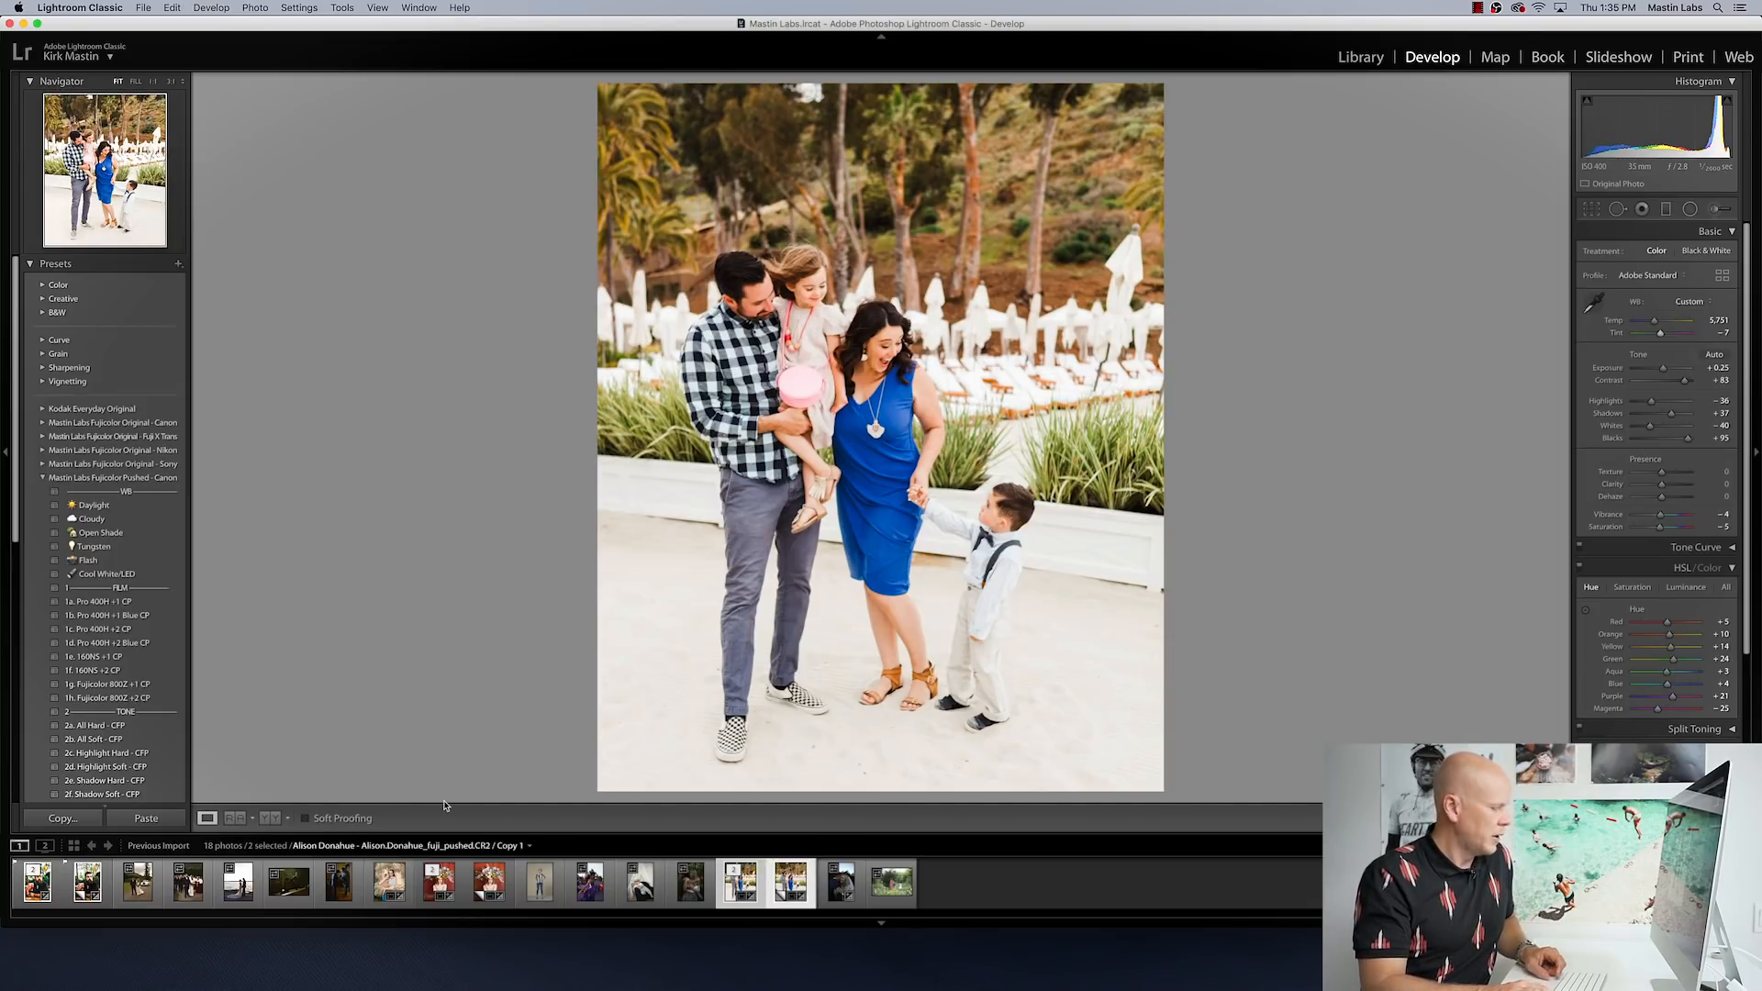
{"action": "key", "text": "y"}
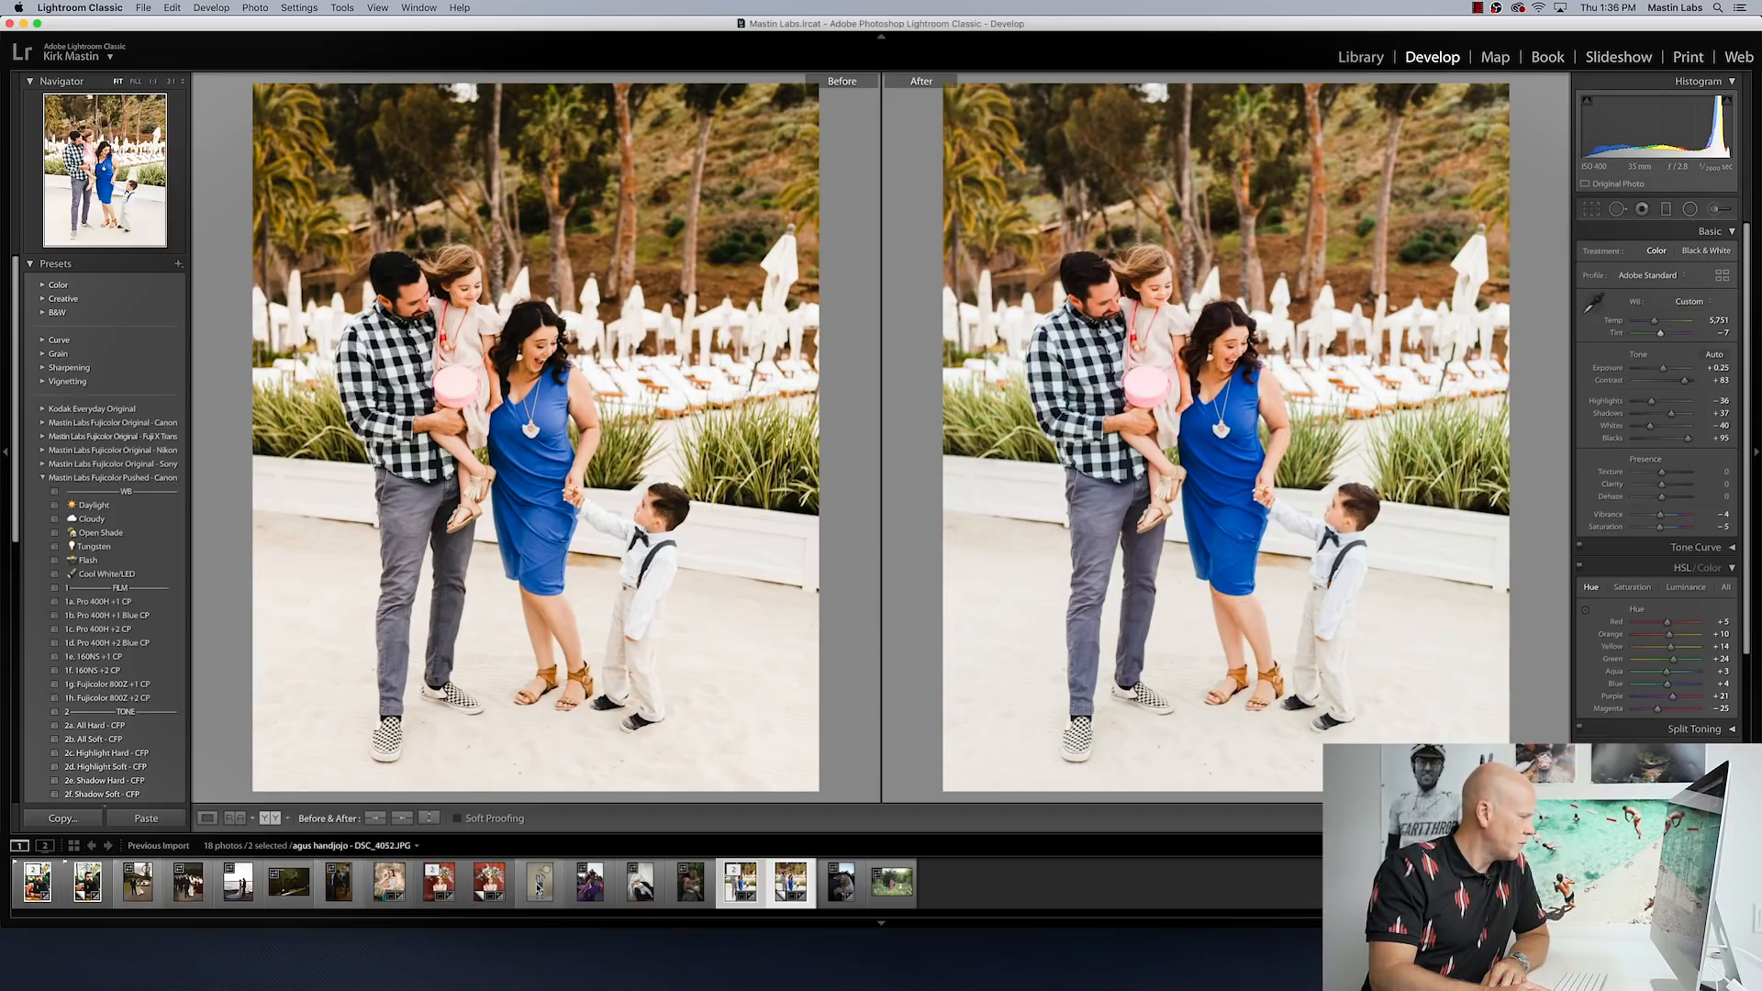
Step: Open the photo of the dancer in the purple costume in single-image view and check its camera metadata in the Library module
{"action": "left_click", "coordinate": [593, 890]}
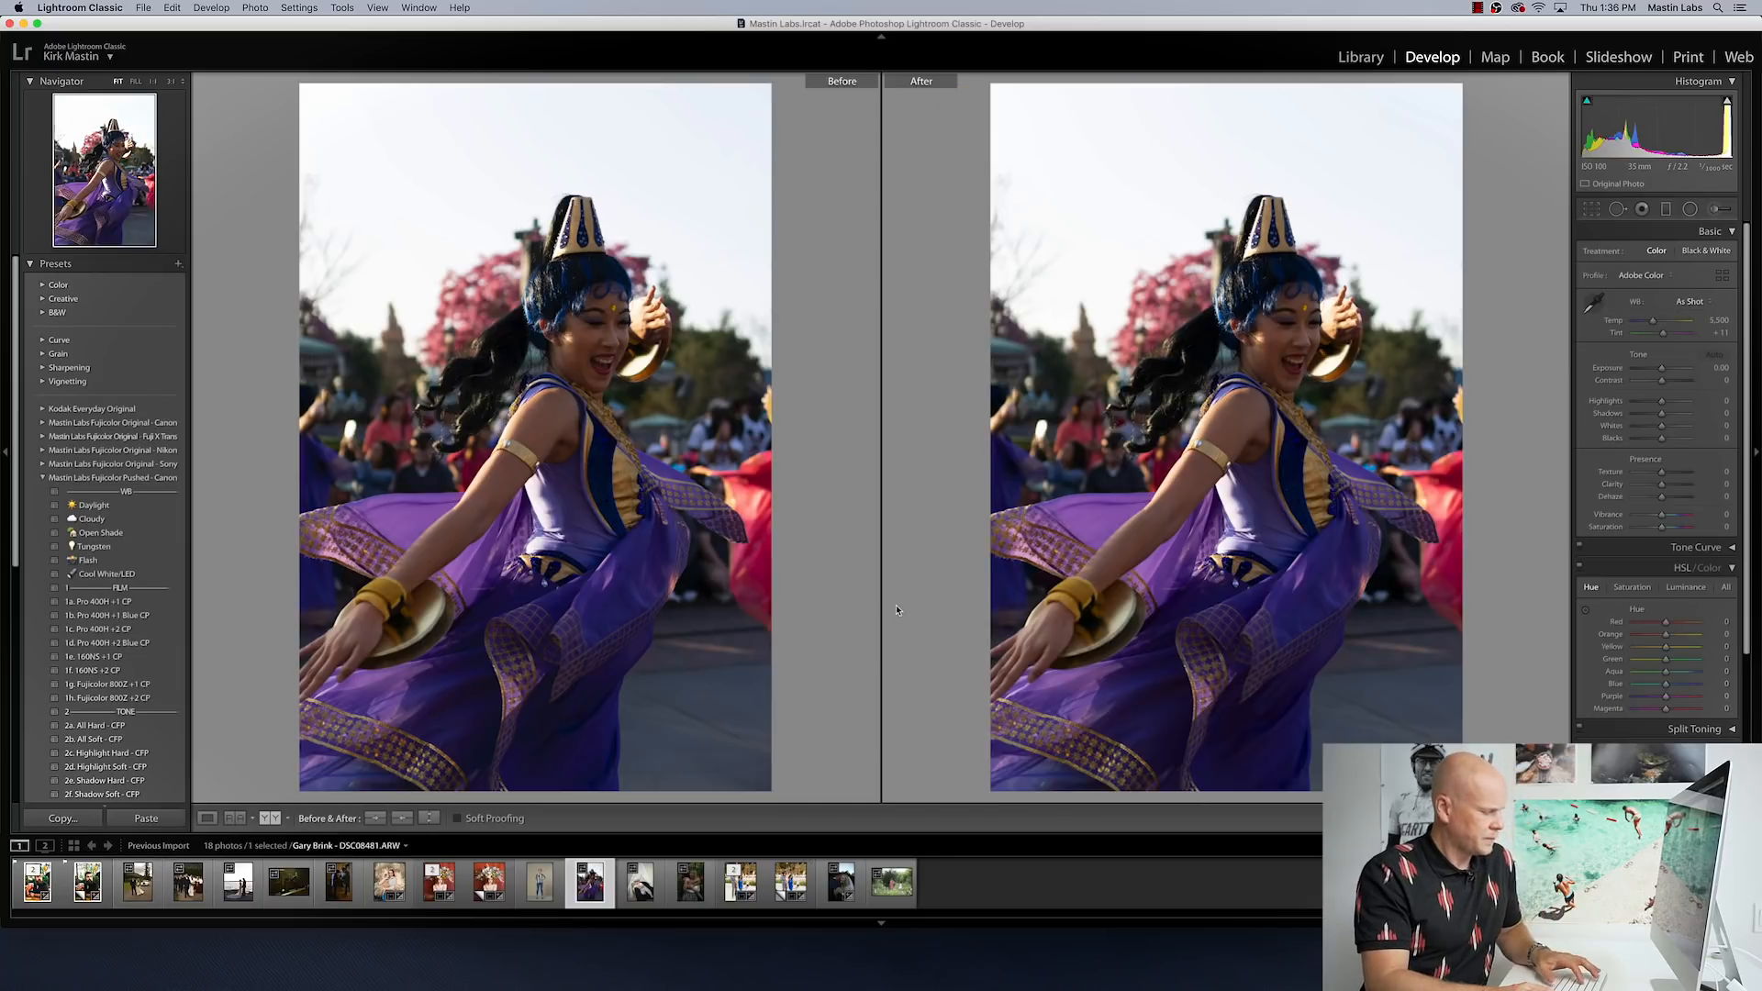
{"action": "key", "text": "y"}
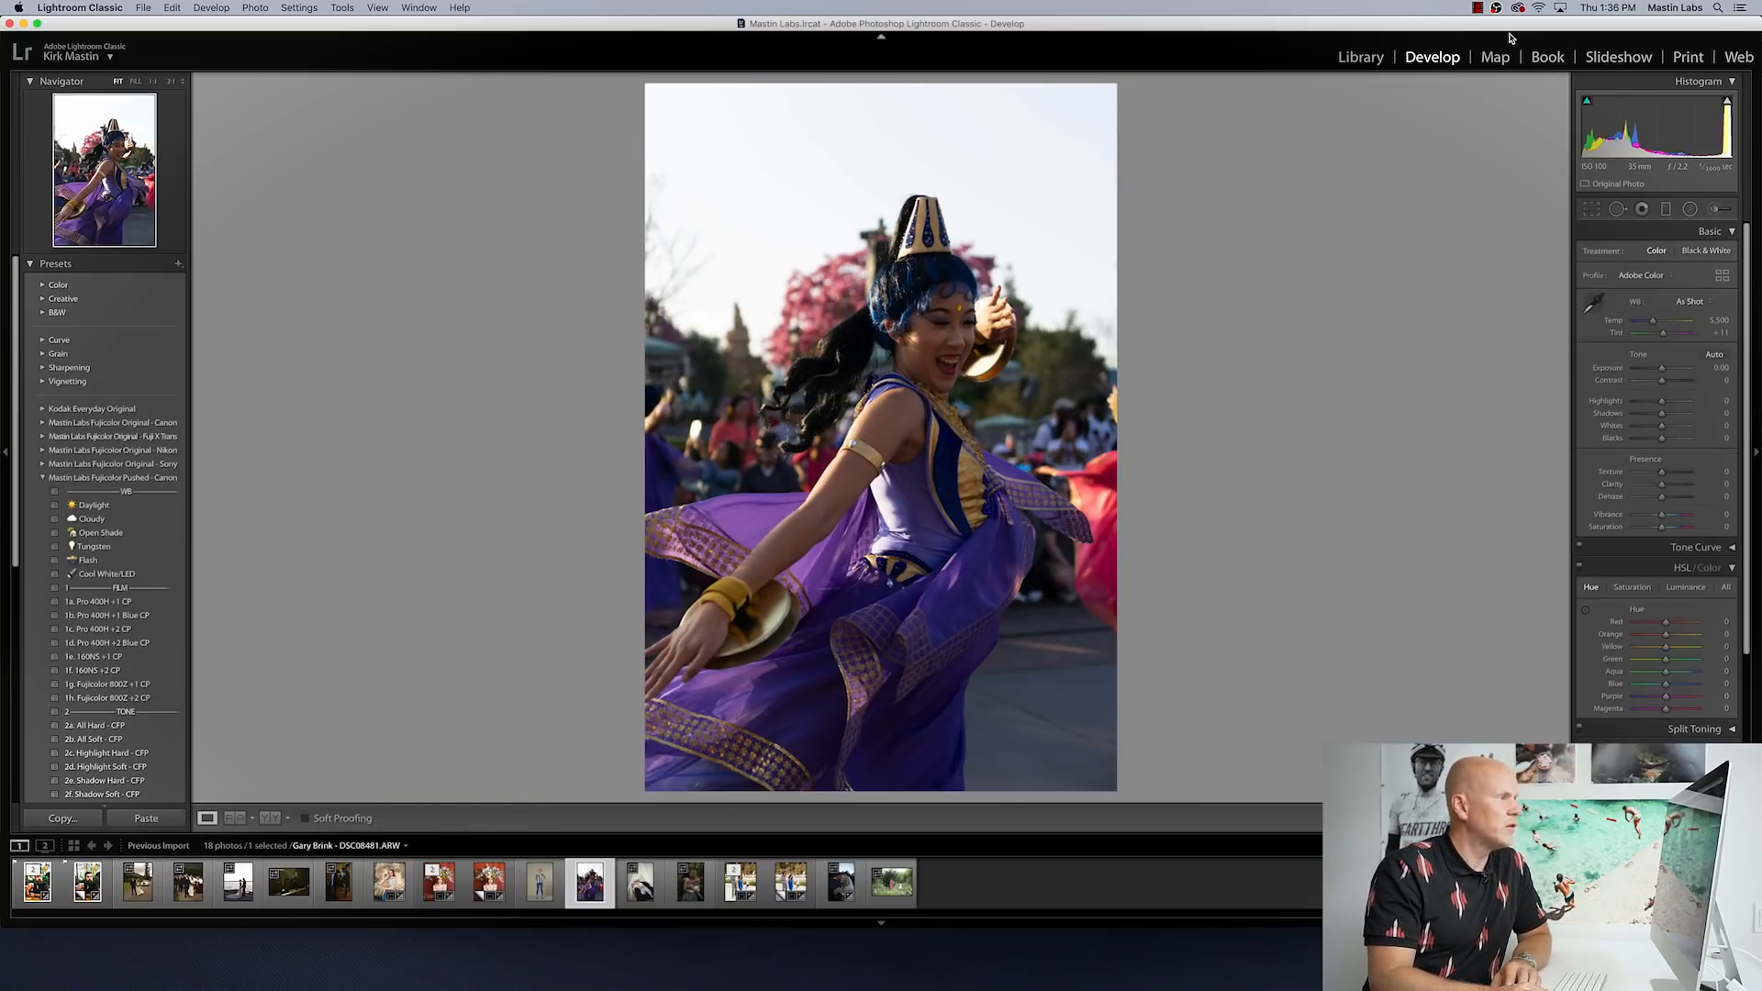
{"action": "left_click", "coordinate": [1363, 59]}
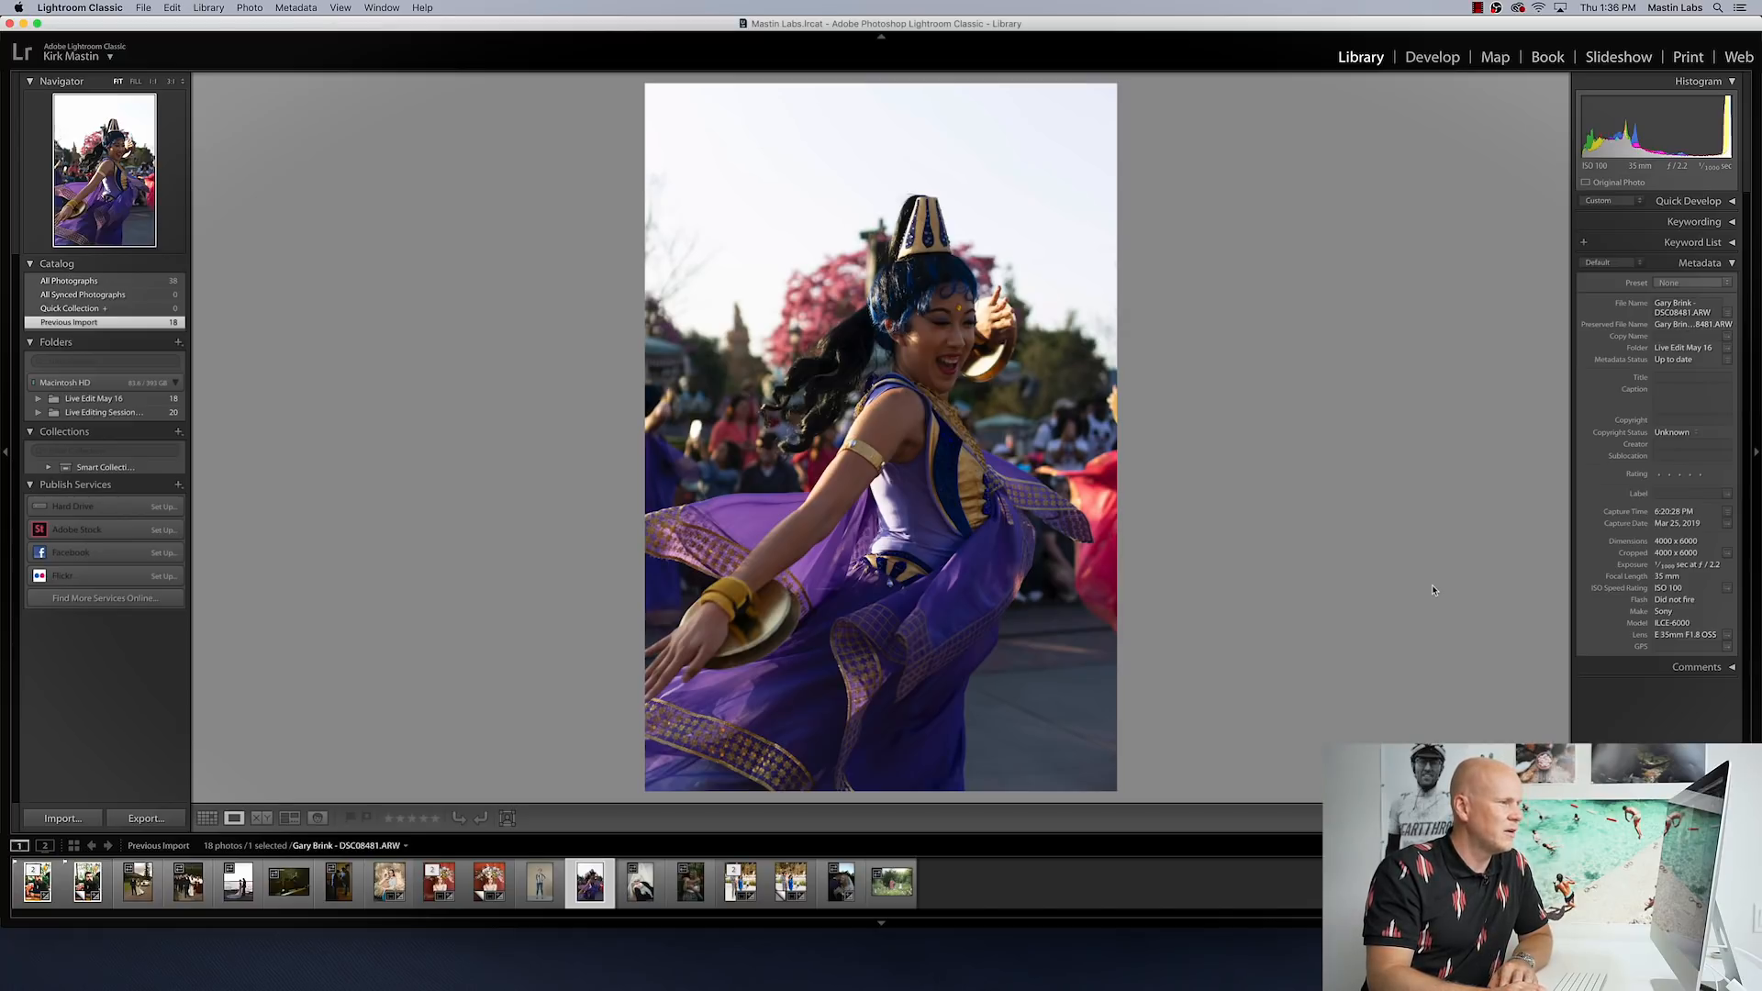
{"action": "left_click", "coordinate": [1433, 57]}
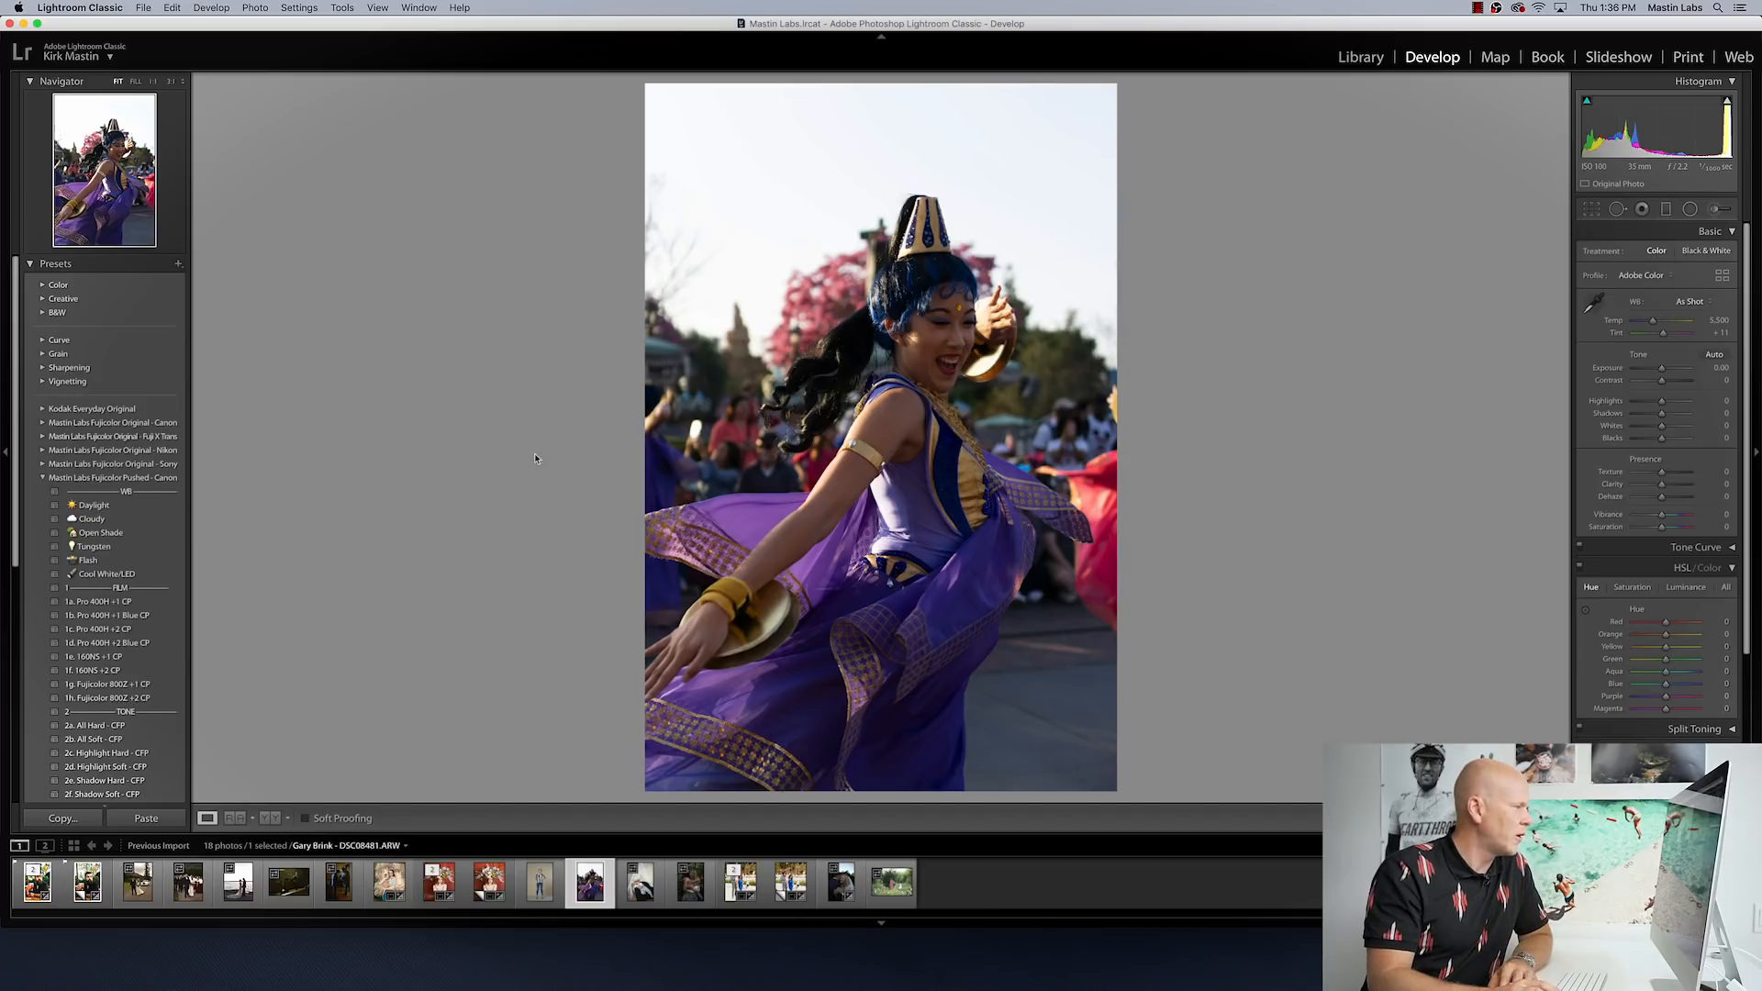
Step: Try the 1c. Pro 400H +2 SP preset from Mastin Labs Fujicolor Pushed - Sony on the dancer photo, and settle on 1a. Pro 400H +1 SP
{"action": "left_click", "coordinate": [42, 478]}
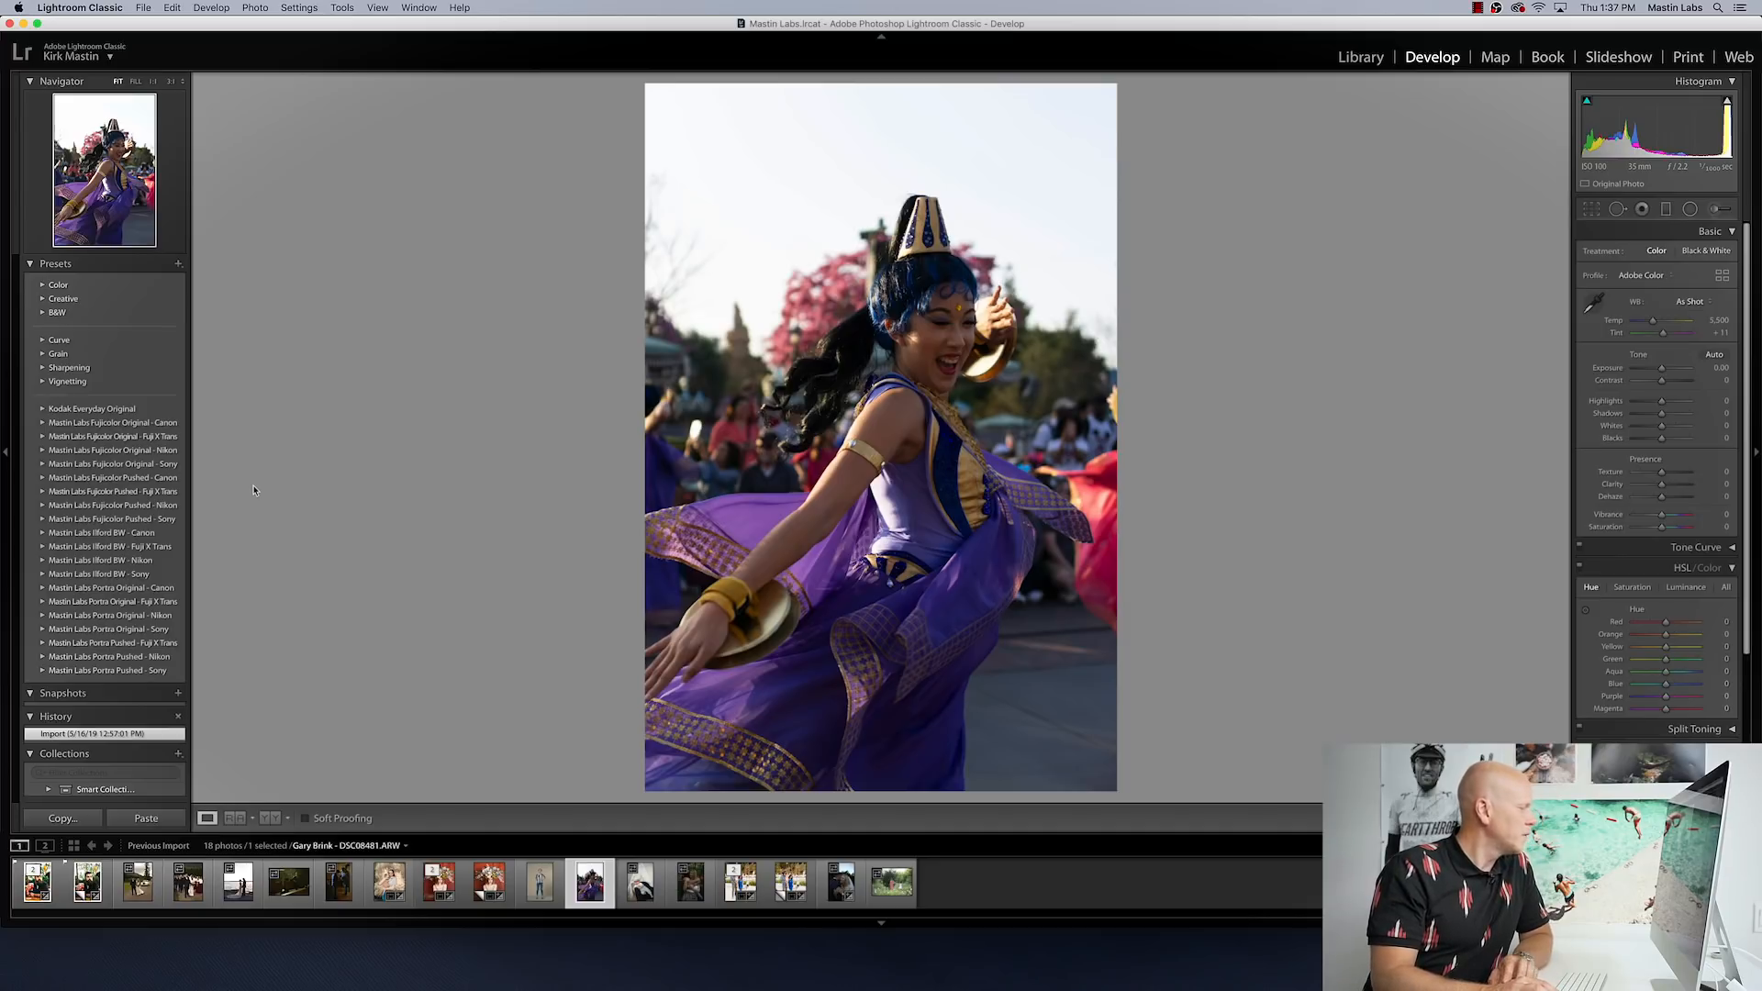
{"action": "left_click", "coordinate": [42, 519]}
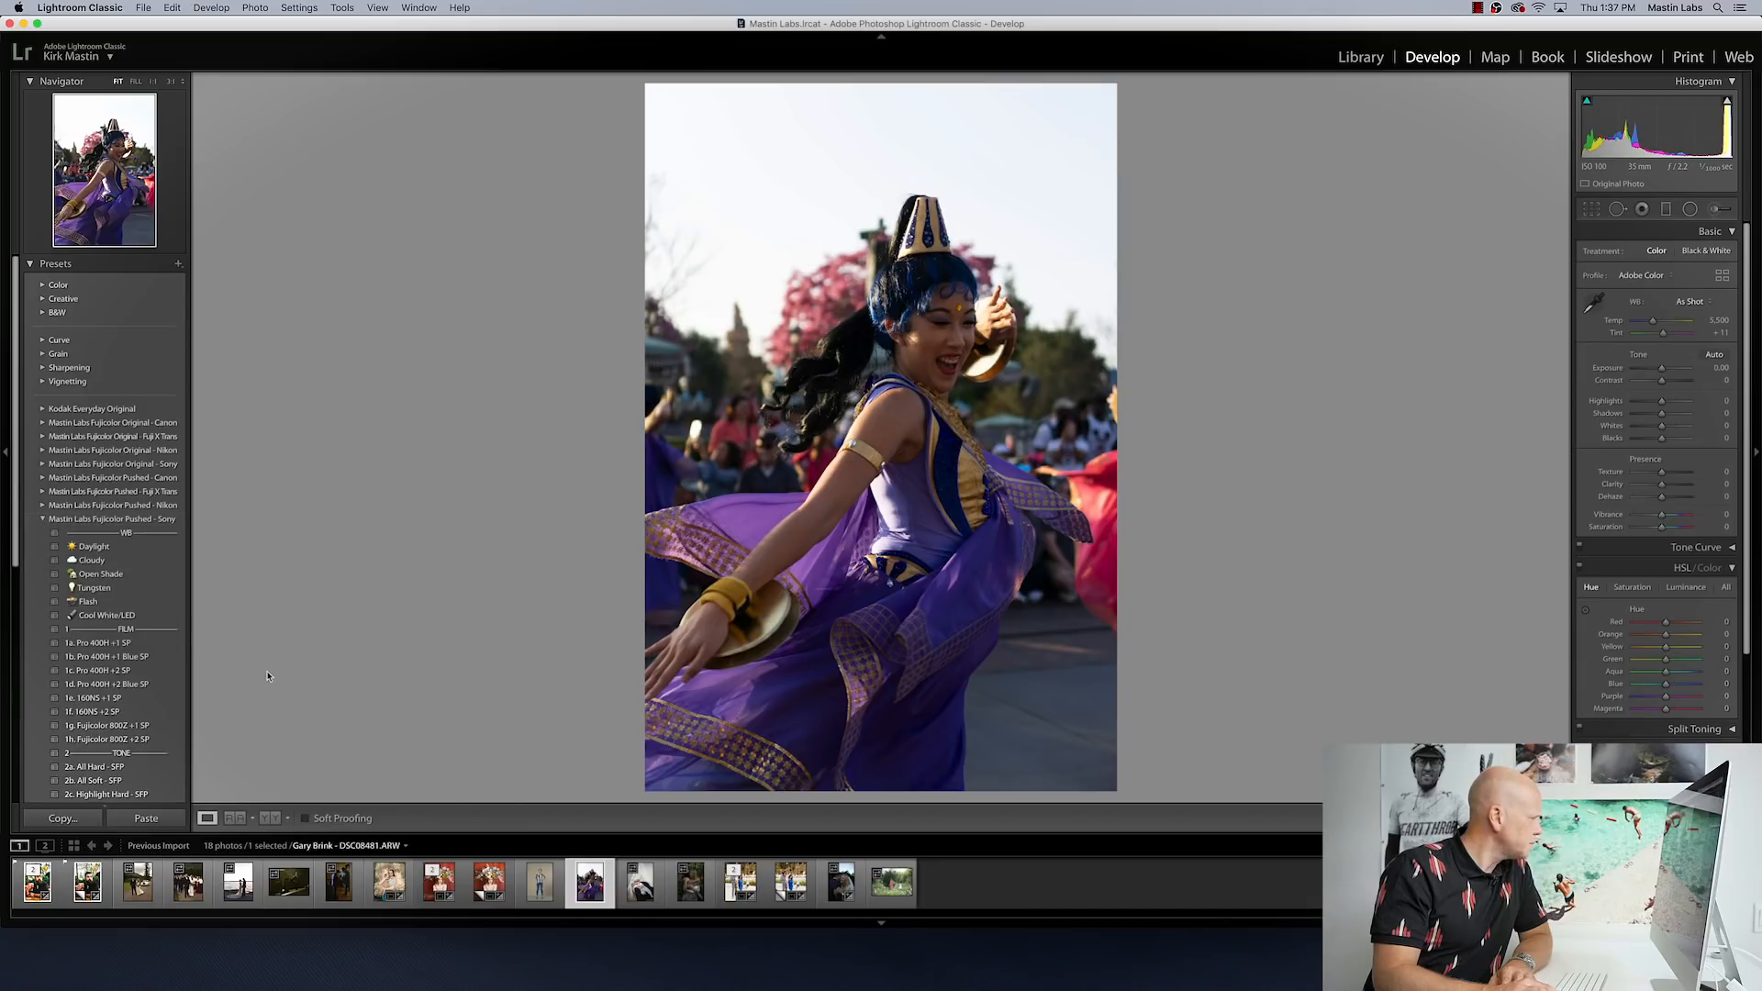
{"action": "left_click", "coordinate": [137, 672]}
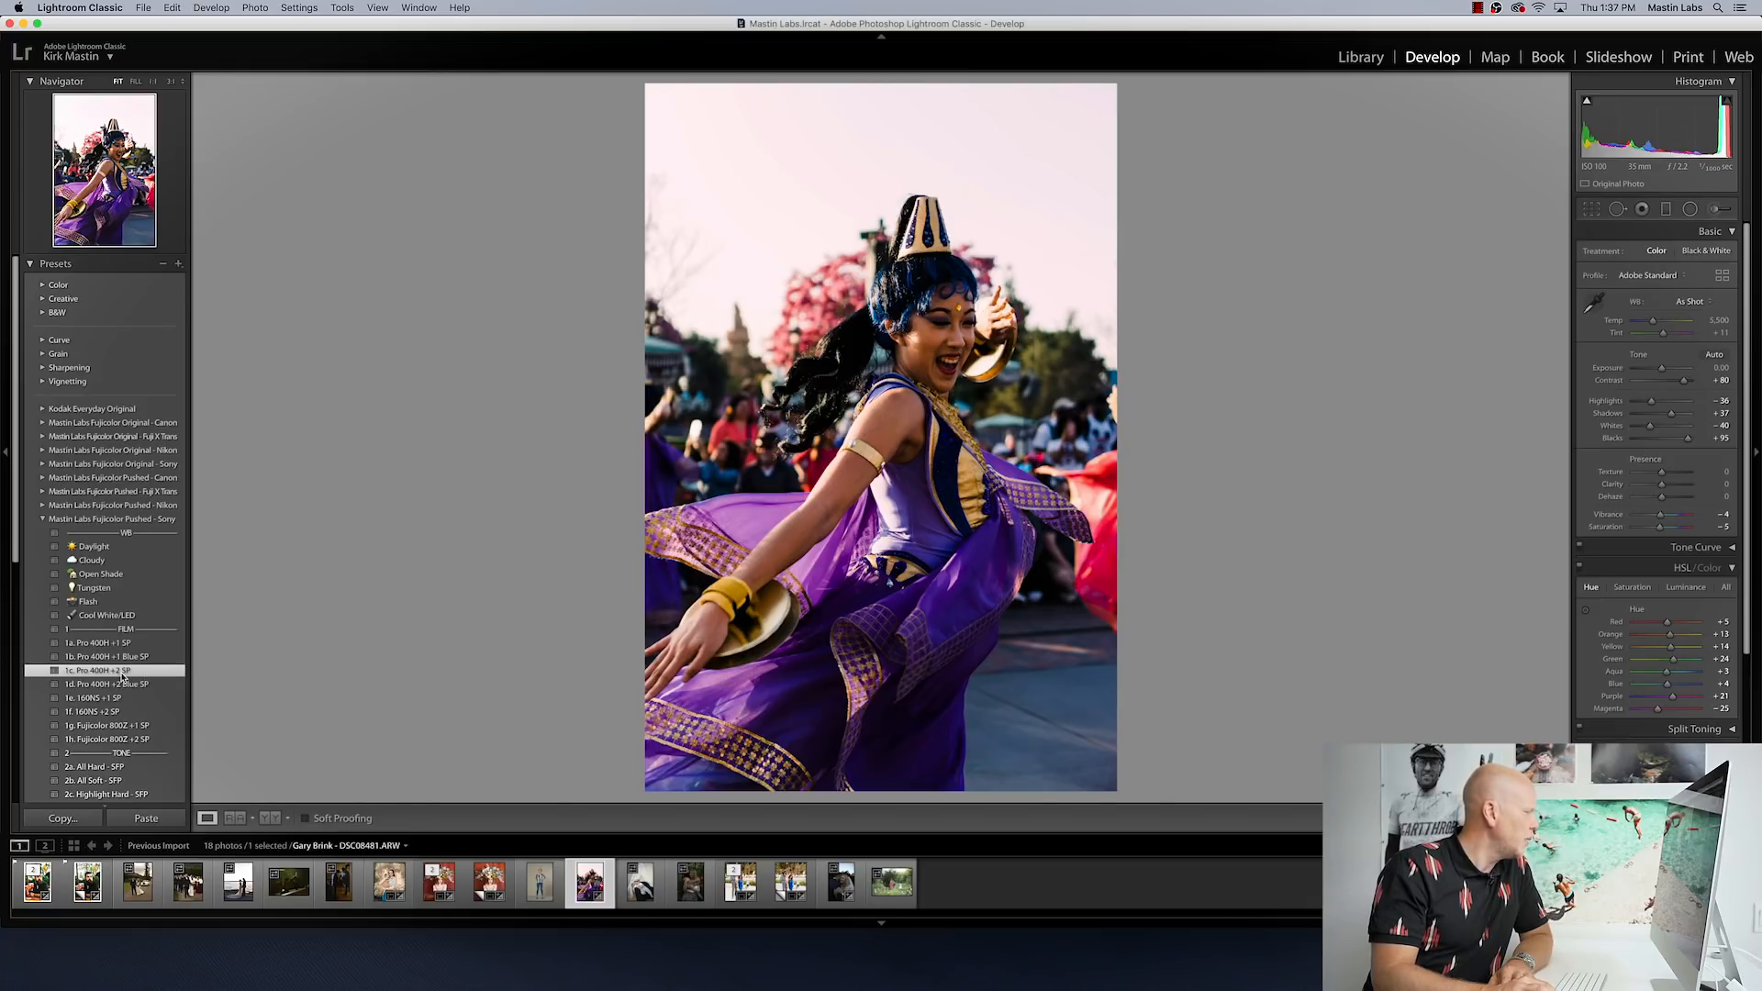
{"action": "left_click", "coordinate": [115, 644]}
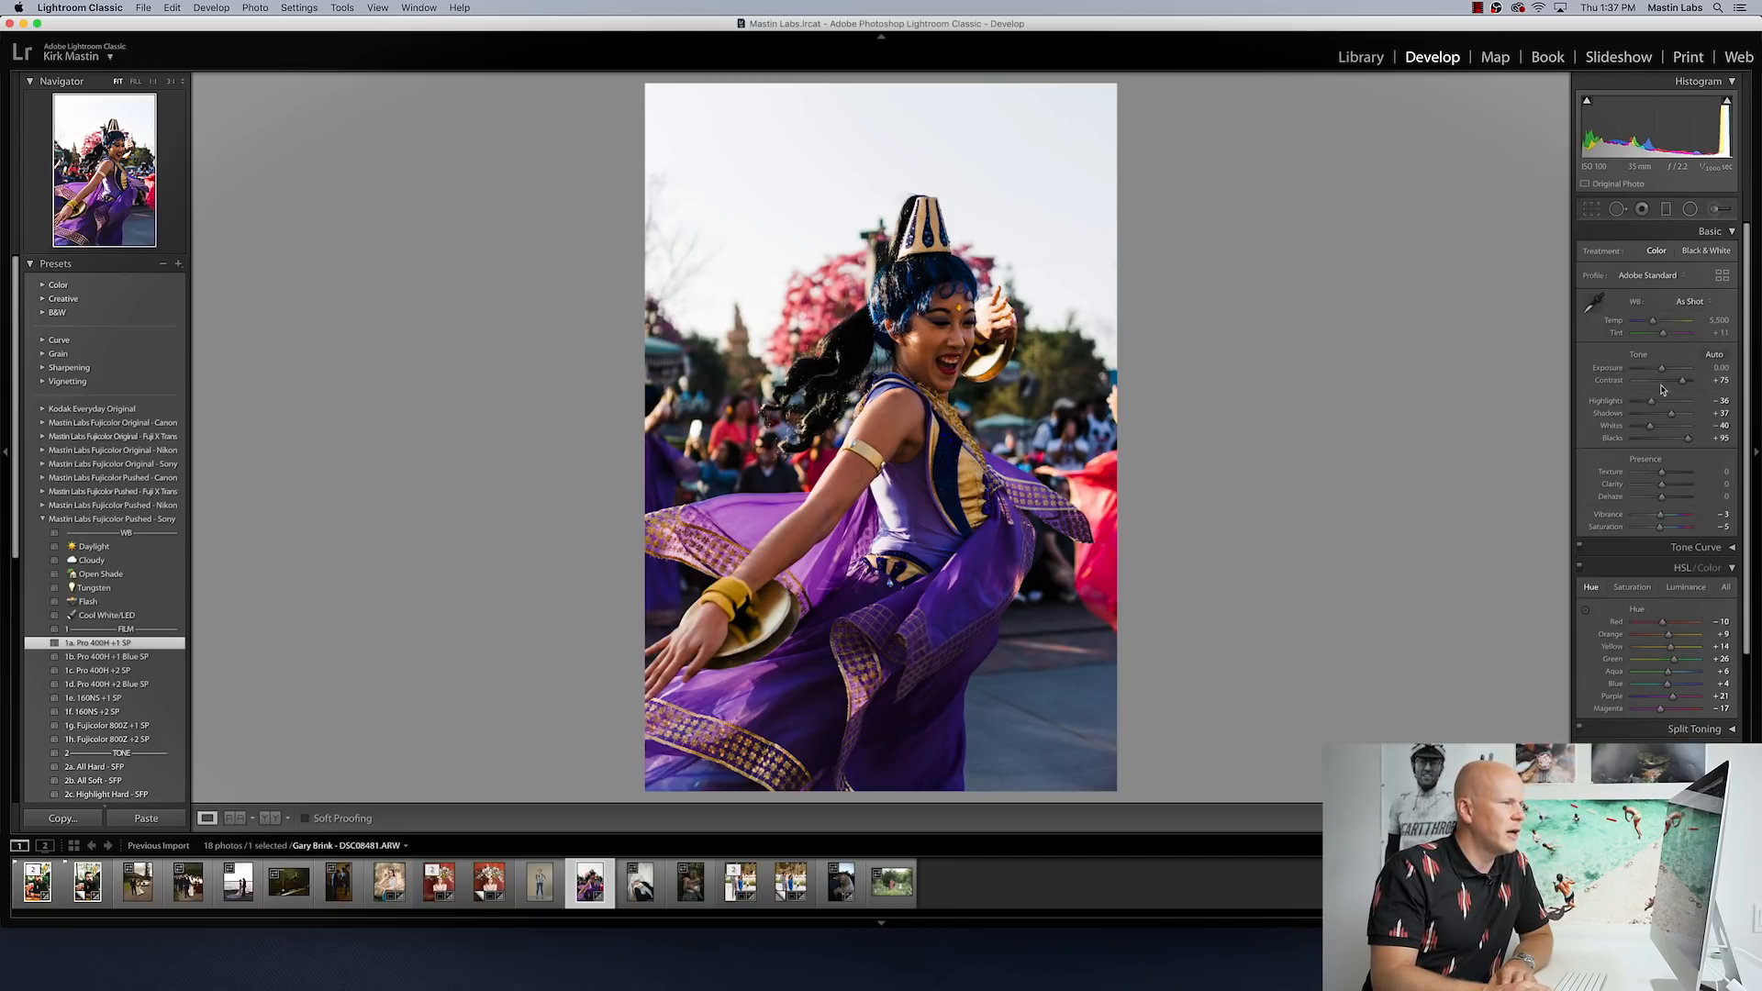
Step: Set the dancer photo's exposure to +0.75 and temperature to 6,191, and inspect the costume and pavement up close
{"action": "left_click_drag", "start_coordinate": [1662, 371], "coordinate": [1666, 371]}
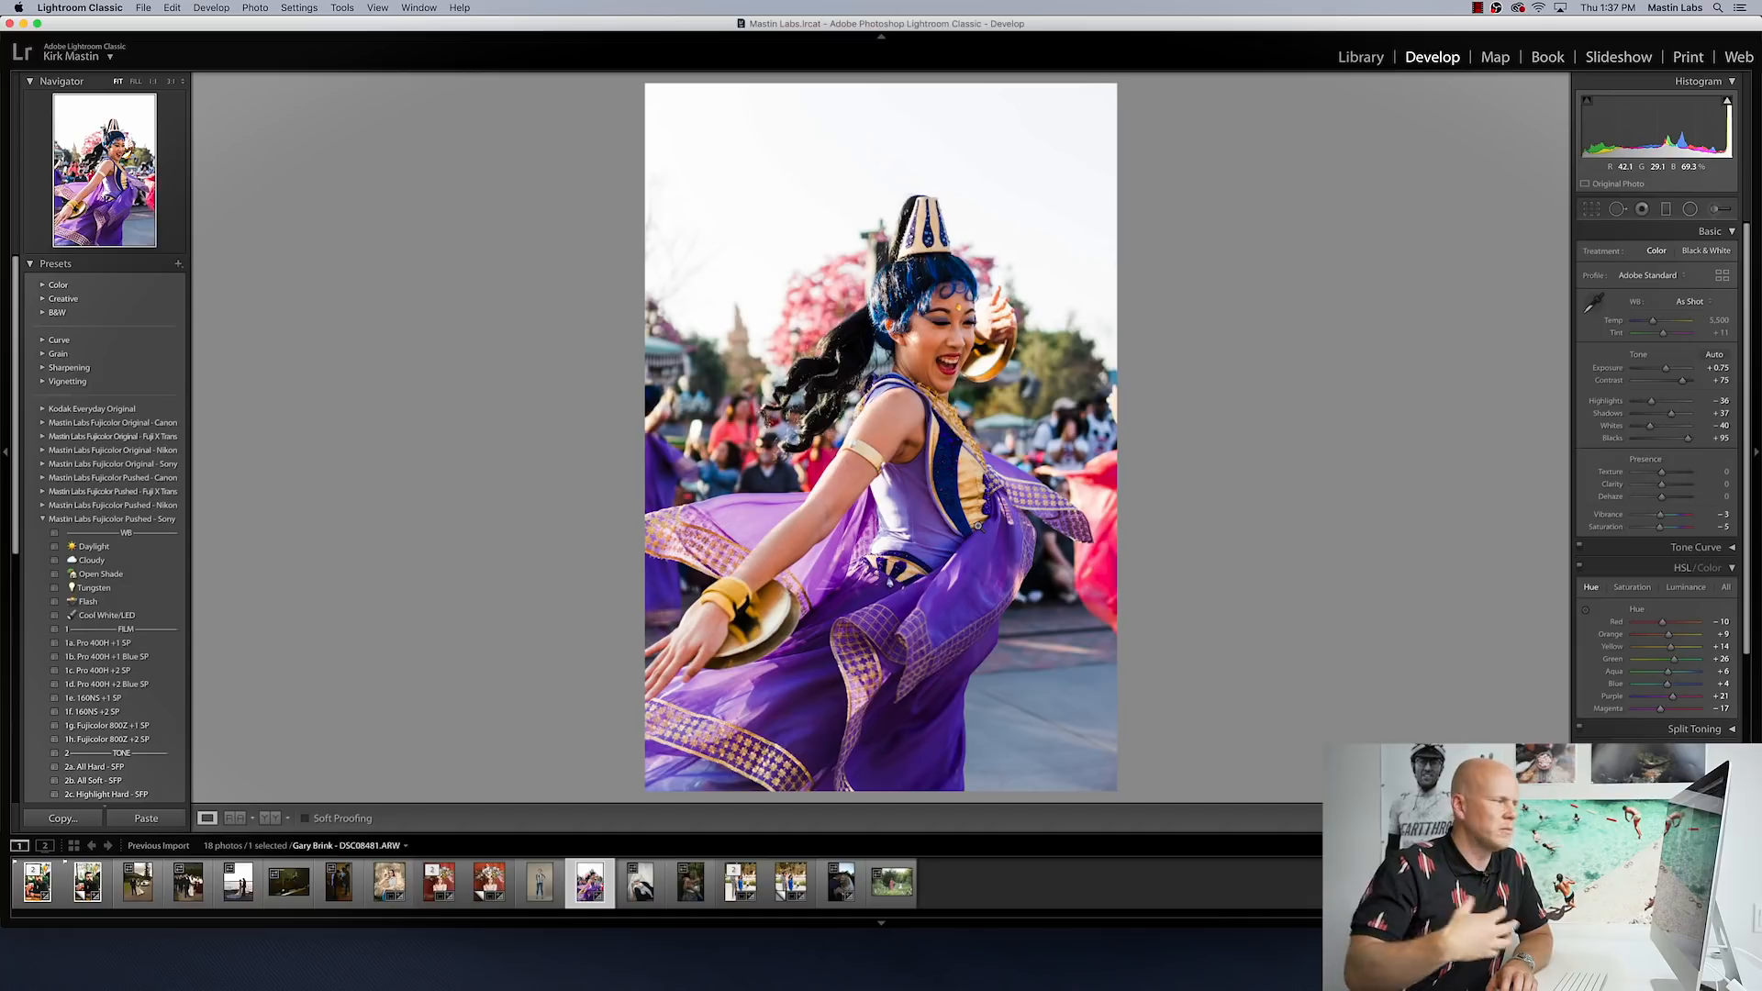
{"action": "left_click_drag", "start_coordinate": [1654, 321], "coordinate": [1657, 326]}
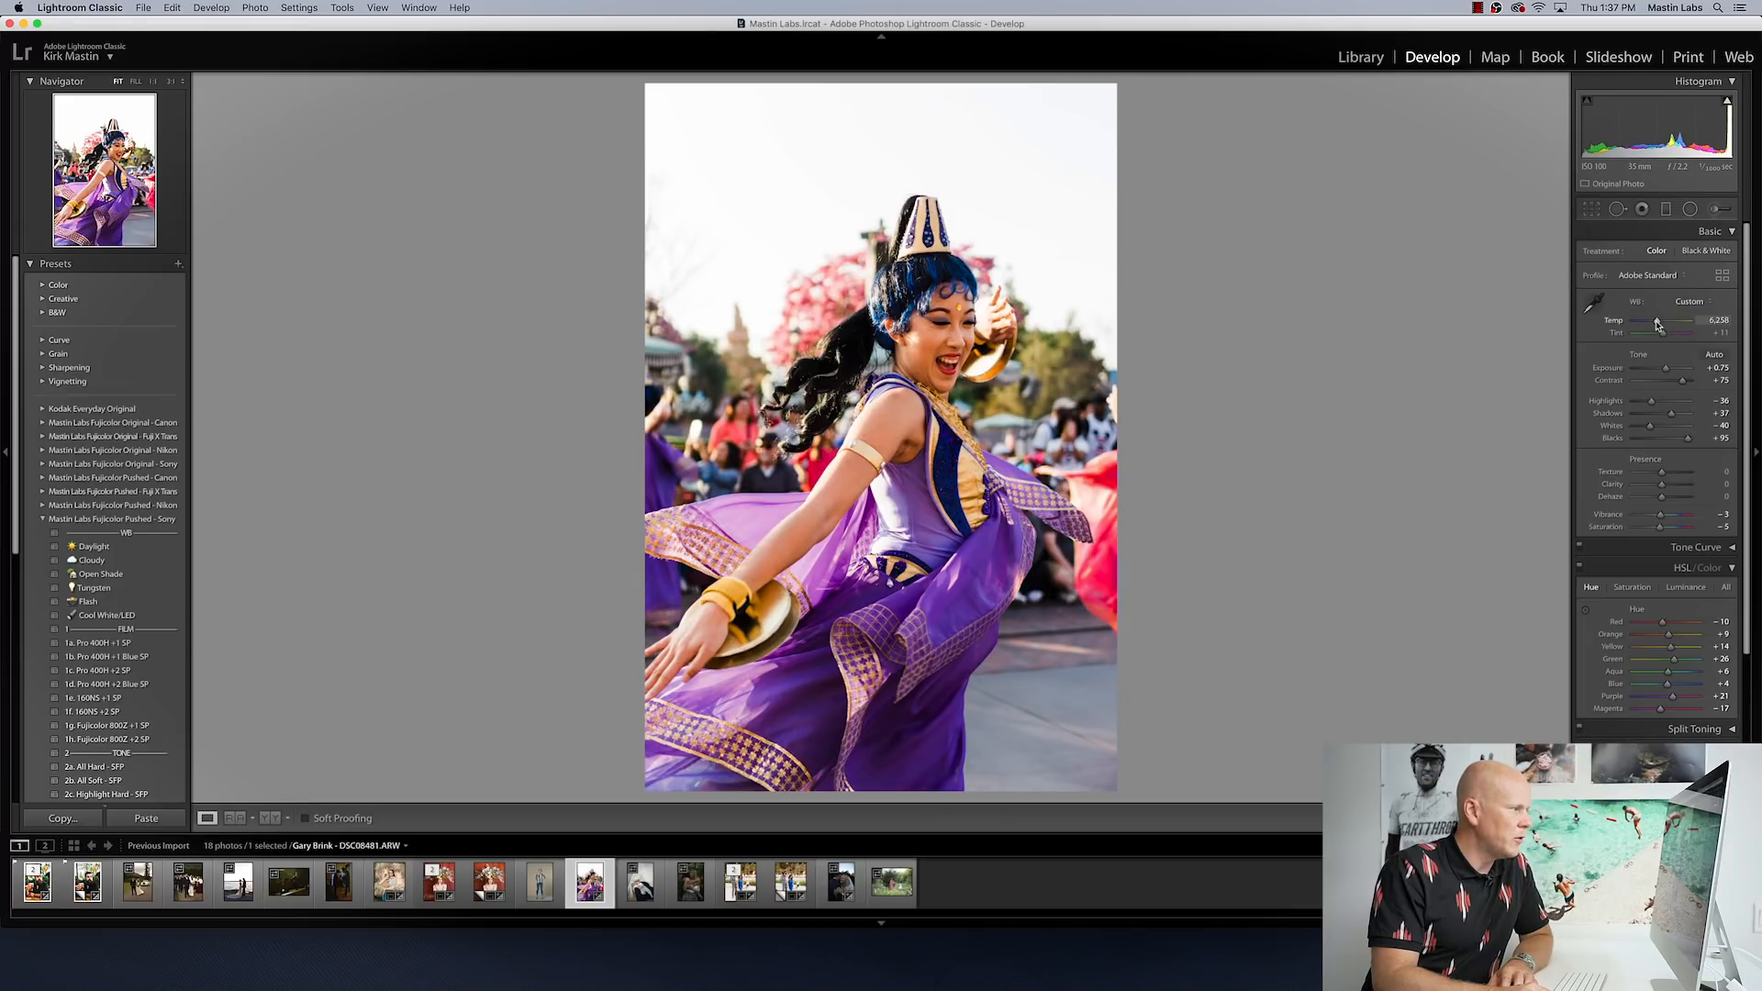
{"action": "left_click", "coordinate": [1126, 718]}
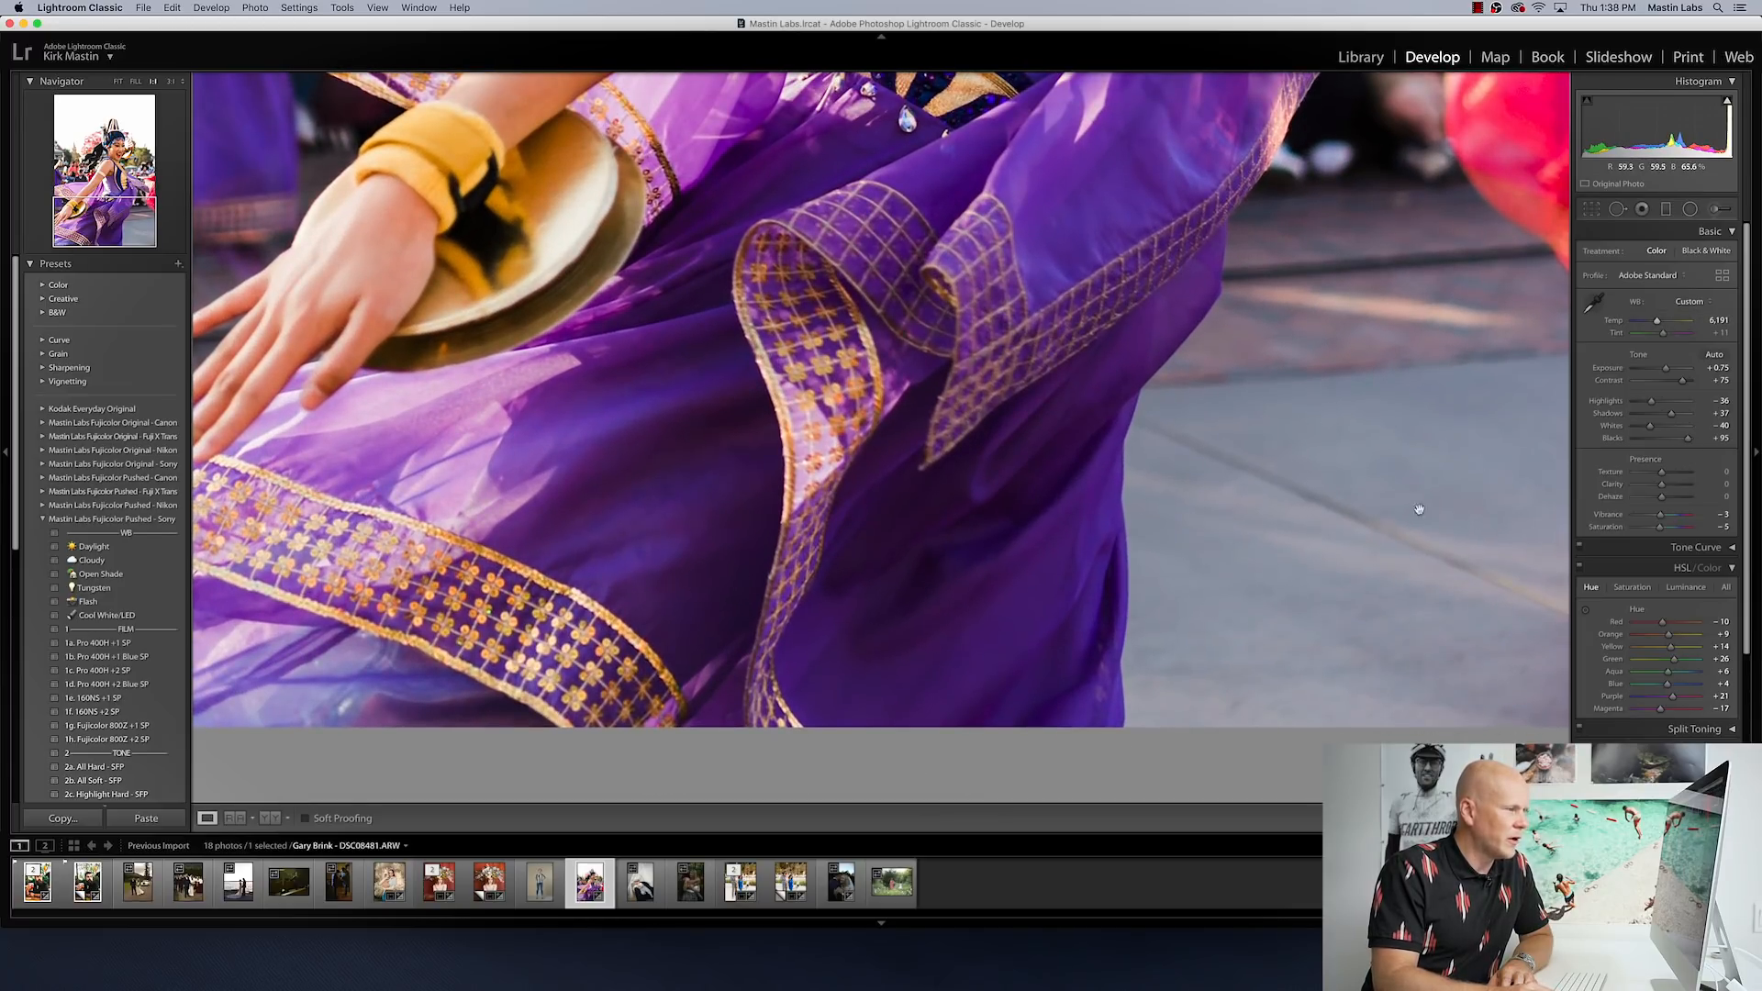
Step: Set the dancer photo's temperature to 6,591, tint to +7 and exposure to +1.05, and apply the 2b. All Soft - SFP tone preset
{"action": "left_click", "coordinate": [1333, 480]}
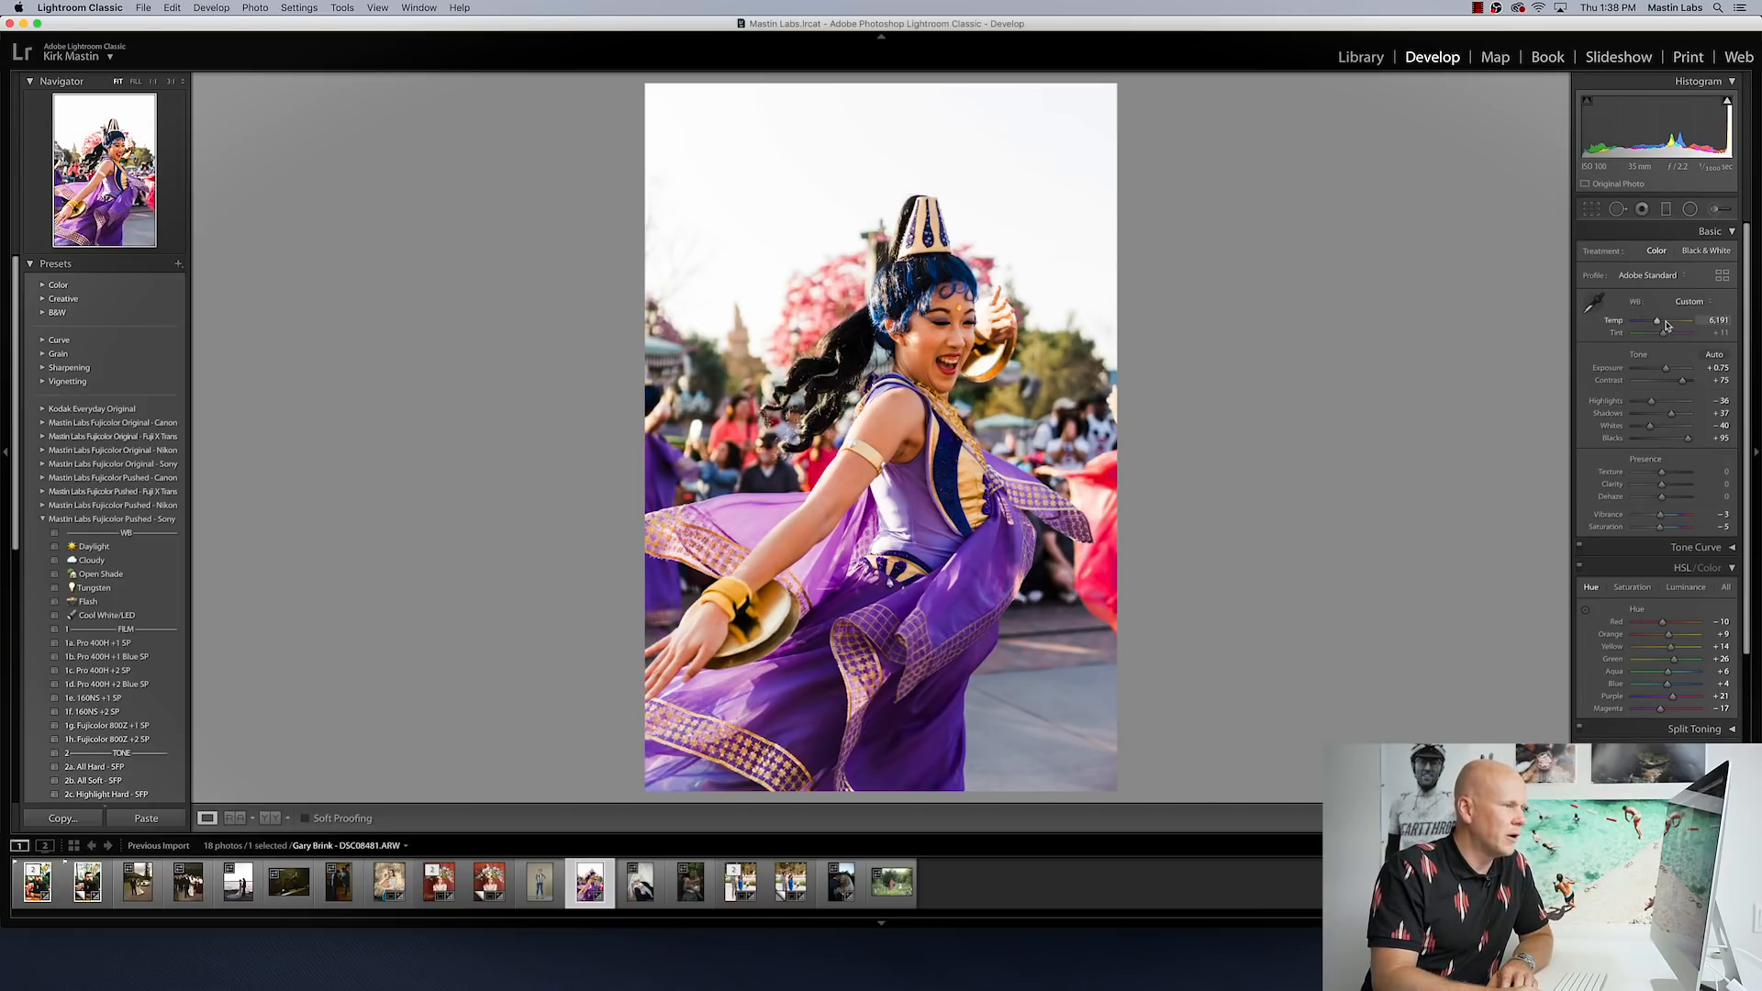
{"action": "left_click_drag", "start_coordinate": [1658, 322], "coordinate": [1662, 323]}
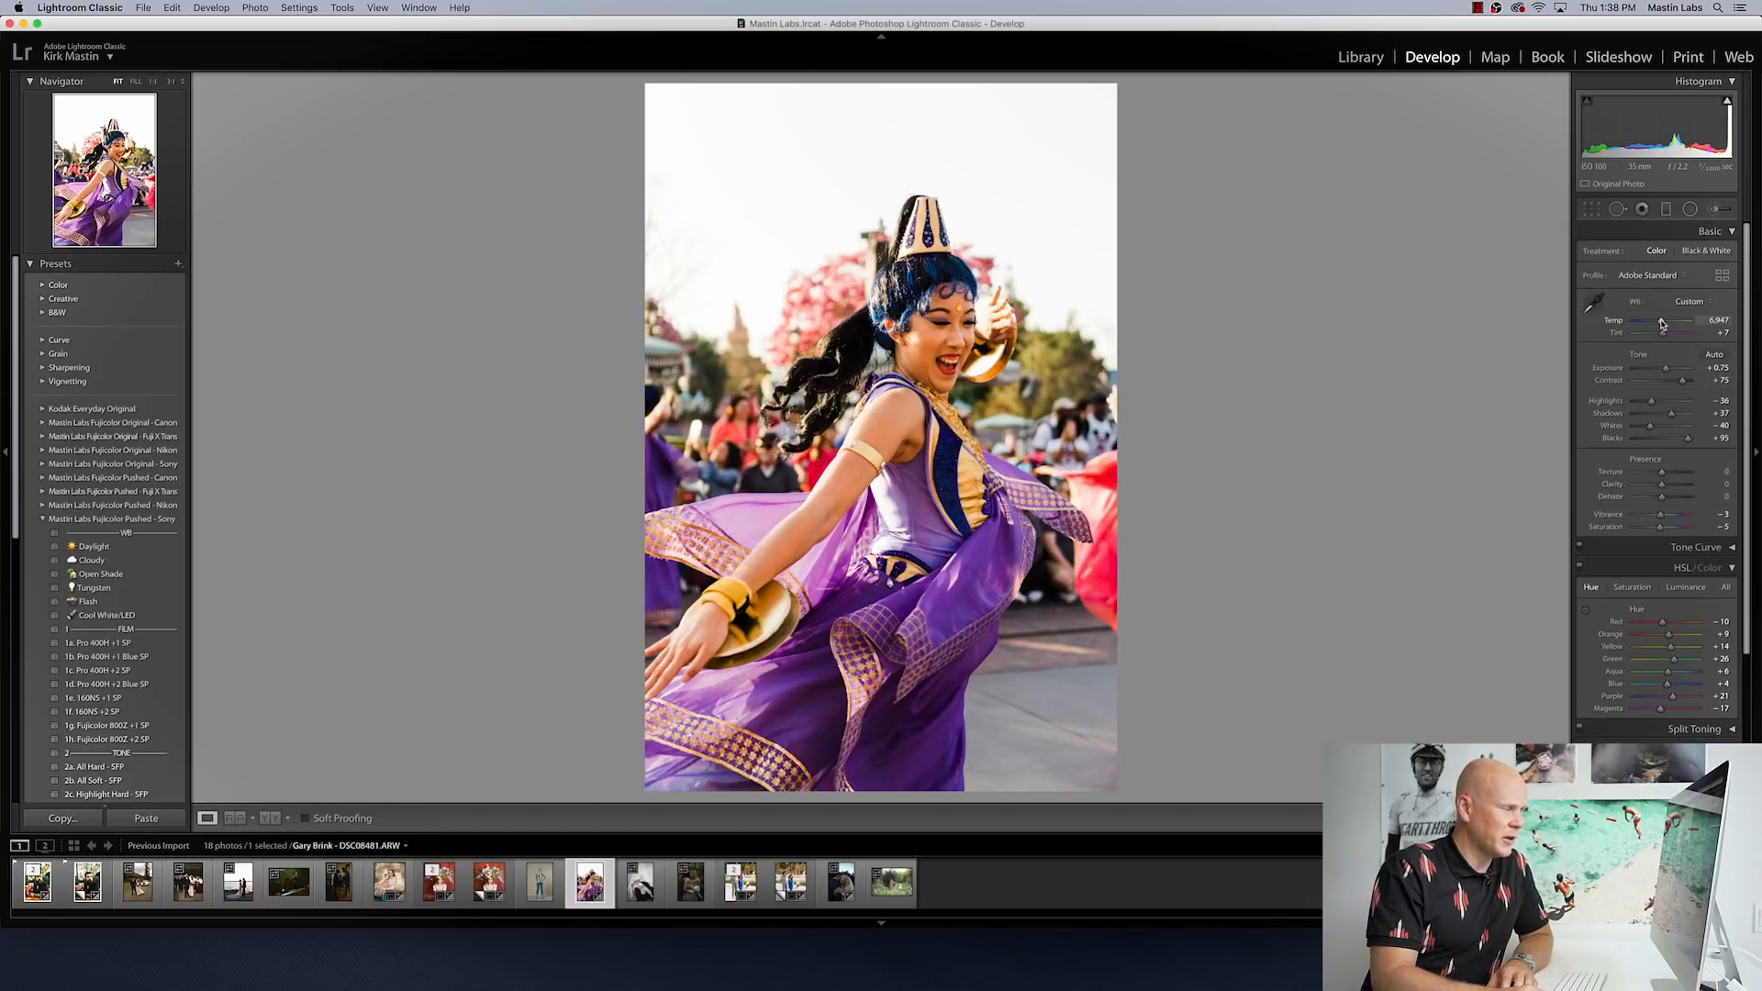
{"action": "left_click_drag", "start_coordinate": [1662, 323], "coordinate": [1659, 323]}
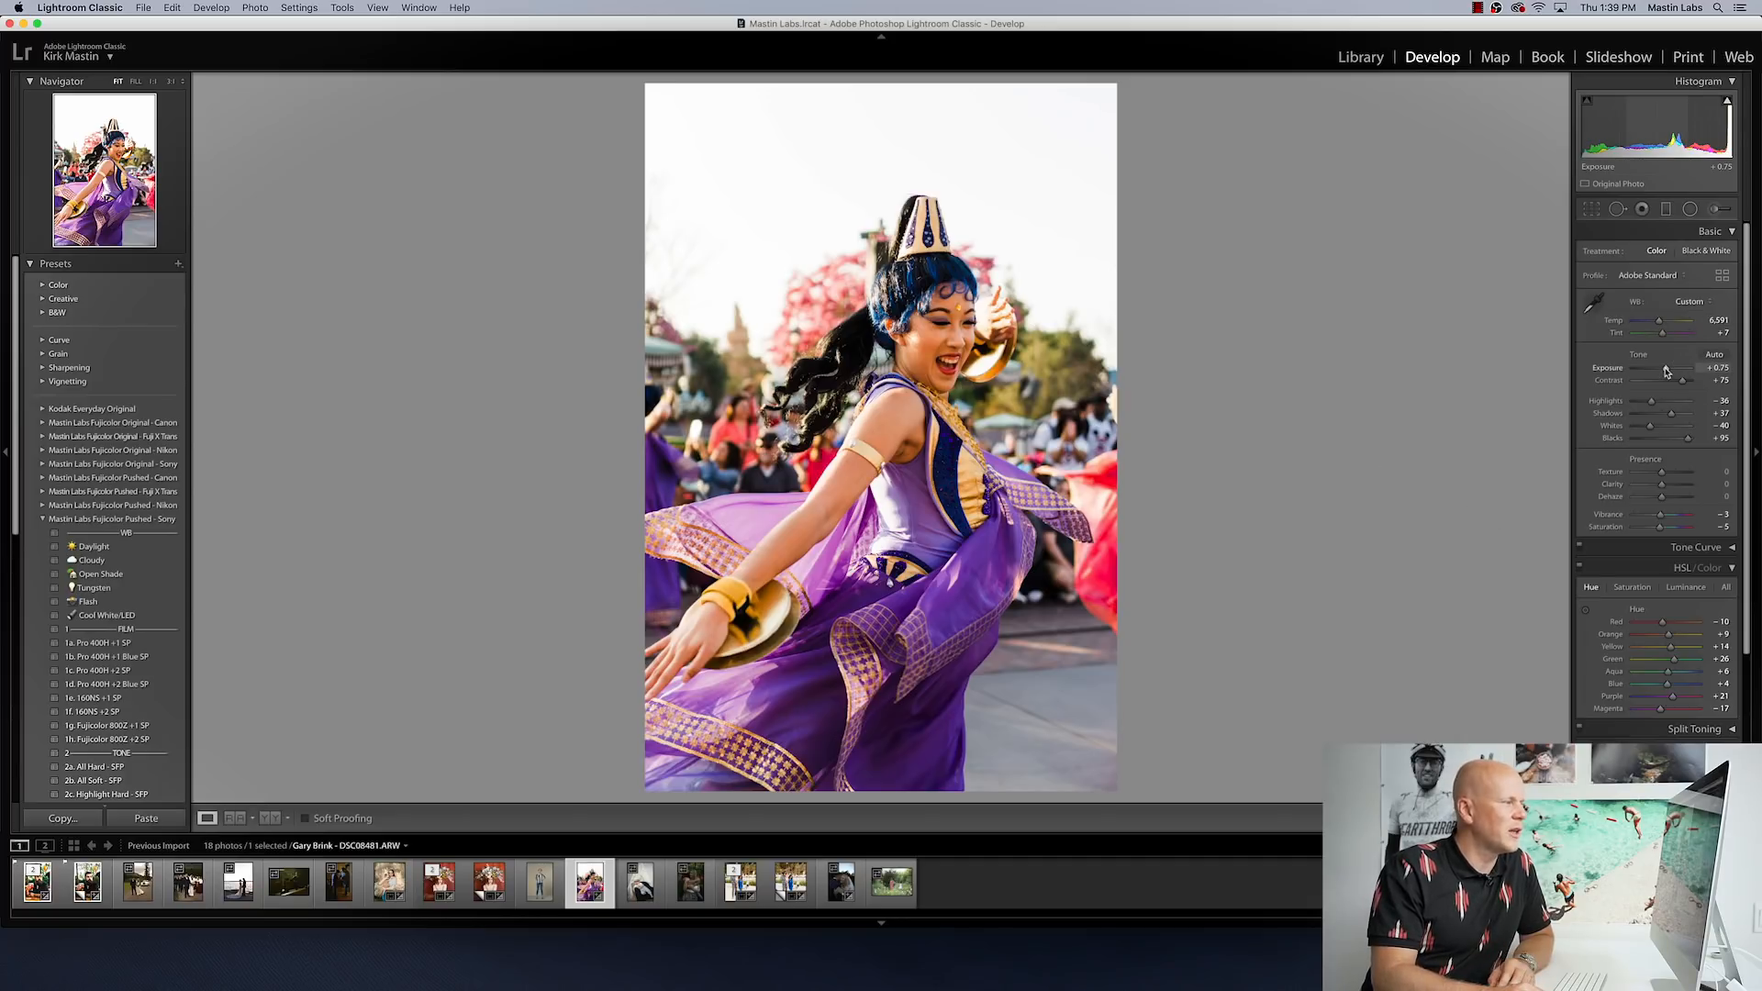
{"action": "left_click_drag", "start_coordinate": [1667, 371], "coordinate": [1665, 371]}
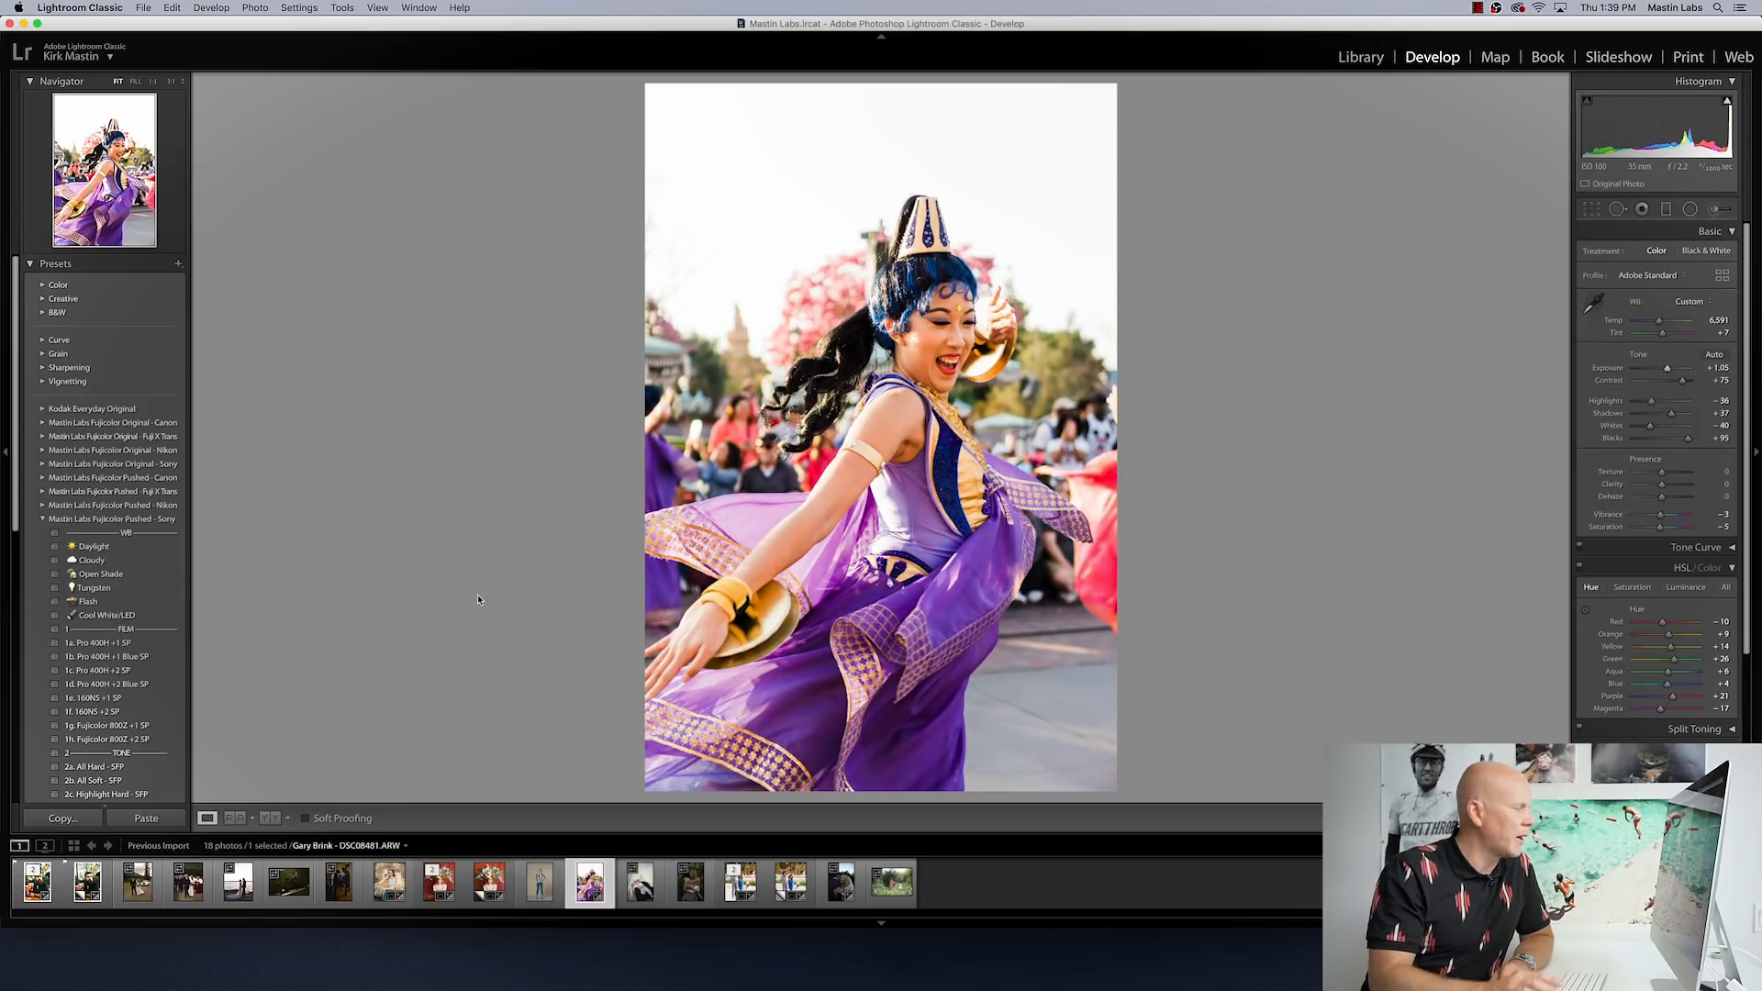
{"action": "scroll", "coordinate": [147, 697], "scroll_direction": "down", "scroll_amount": 2}
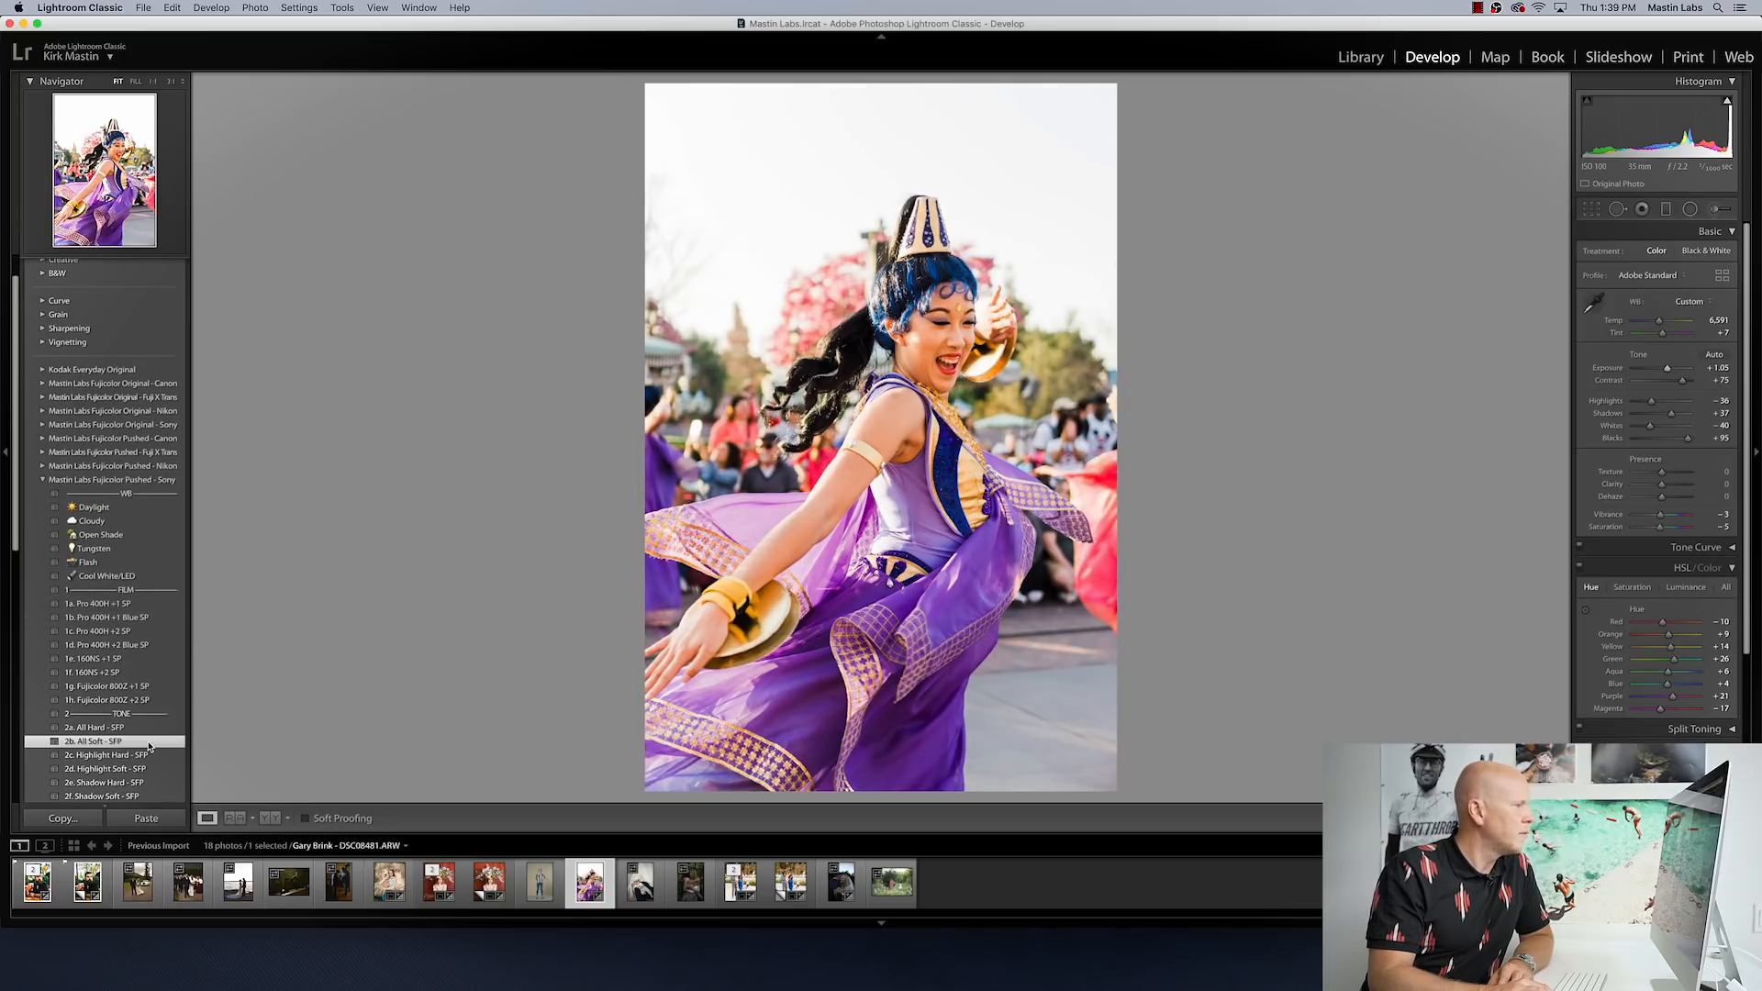
{"action": "left_click", "coordinate": [149, 743]}
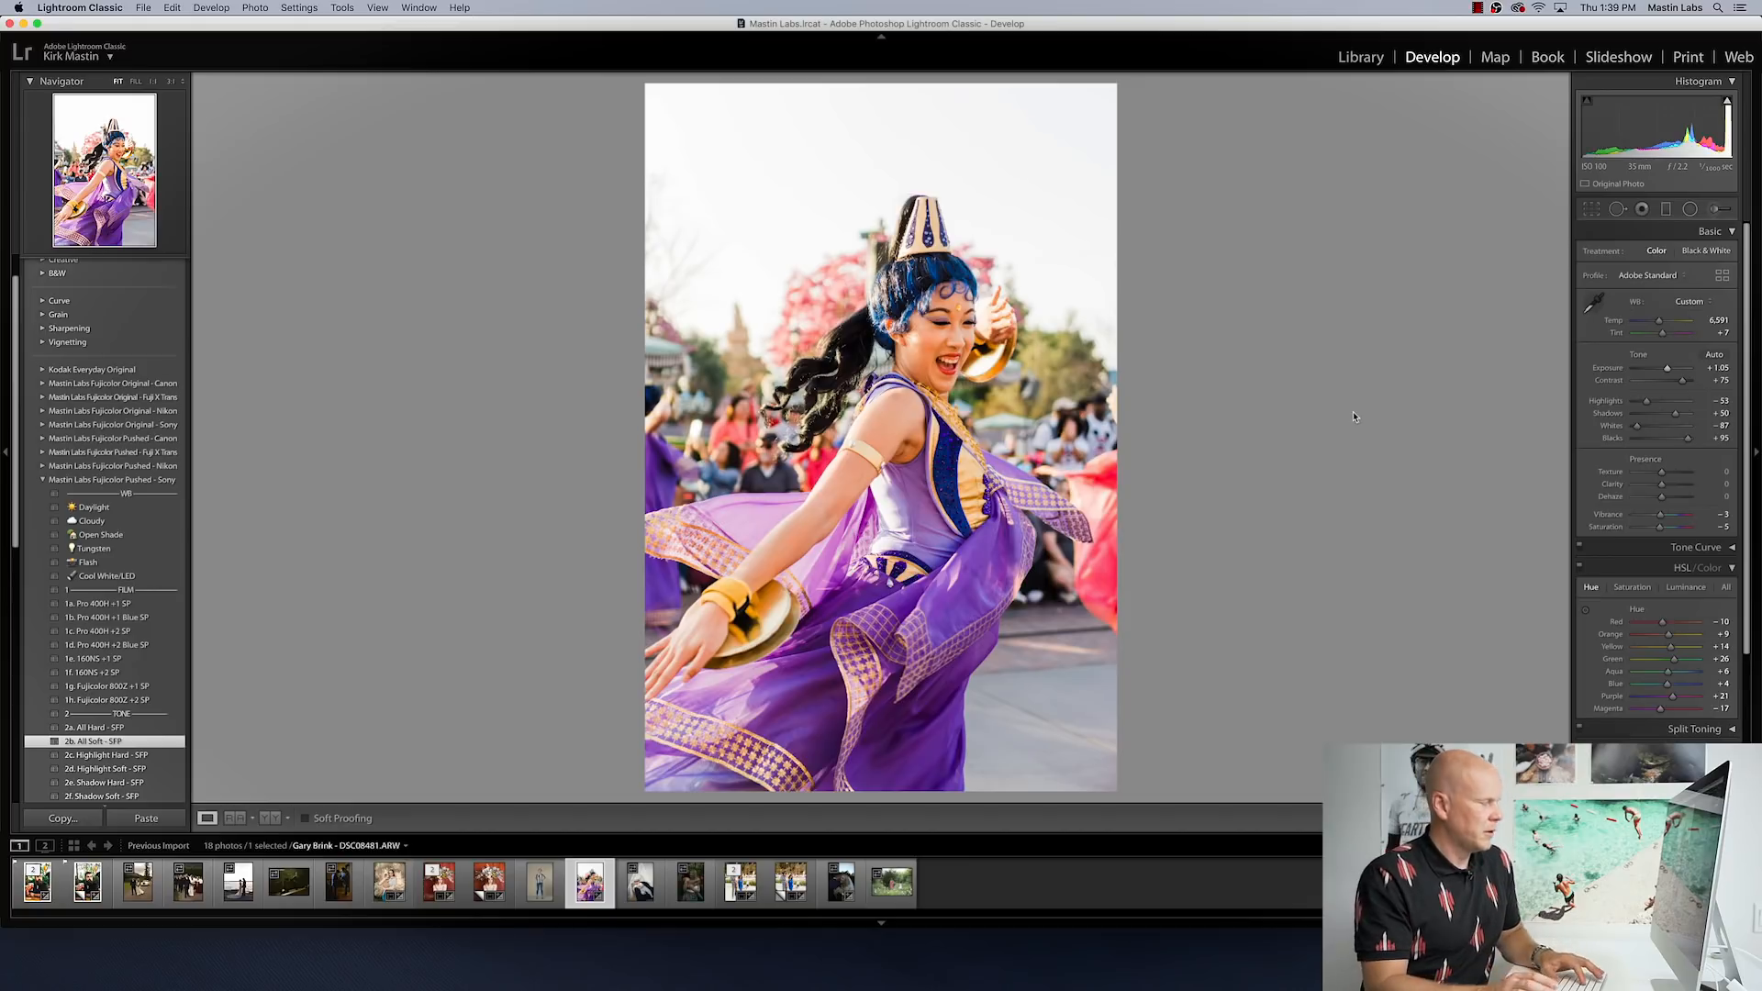
Step: Crop the dancer photo to a 4 x 5 / 8 x 10 aspect ratio and compare the before and after versions side by side
{"action": "left_click", "coordinate": [1590, 209]}
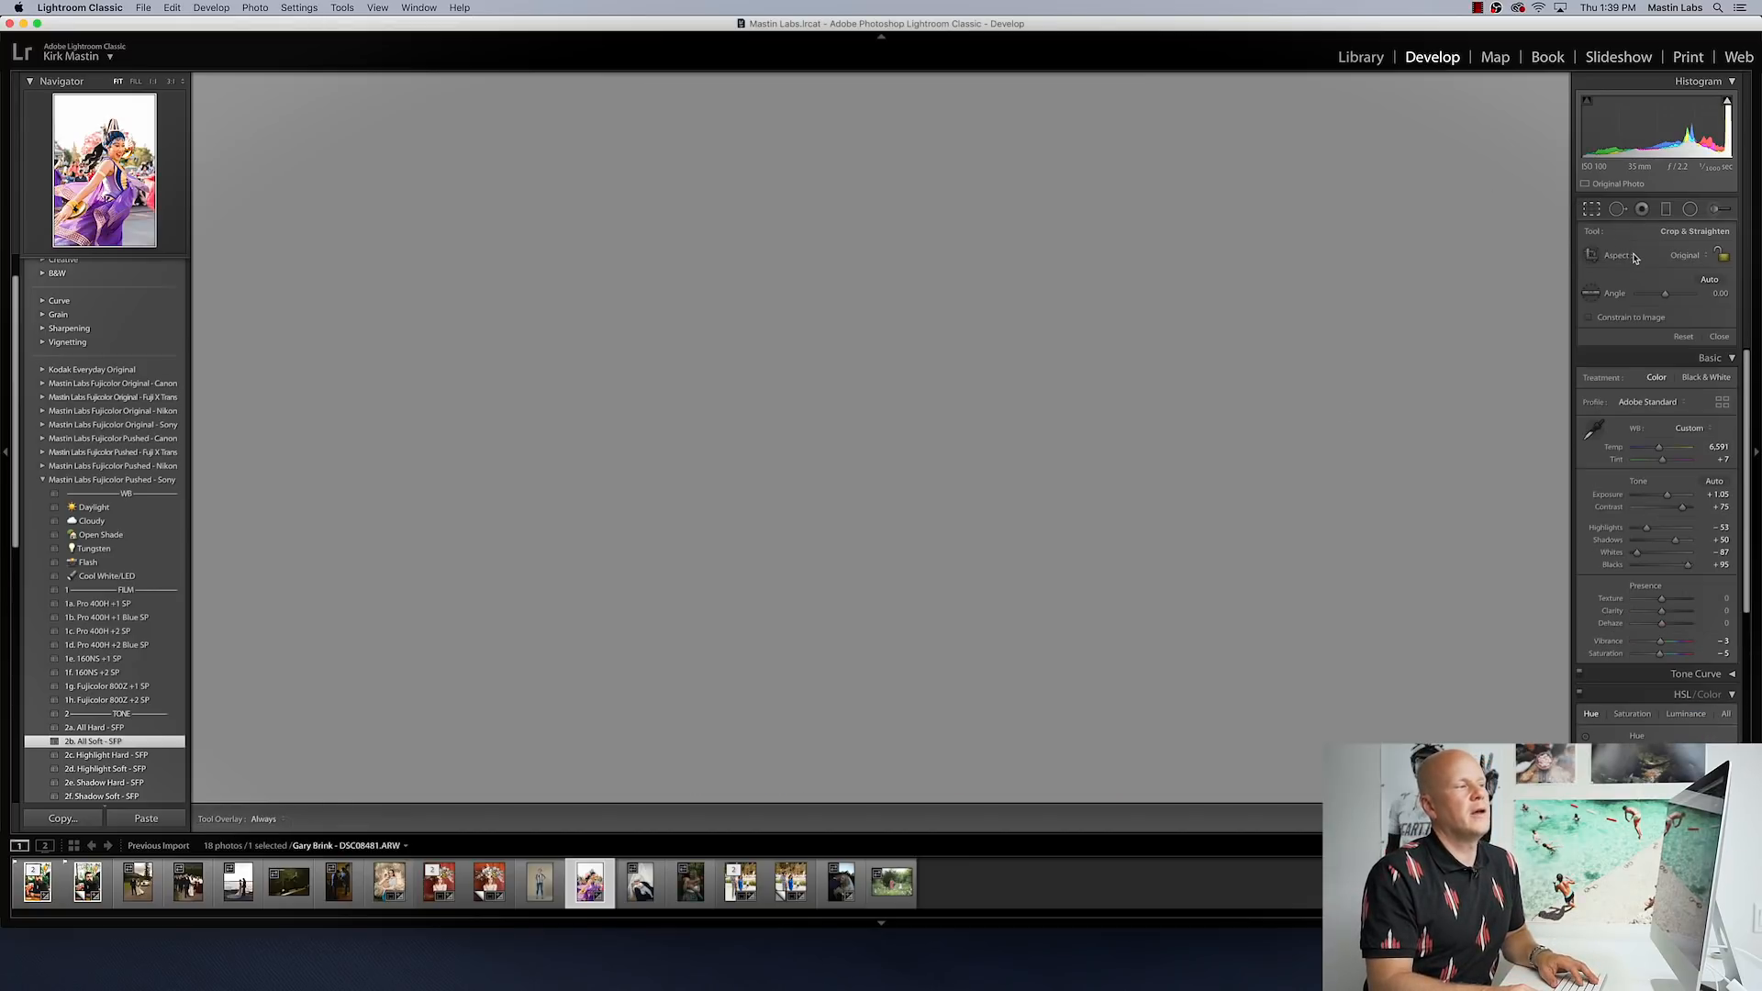
{"action": "left_click", "coordinate": [1657, 254]}
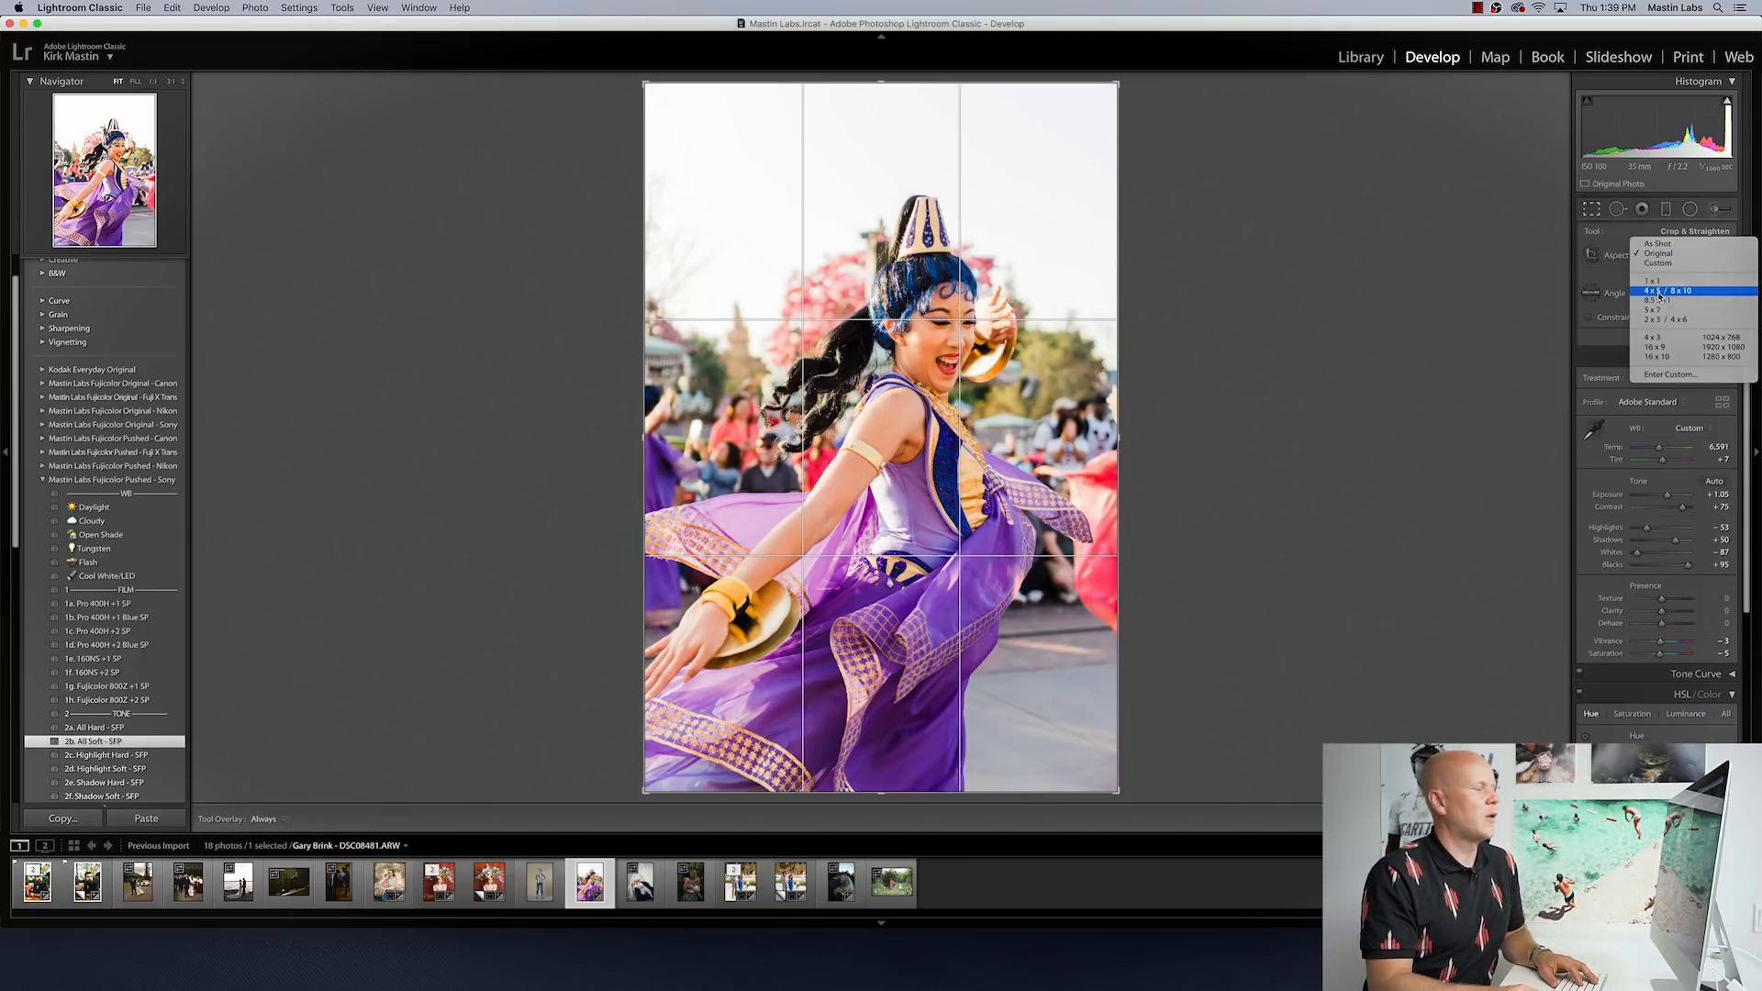
{"action": "left_click", "coordinate": [1659, 290]}
{"action": "left_click_drag", "start_coordinate": [1027, 358], "coordinate": [1027, 367]}
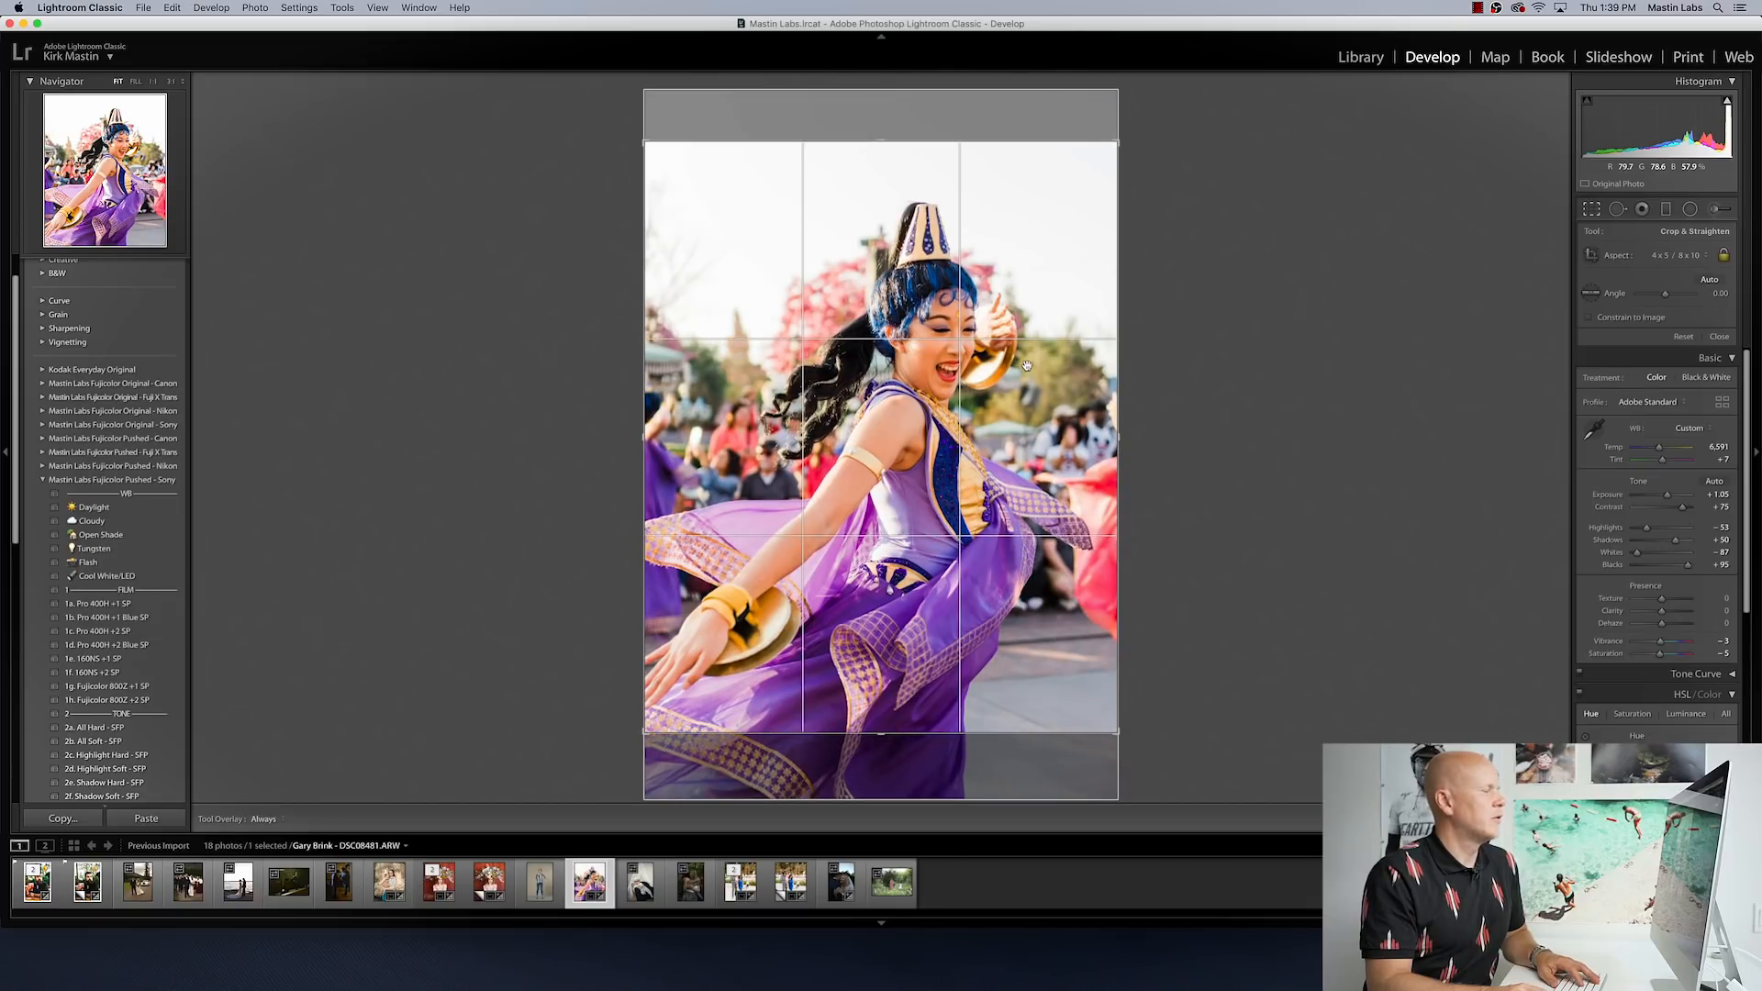
{"action": "key", "text": "y"}
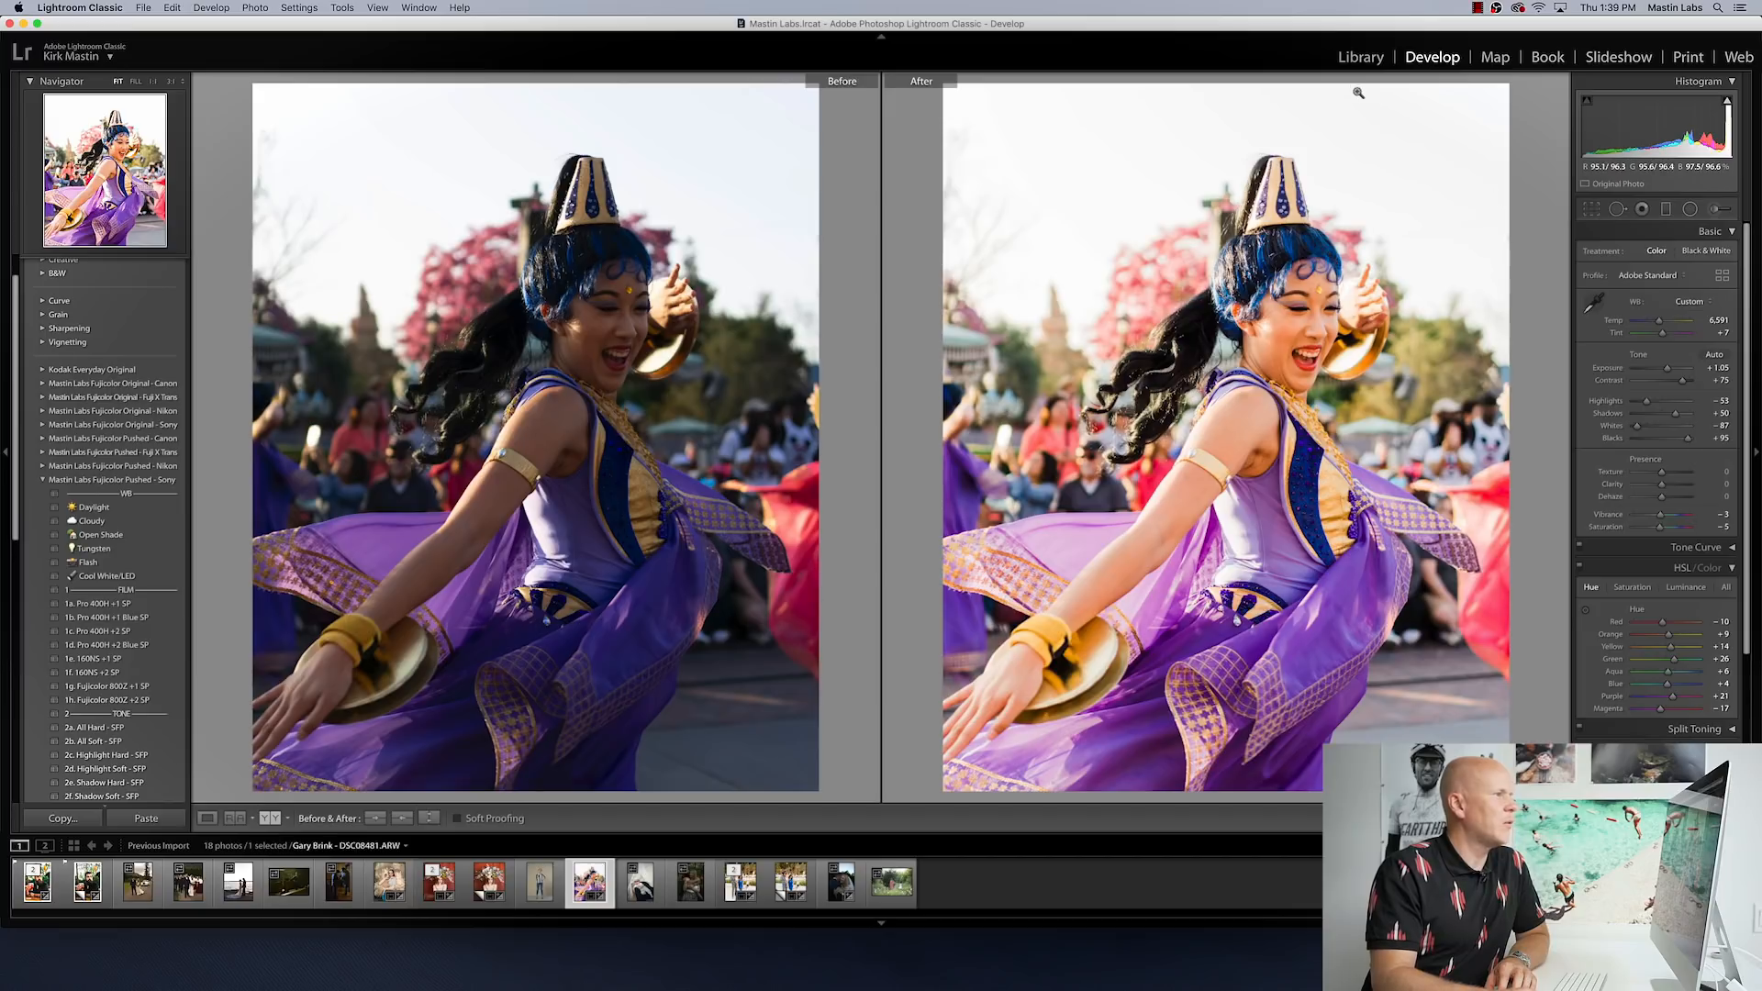
Step: Create a virtual copy of the cropped dancer photo in the Library module
{"action": "left_click", "coordinate": [1356, 57]}
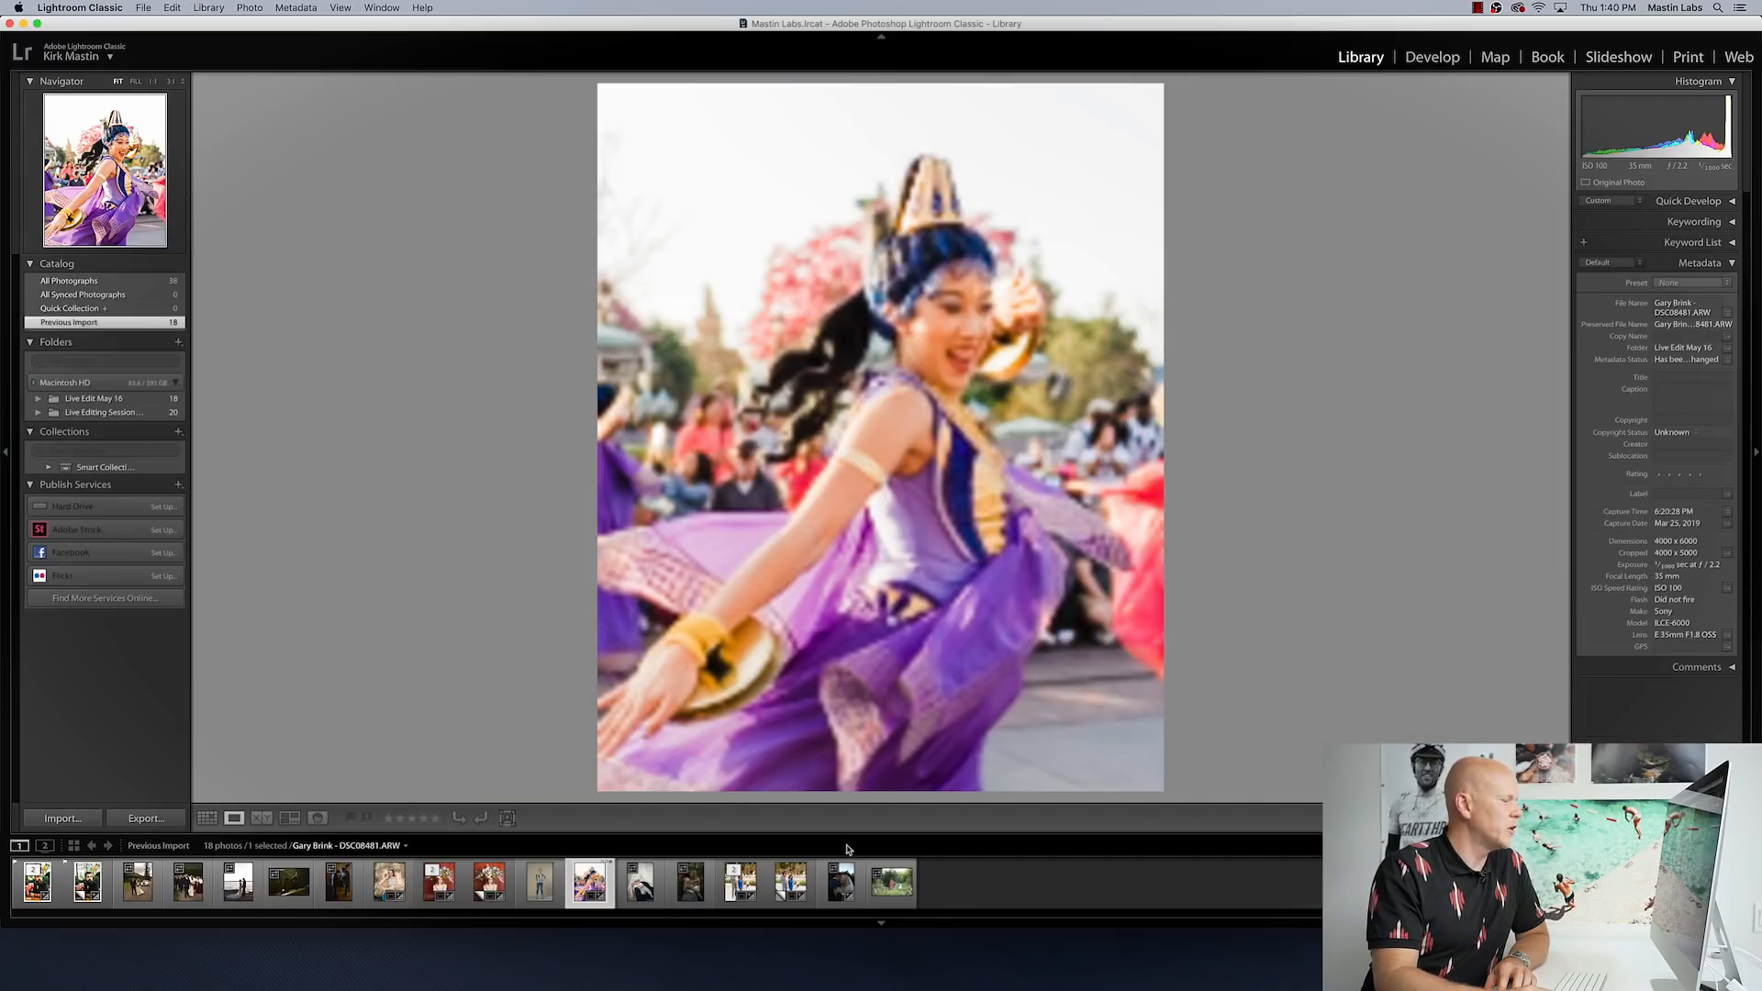
{"action": "right_click", "coordinate": [590, 883]}
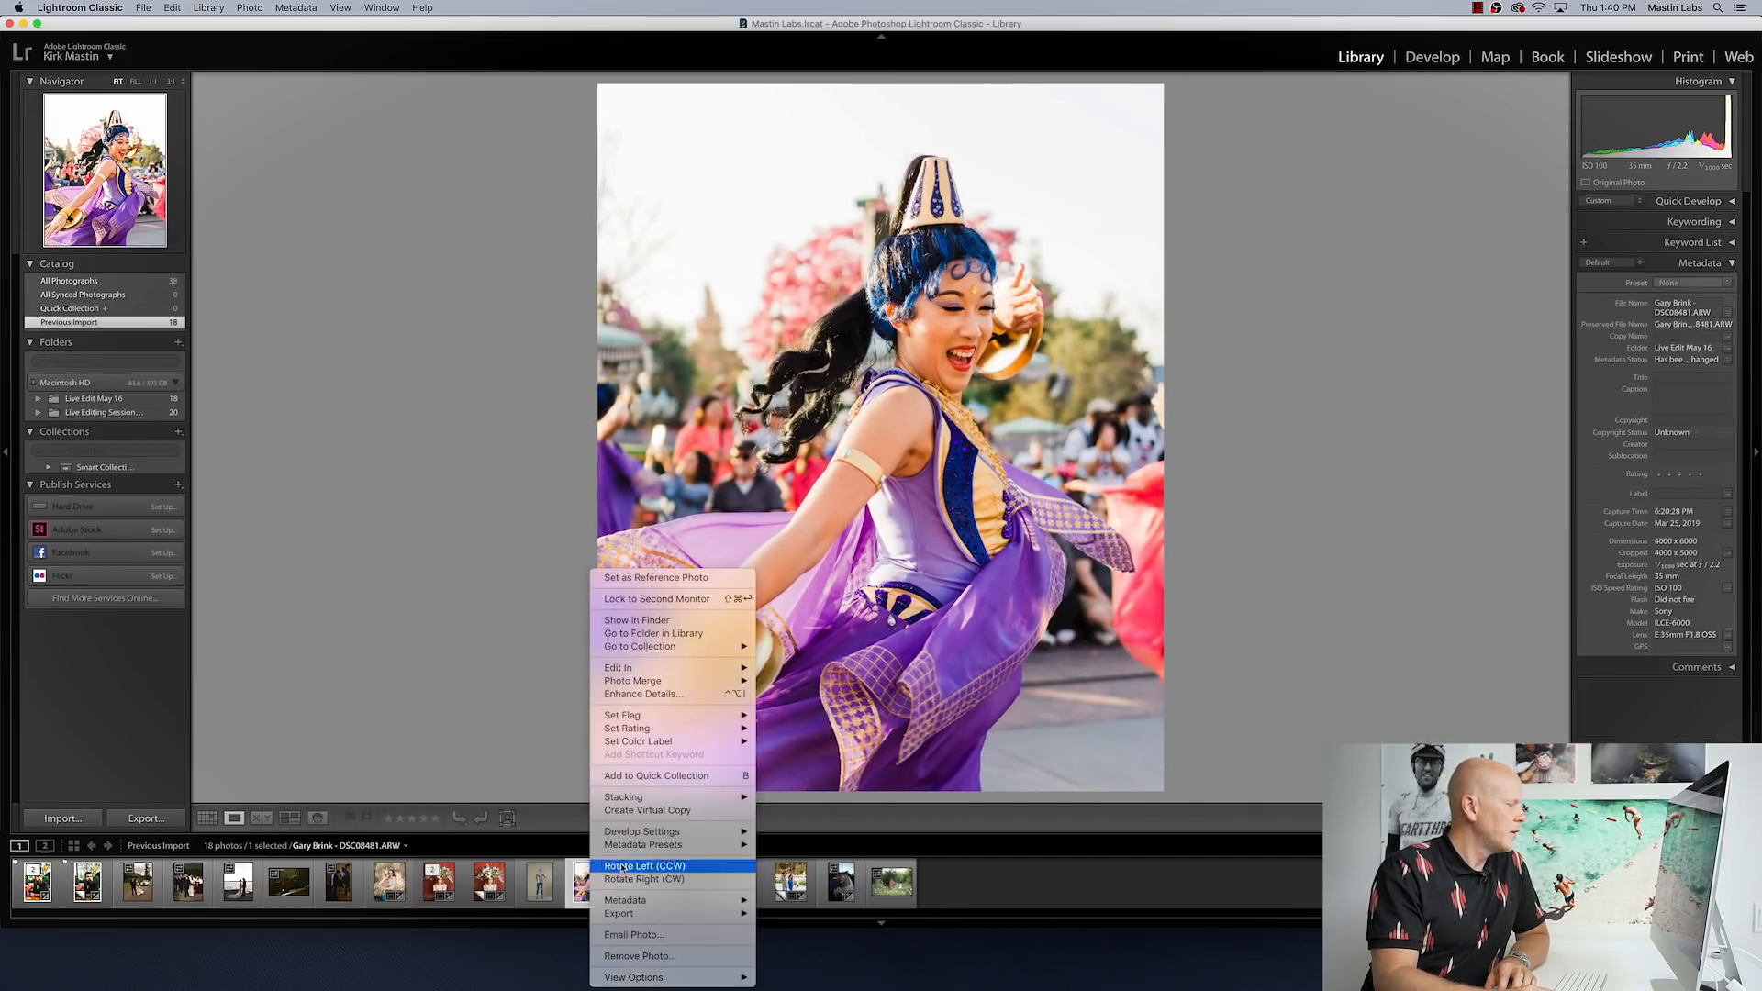
{"action": "left_click", "coordinate": [556, 804]}
{"action": "key", "text": "super+apostrophe"}
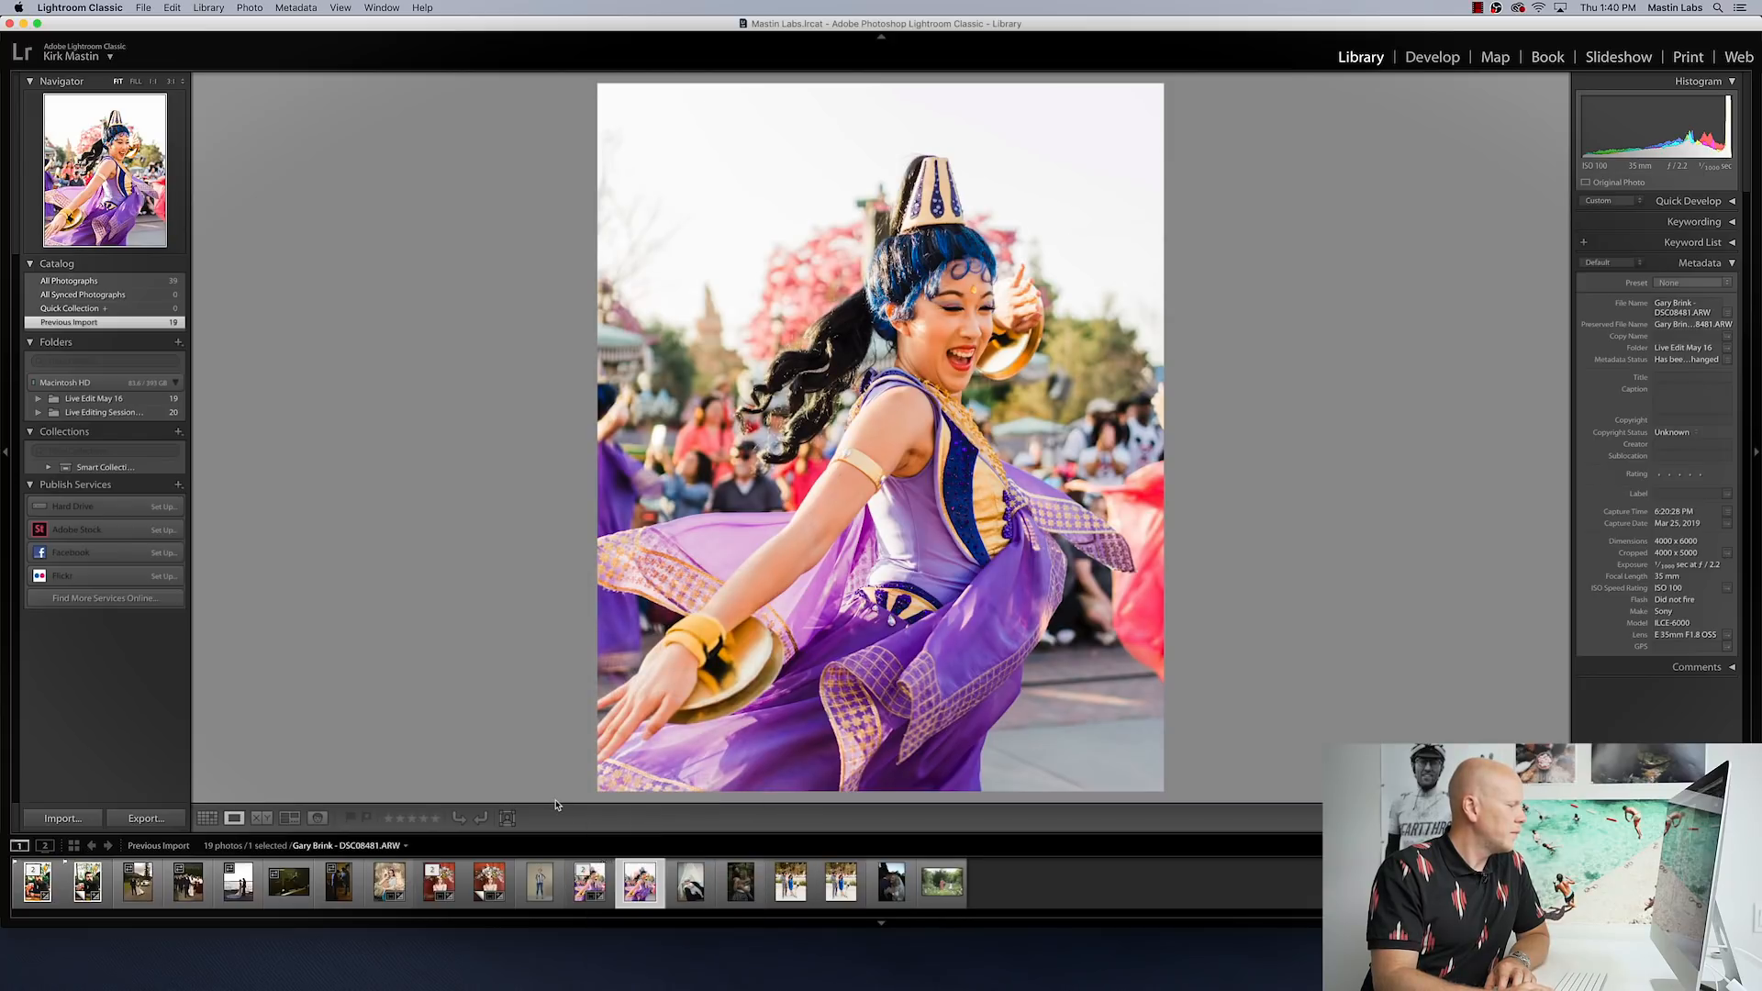
Step: Preview the 35mm film presets of Mastin Labs Ilford BW - Sony on the virtual copy in single-image Develop view, and apply 1a. Pan F 35mm - S
{"action": "left_click", "coordinate": [1433, 57]}
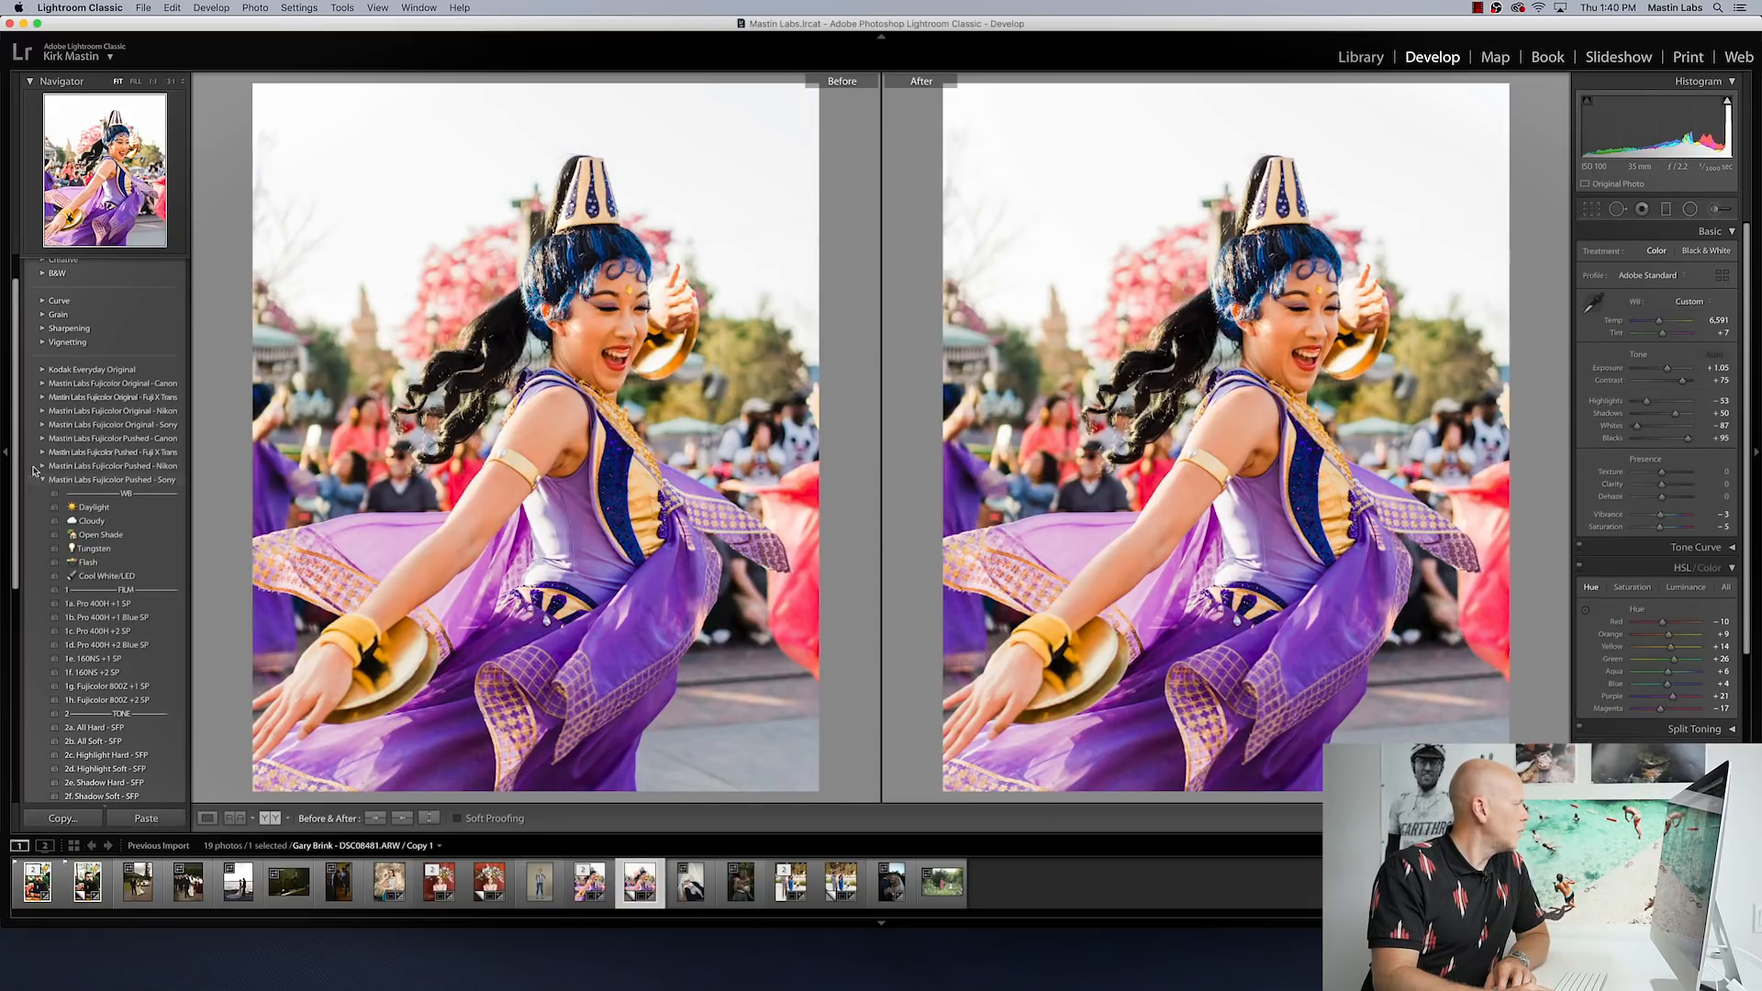
{"action": "left_click", "coordinate": [40, 480]}
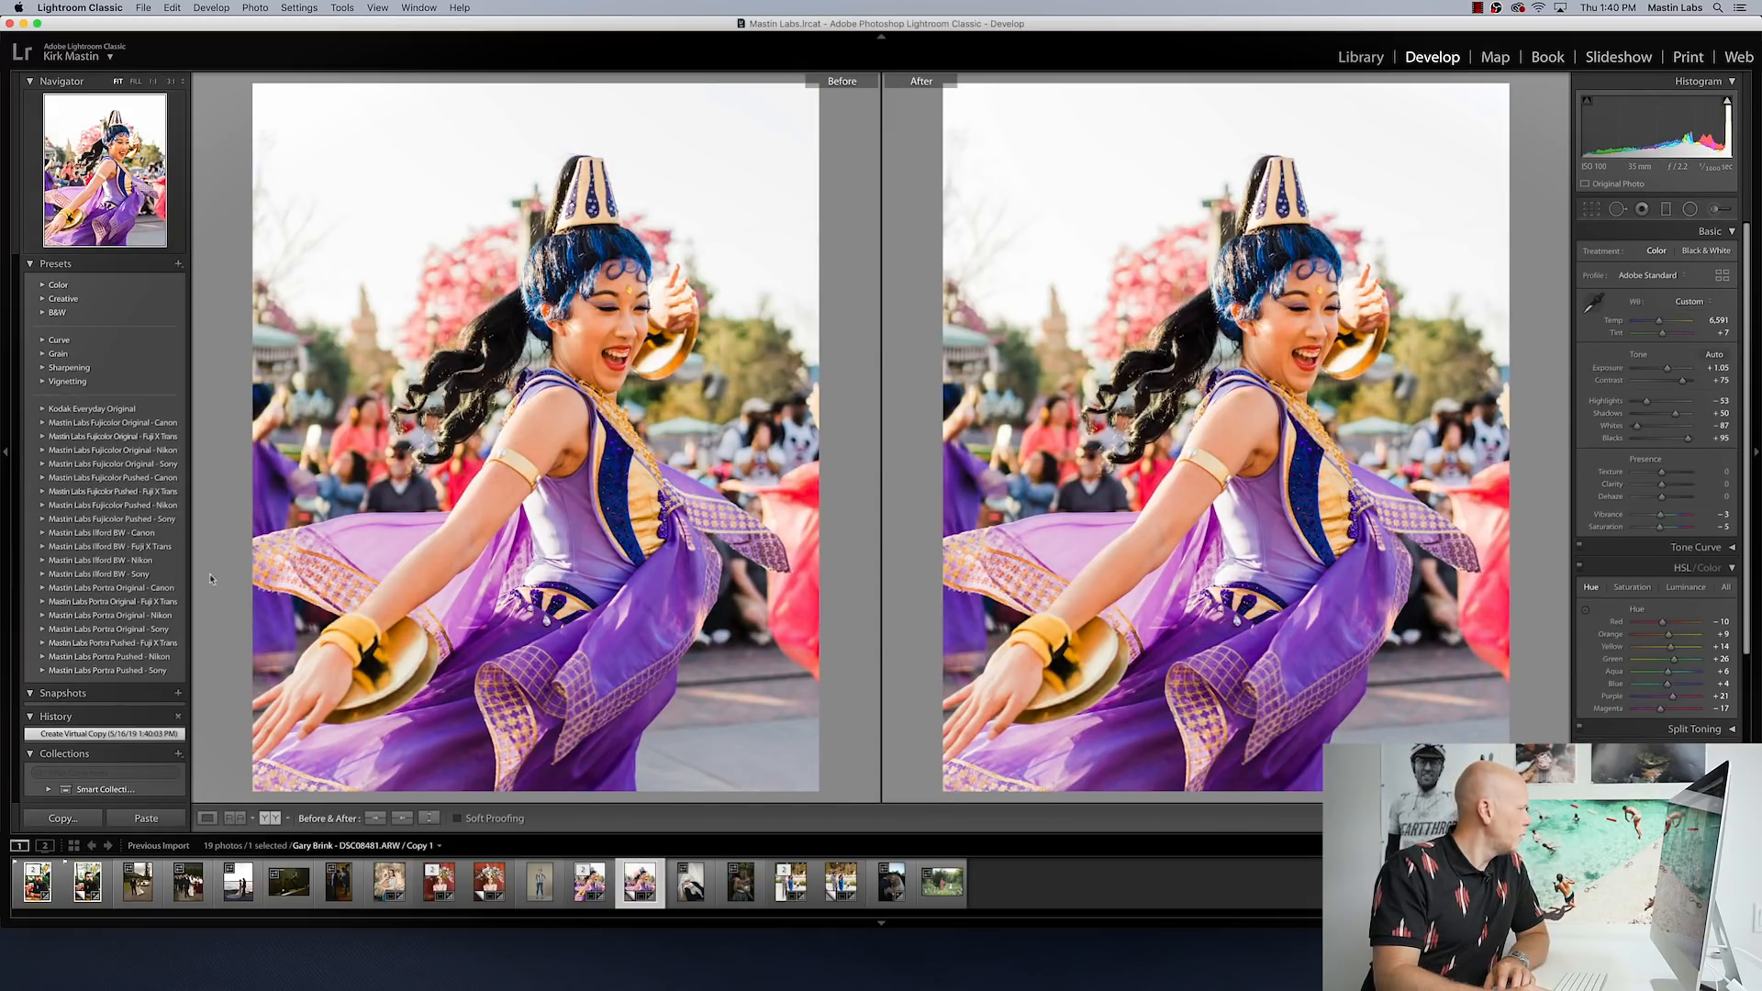
{"action": "left_click", "coordinate": [40, 574]}
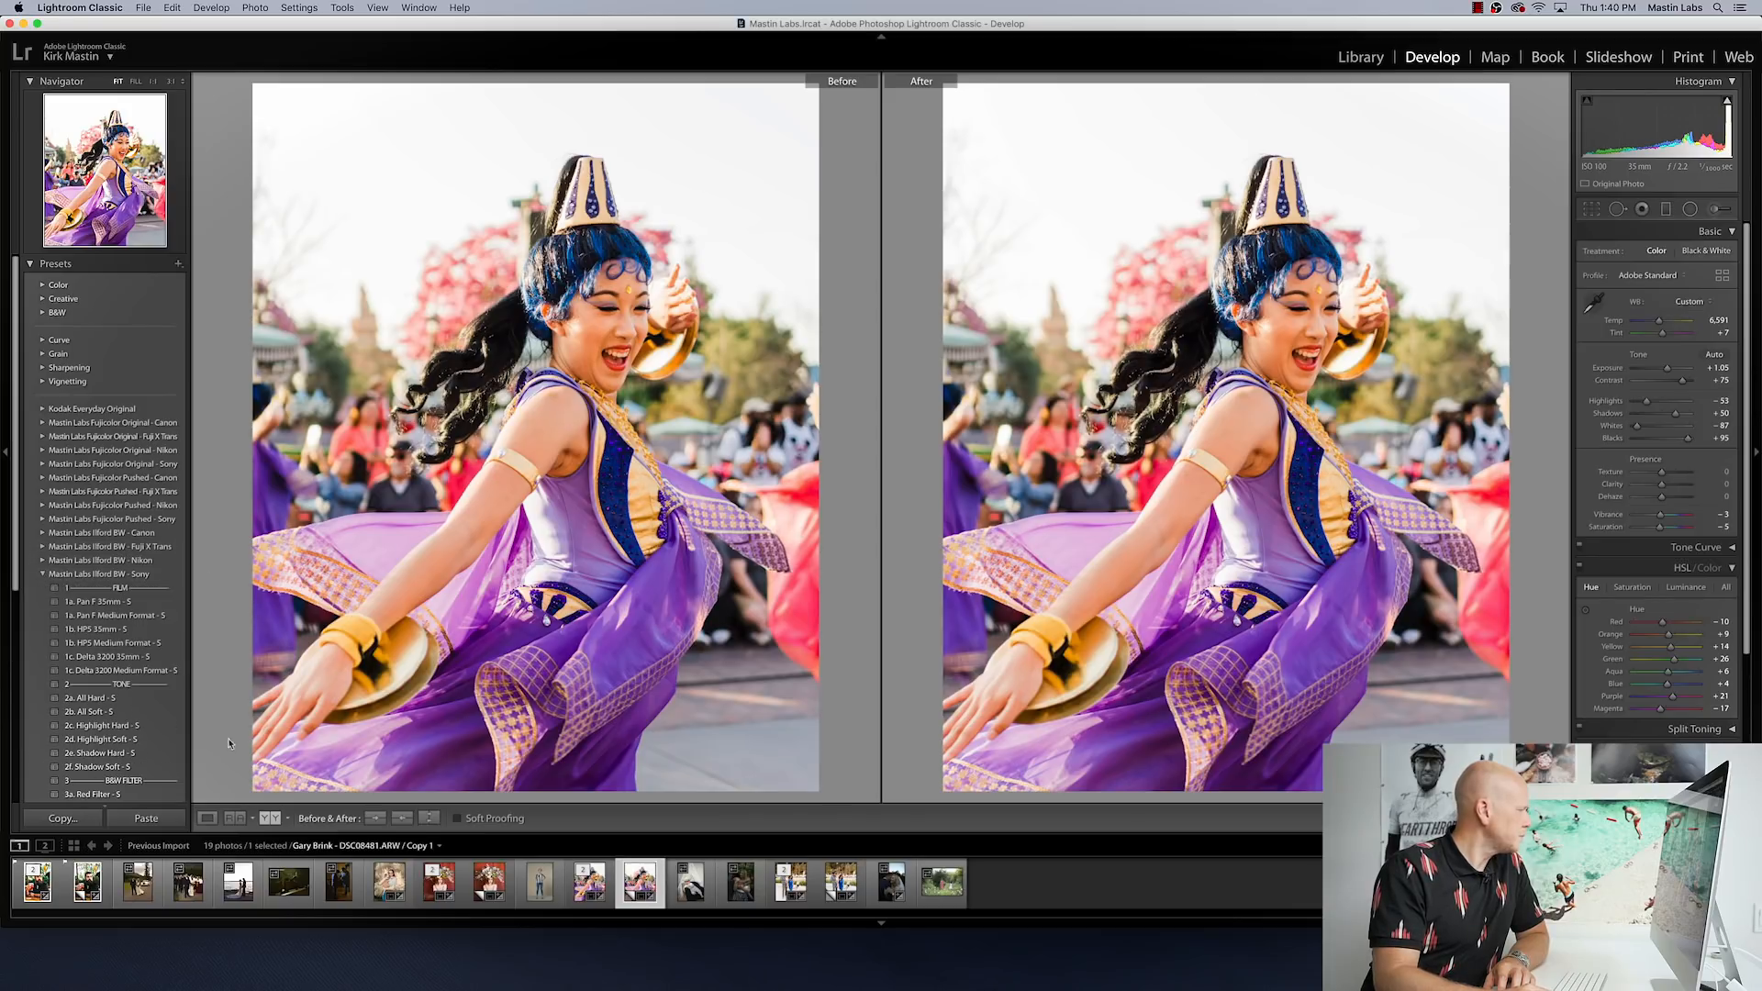
{"action": "left_click", "coordinate": [131, 603]}
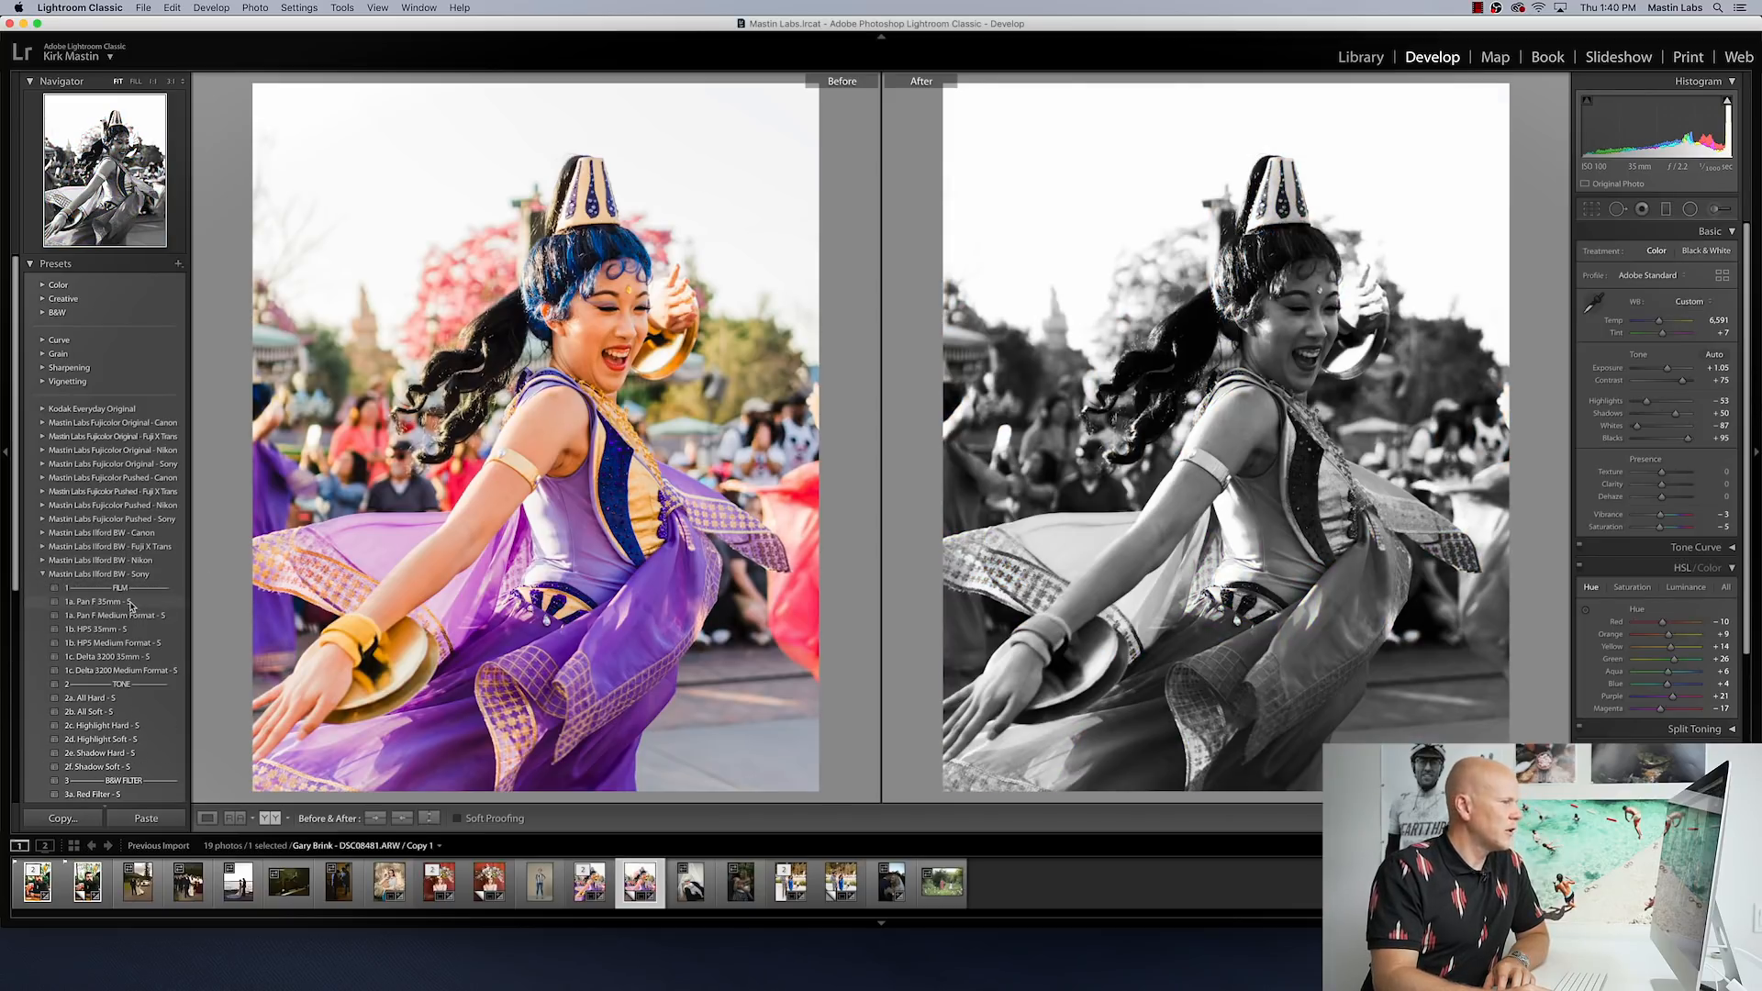
{"action": "key", "text": "y"}
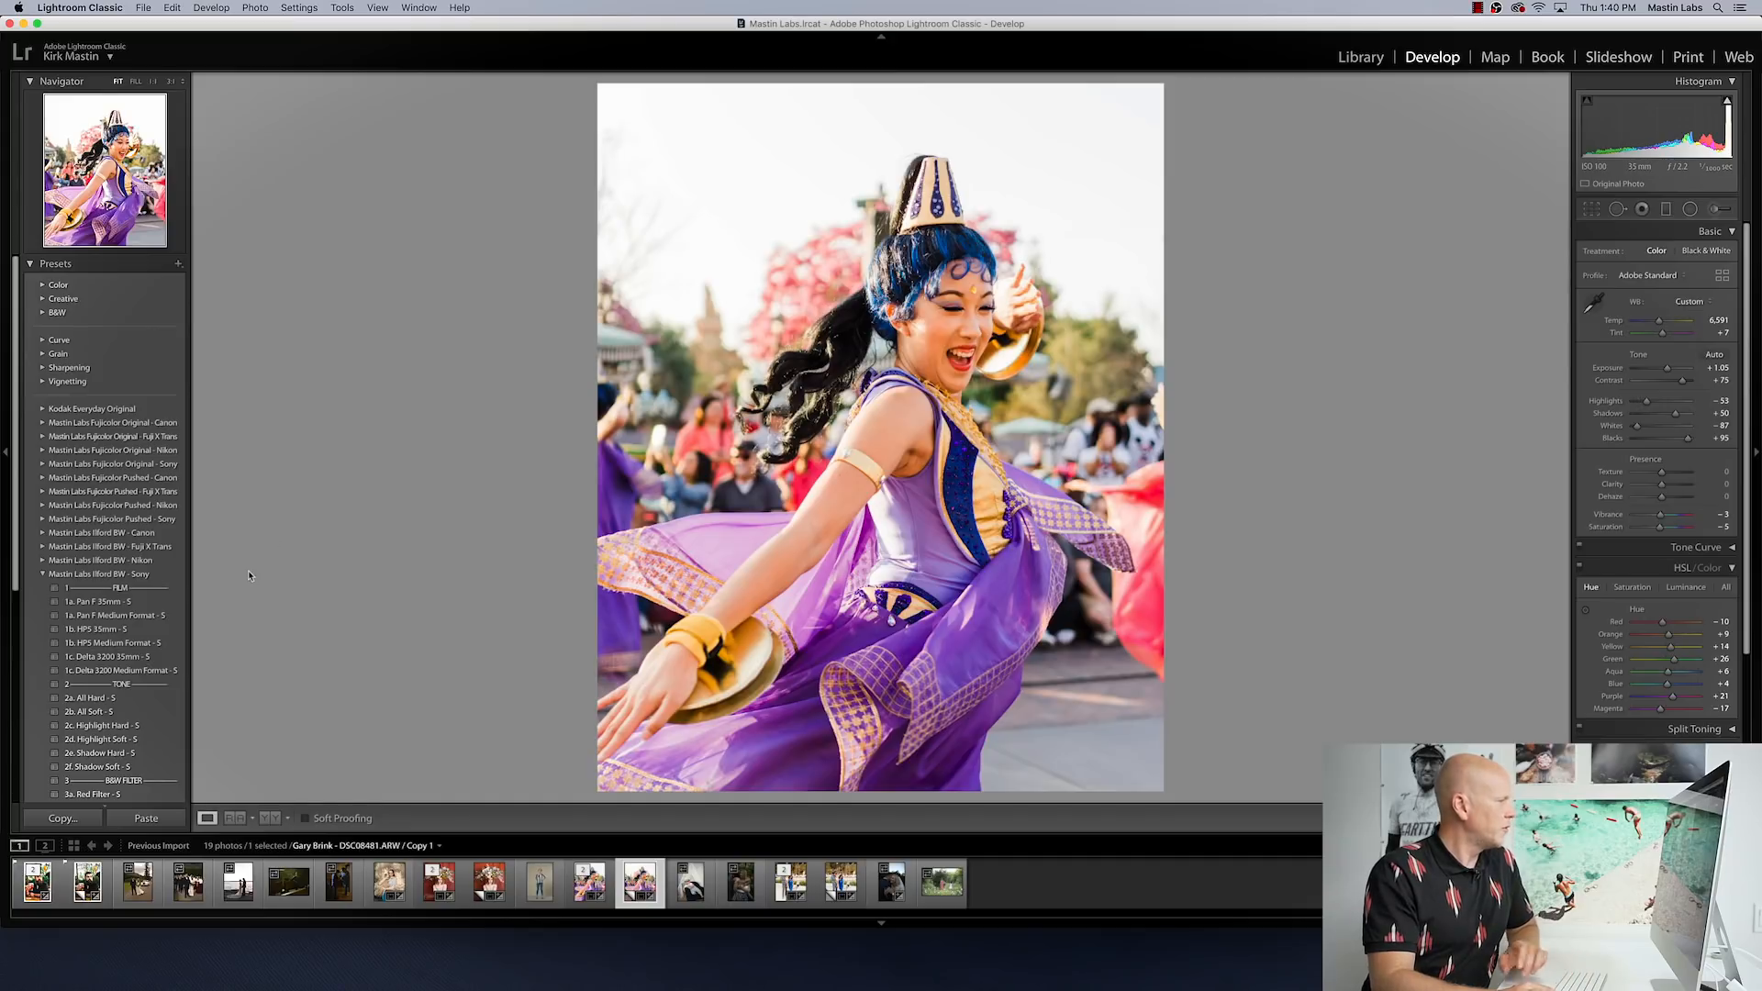
{"action": "left_click", "coordinate": [149, 602]}
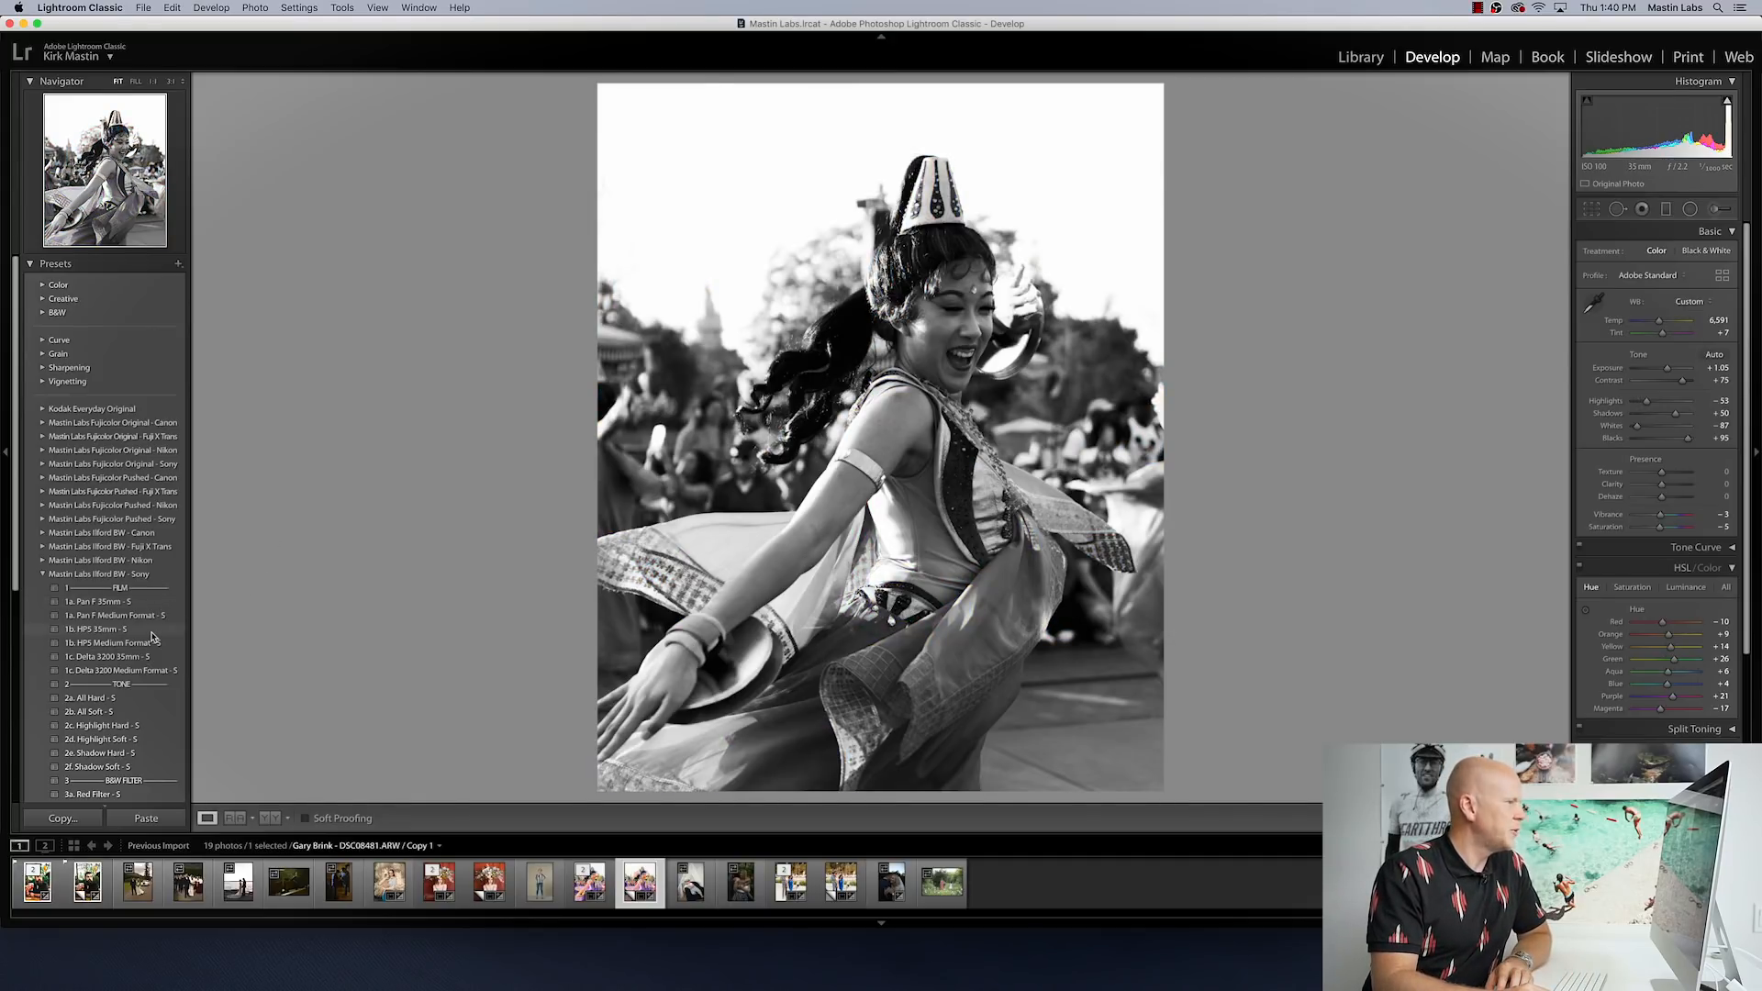
{"action": "left_click", "coordinate": [153, 632]}
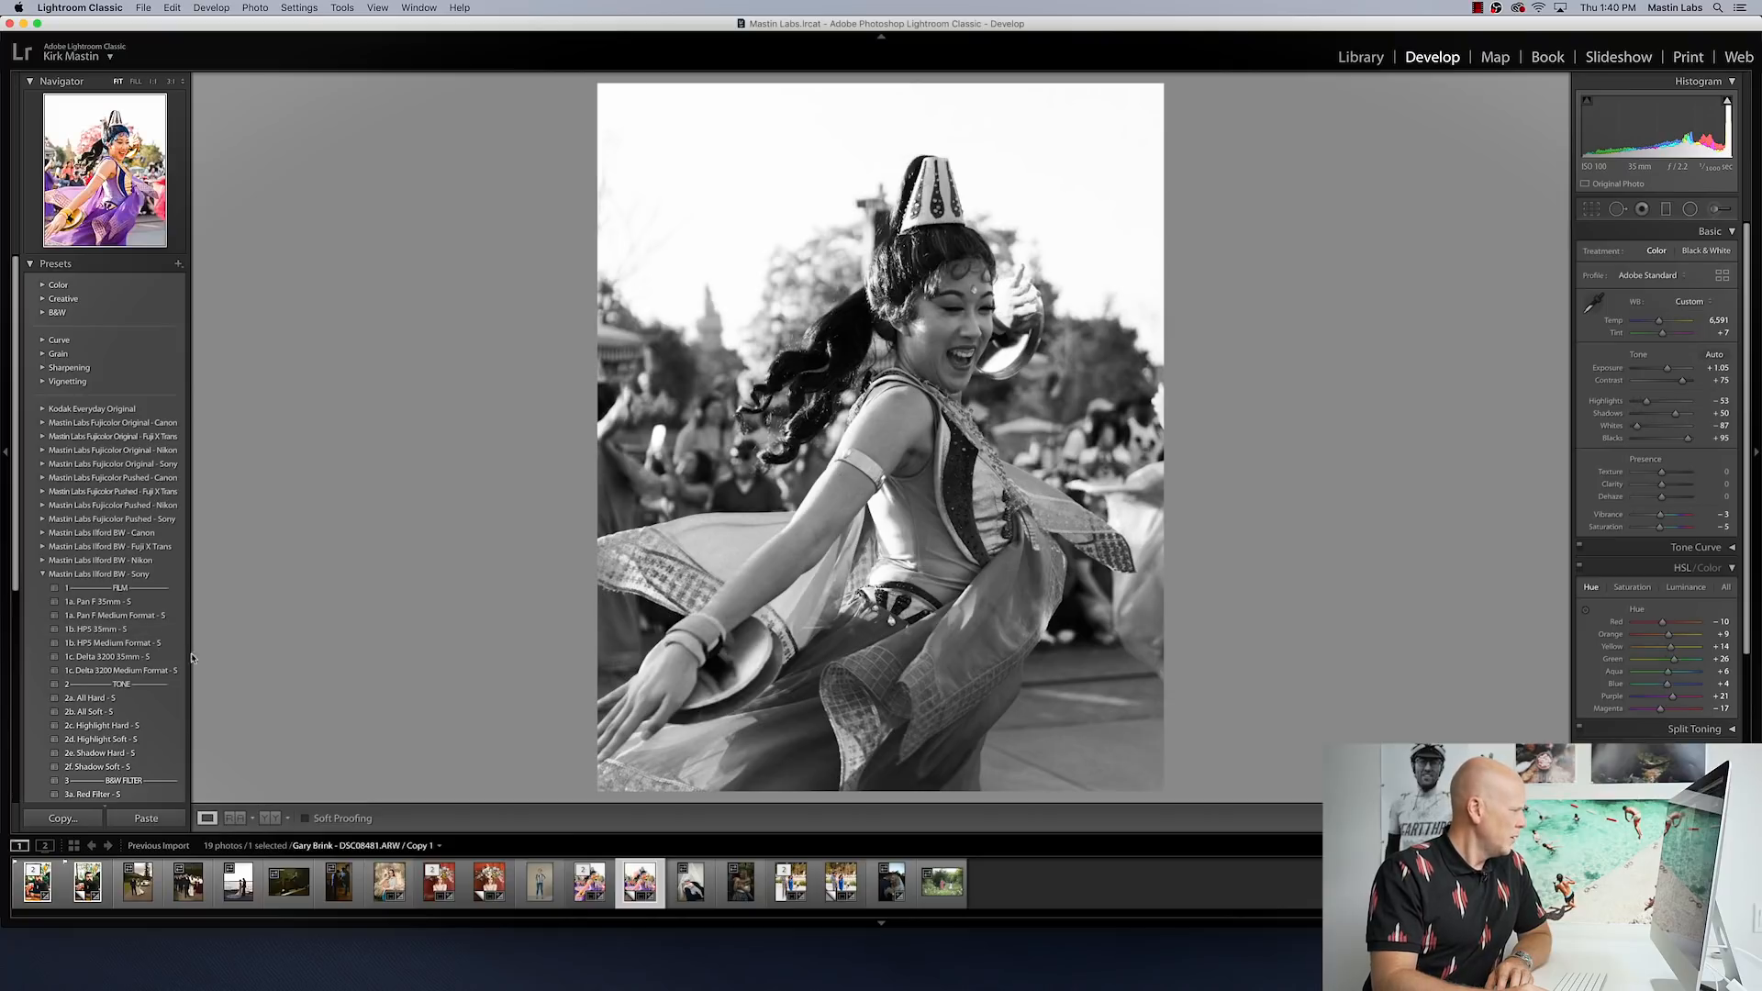
{"action": "left_click", "coordinate": [158, 657]}
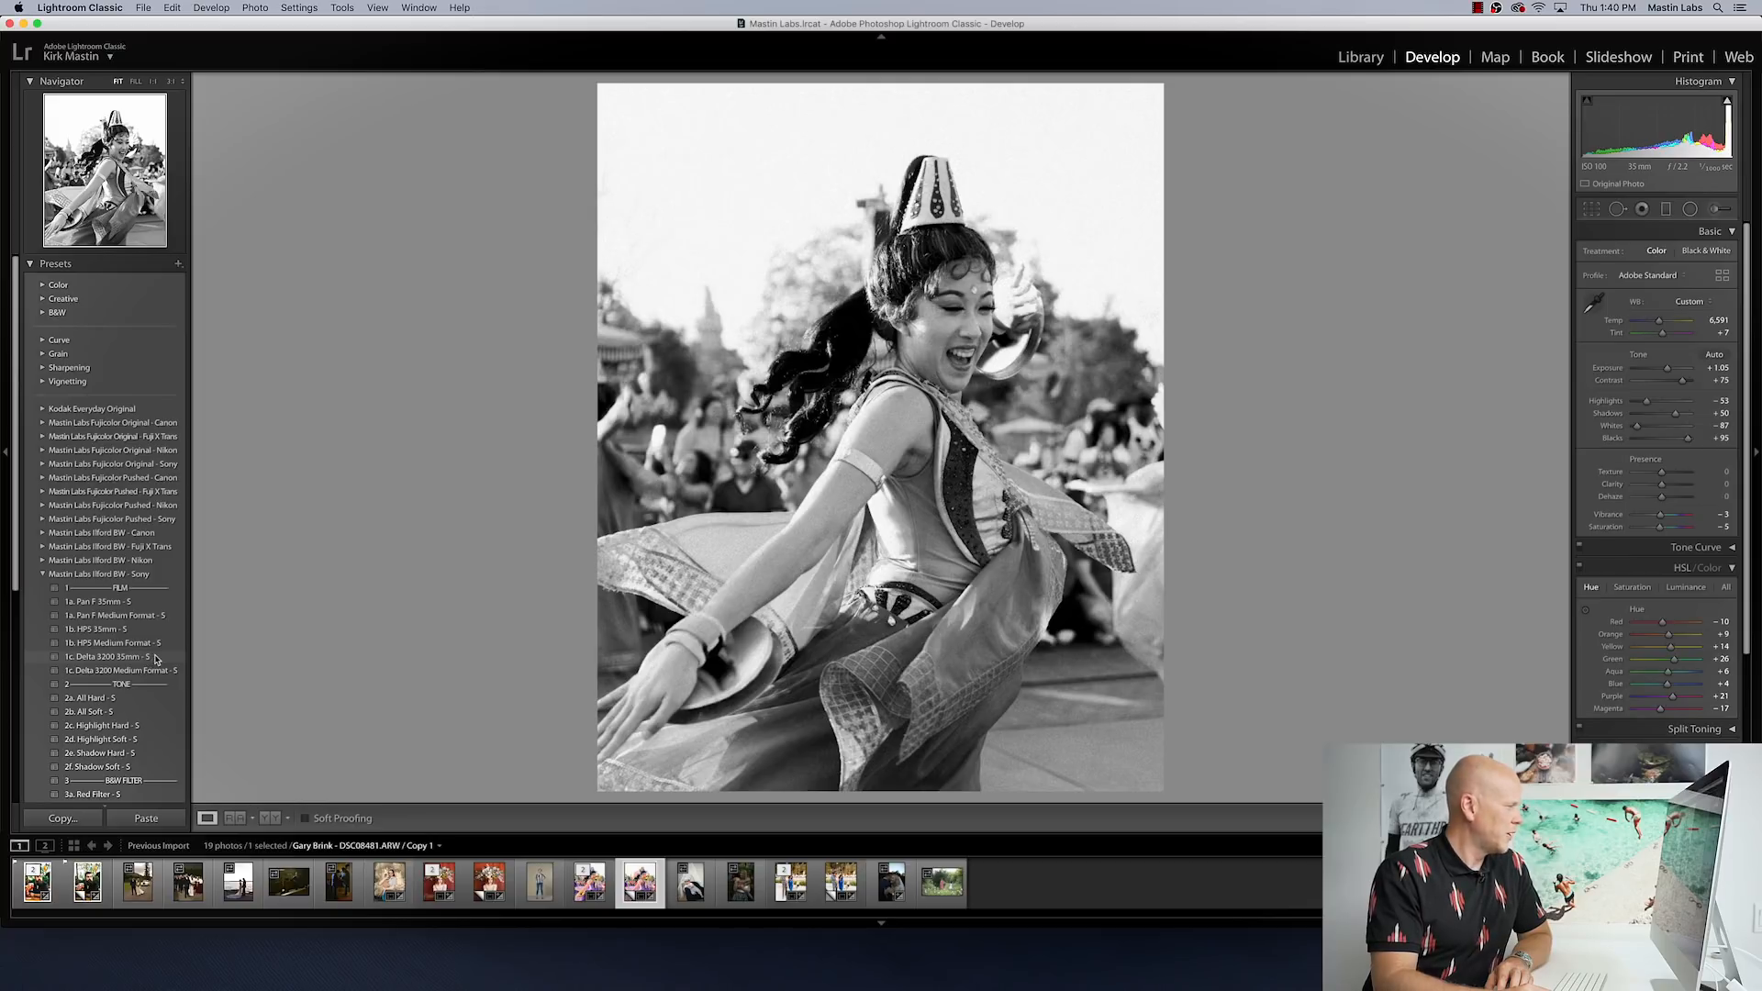
{"action": "left_click", "coordinate": [101, 601]}
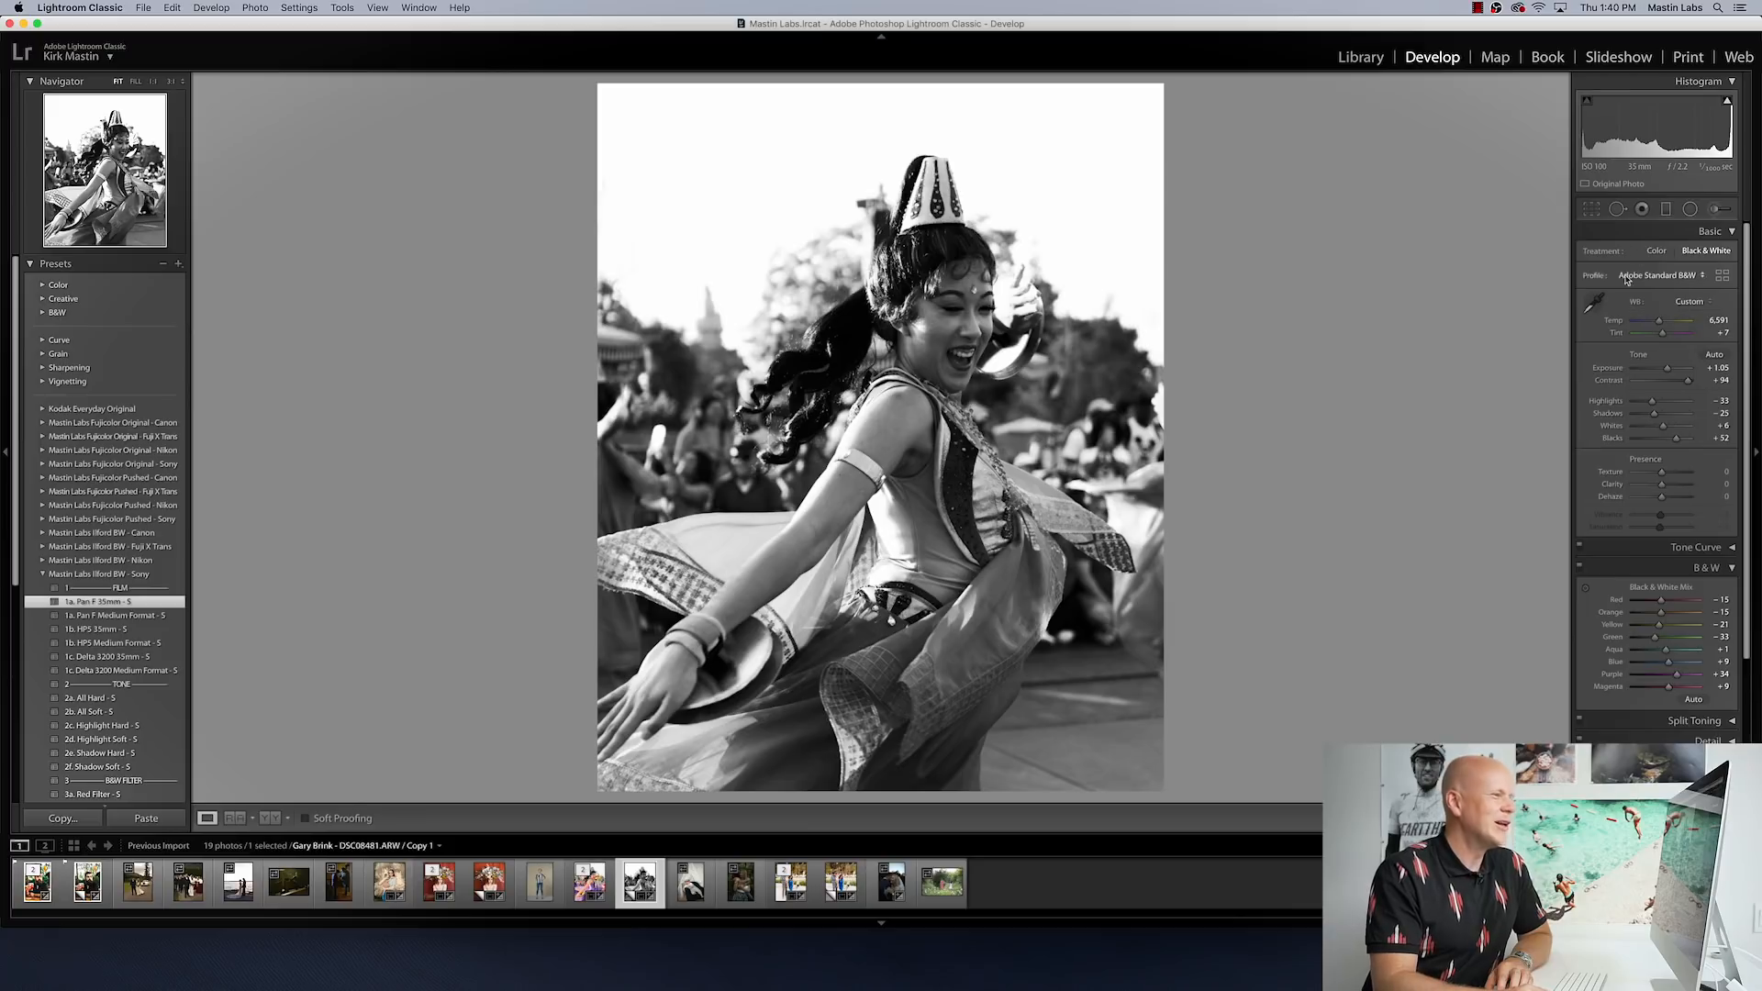
Step: Brighten the black-and-white copy to +1.65 exposure, apply the 3c. Yellow Filter - S preset, and bring the exposure down to +1.50
{"action": "left_click_drag", "start_coordinate": [1667, 368], "coordinate": [1671, 370]}
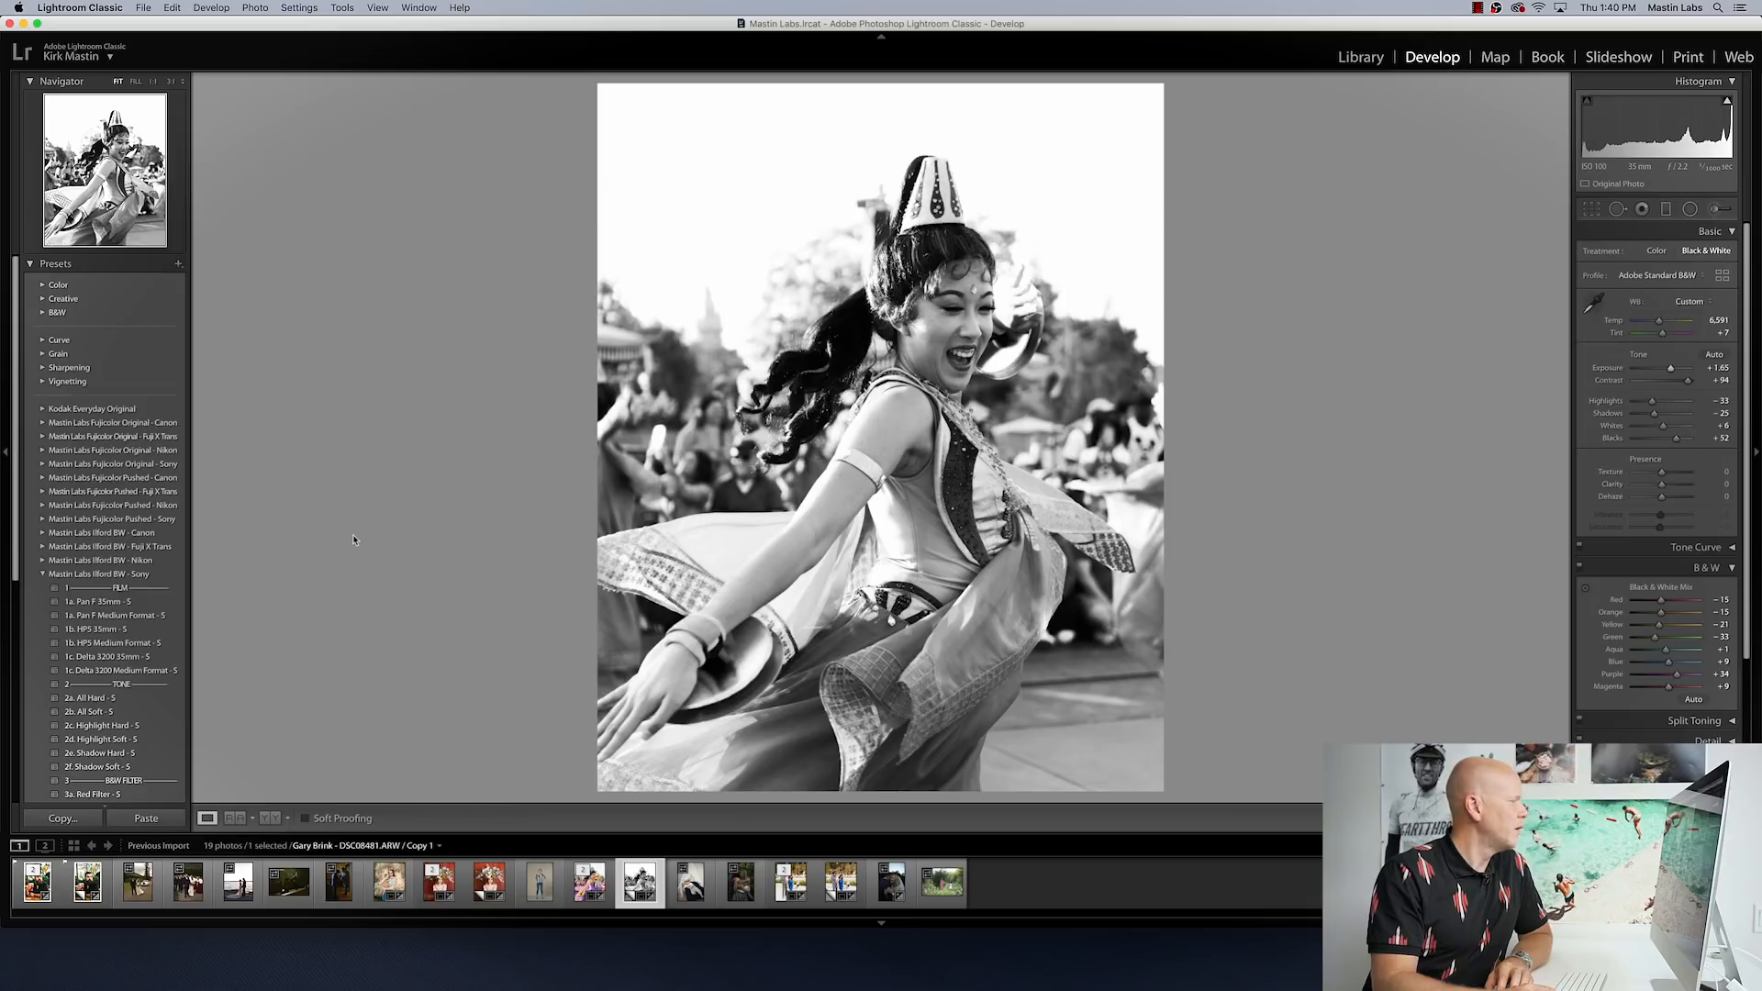
{"action": "scroll", "coordinate": [129, 643], "scroll_direction": "down", "scroll_amount": 3}
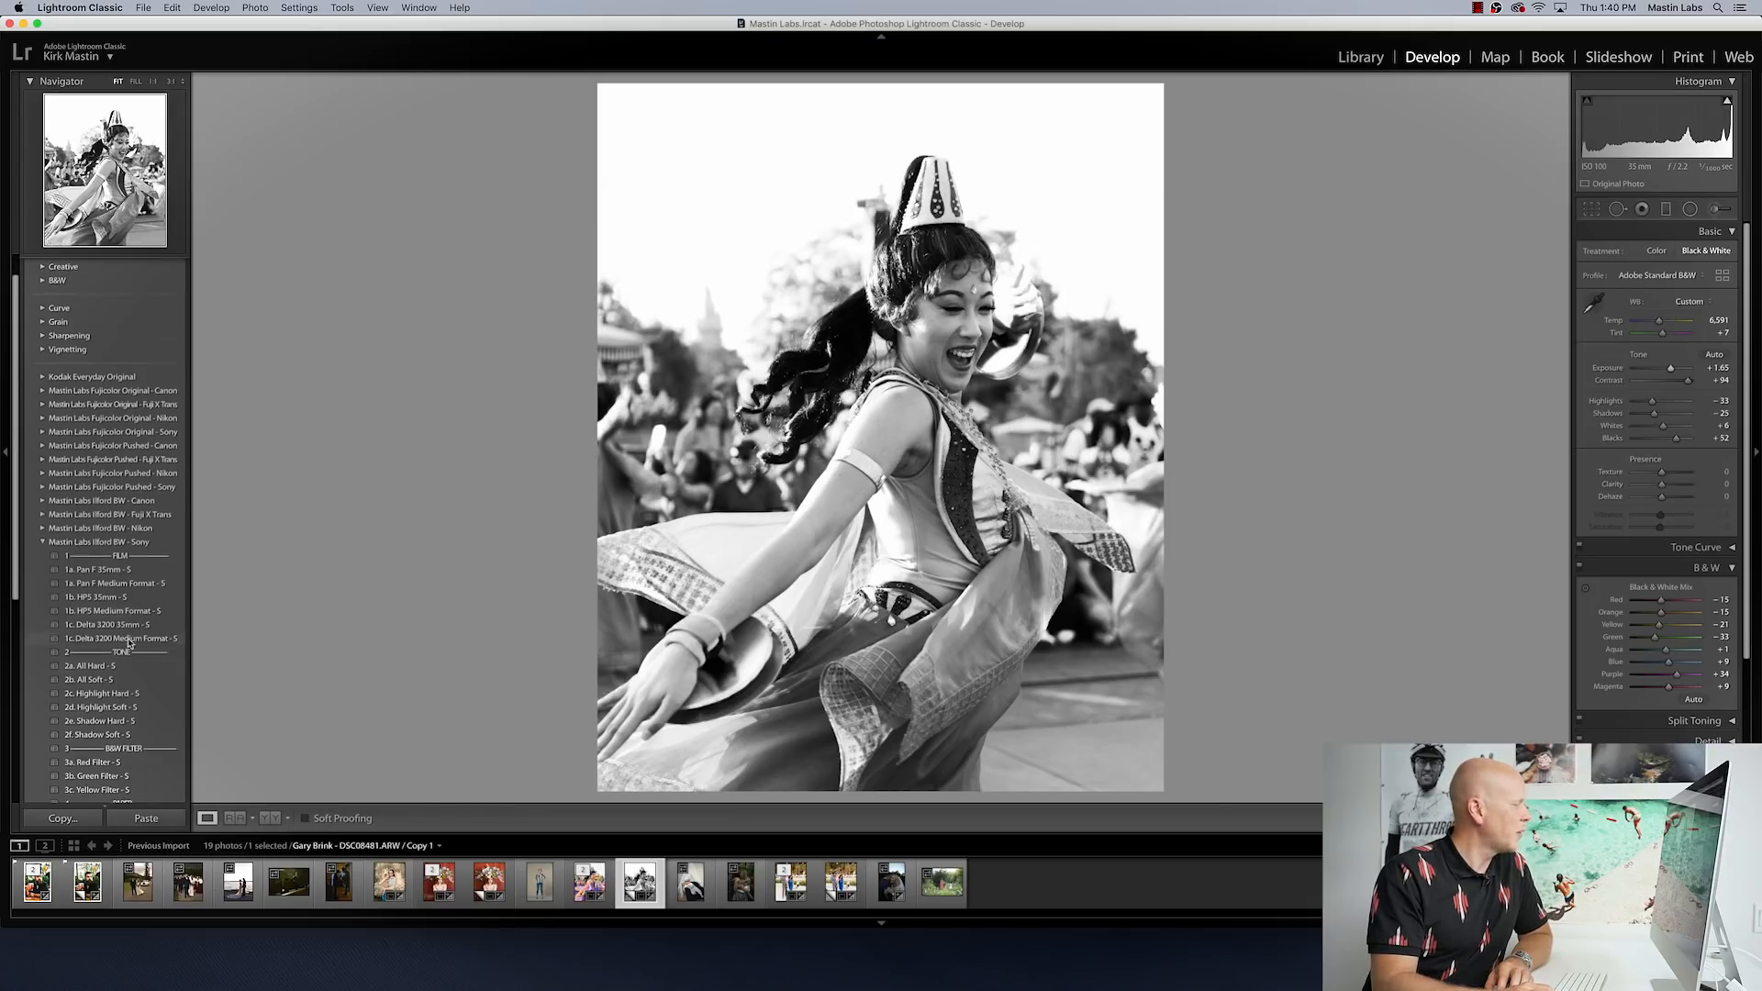
{"action": "scroll", "coordinate": [129, 643], "scroll_direction": "down", "scroll_amount": 1}
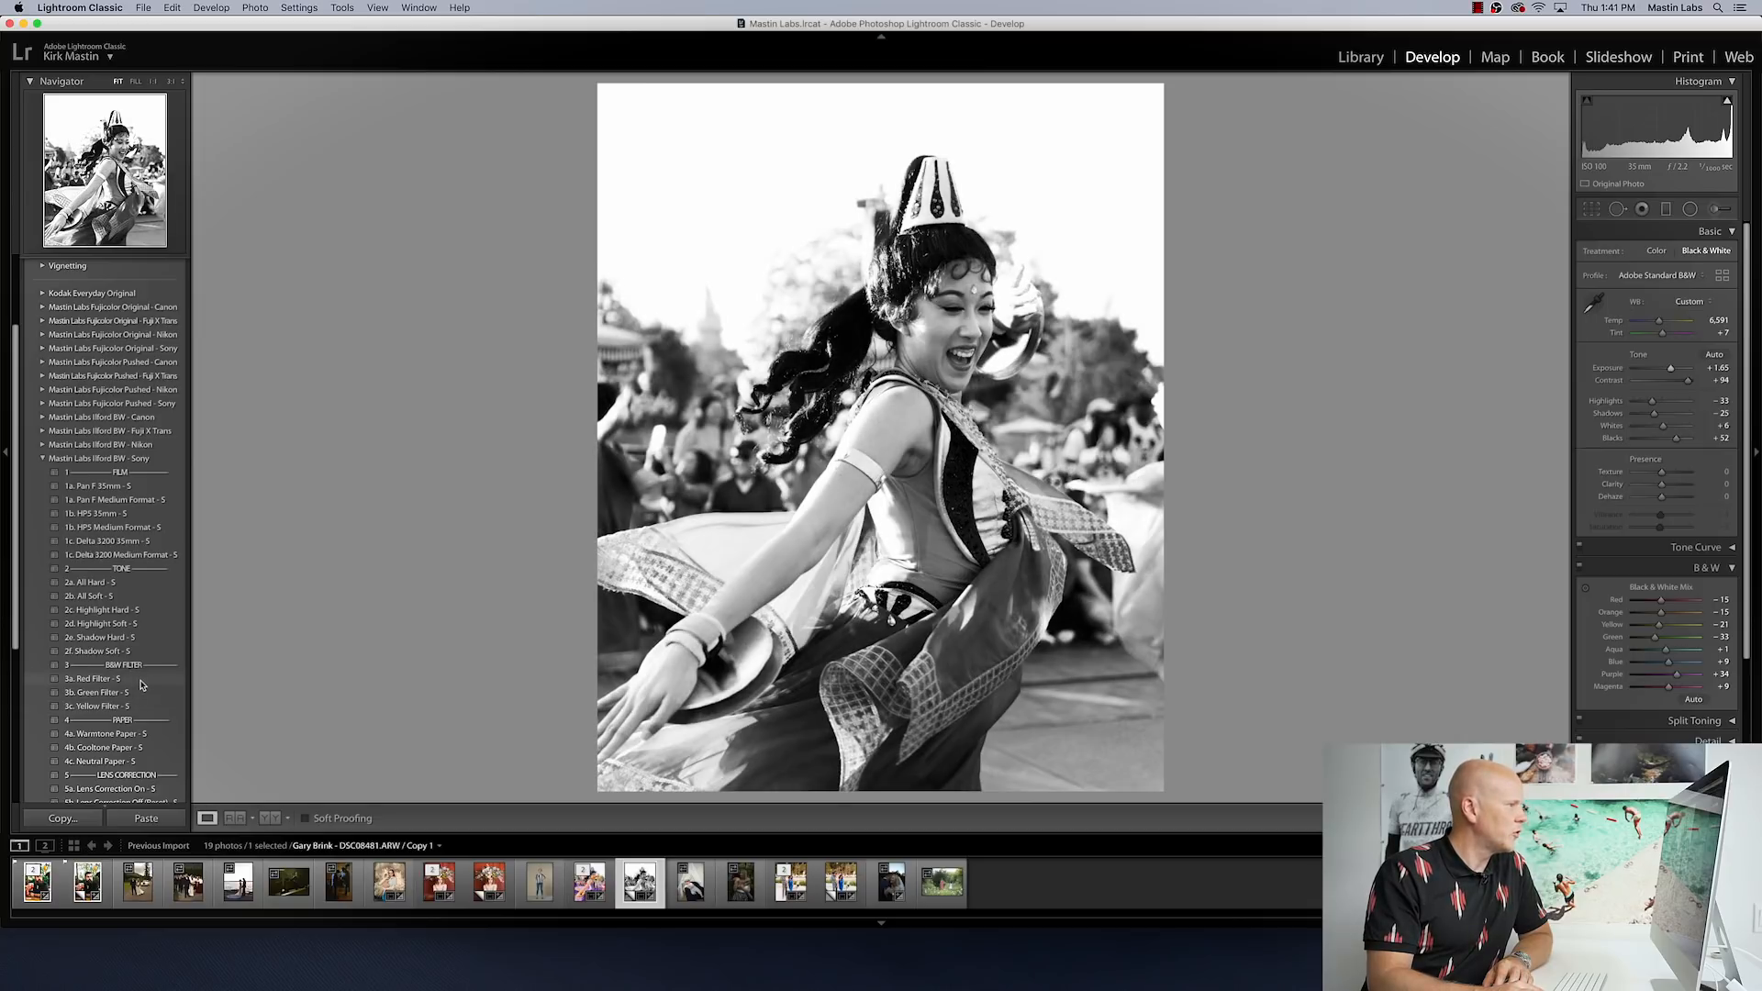
{"action": "left_click", "coordinate": [142, 706]}
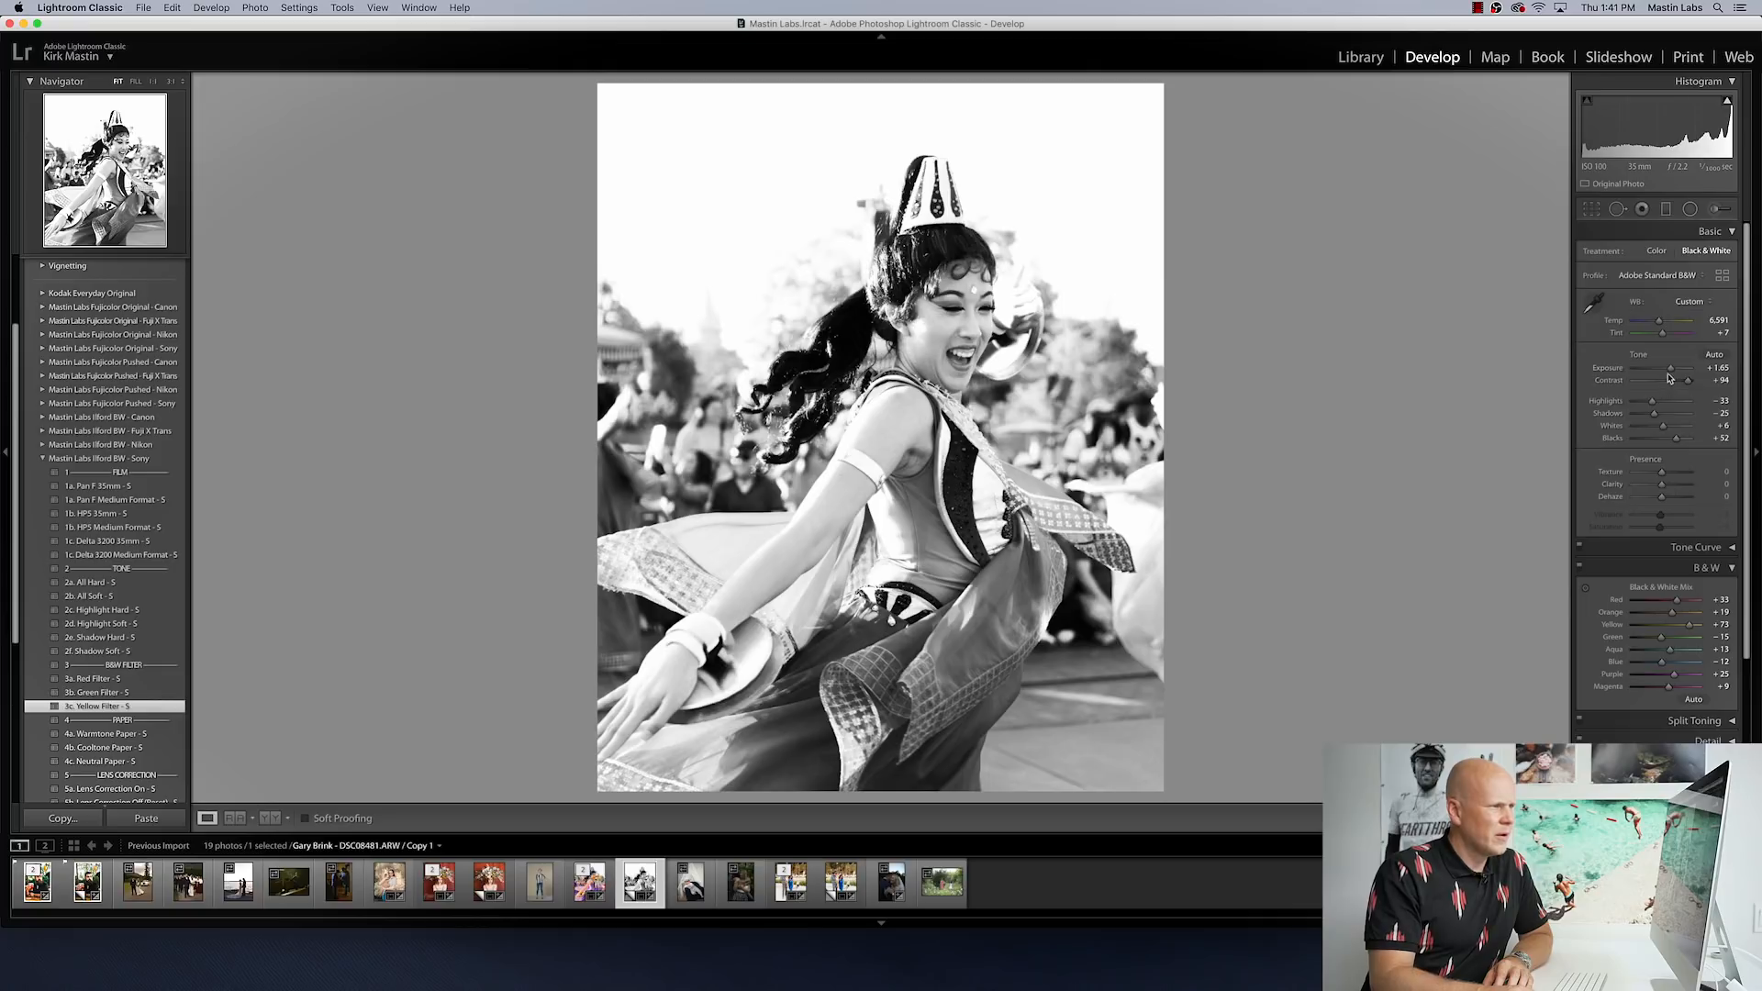
{"action": "left_click_drag", "start_coordinate": [1670, 371], "coordinate": [1670, 372]}
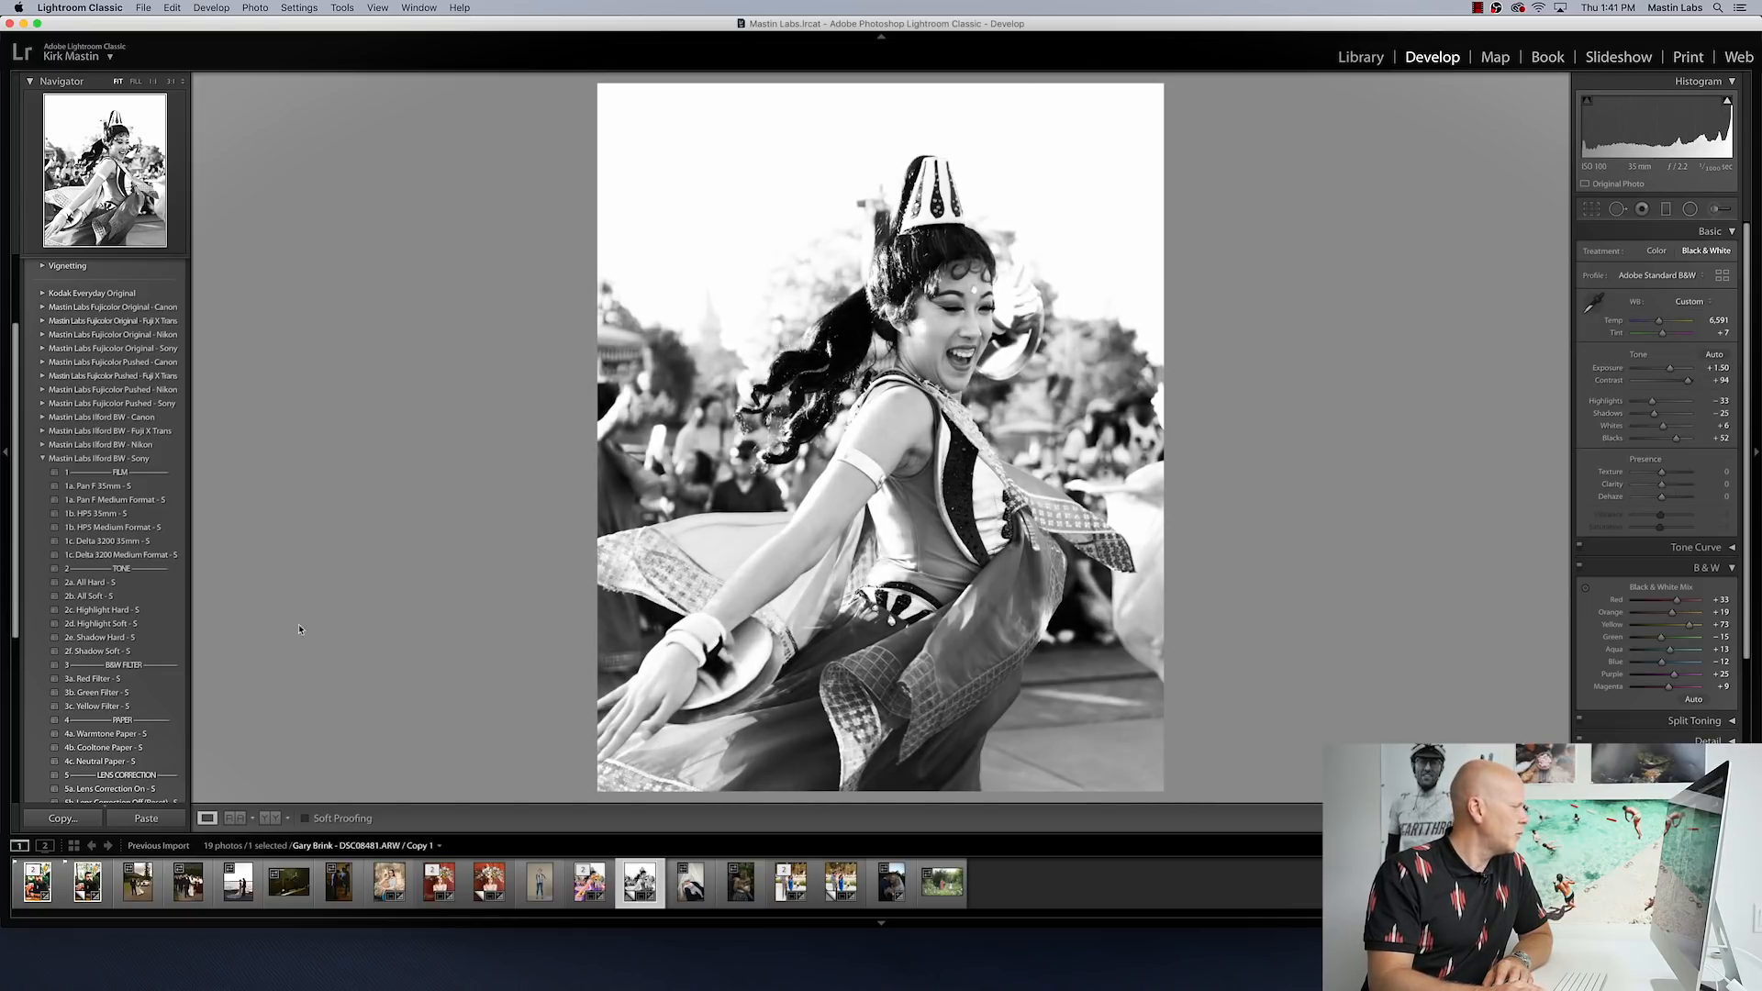
Step: Apply the 5b. Lens Correction Off (Reset) - S preset to the copy and set the post-crop vignetting amount to -32
{"action": "scroll", "coordinate": [147, 707], "scroll_direction": "down", "scroll_amount": 2}
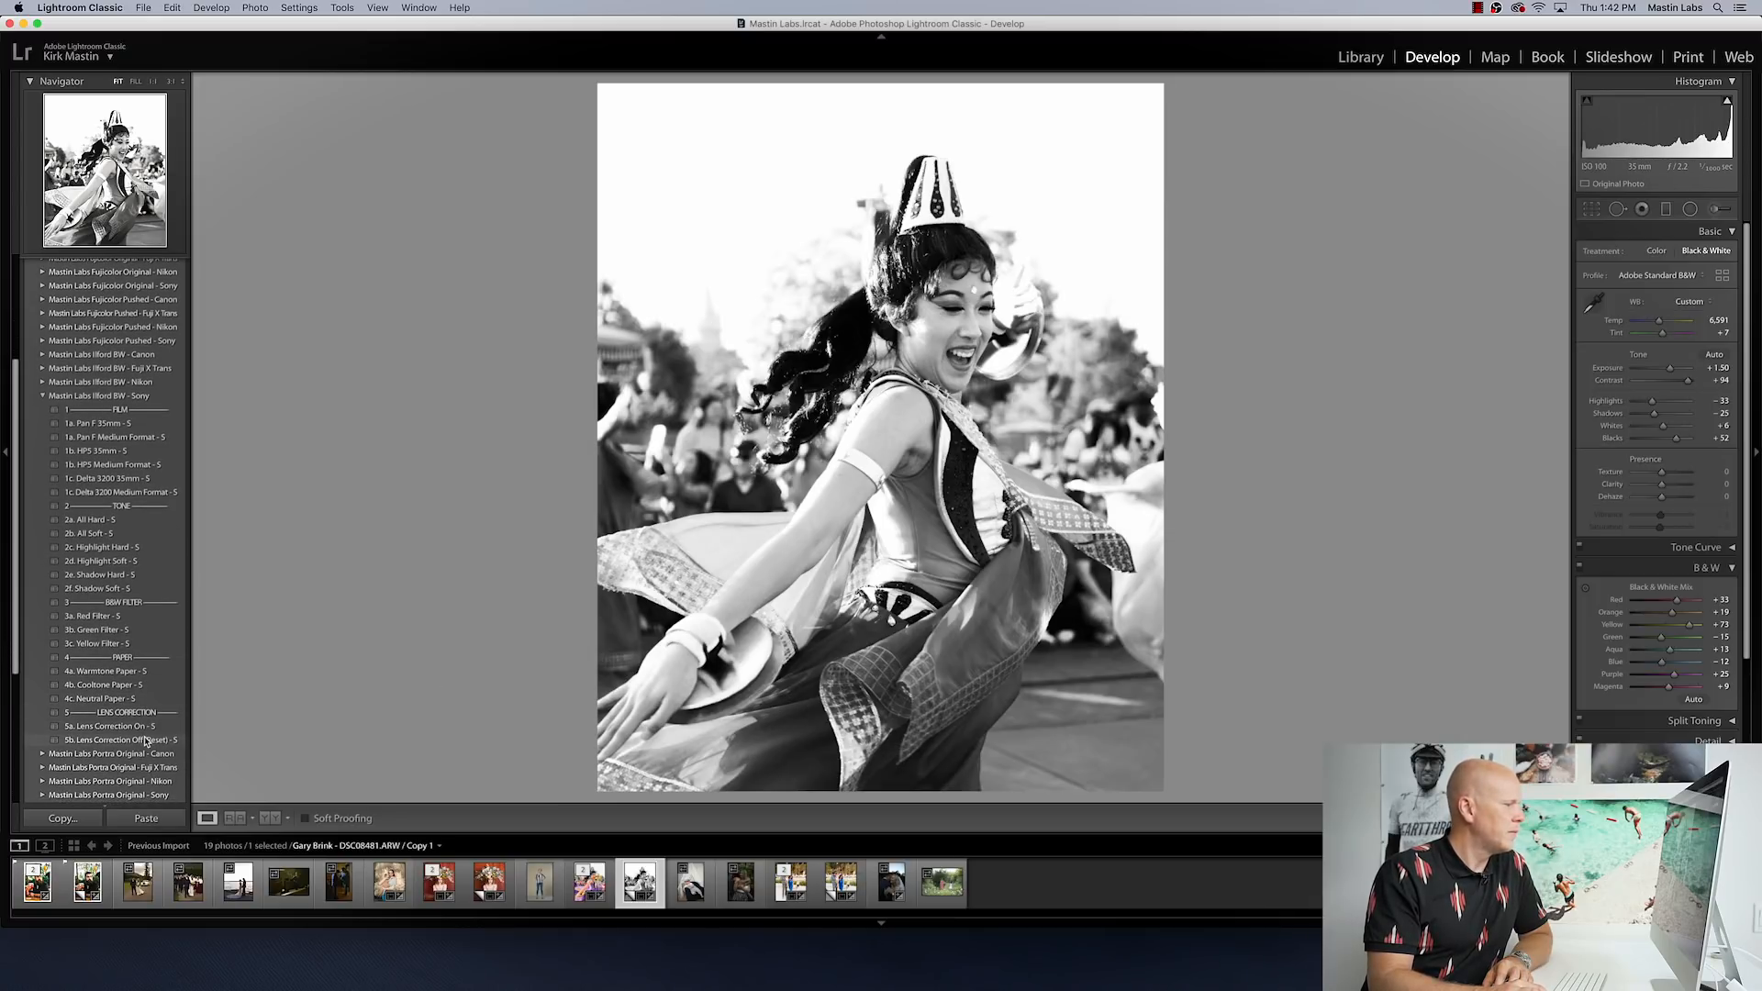
{"action": "left_click", "coordinate": [145, 741]}
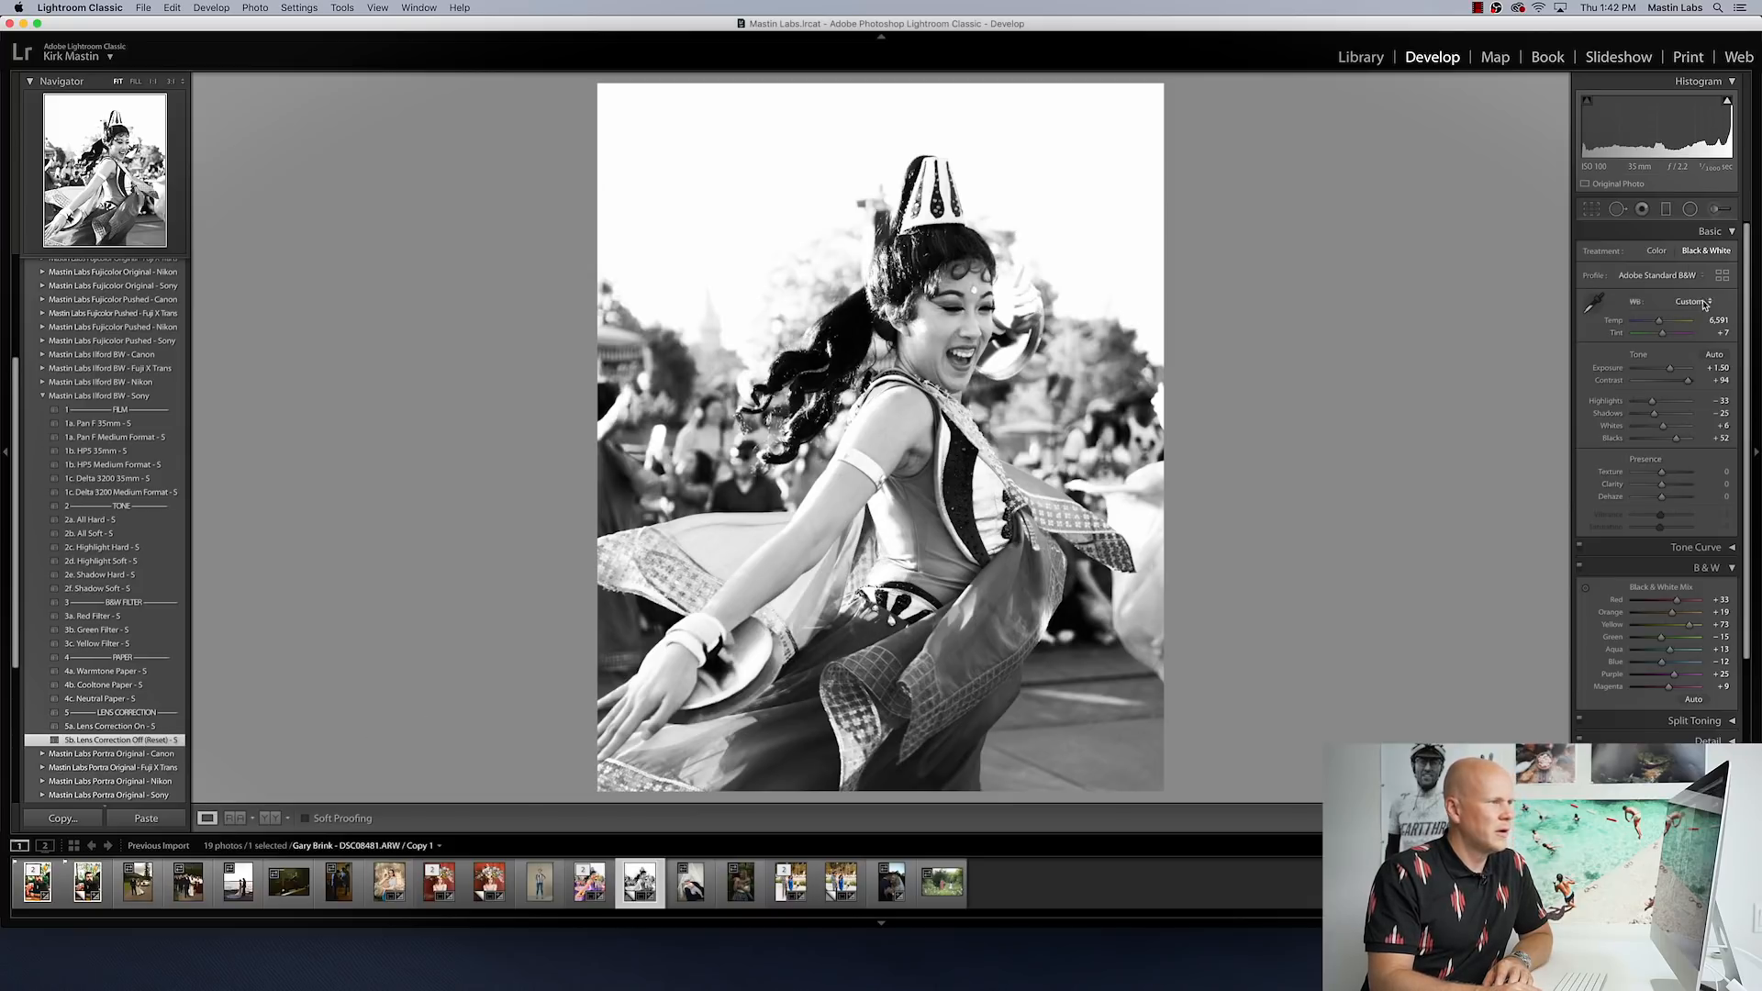
{"action": "scroll", "coordinate": [1749, 629], "scroll_direction": "down", "scroll_amount": 5}
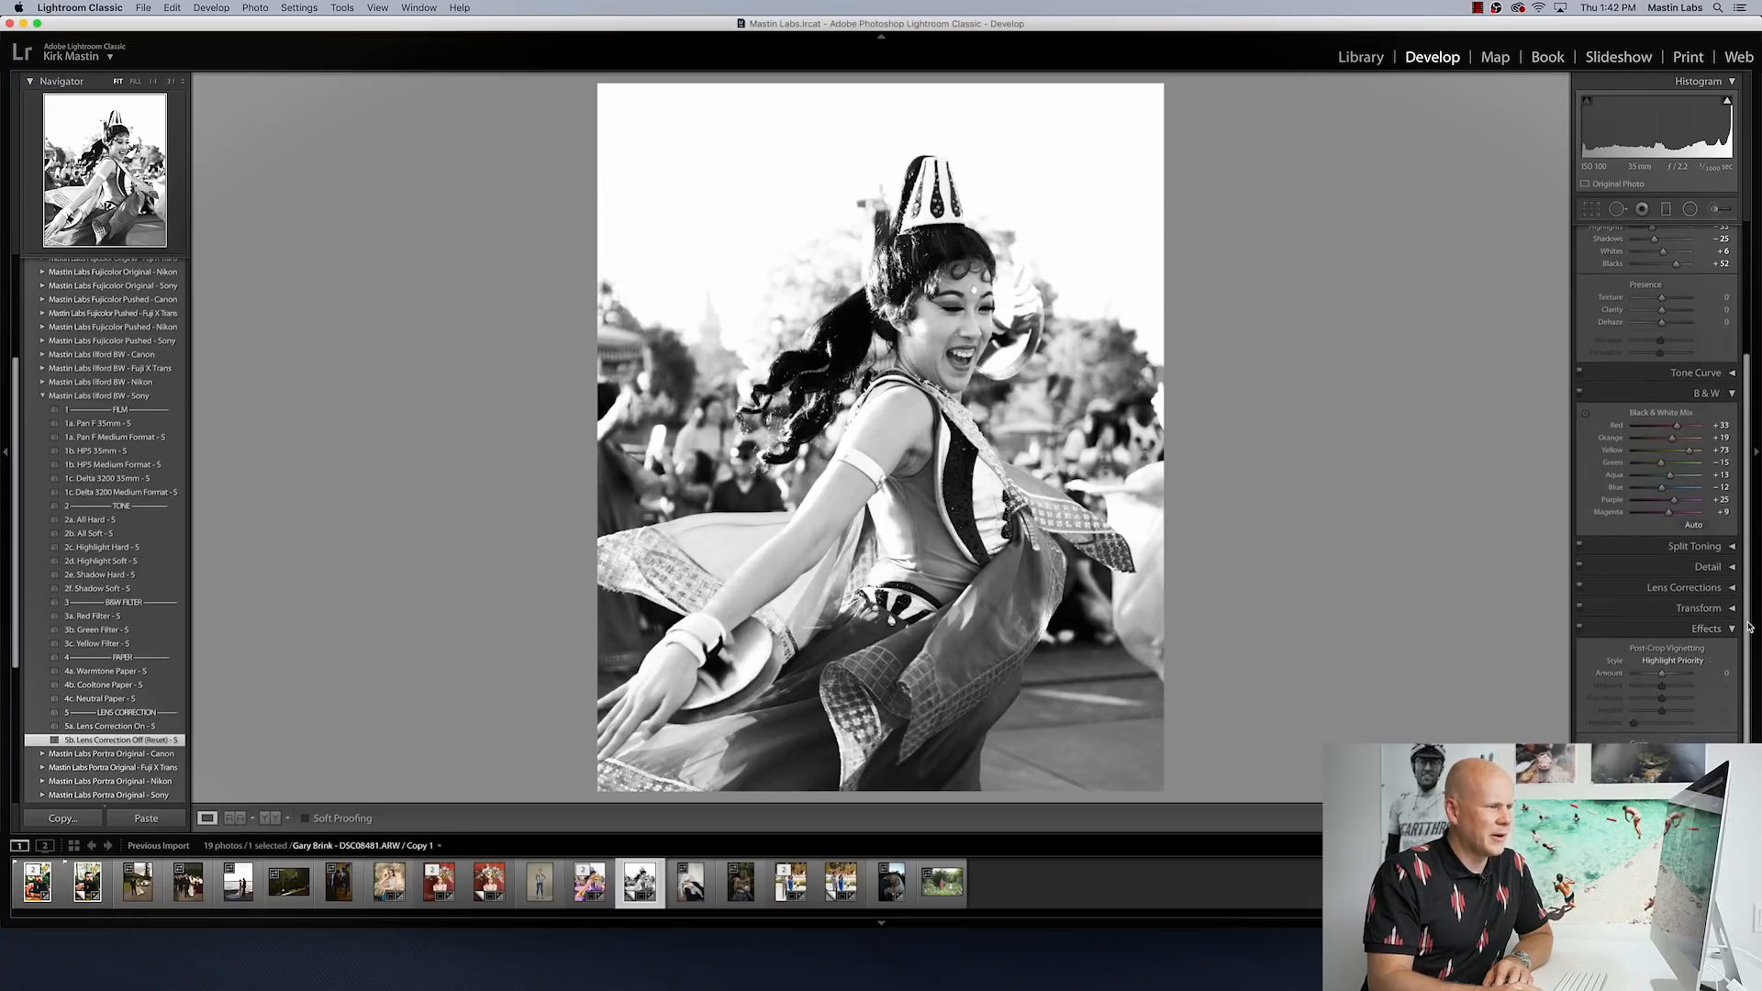
{"action": "left_click_drag", "start_coordinate": [1663, 677], "coordinate": [1653, 677]}
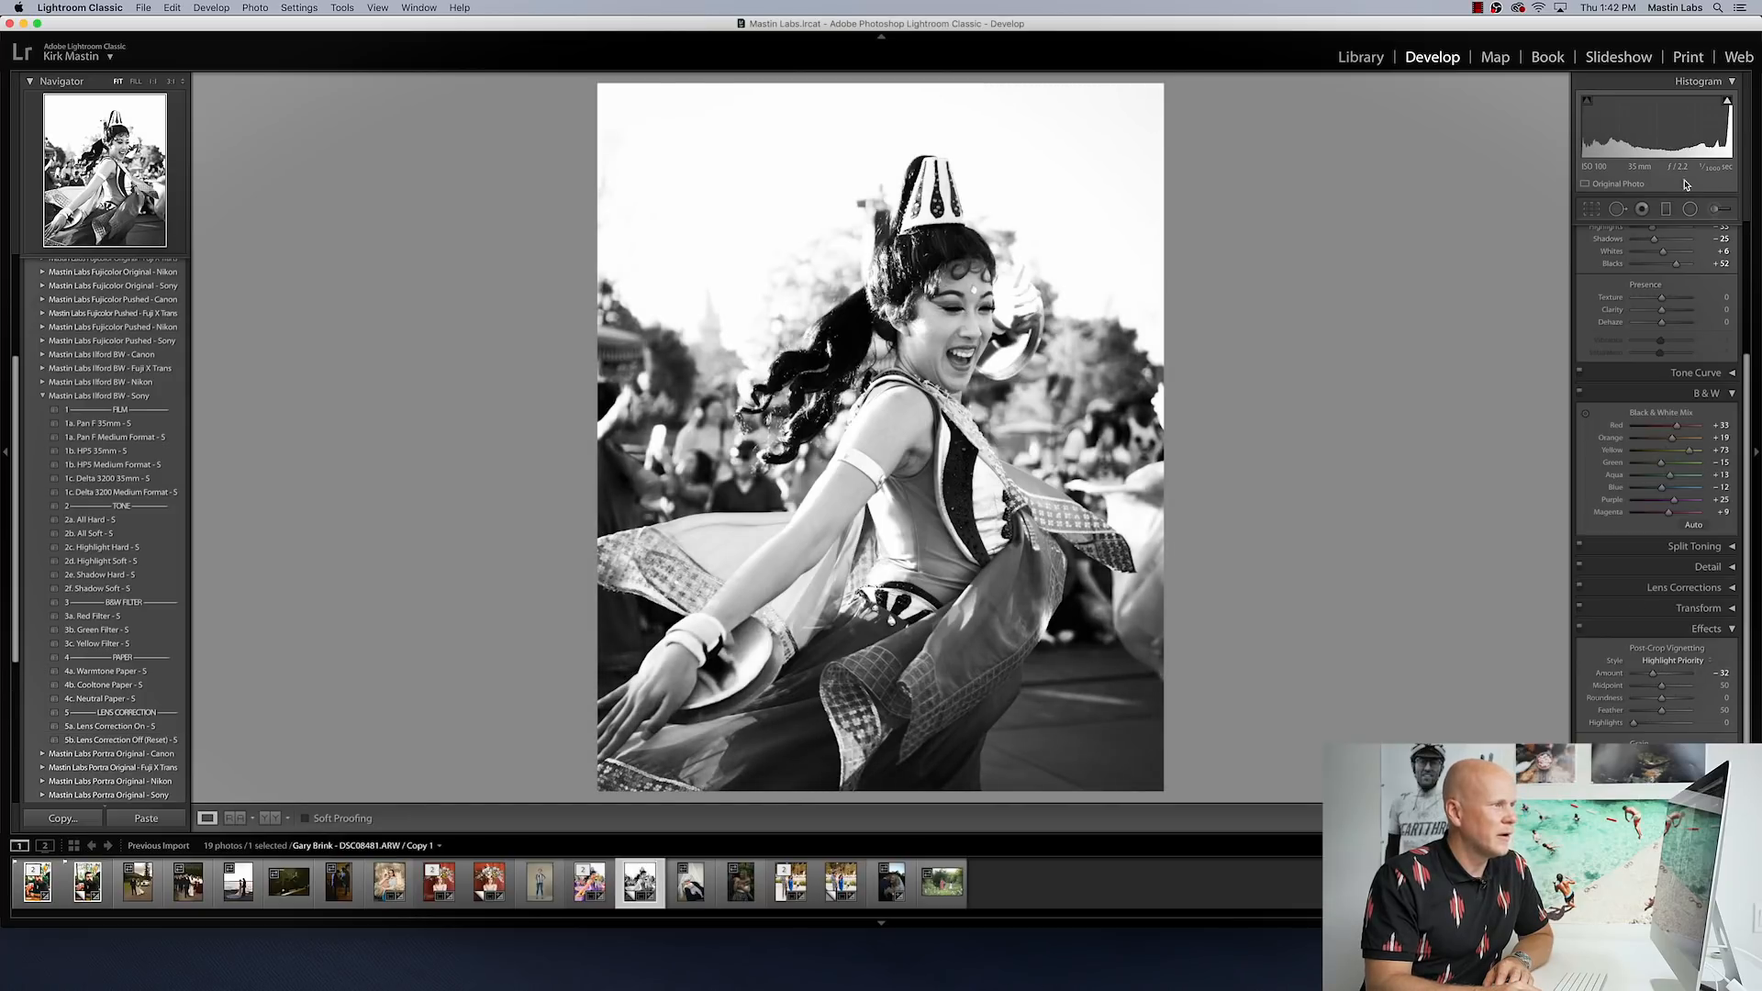
Step: Darken the sky with a graduated filter from above the dancer's hat down to her forehead, with its exposure set to -1.53
{"action": "left_click", "coordinate": [1665, 208]}
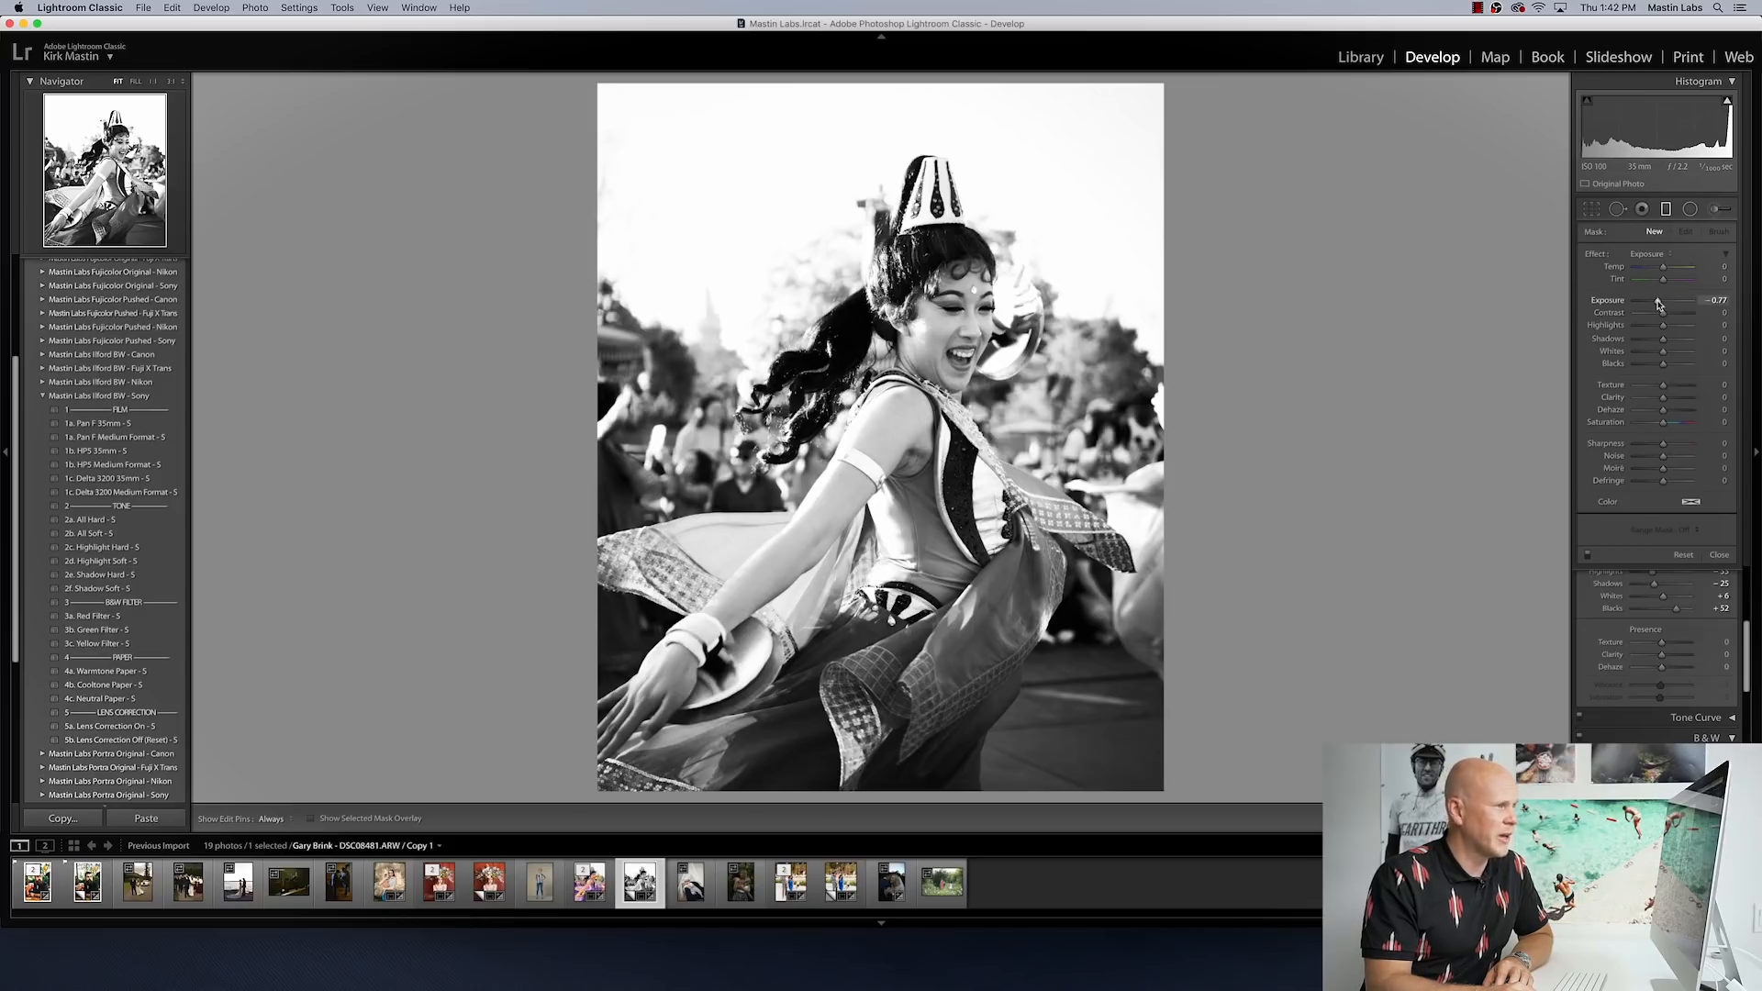
{"action": "left_click_drag", "start_coordinate": [876, 142], "coordinate": [890, 281]}
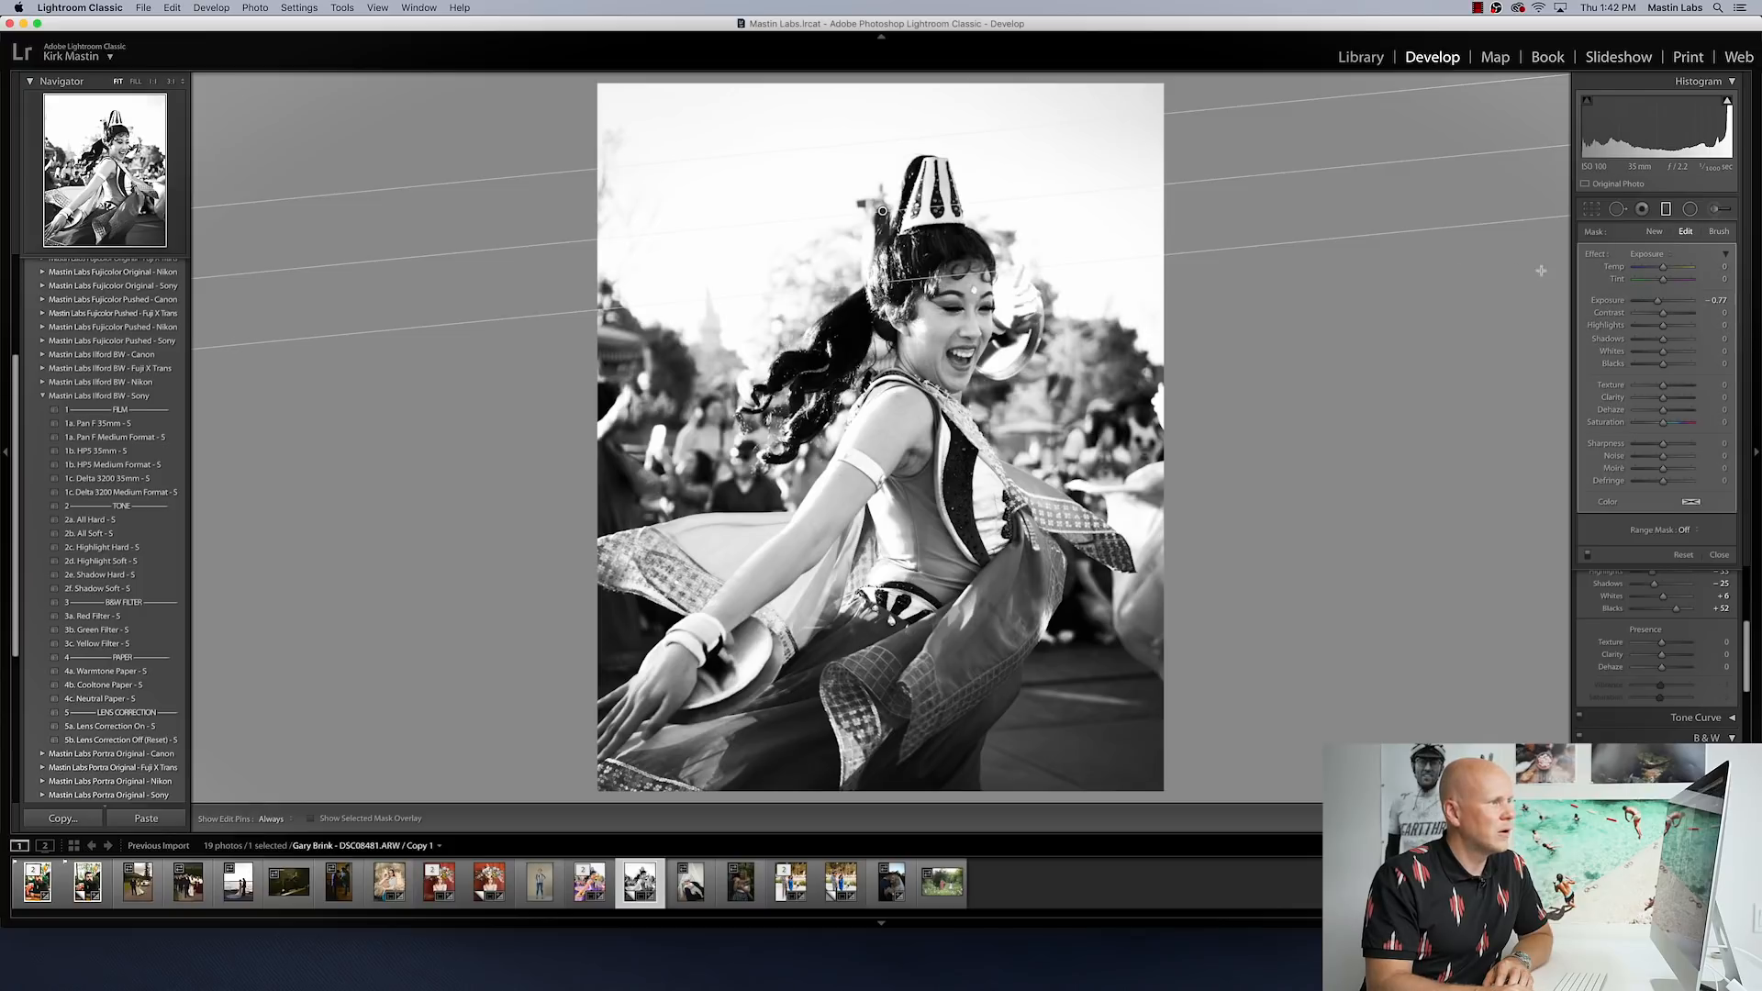
{"action": "left_click_drag", "start_coordinate": [1657, 300], "coordinate": [1653, 301]}
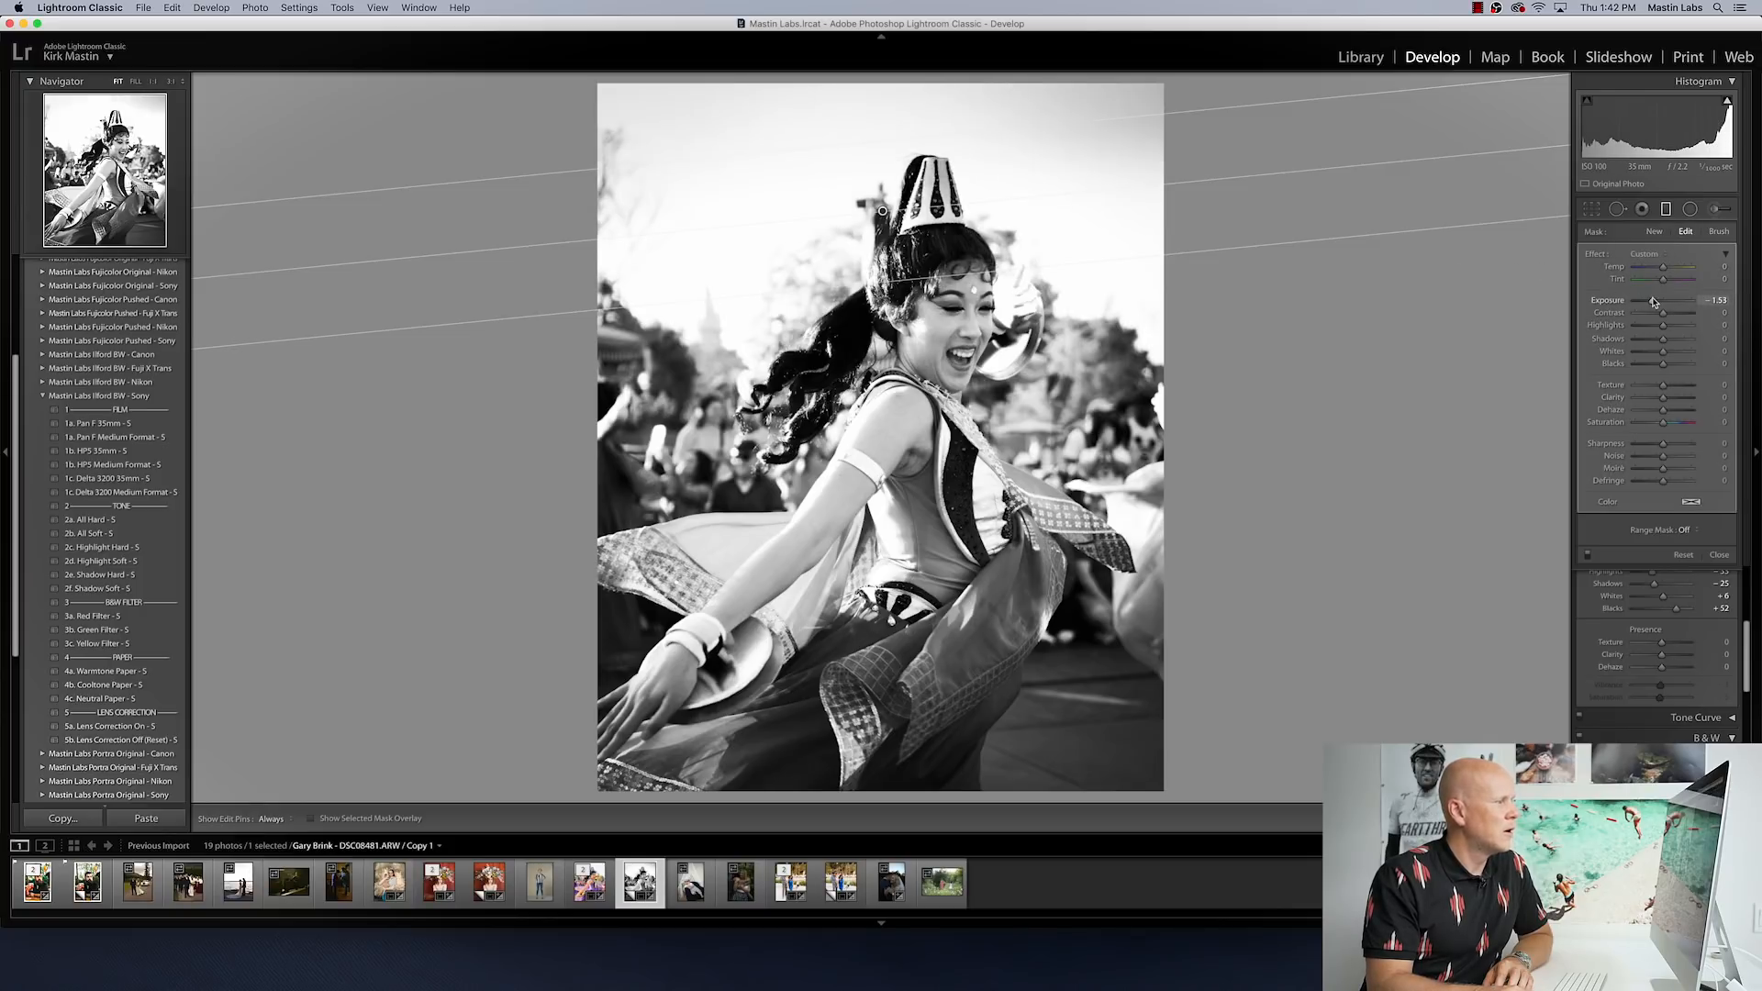
{"action": "left_click", "coordinate": [1665, 209]}
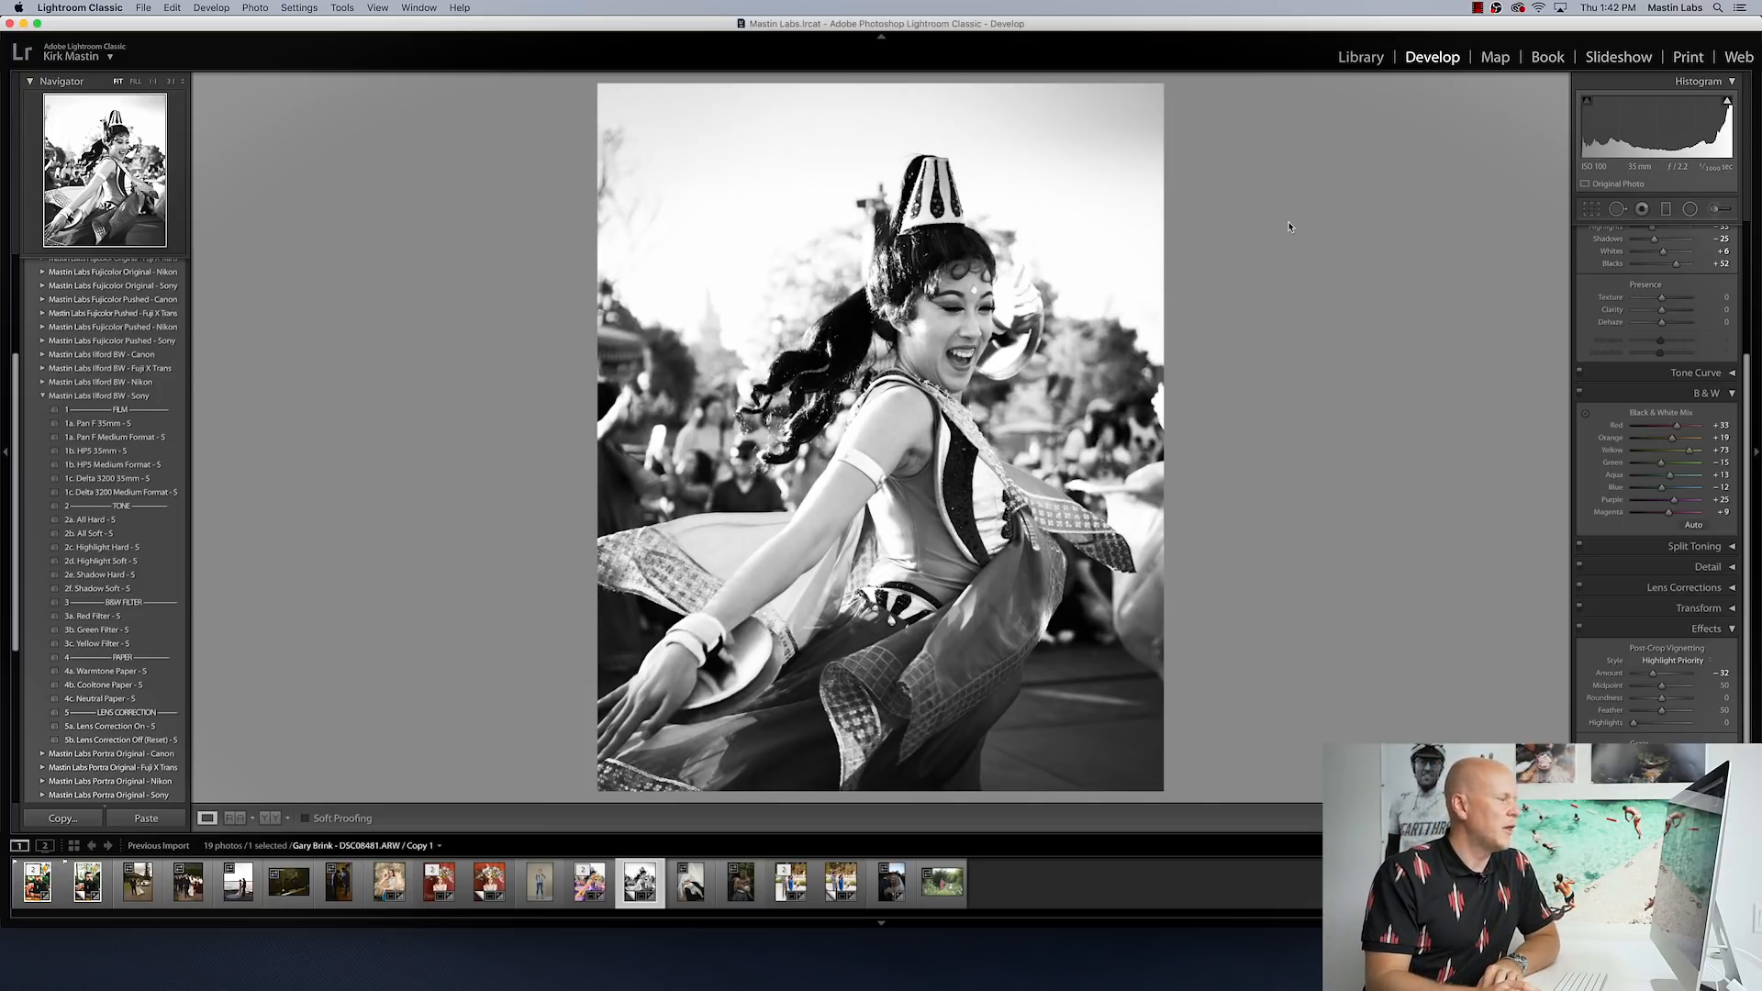
Step: Compare the dancer's color photo with its black-and-white virtual copy side by side
{"action": "left_click", "coordinate": [590, 881], "text": "super"}
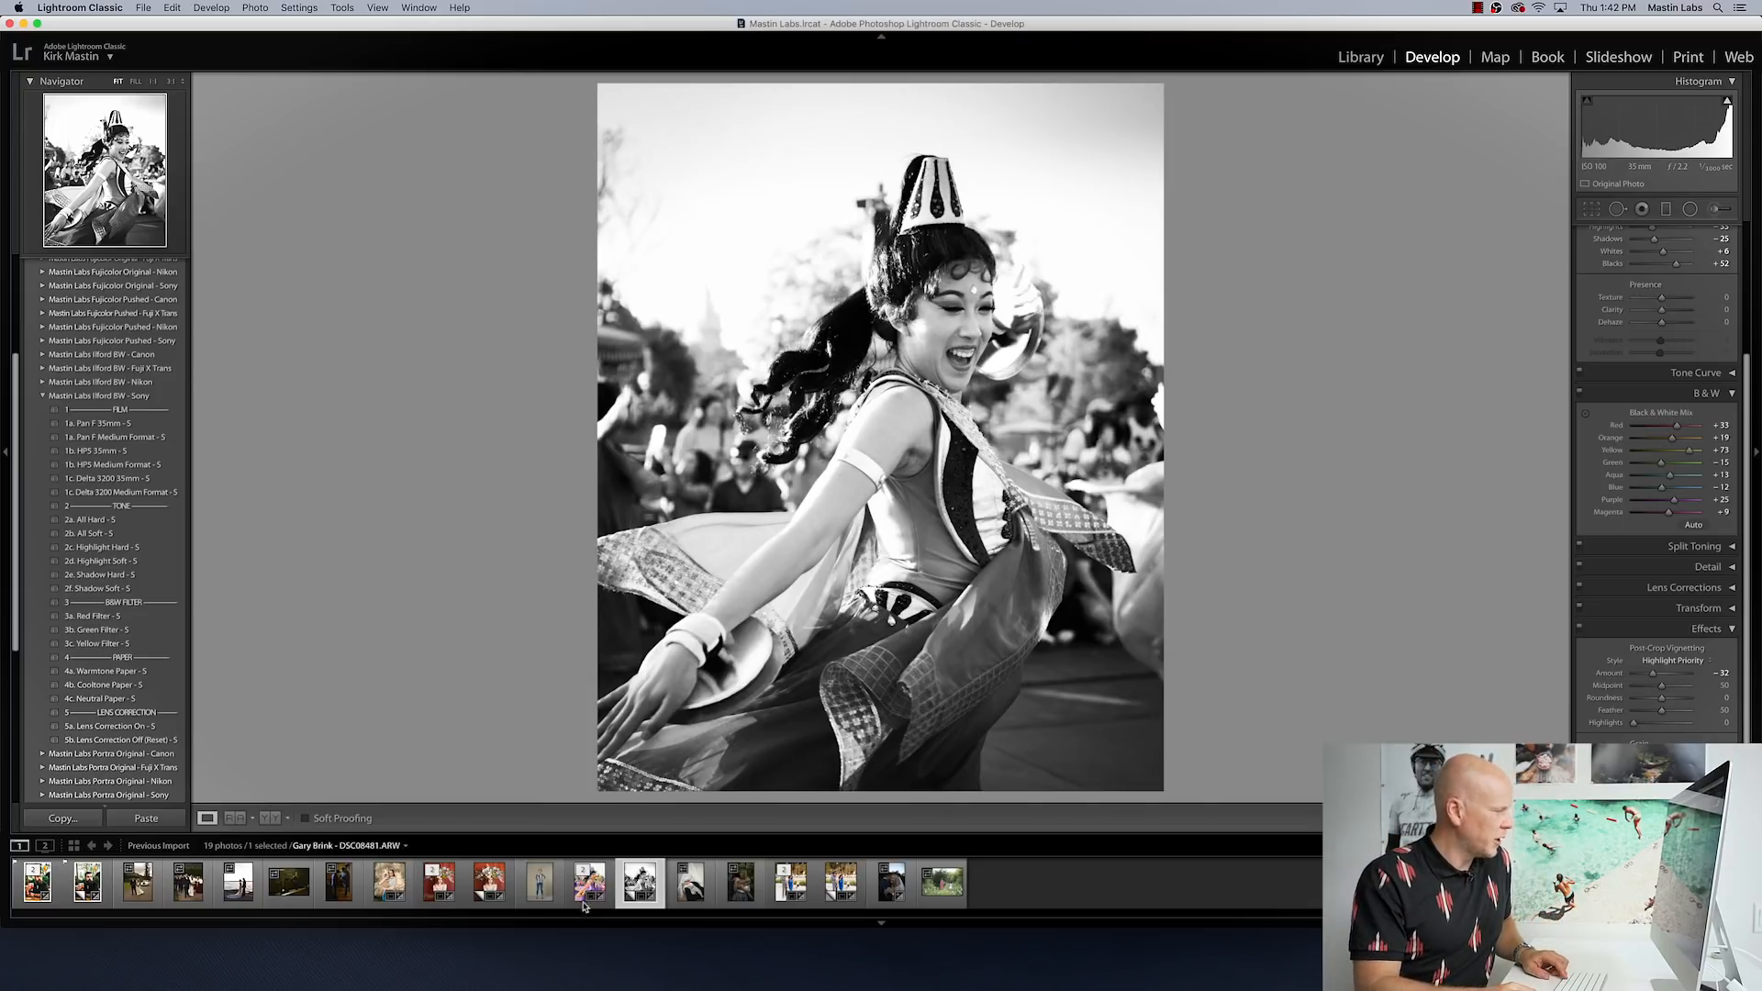
{"action": "key", "text": "y"}
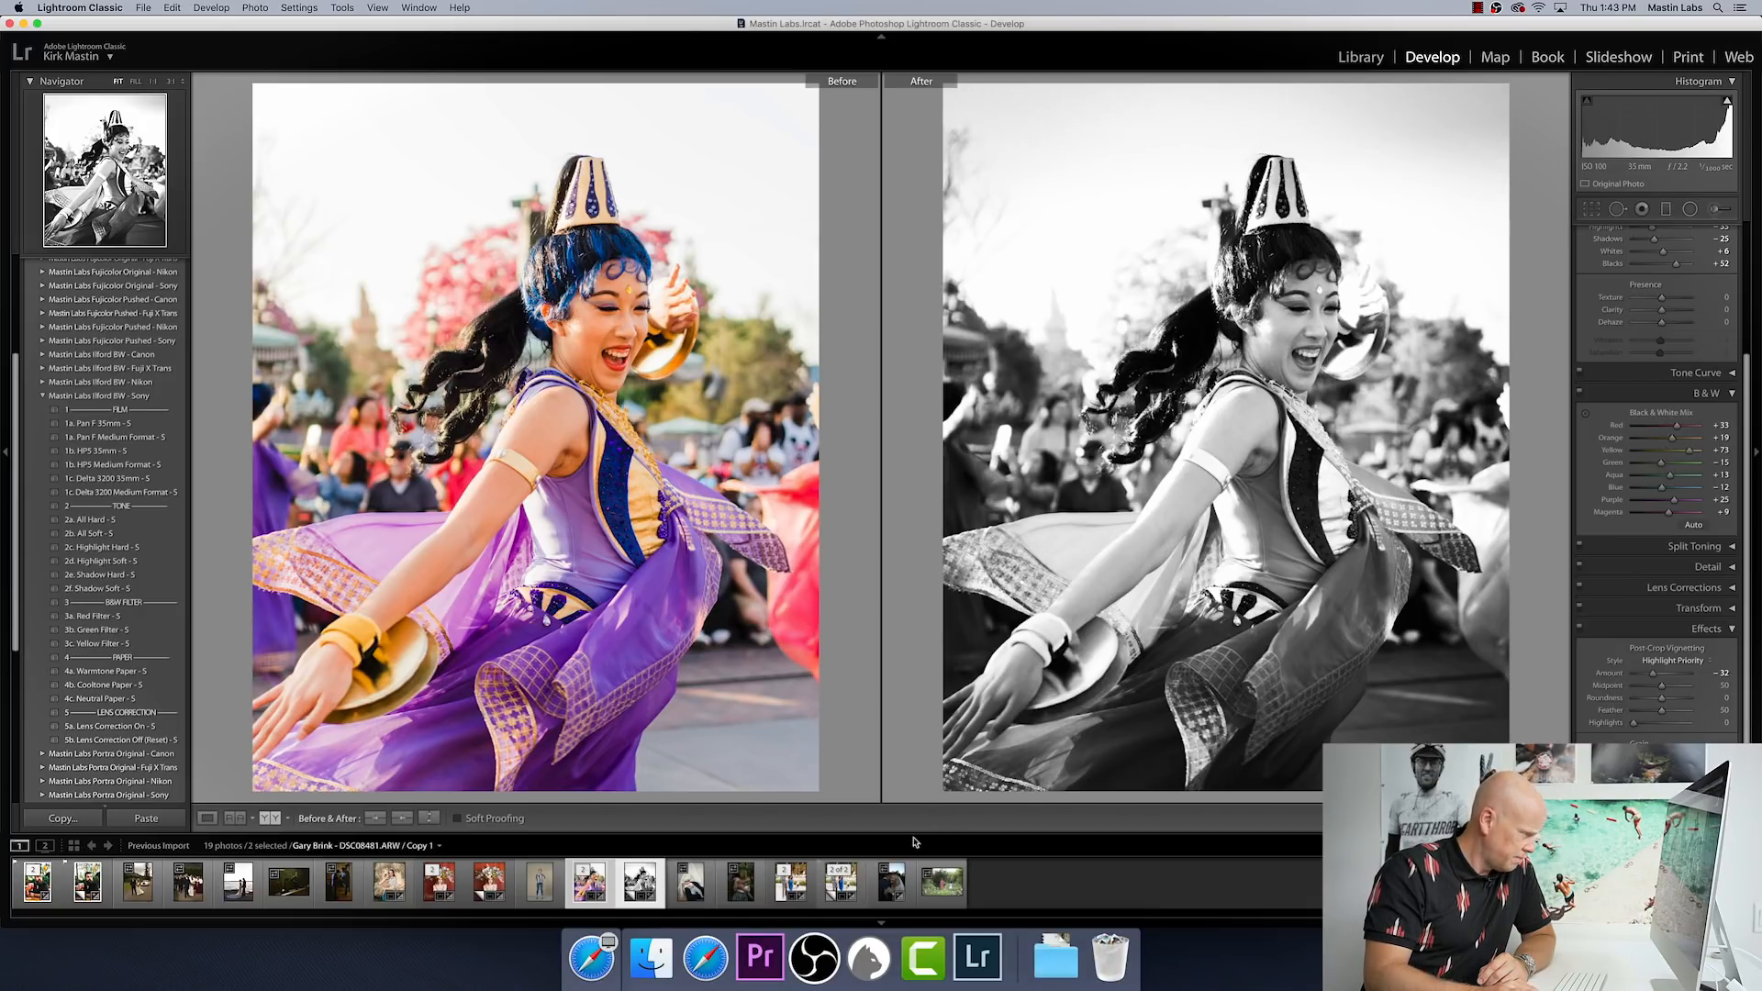
Step: Show the meadow photo of the woman and girl in single-image view and apply 1a. Pro 400H Neutral - N from Mastin Labs Fujicolor Original - Nikon
{"action": "left_click", "coordinate": [943, 886]}
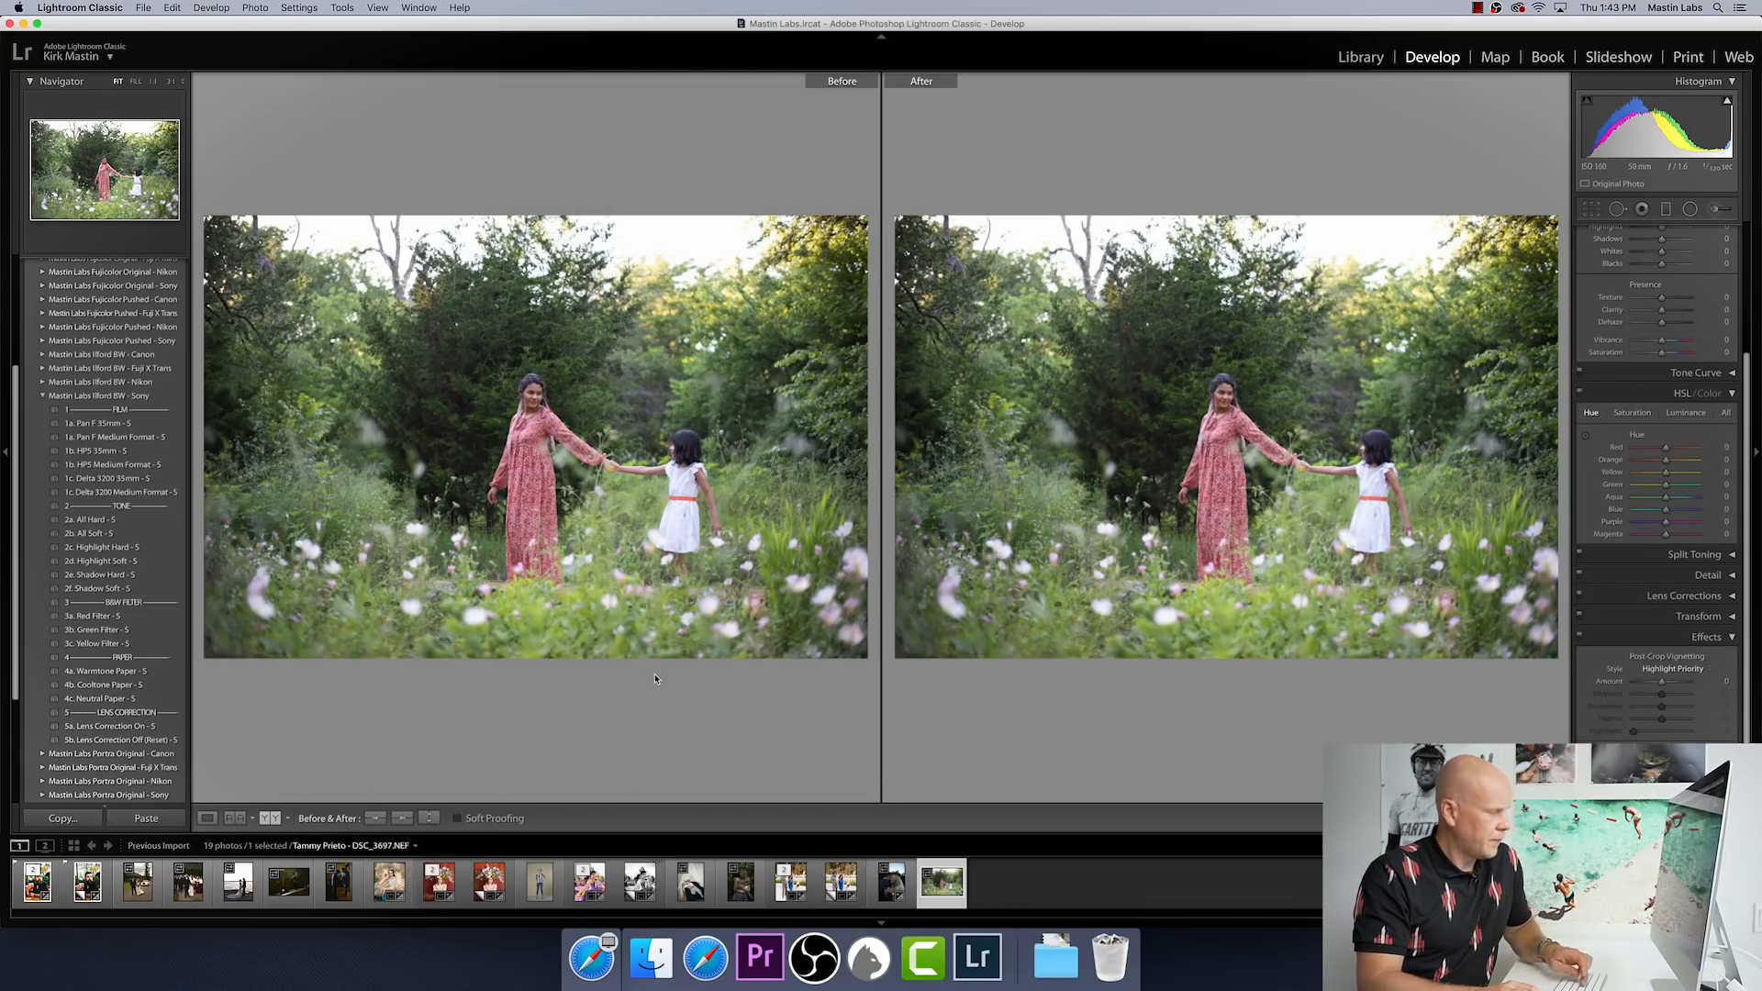
{"action": "key", "text": "y"}
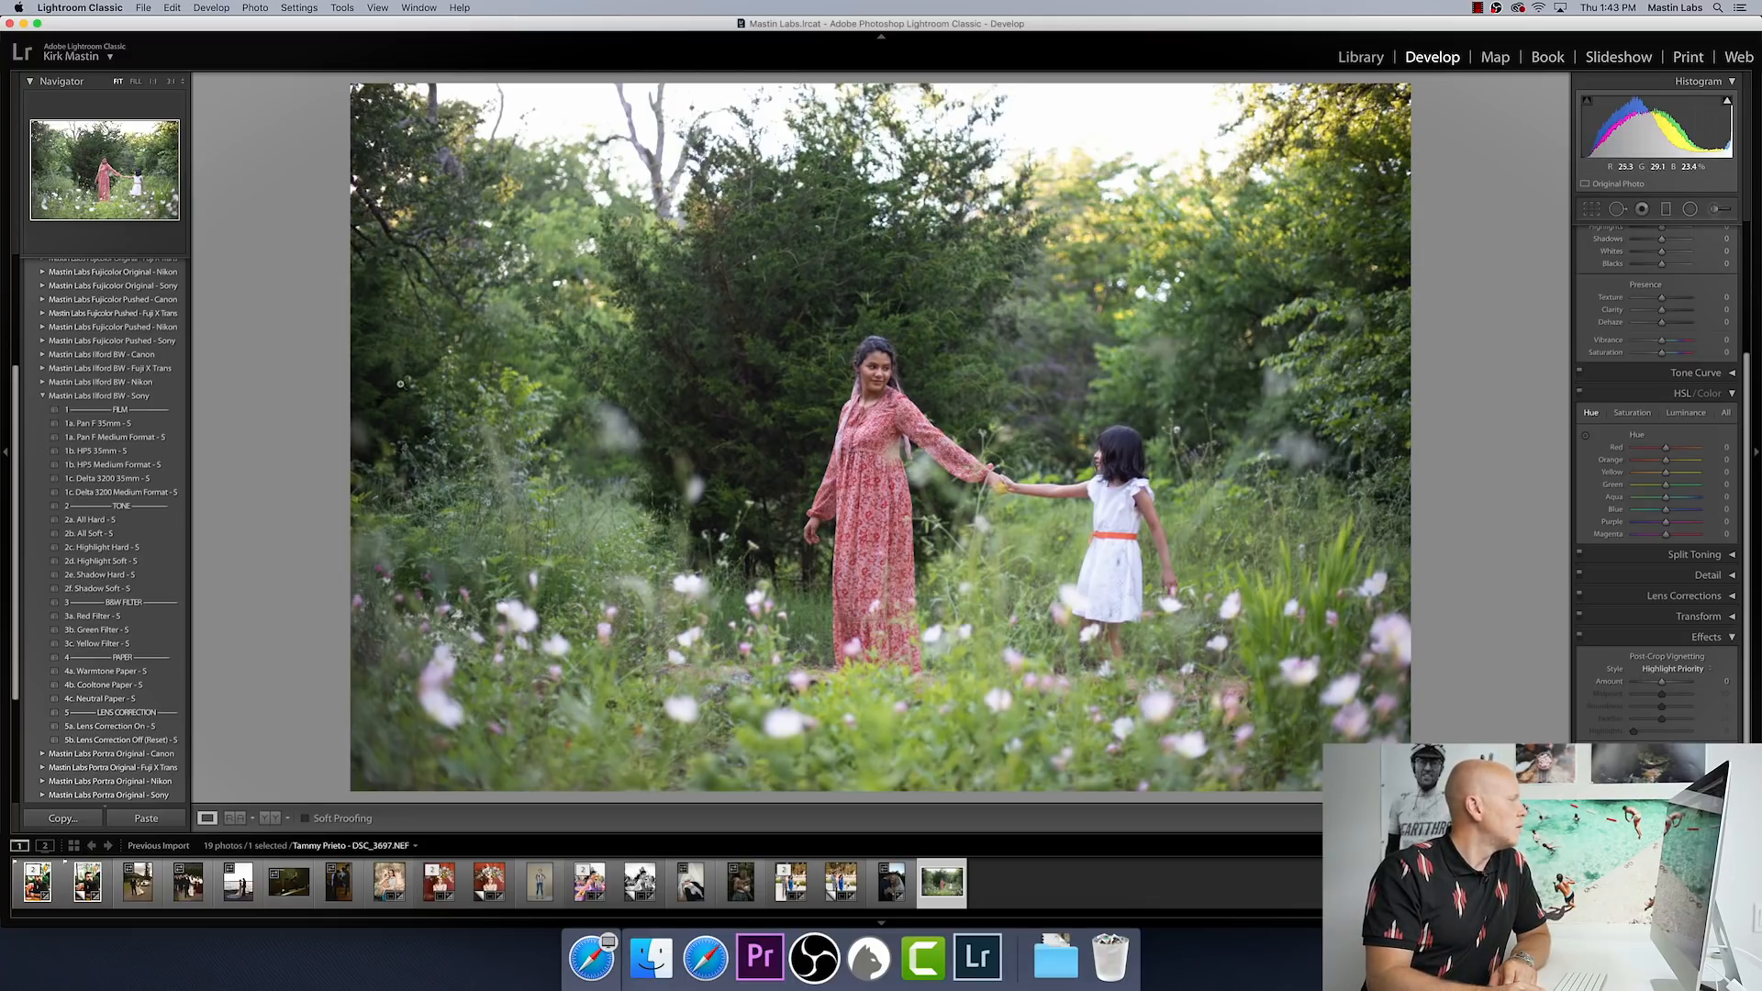
{"action": "left_click", "coordinate": [43, 395]}
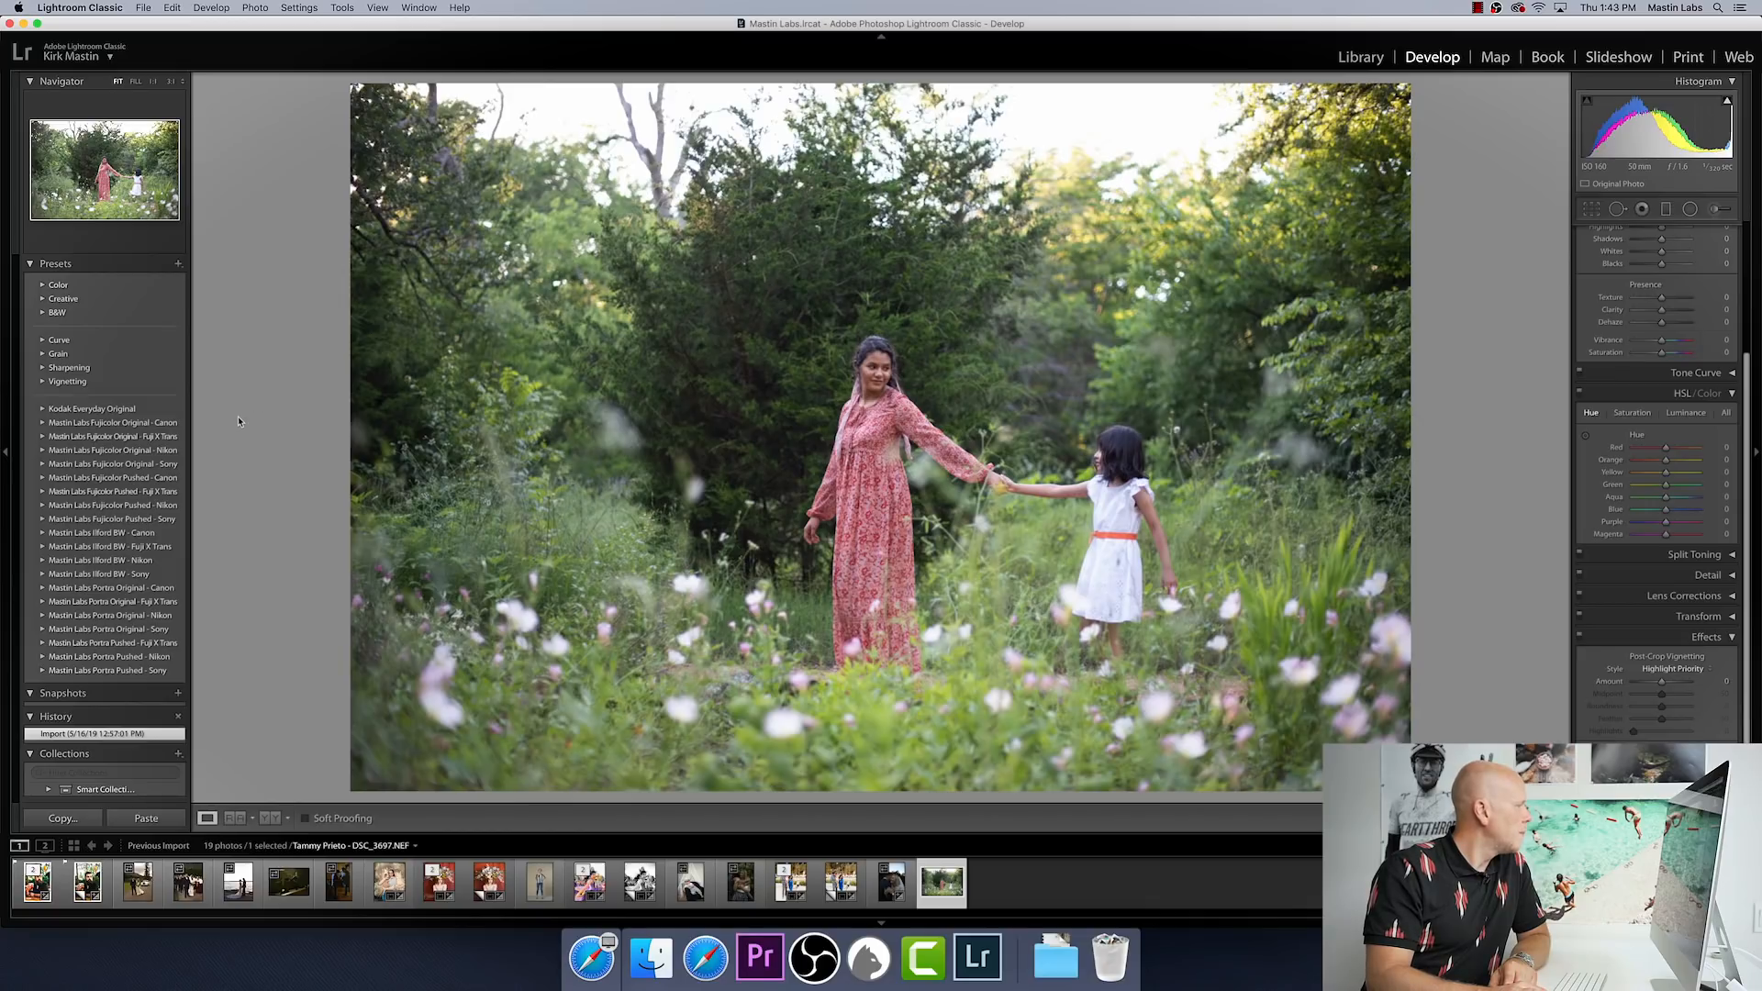
{"action": "left_click", "coordinate": [43, 451]}
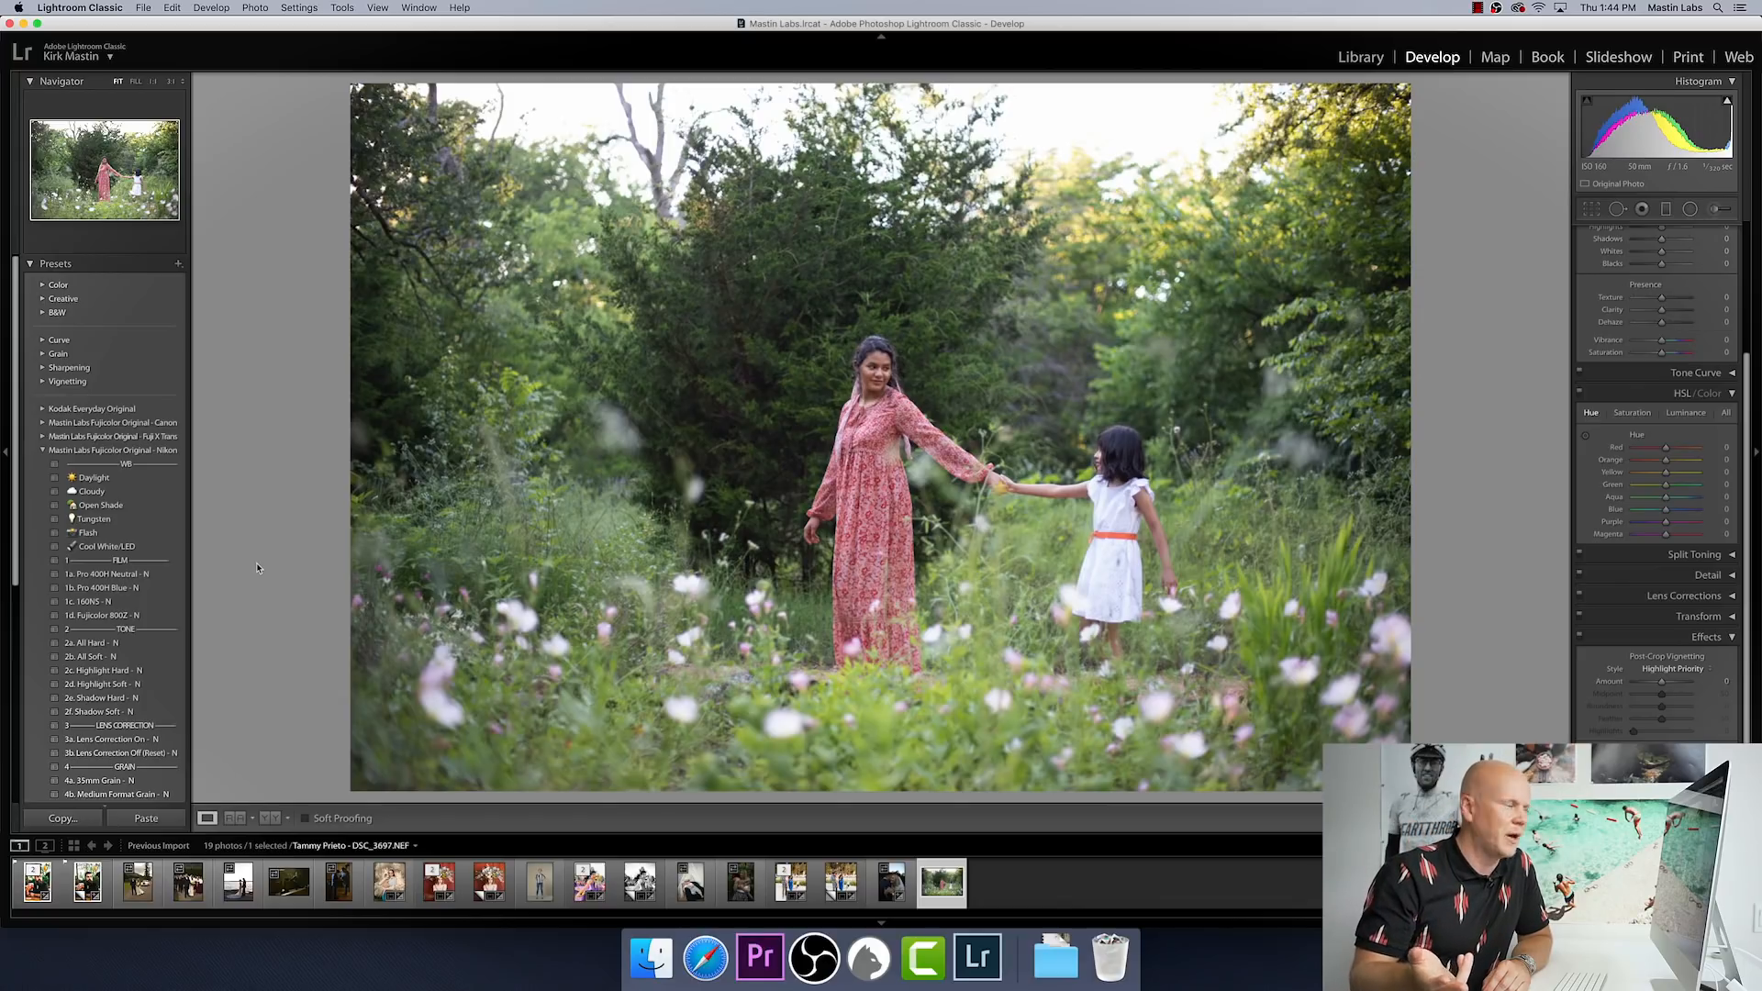
{"action": "left_click", "coordinate": [127, 573]}
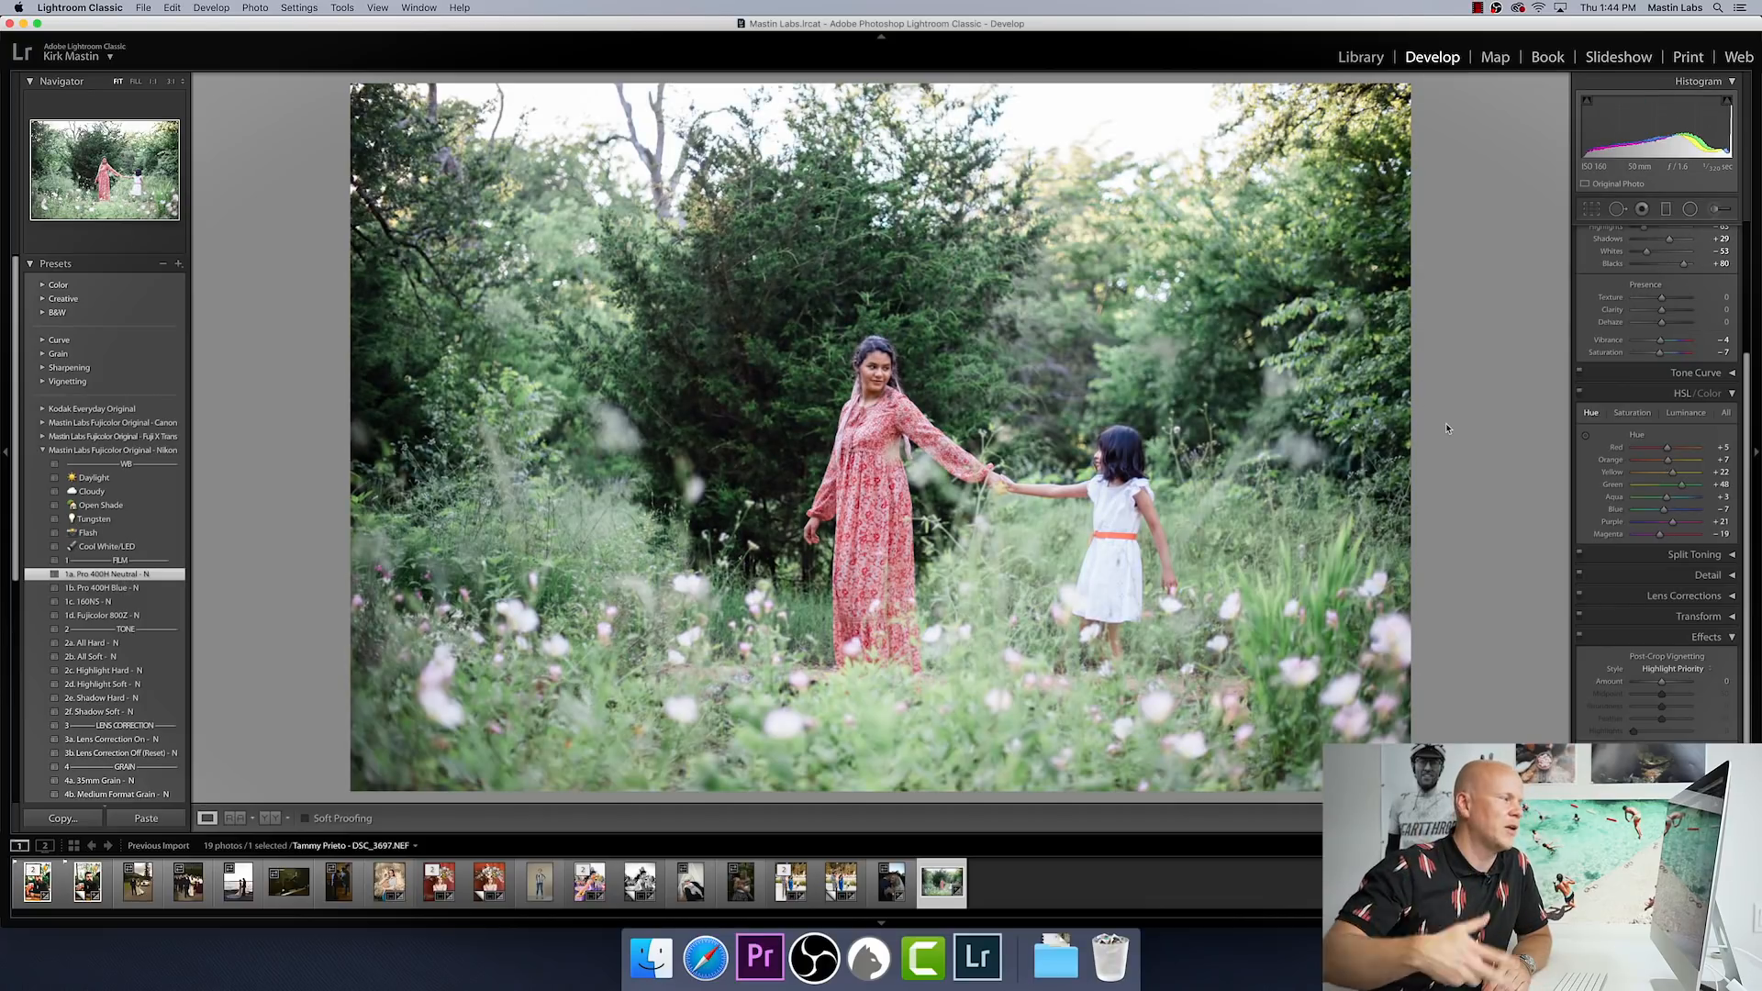
Step: Warm the meadow photo to a temperature of 9,494 and a tint of +47, and check it in before/after view
{"action": "scroll", "coordinate": [1624, 344], "scroll_direction": "up", "scroll_amount": 5}
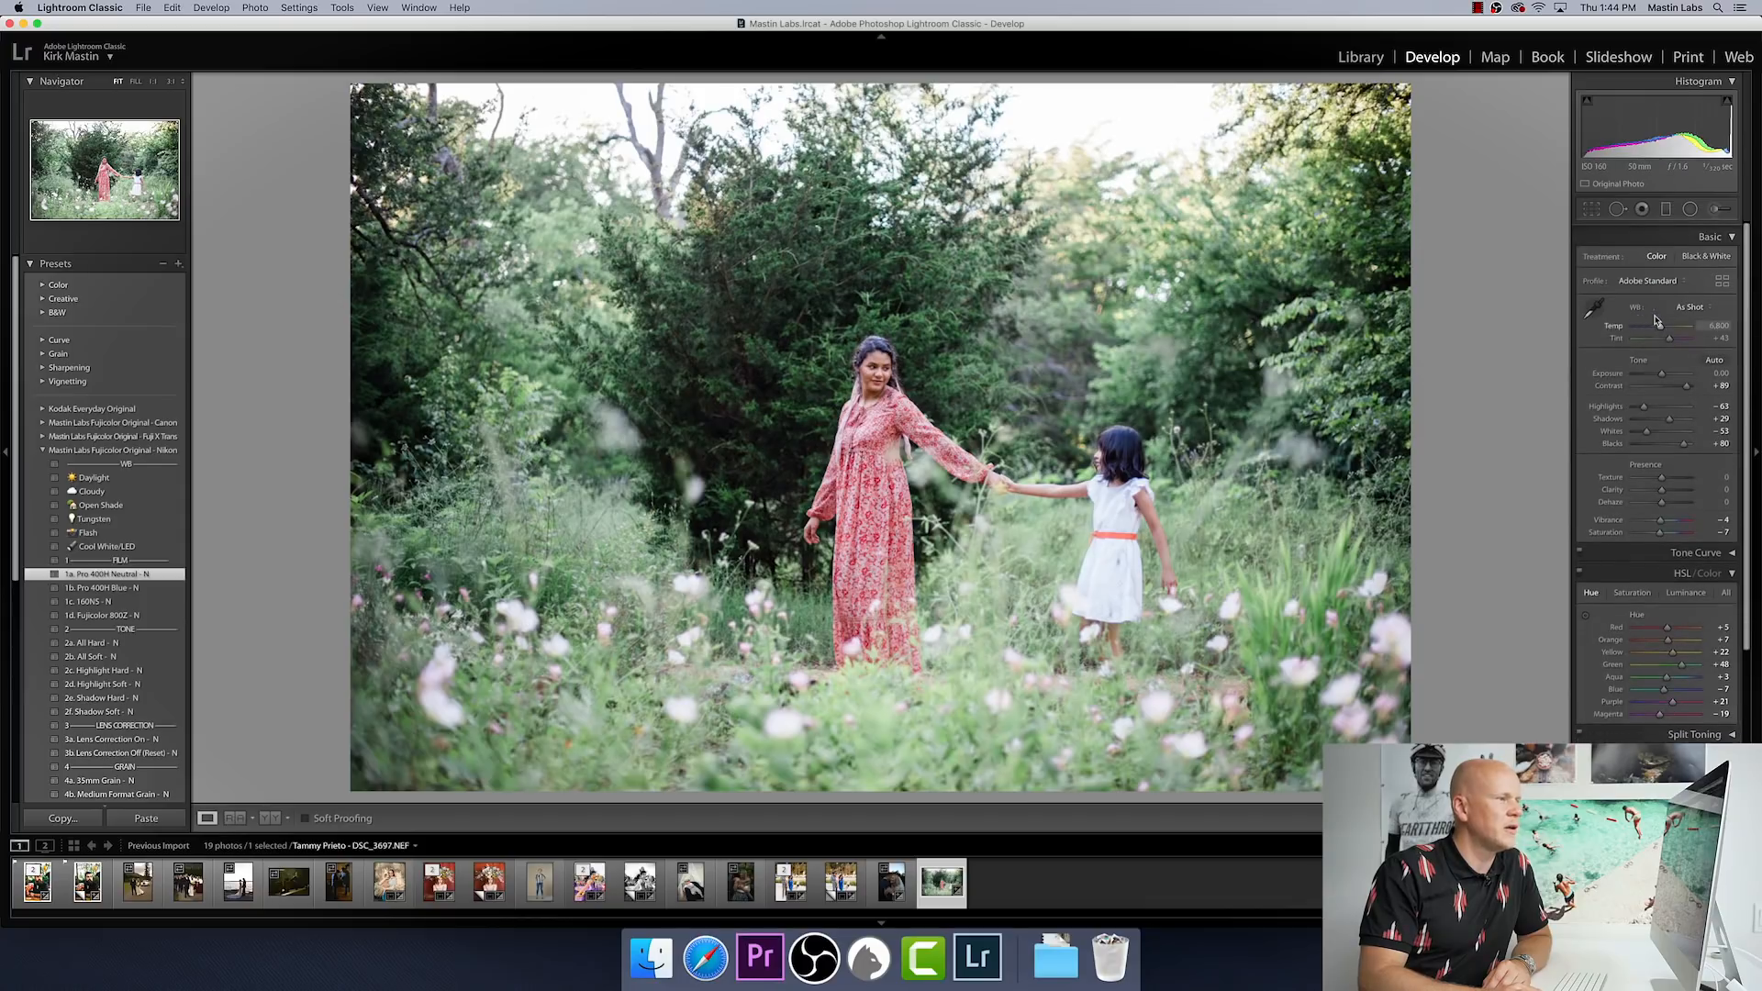
{"action": "left_click_drag", "start_coordinate": [1661, 323], "coordinate": [1672, 335]}
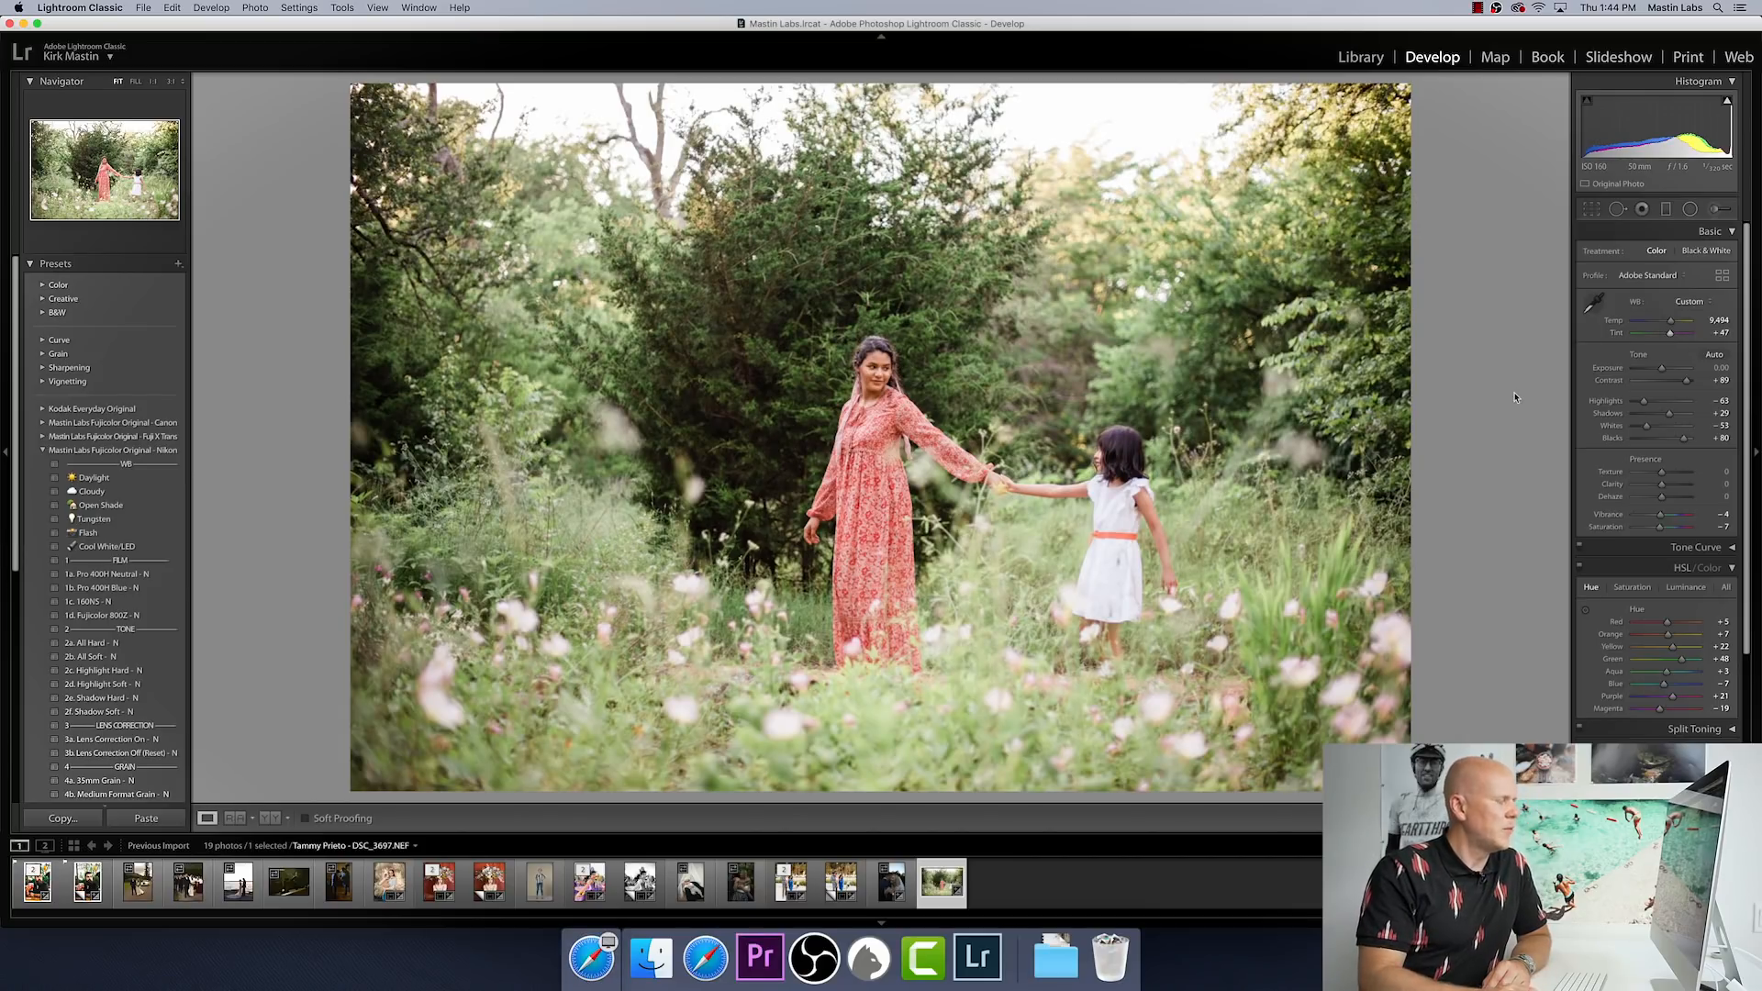
{"action": "key", "text": "y"}
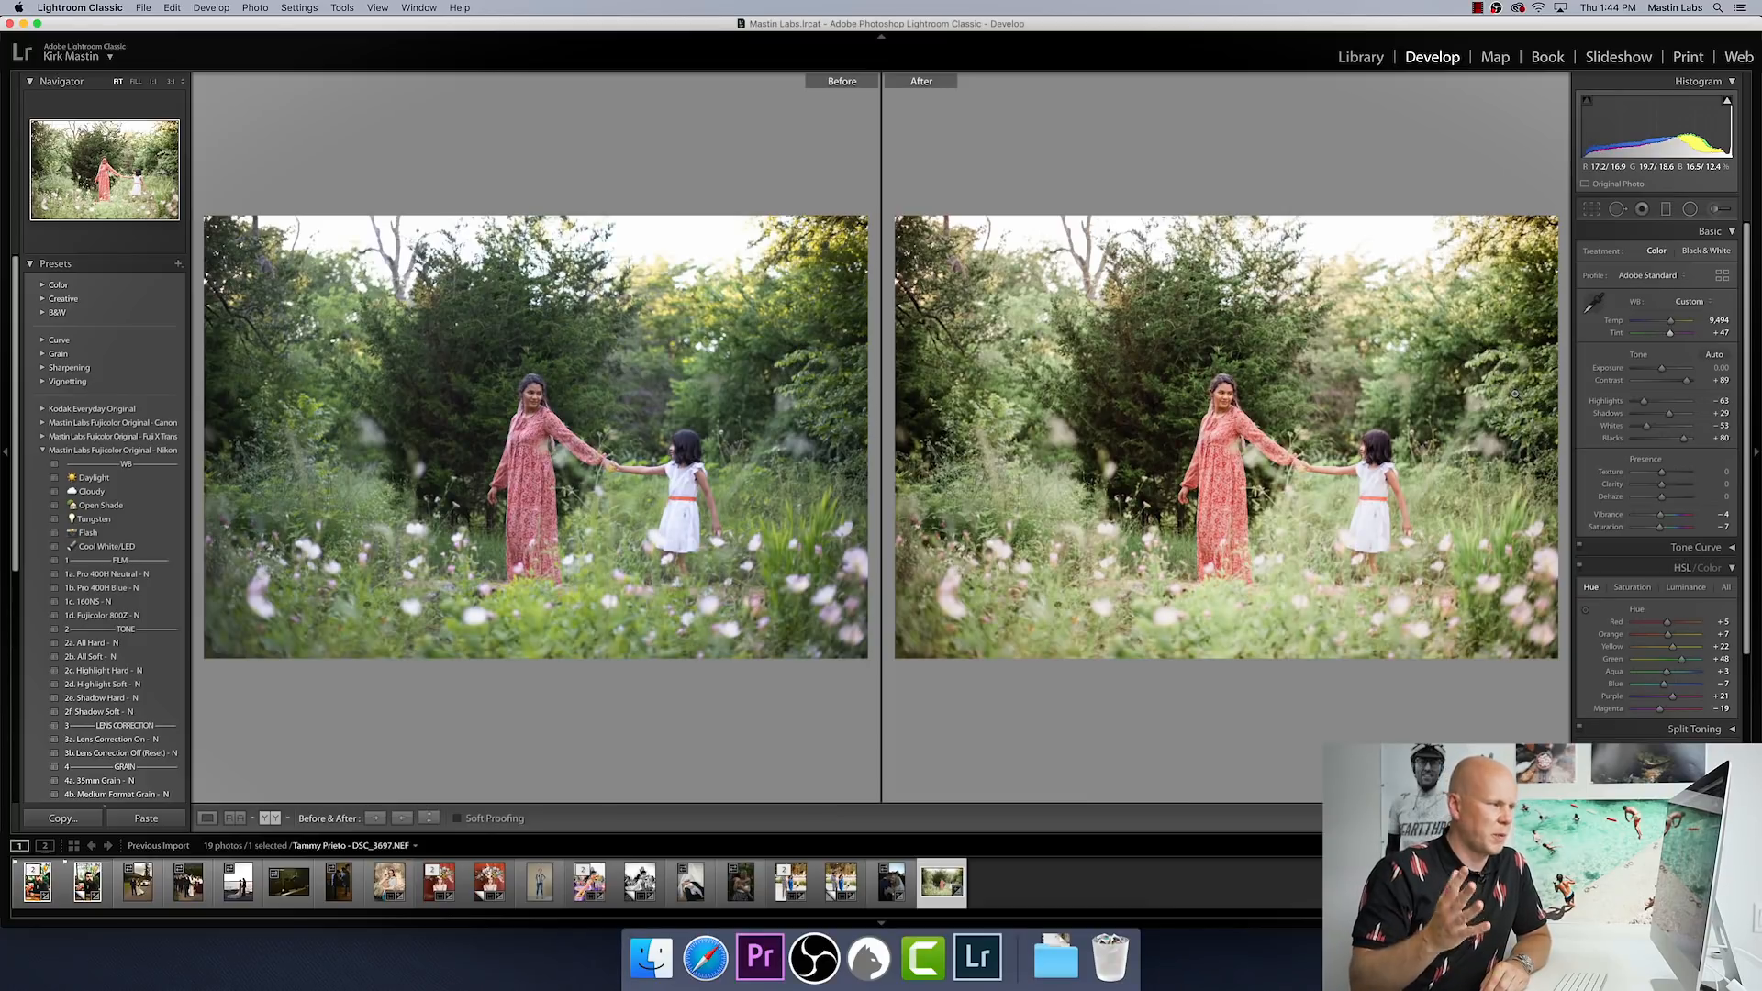
{"action": "key", "text": "y"}
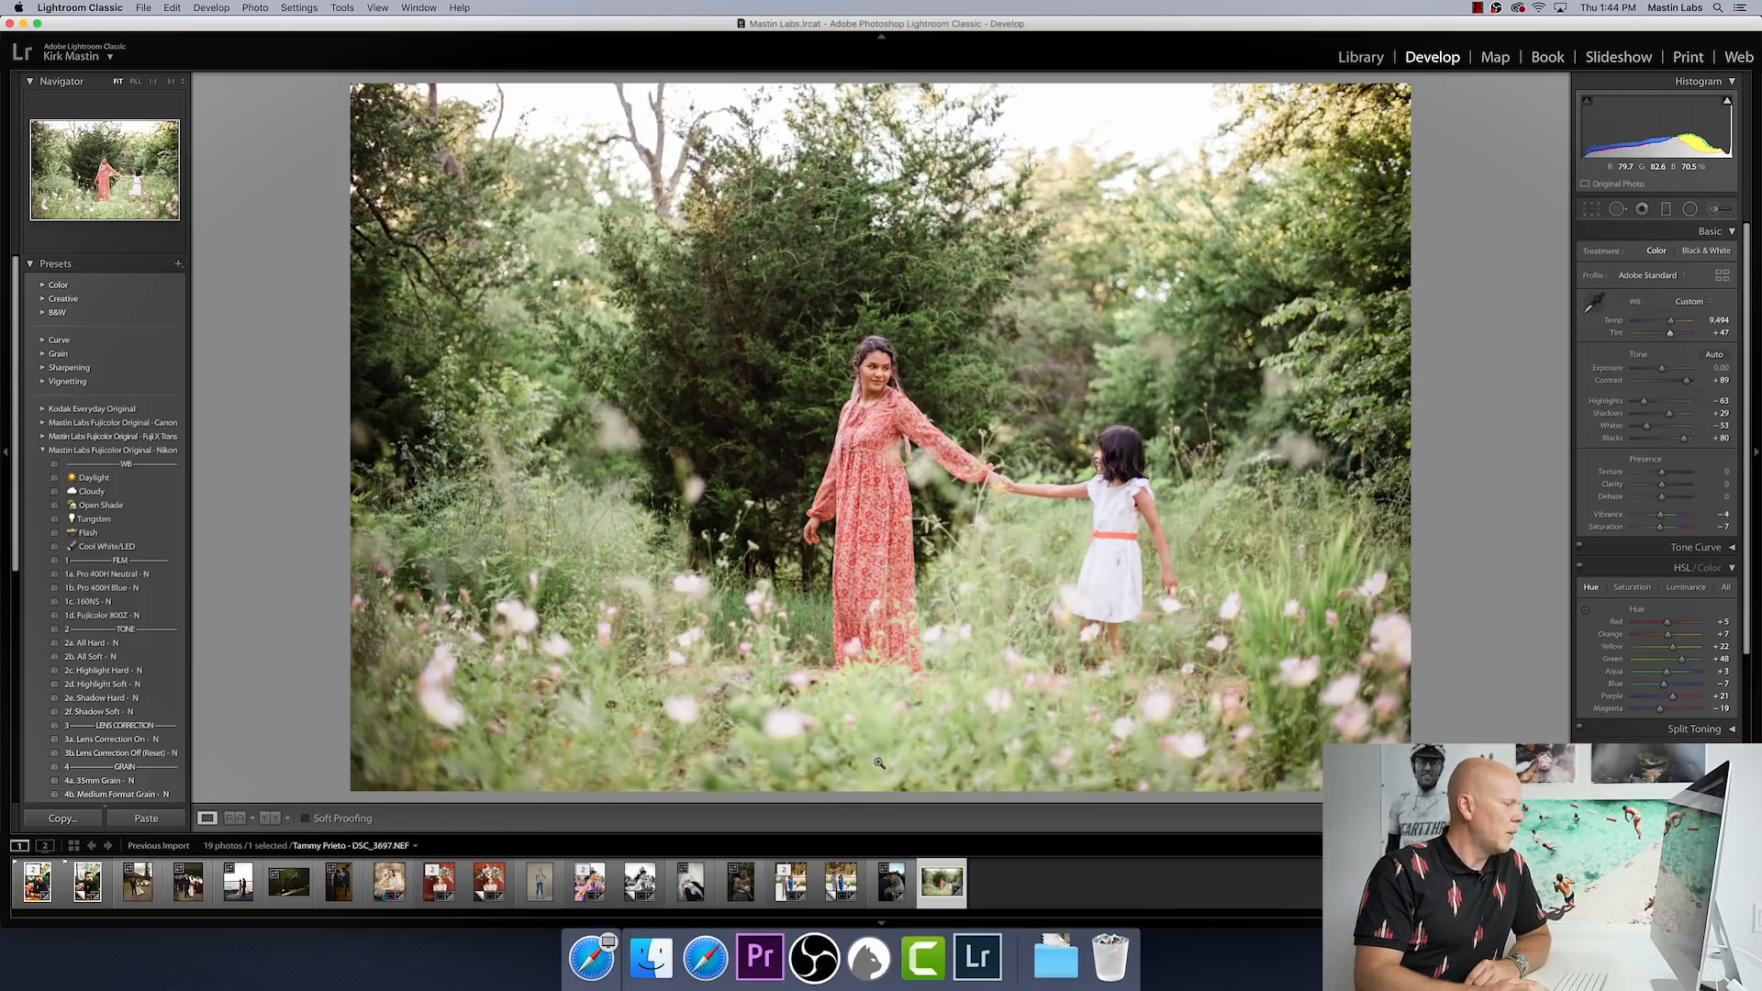
Step: Create a virtual copy of the meadow photo and apply 1a. Pro 400H +1 NP from Mastin Labs Fujicolor Pushed - Nikon to it
{"action": "right_click", "coordinate": [945, 886]}
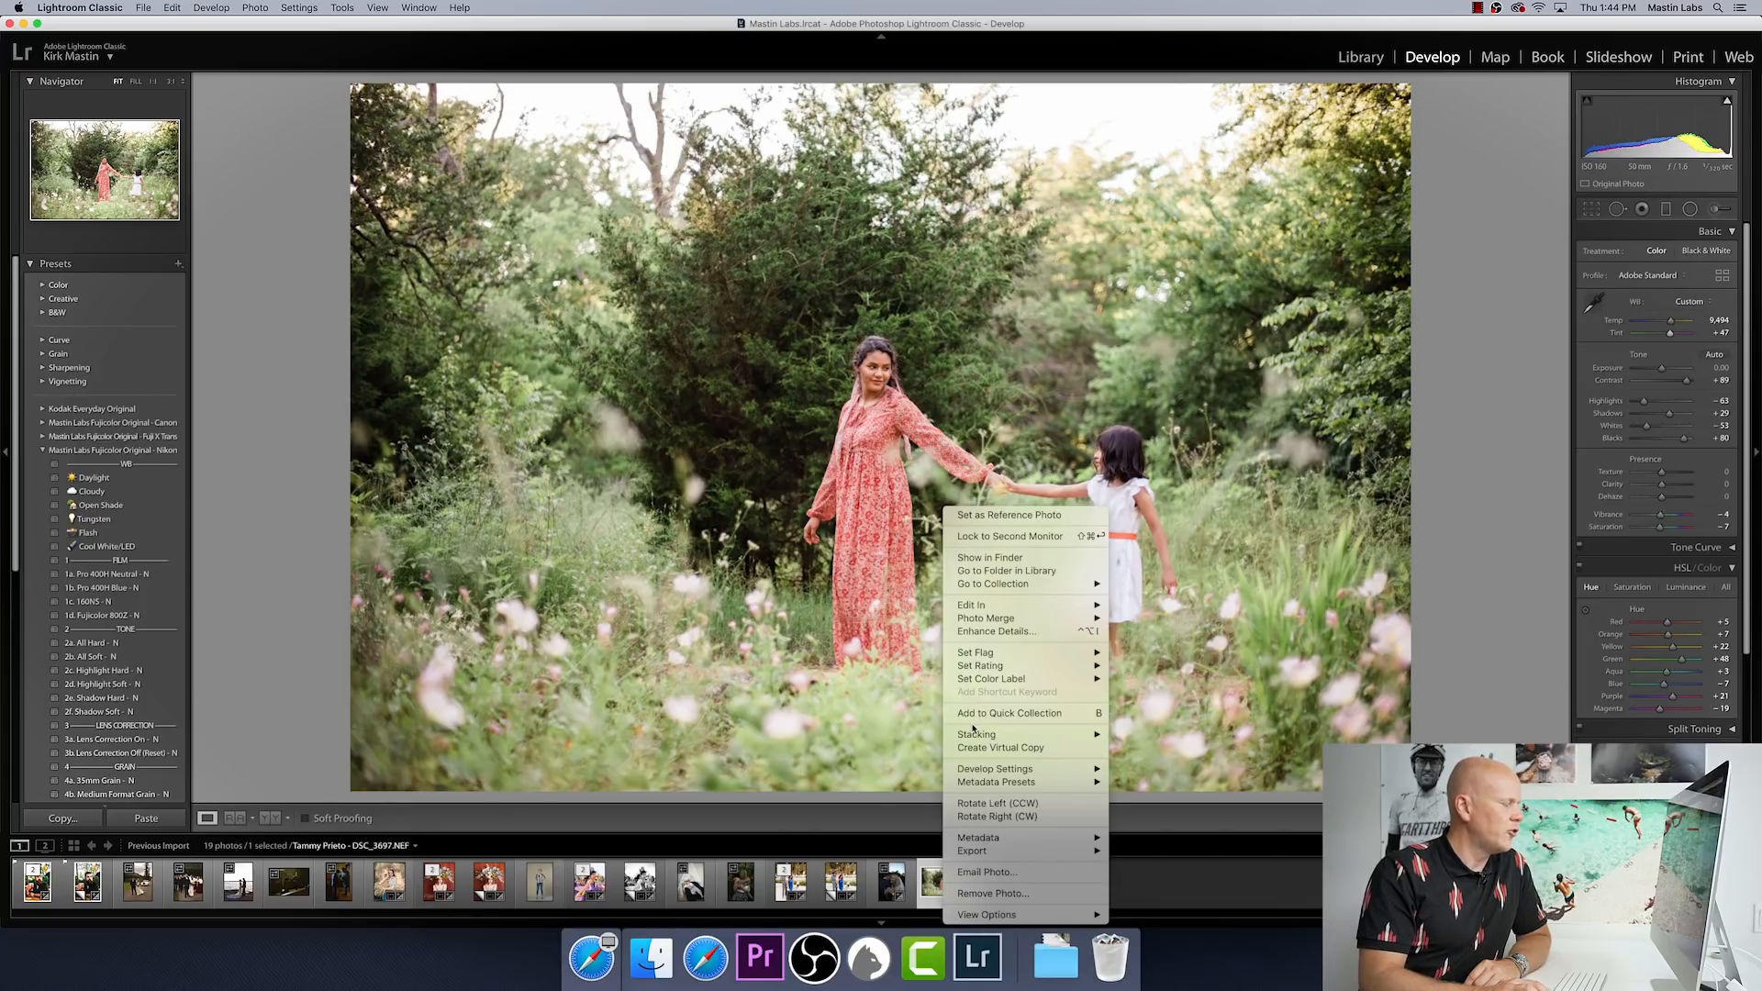
{"action": "left_click", "coordinate": [1010, 747]}
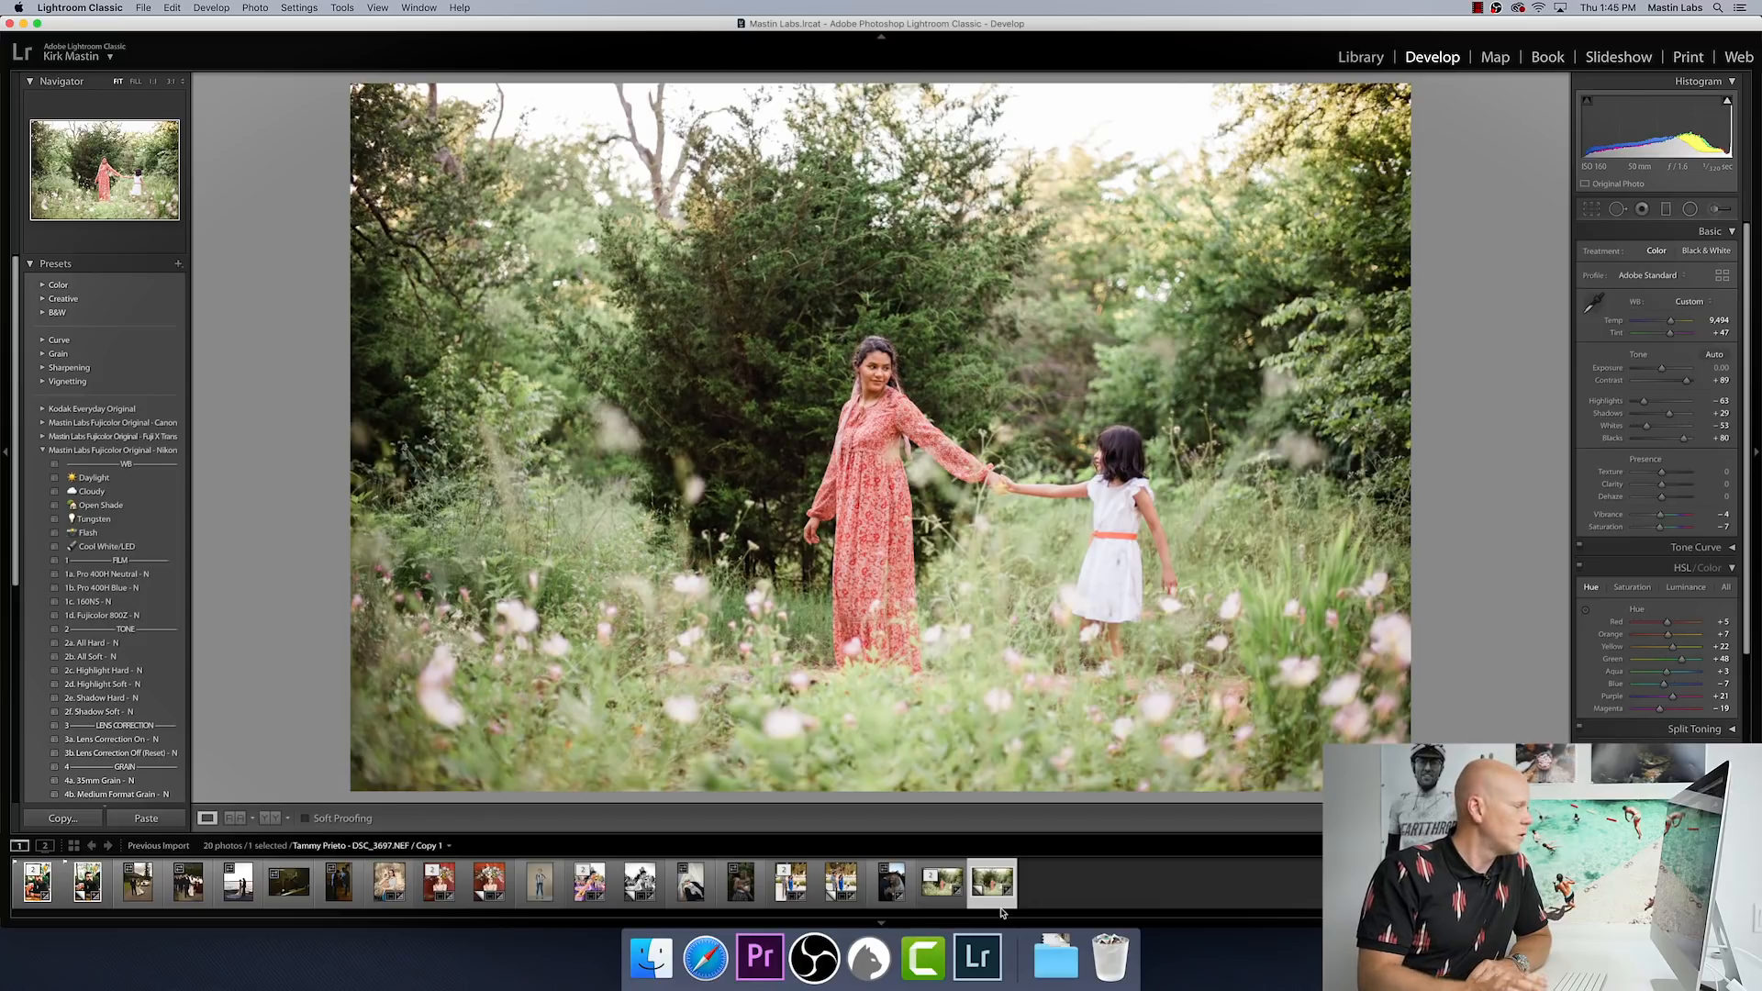
{"action": "left_click", "coordinate": [42, 449]}
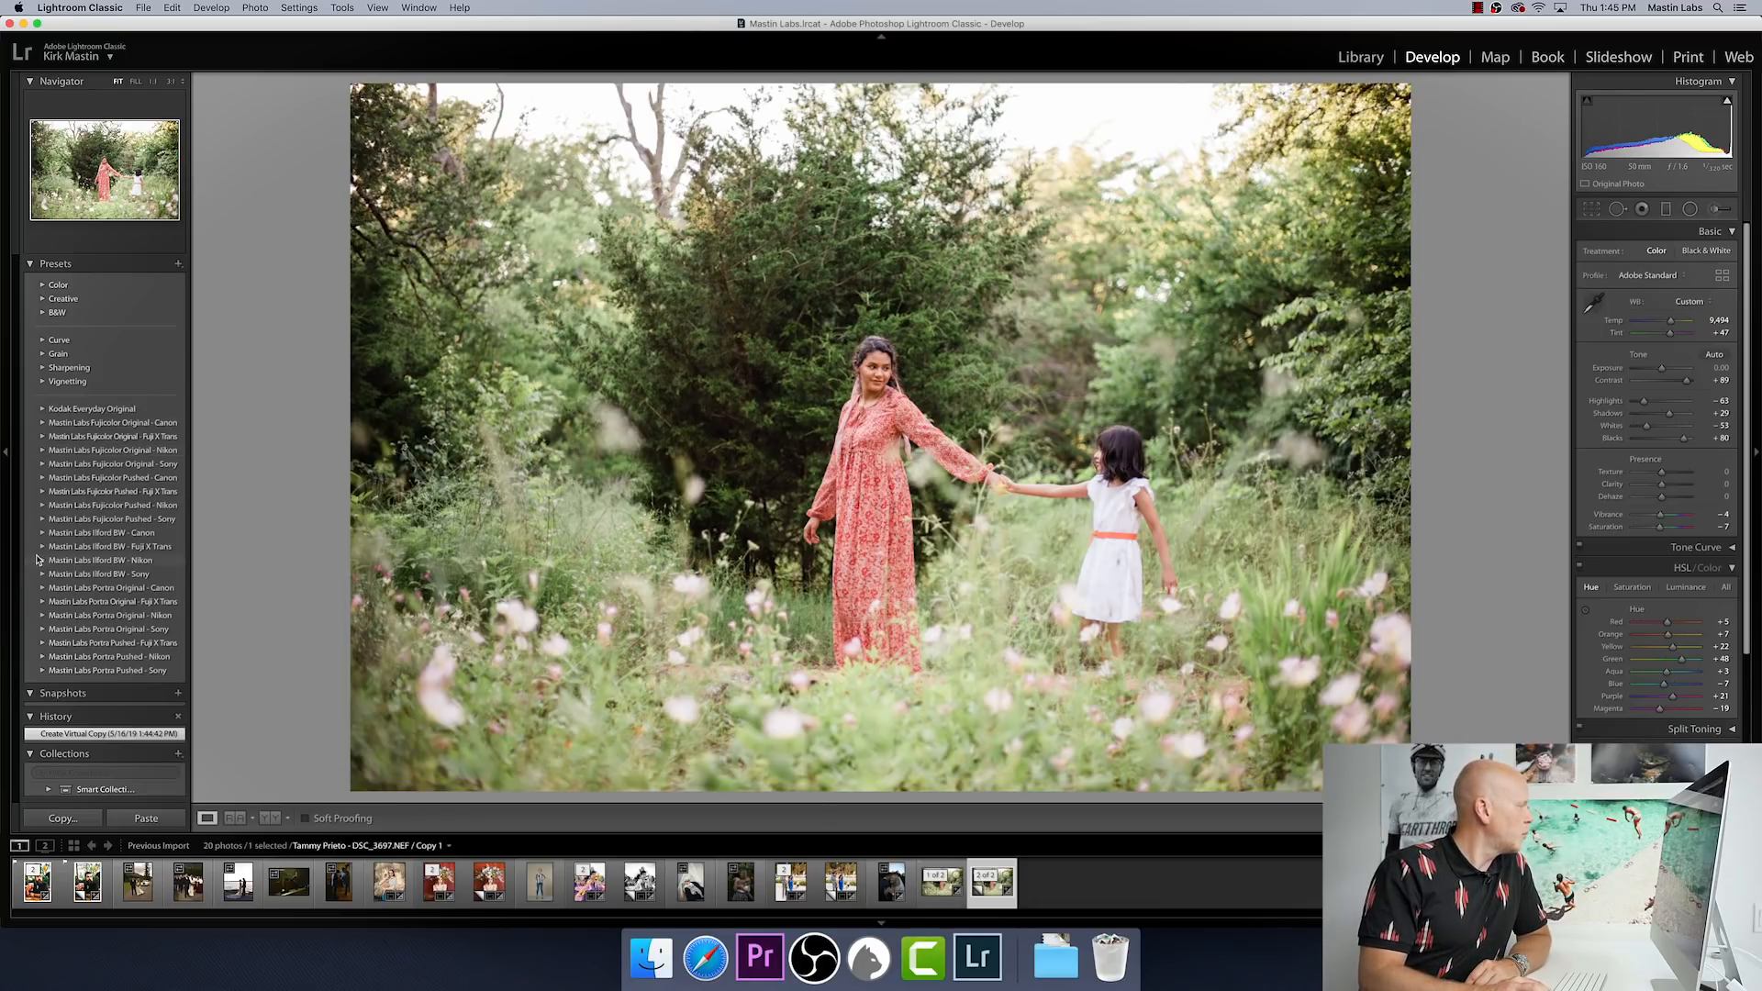
{"action": "left_click", "coordinate": [43, 508]}
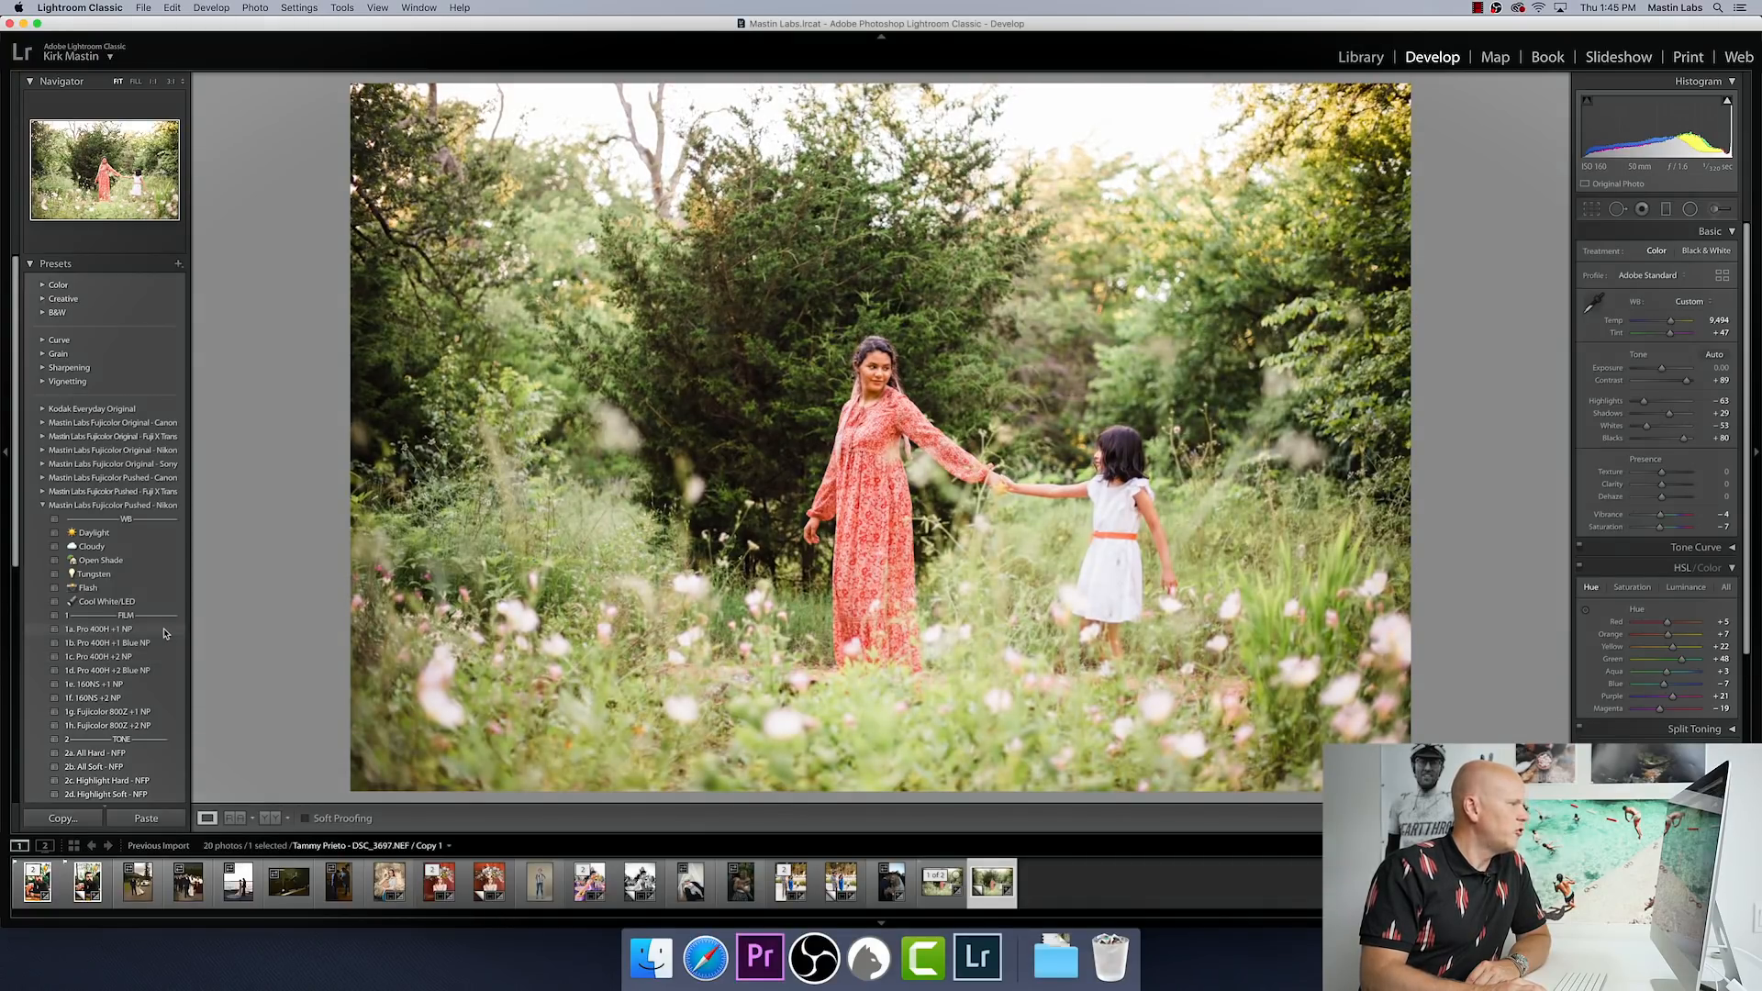
{"action": "left_click", "coordinate": [165, 632]}
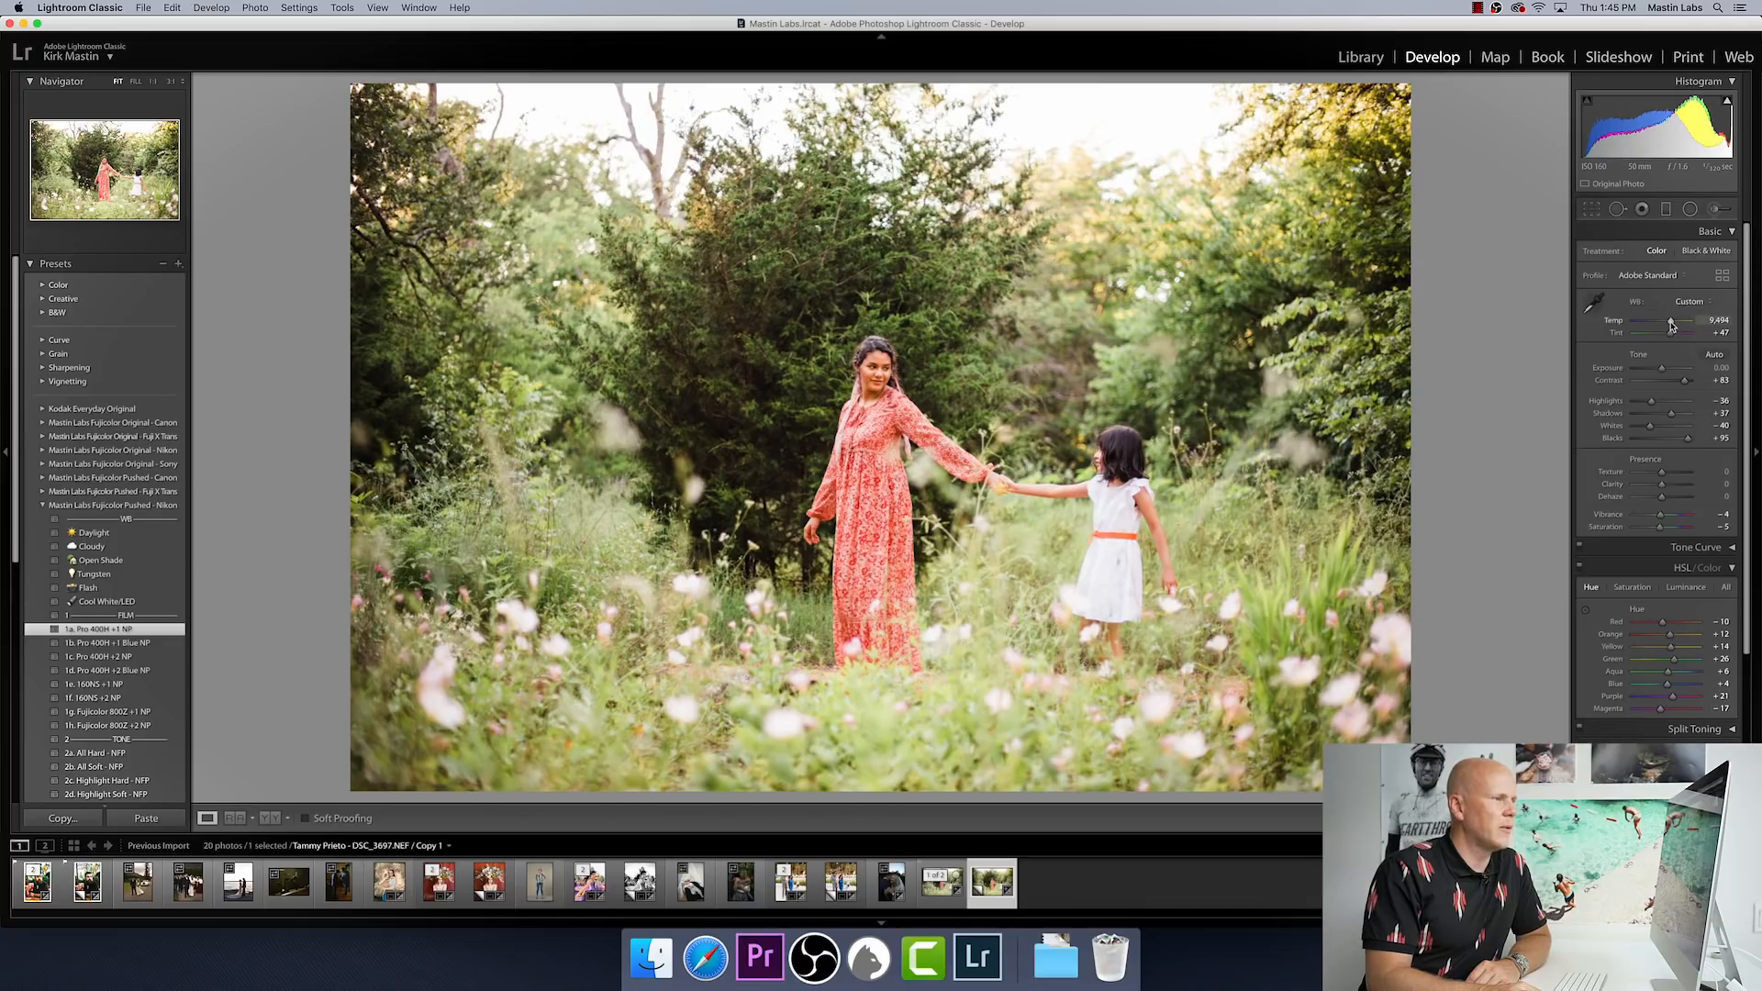
Step: Set the copy's temperature to 8,470 and tint to +44, and compare it side by side with the first meadow version
{"action": "left_click_drag", "start_coordinate": [1671, 325], "coordinate": [1670, 325]}
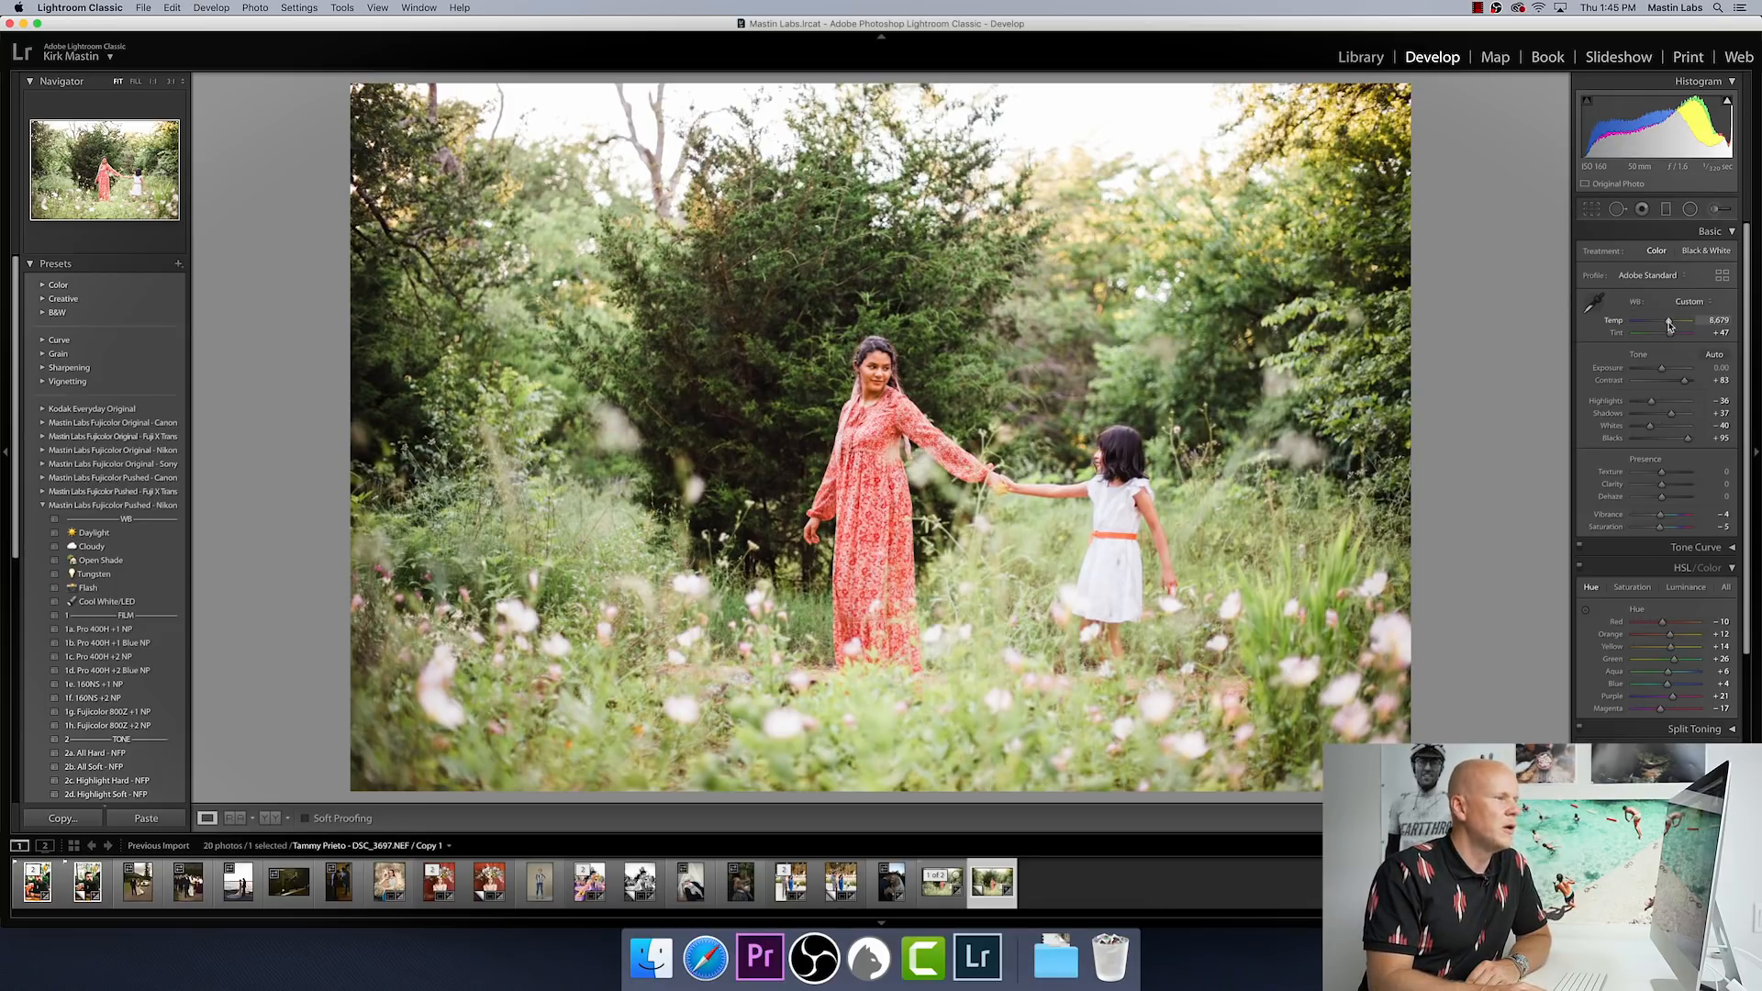
{"action": "left_click_drag", "start_coordinate": [1669, 326], "coordinate": [1671, 333]}
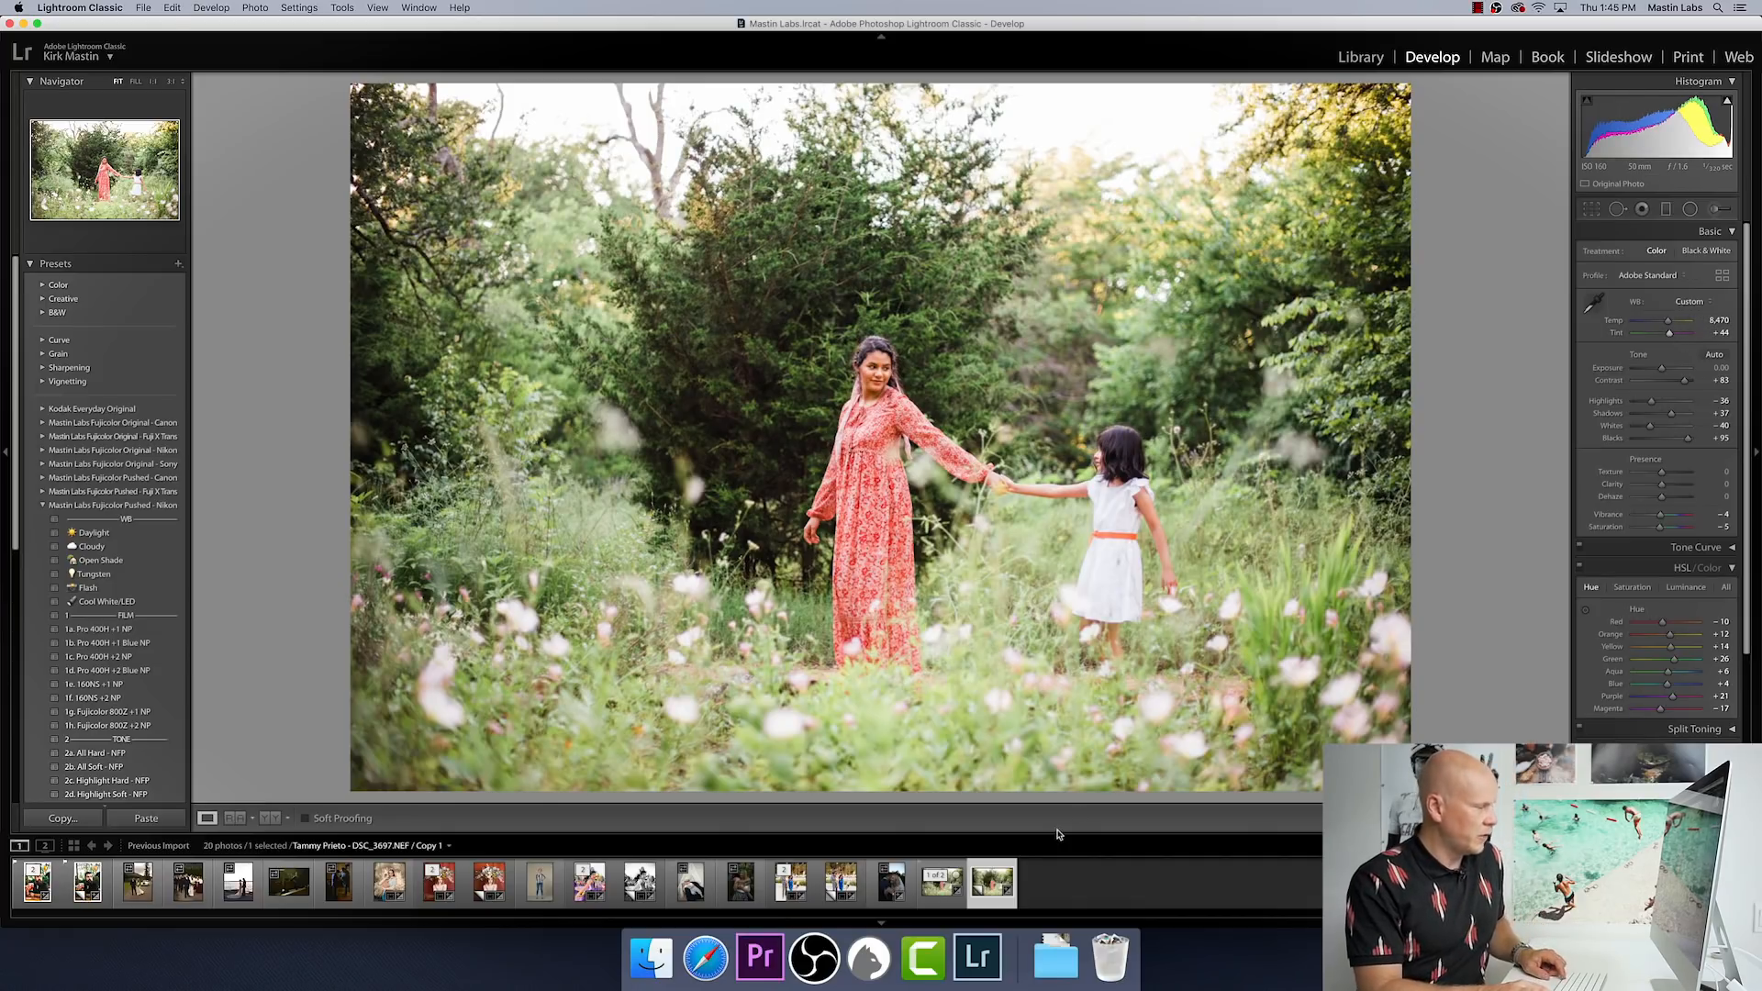
{"action": "left_click", "coordinate": [954, 882], "text": "super"}
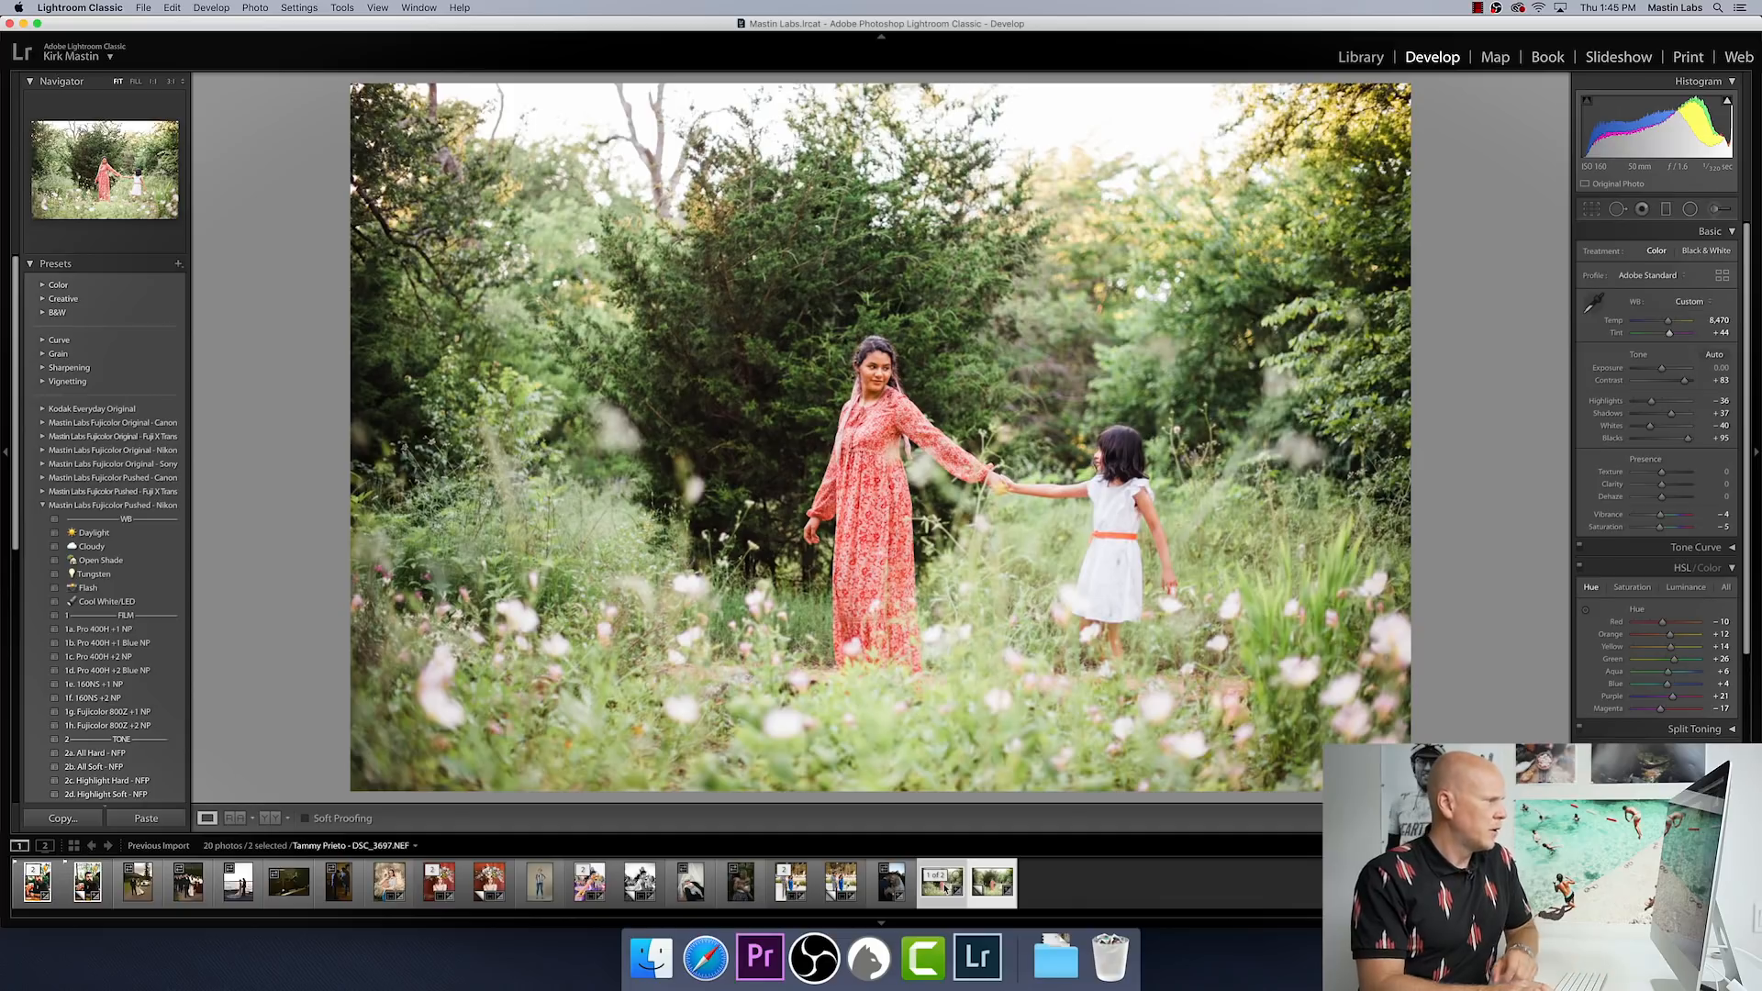
{"action": "key", "text": "y"}
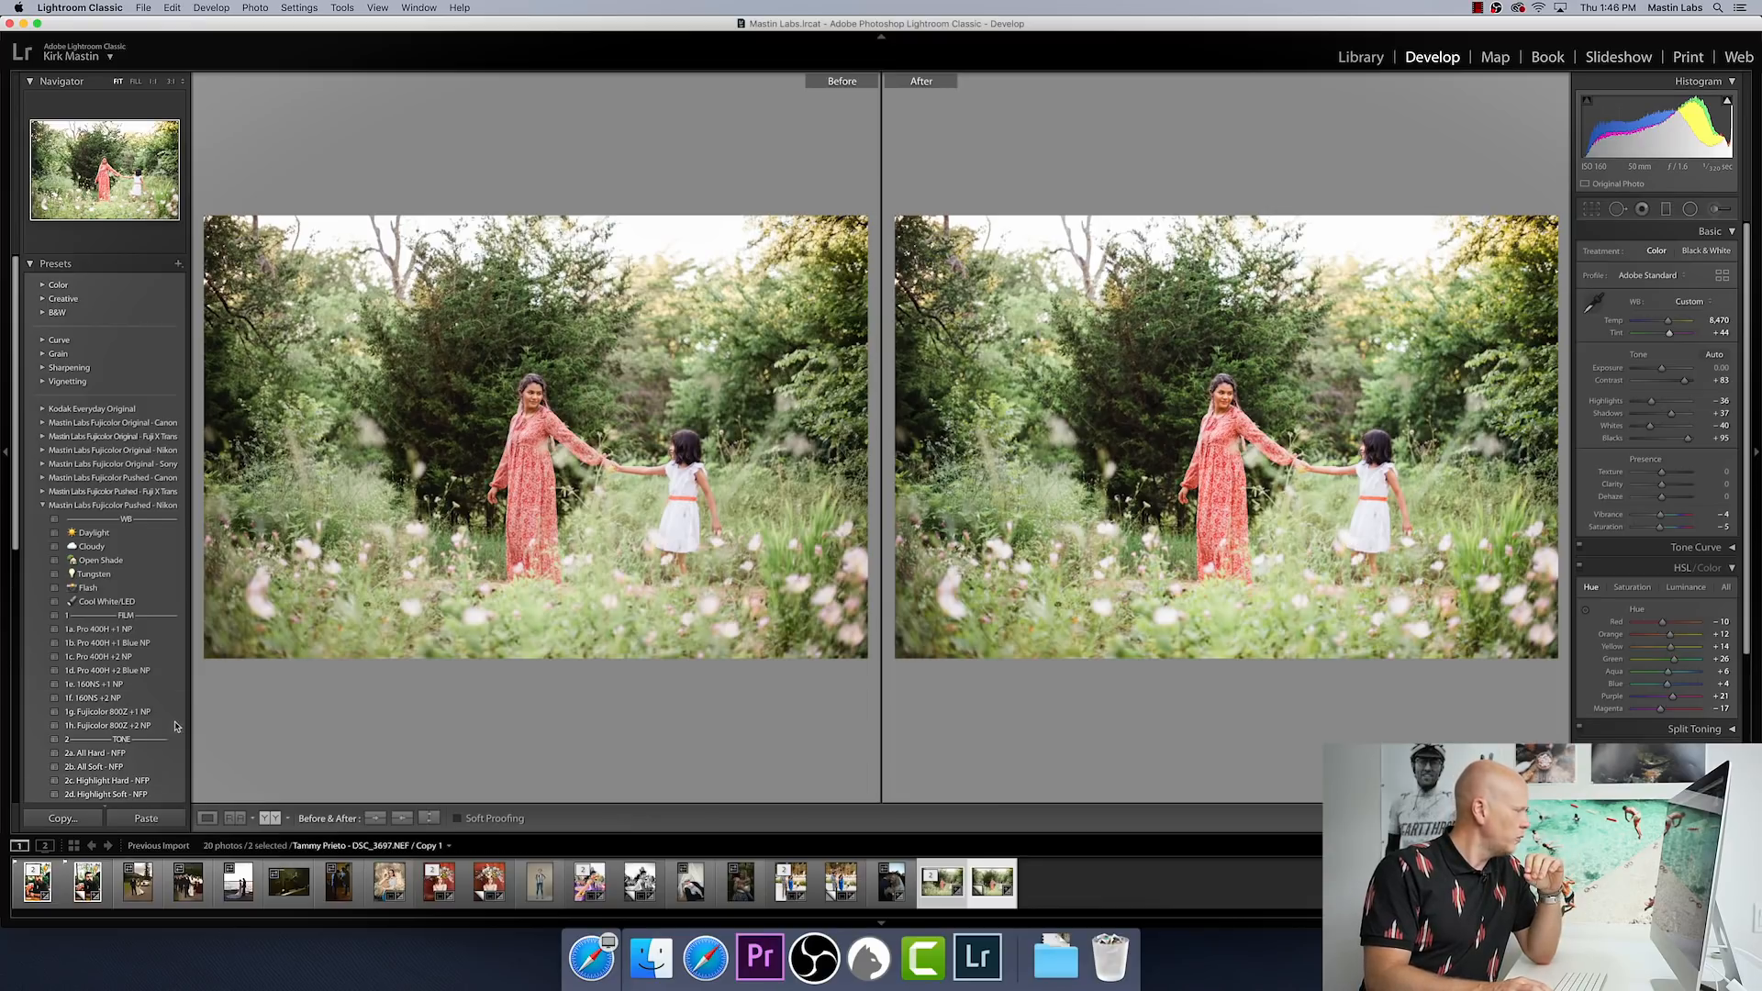
Step: Look through the remaining presets and preset groups below the Mastin Labs Fujicolor Pushed - Nikon film looks
{"action": "scroll", "coordinate": [129, 718], "scroll_direction": "down", "scroll_amount": 2}
{"action": "scroll", "coordinate": [129, 718], "scroll_direction": "down", "scroll_amount": 8}
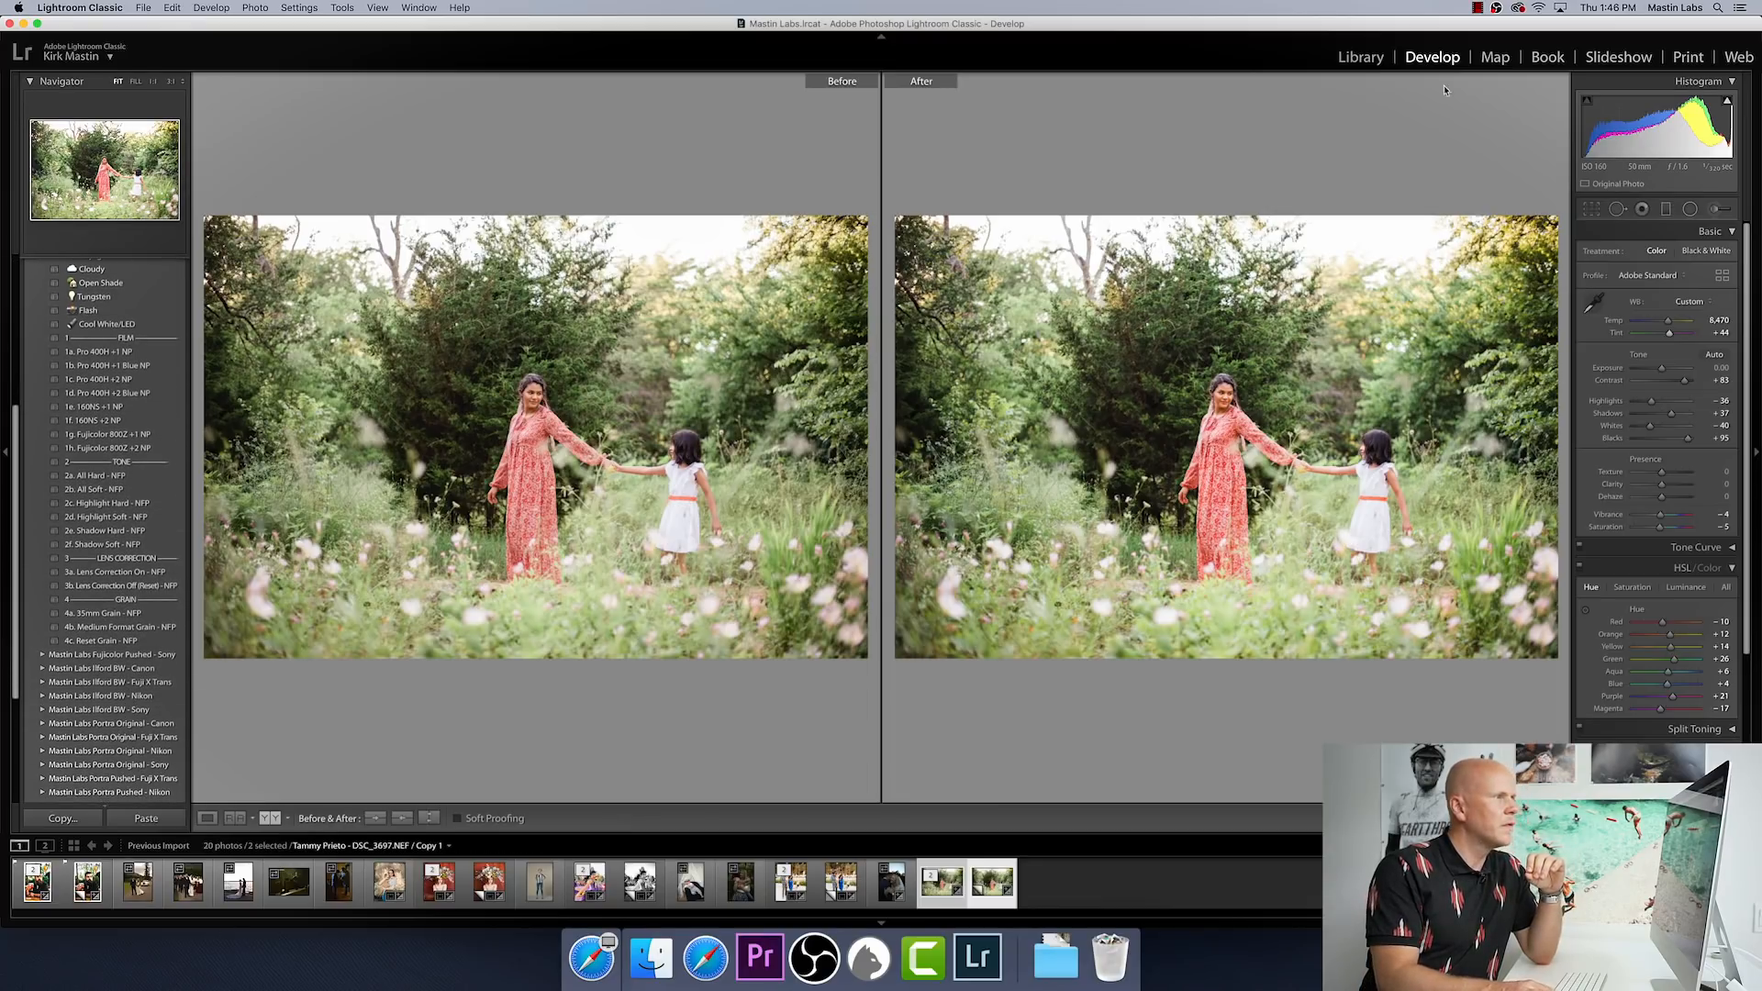
{"action": "scroll", "coordinate": [84, 645], "scroll_direction": "down", "scroll_amount": 6}
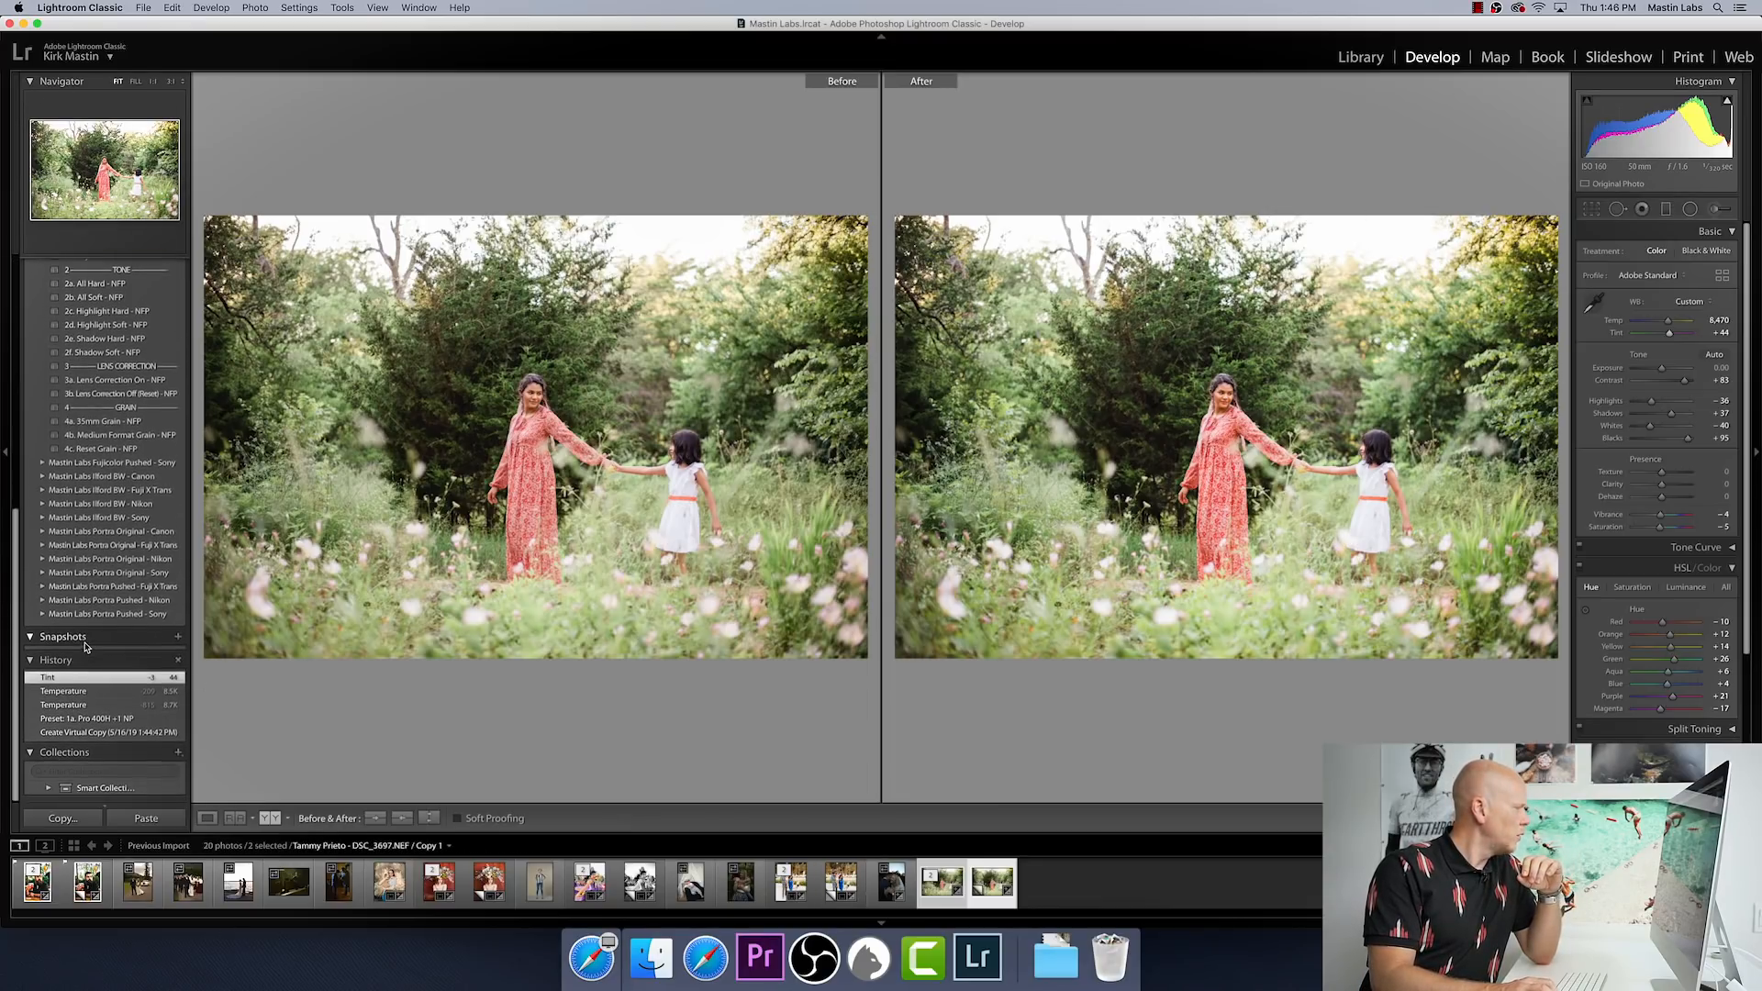